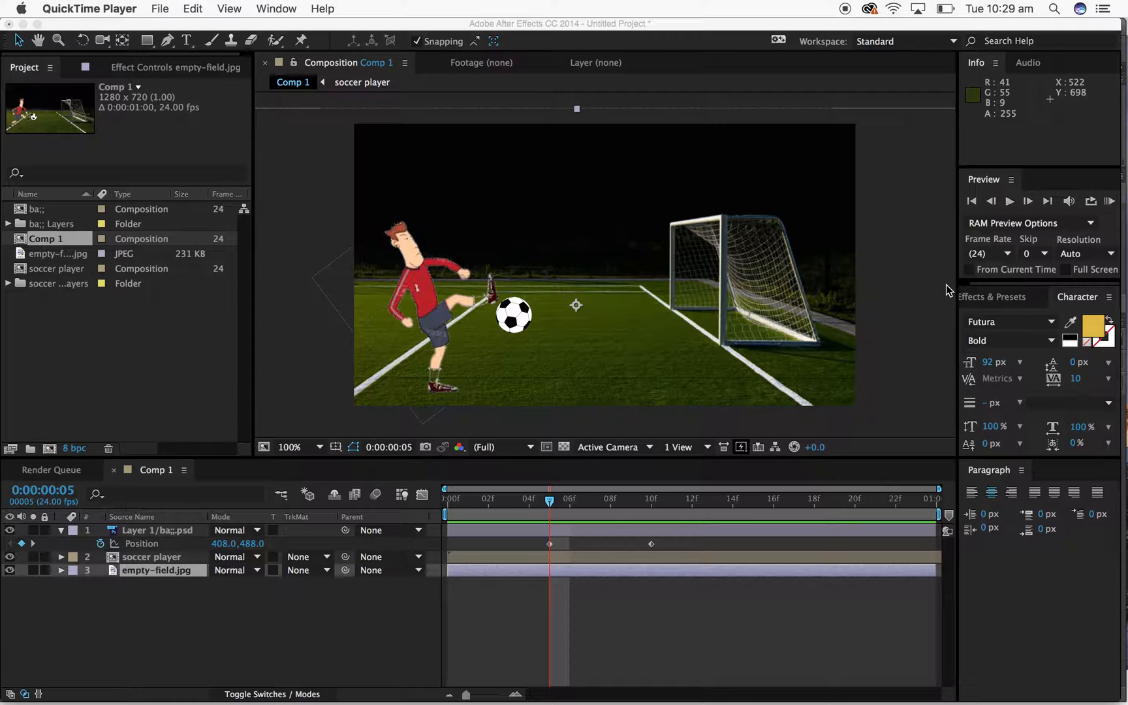
- Preview the finished soccer kick animation in Comp 1 and stop the playback
{"action": "left_click", "coordinate": [327, 318]}
{"action": "key", "text": "KP_0"}
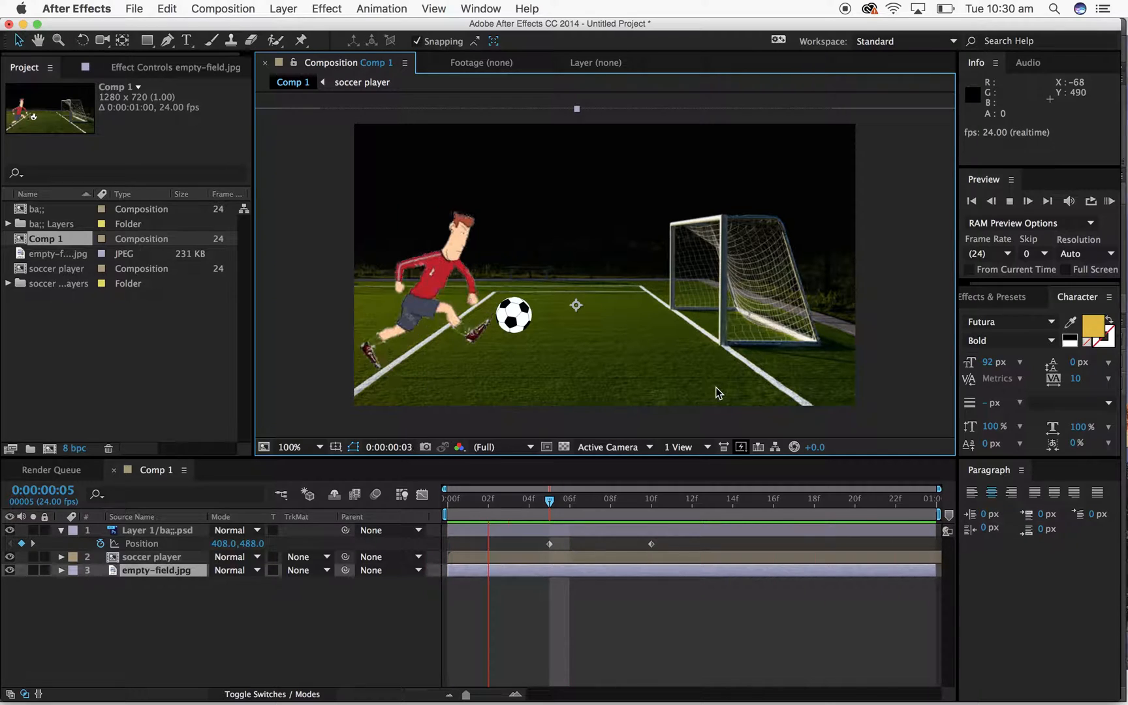
{"action": "key", "text": "space"}
- Delete all items from the project, including the compositions, the image and the layer folders
{"action": "left_click_drag", "start_coordinate": [85, 312], "coordinate": [80, 217]}
{"action": "key", "text": "Delete"}
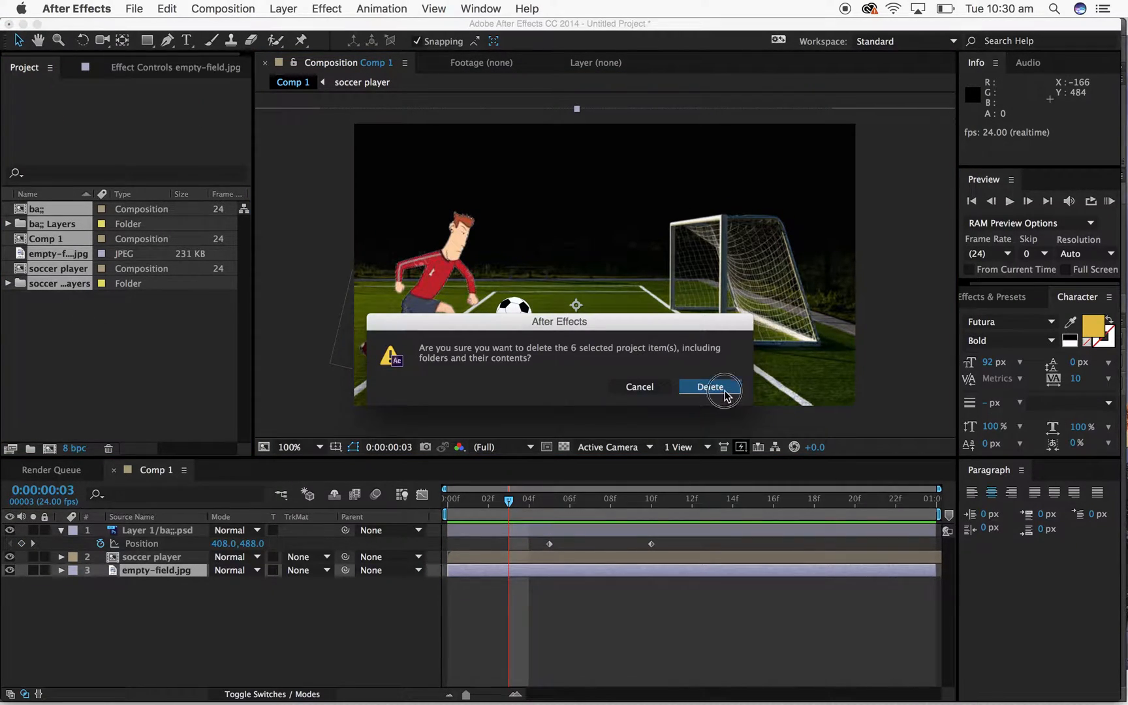
{"action": "left_click", "coordinate": [710, 387]}
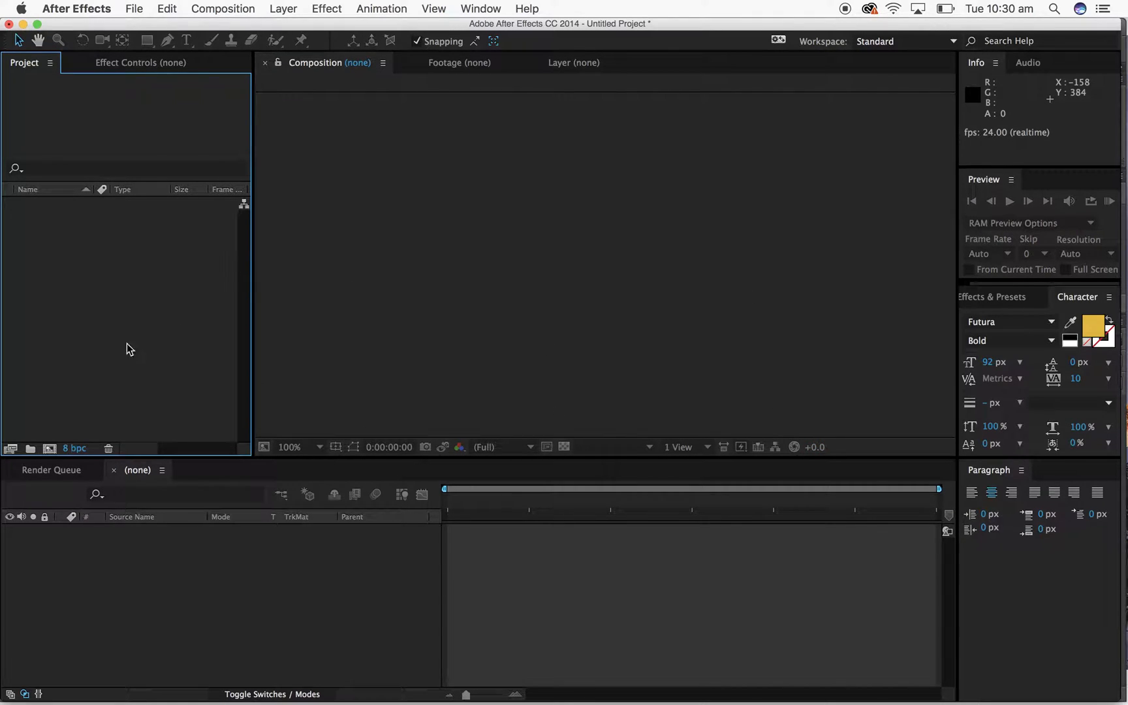
- Create a new composition named Comp 1 at 1280 x 720 px, 24 fps and a duration of 0:00:01:00
{"action": "left_click", "coordinate": [50, 448]}
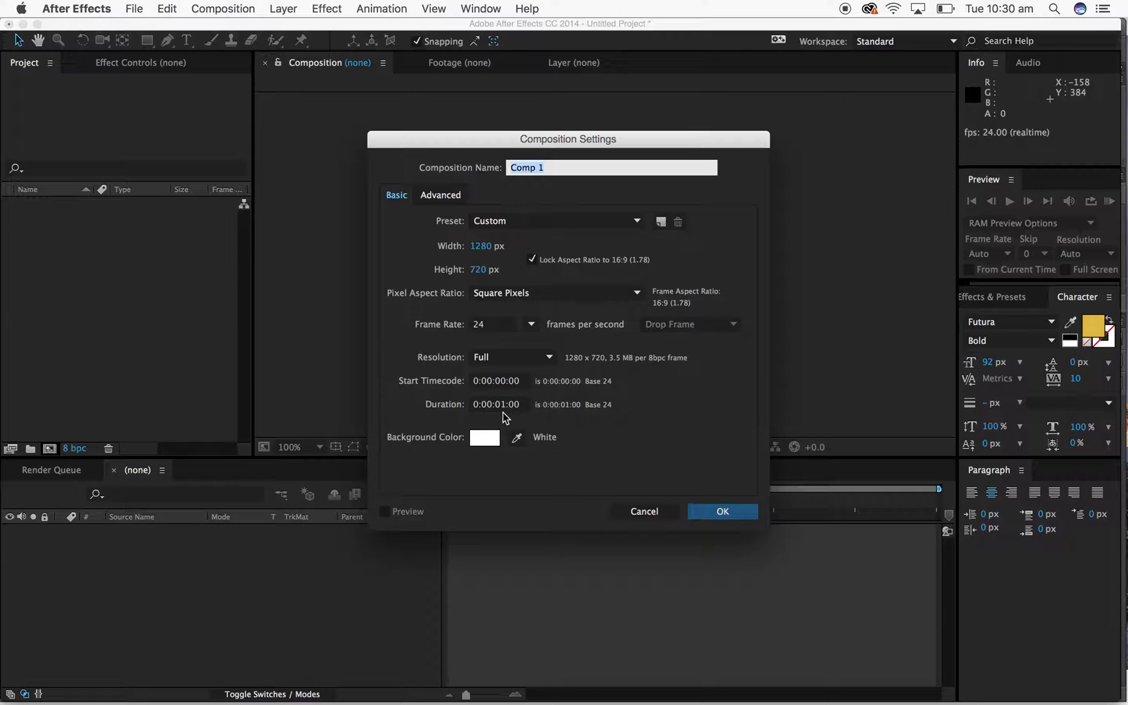
{"action": "left_click", "coordinate": [503, 408]}
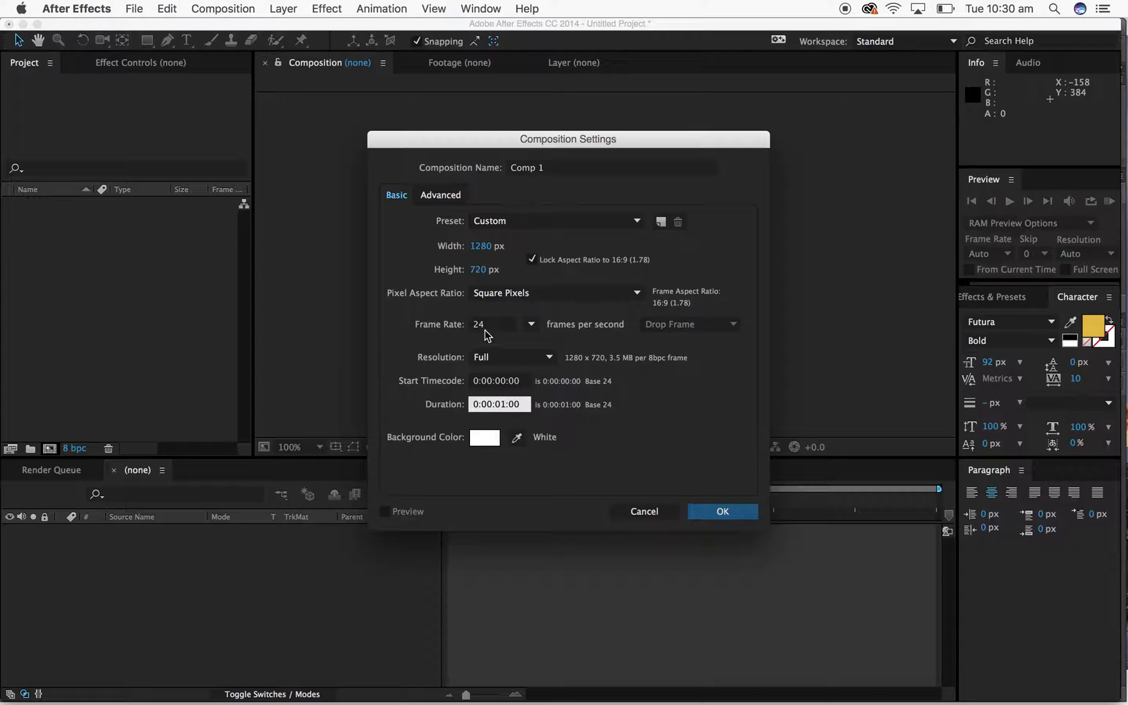
{"action": "left_click", "coordinate": [722, 511]}
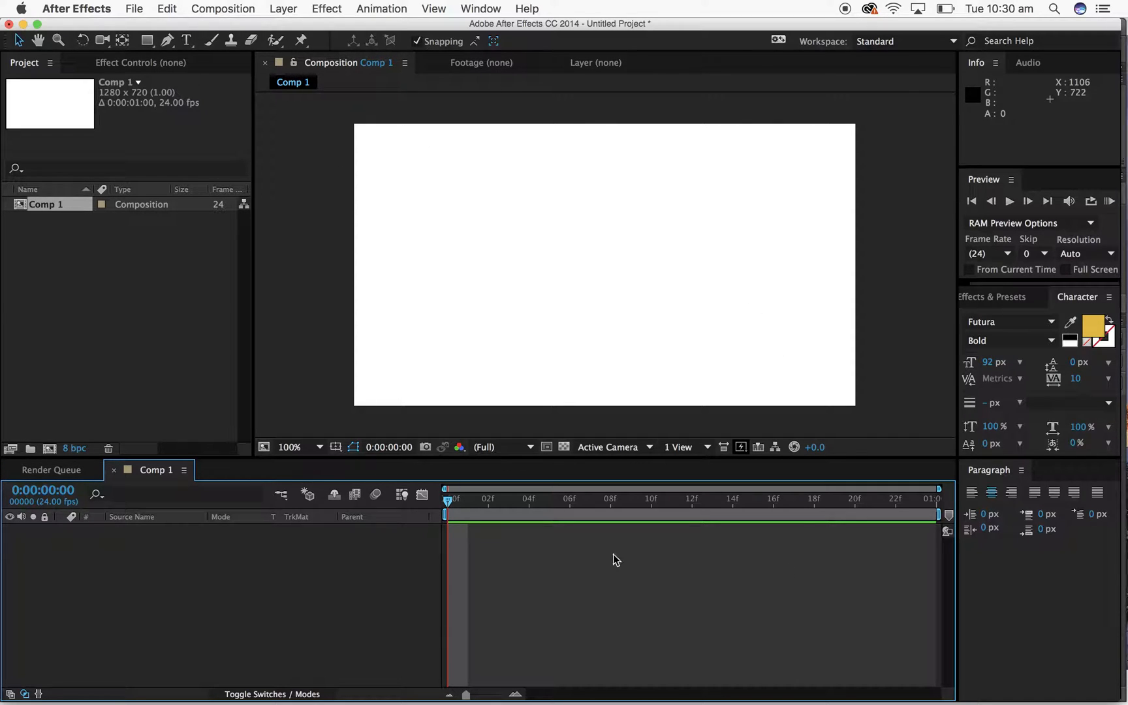
- Switch to Photoshop and revert soccer player.psd to its original images.jpeg history state
{"action": "mouse_move", "coordinate": [506, 698]}
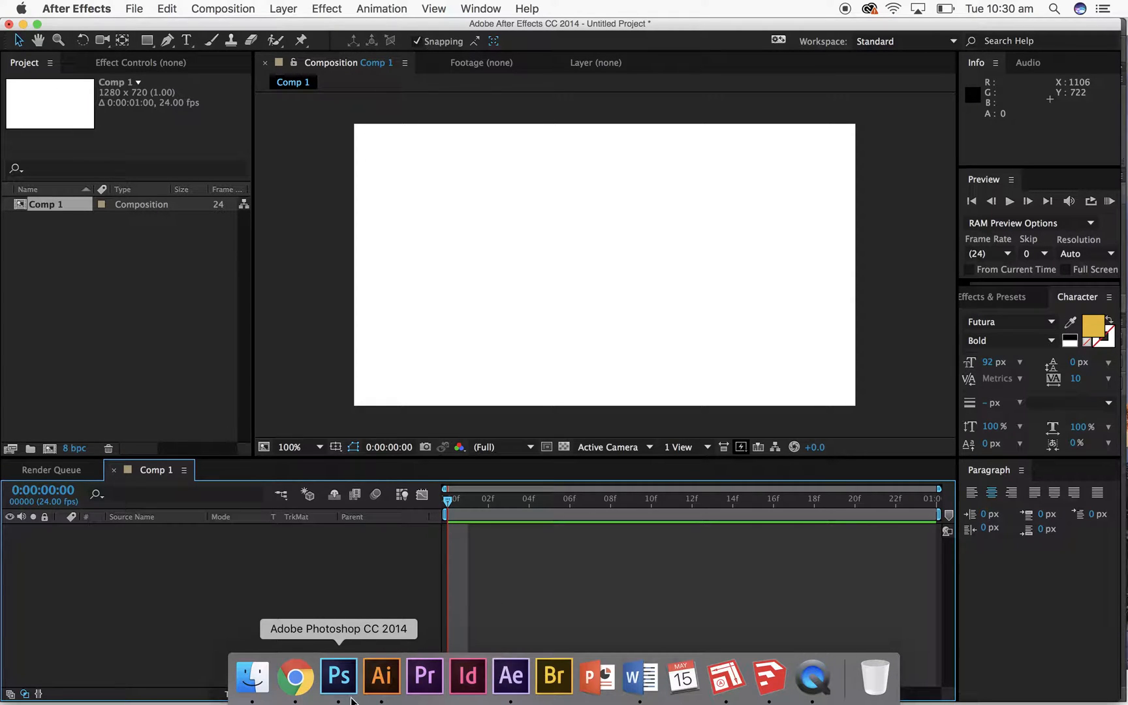
{"action": "left_click", "coordinate": [337, 690]}
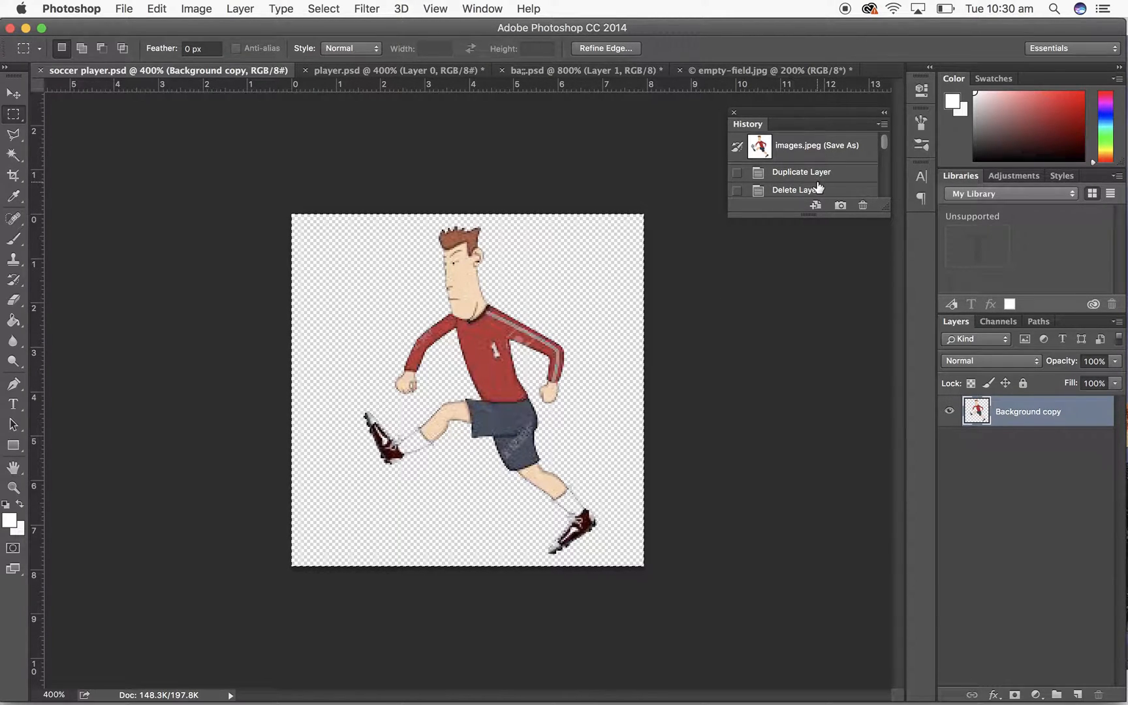
{"action": "scroll", "coordinate": [818, 186], "scroll_direction": "down", "scroll_amount": 5}
{"action": "scroll", "coordinate": [818, 185], "scroll_direction": "up", "scroll_amount": 5}
{"action": "left_click", "coordinate": [824, 149]}
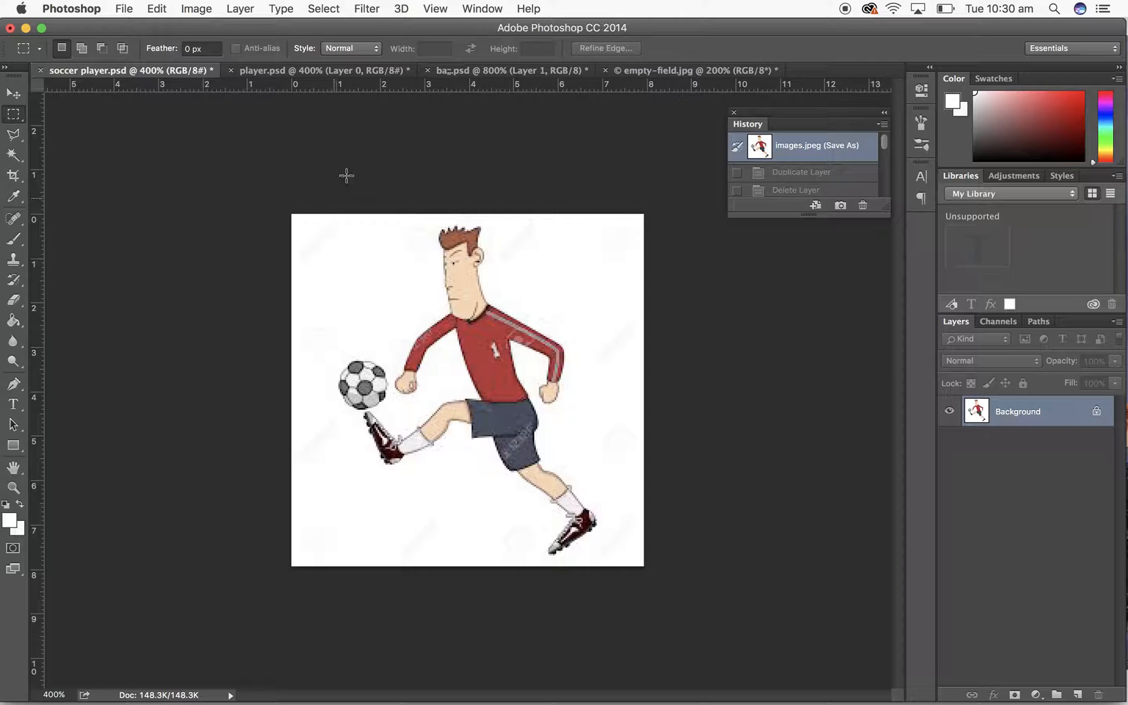
- Try a short Polygonal Lasso selection beside the player's hand above the ball
{"action": "left_click", "coordinate": [13, 135]}
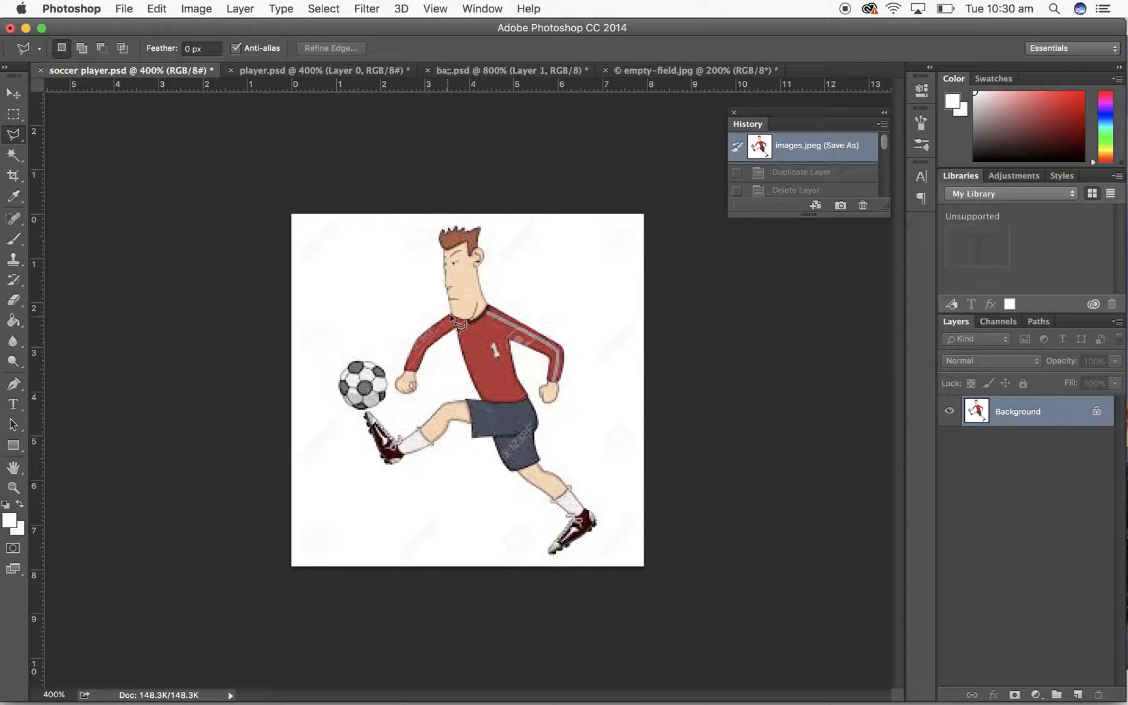
{"action": "left_click", "coordinate": [402, 364]}
{"action": "double_click", "coordinate": [371, 304]}
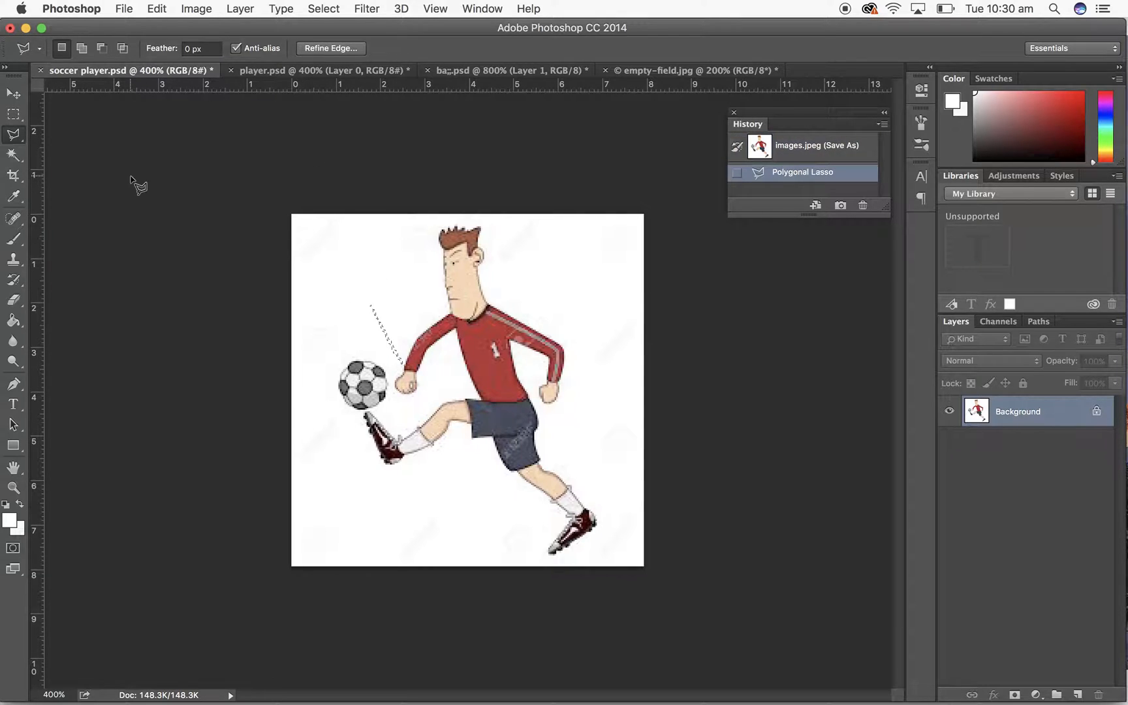
- Try outlining the player with the Magnetic Lasso, starting and closing the loop at the neck
{"action": "left_click", "coordinate": [17, 135]}
{"action": "left_click", "coordinate": [49, 159]}
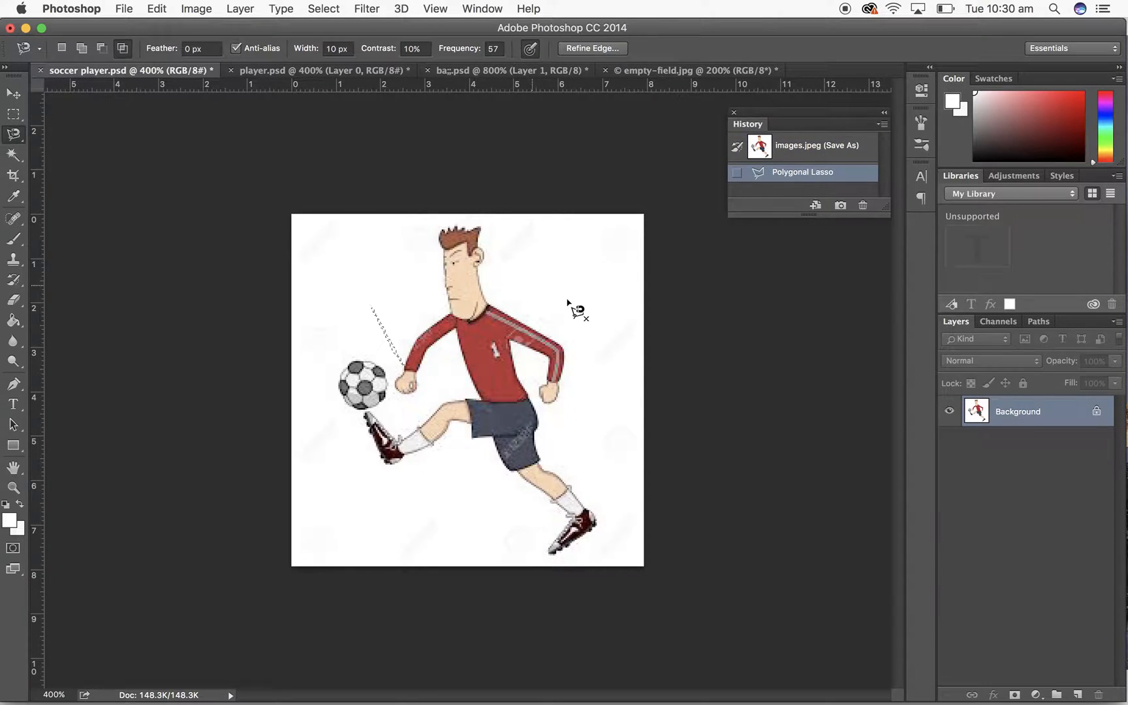
{"action": "left_click", "coordinate": [487, 301]}
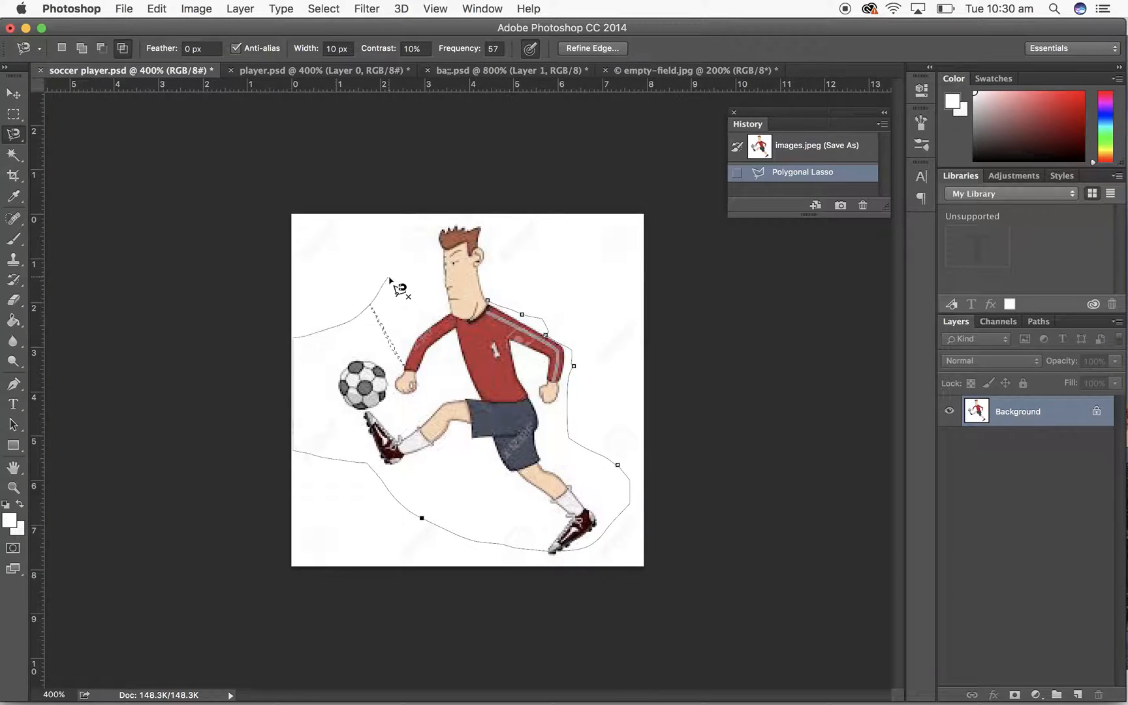
{"action": "left_click", "coordinate": [489, 301]}
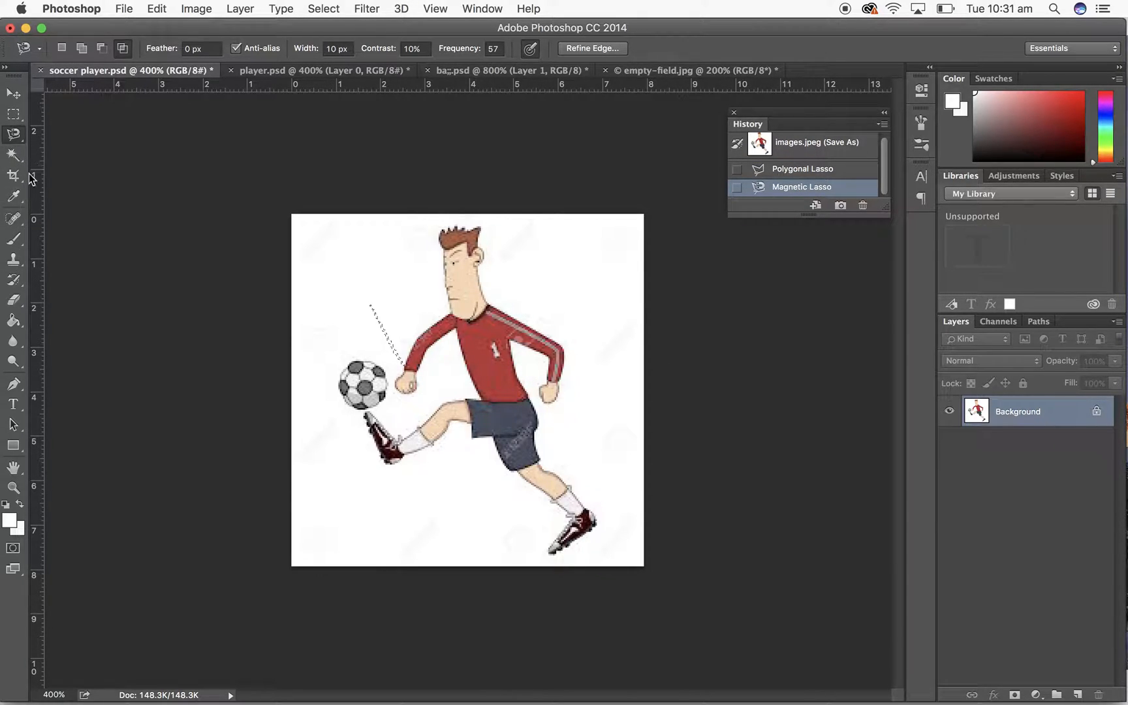
- Convert the locked Background into a regular layer and select the white area around the player with the Magic Wand
{"action": "left_click", "coordinate": [13, 154]}
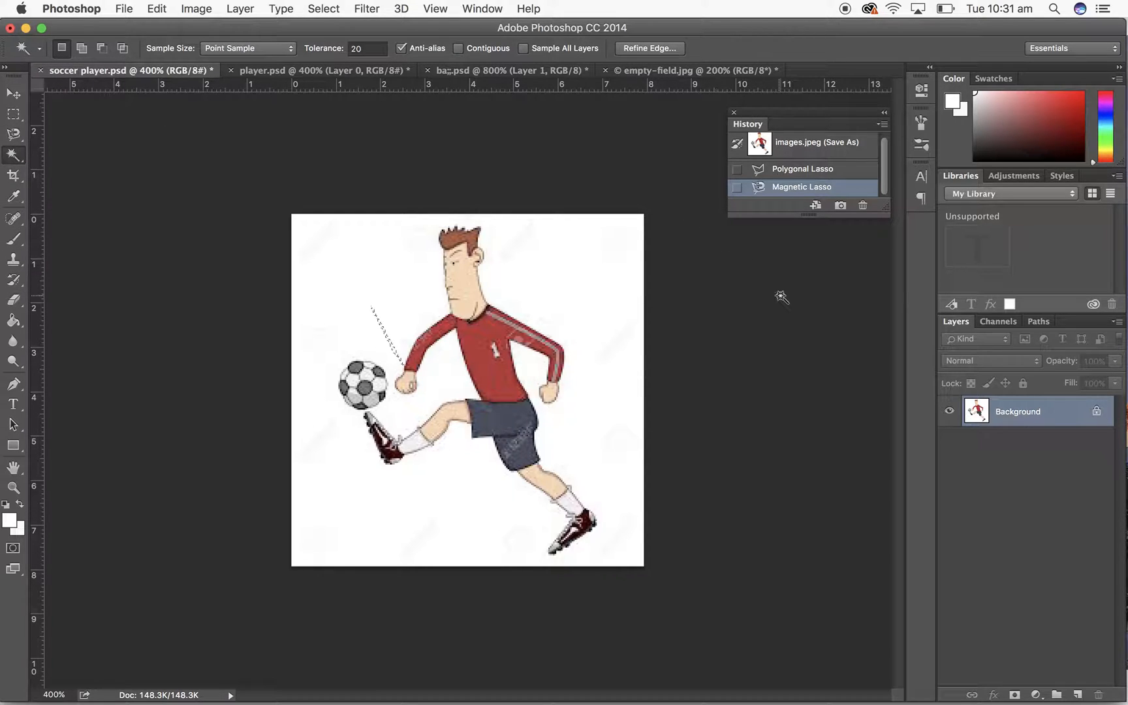
{"action": "right_click", "coordinate": [1097, 417]}
{"action": "left_click", "coordinate": [1062, 412]}
{"action": "left_click", "coordinate": [700, 297]}
{"action": "left_click", "coordinate": [545, 277]}
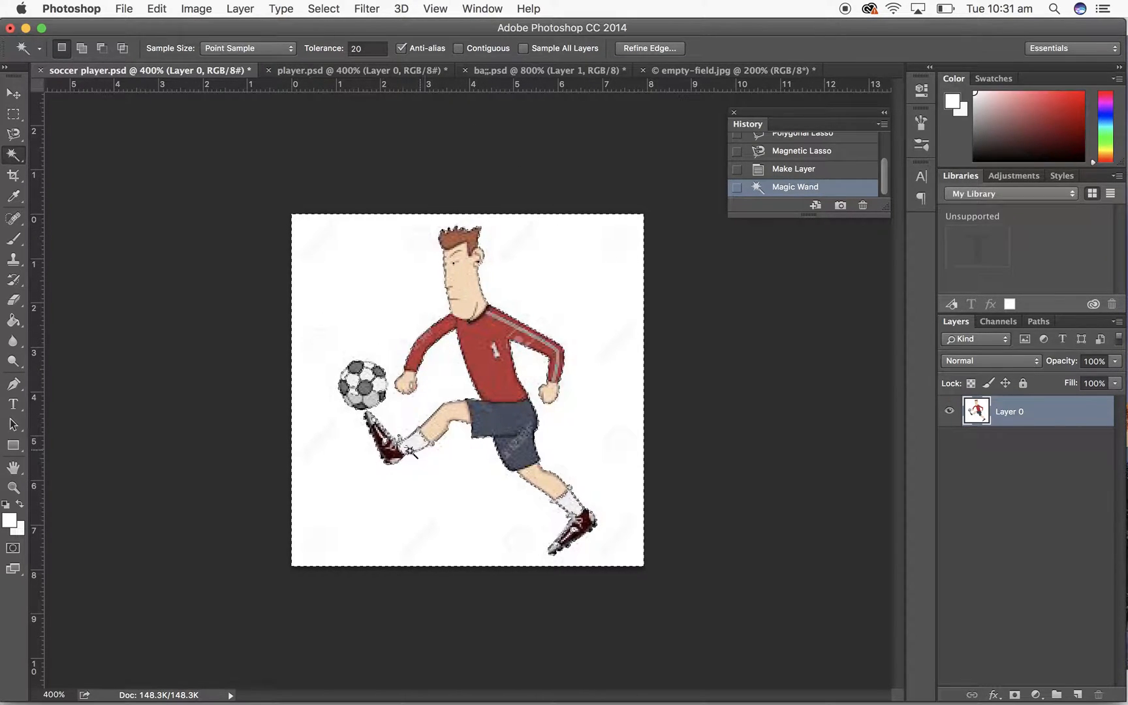
- Try reselecting the white background with the Magic Wand at tolerance 15 and again at tolerance 12
{"action": "left_click", "coordinate": [363, 50]}
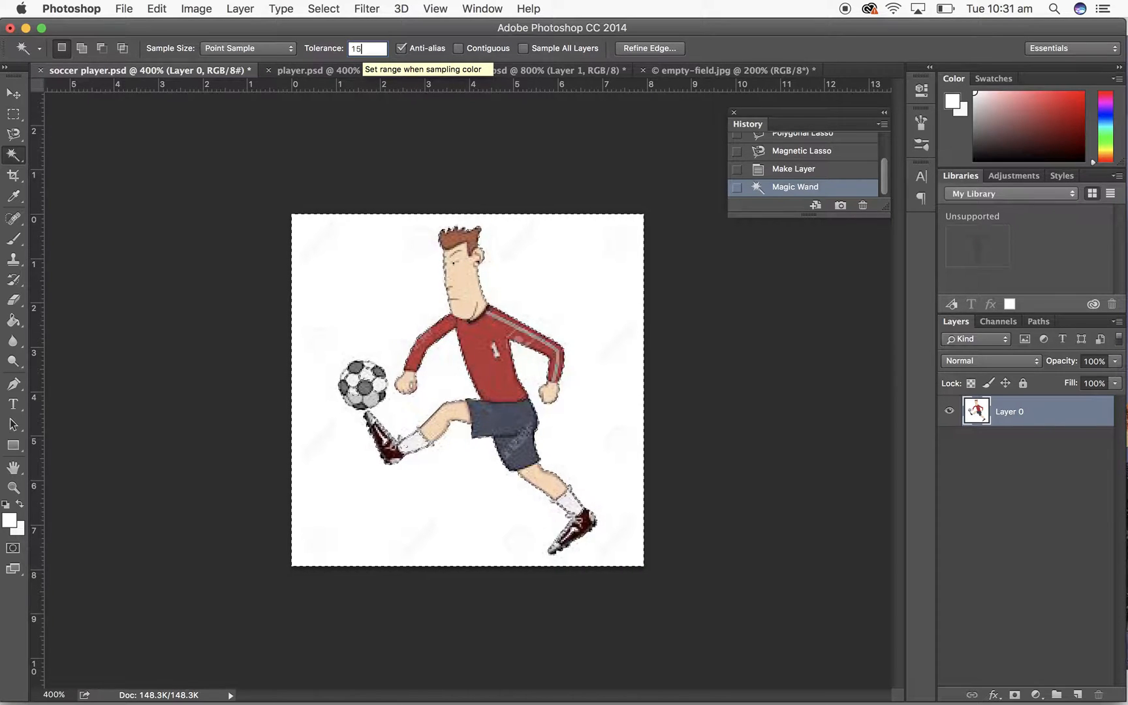
{"action": "type", "text": "15"}
{"action": "left_click", "coordinate": [519, 206]}
{"action": "left_click", "coordinate": [528, 252]}
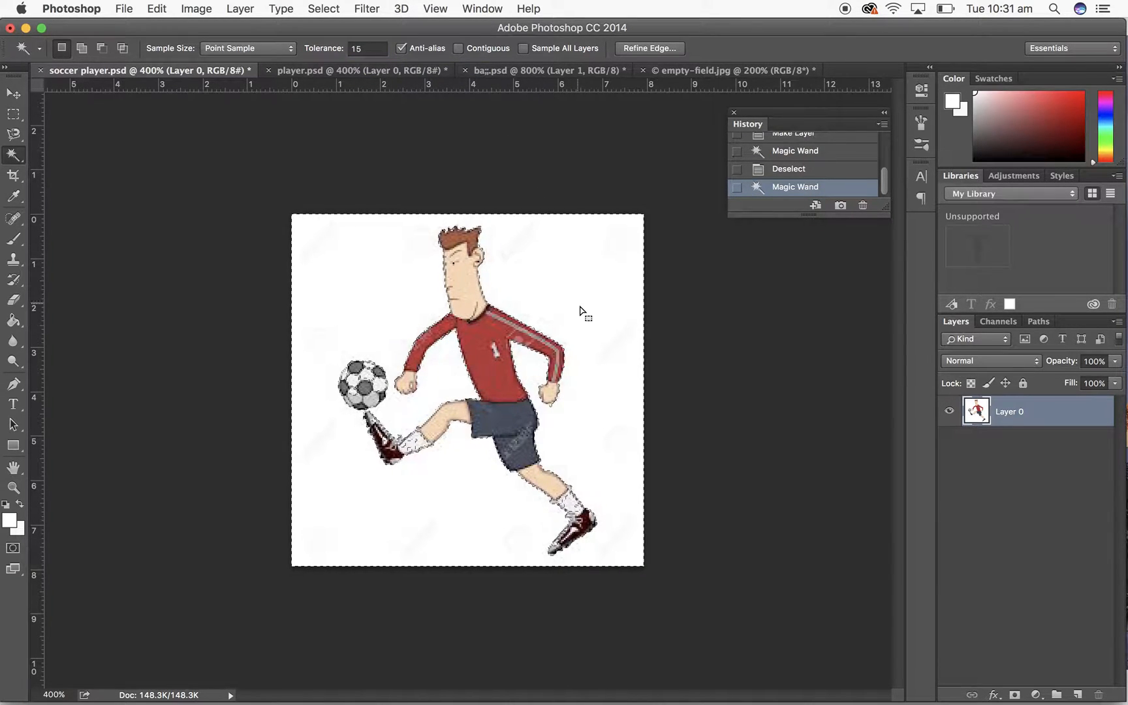
{"action": "left_click", "coordinate": [369, 50]}
{"action": "key", "text": "Return"}
{"action": "left_click", "coordinate": [554, 258]}
{"action": "left_click", "coordinate": [554, 259]}
- Try clearing the background with a Magic Wand tolerance of 100, and undo the deletion
{"action": "left_click", "coordinate": [367, 49]}
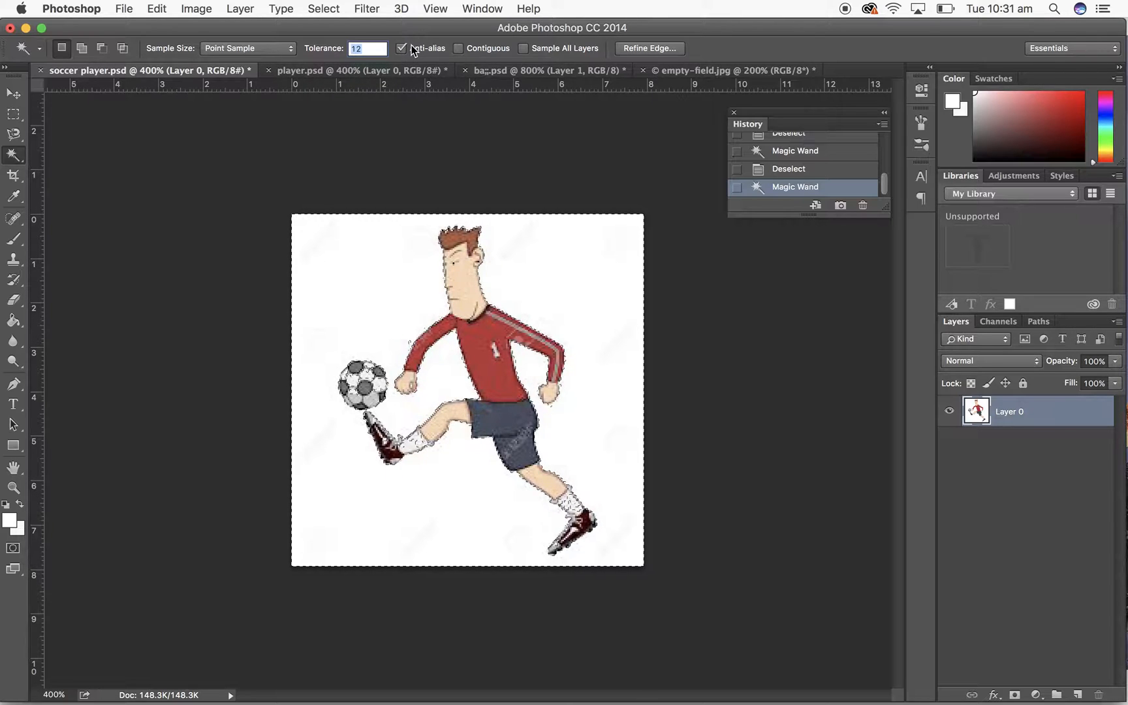
{"action": "type", "text": "100"}
{"action": "key", "text": "Return"}
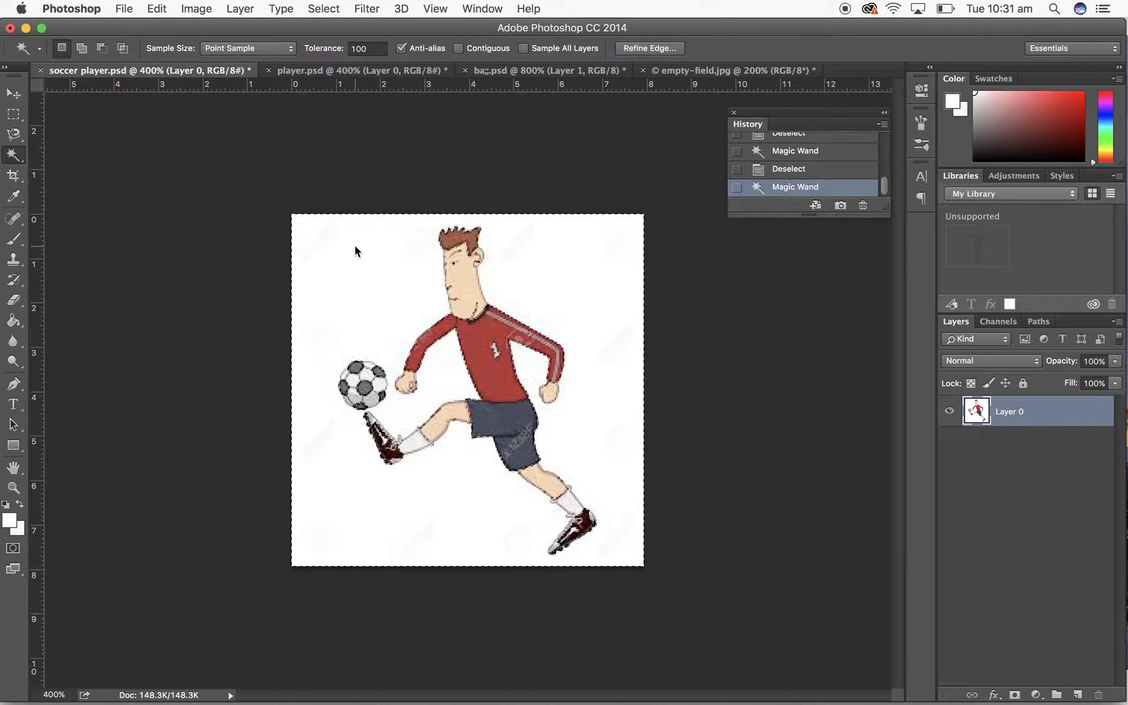
{"action": "key", "text": "Delete"}
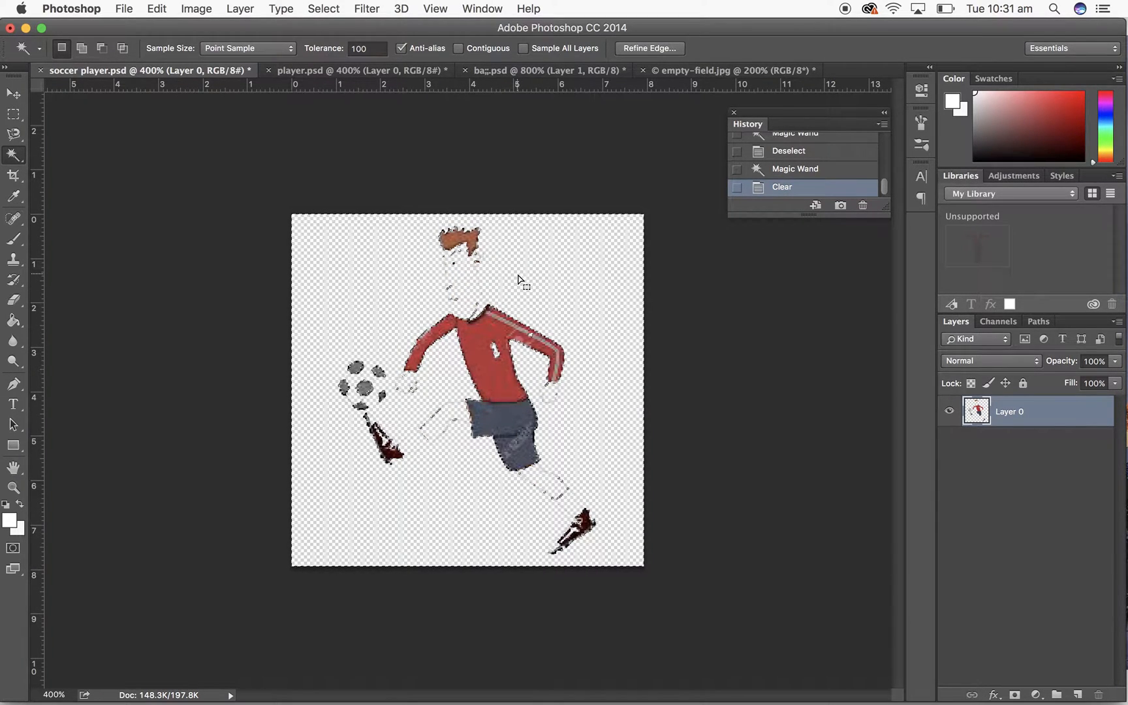
{"action": "key", "text": "super+z"}
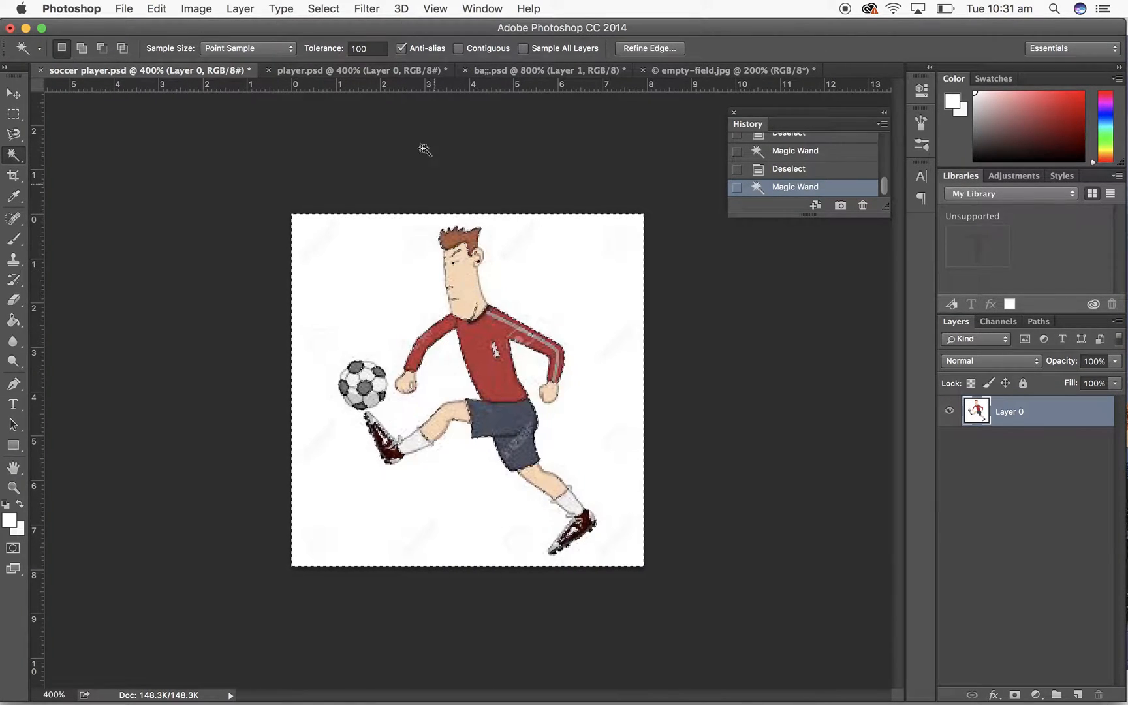
- Try selecting and clearing the white background with a Magic Wand tolerance of 1, and undo the deletion
{"action": "left_click", "coordinate": [314, 49]}
{"action": "type", "text": "1"}
{"action": "key", "text": "super+d"}
{"action": "left_click", "coordinate": [390, 286]}
{"action": "key", "text": "Delete"}
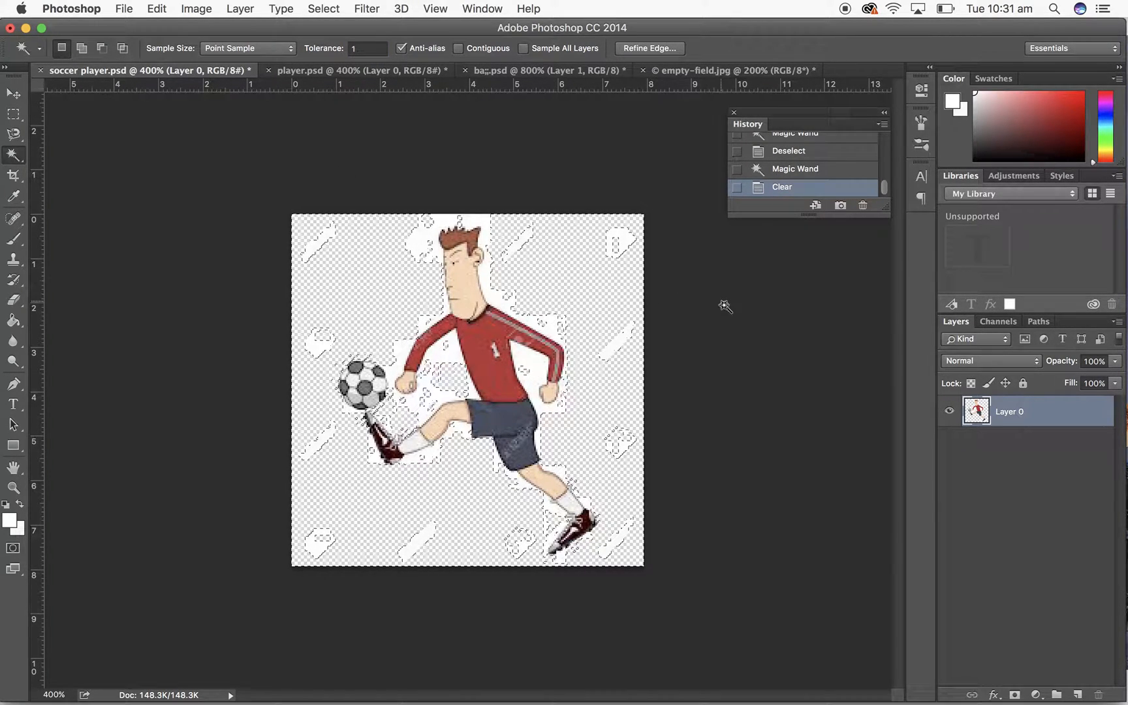
{"action": "key", "text": "super+z"}
- Set the Magic Wand tolerance to 15, reselect the white background around the player and delete it
{"action": "left_click", "coordinate": [369, 48]}
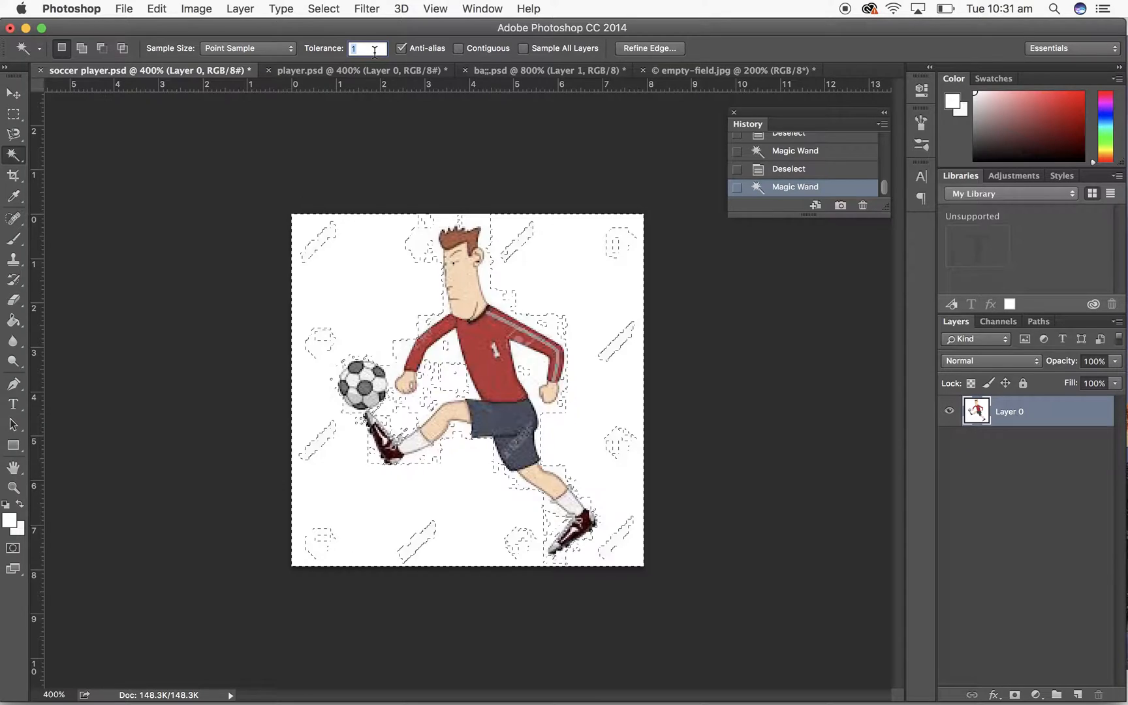
{"action": "type", "text": "5"}
{"action": "key", "text": "super+d"}
{"action": "left_click", "coordinate": [377, 281]}
{"action": "key", "text": "Delete"}
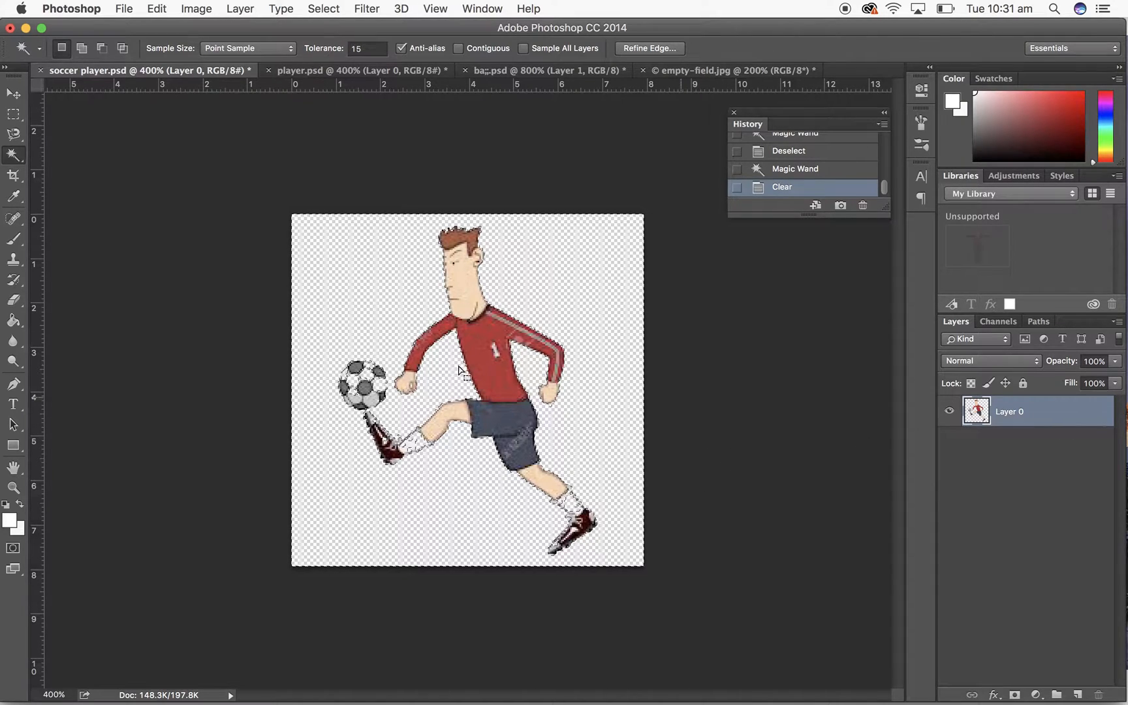
- Erase the soccer ball near the player's foot using a rectangular marquee, and select the entire canvas
{"action": "left_click", "coordinate": [13, 114]}
{"action": "left_click", "coordinate": [311, 299]}
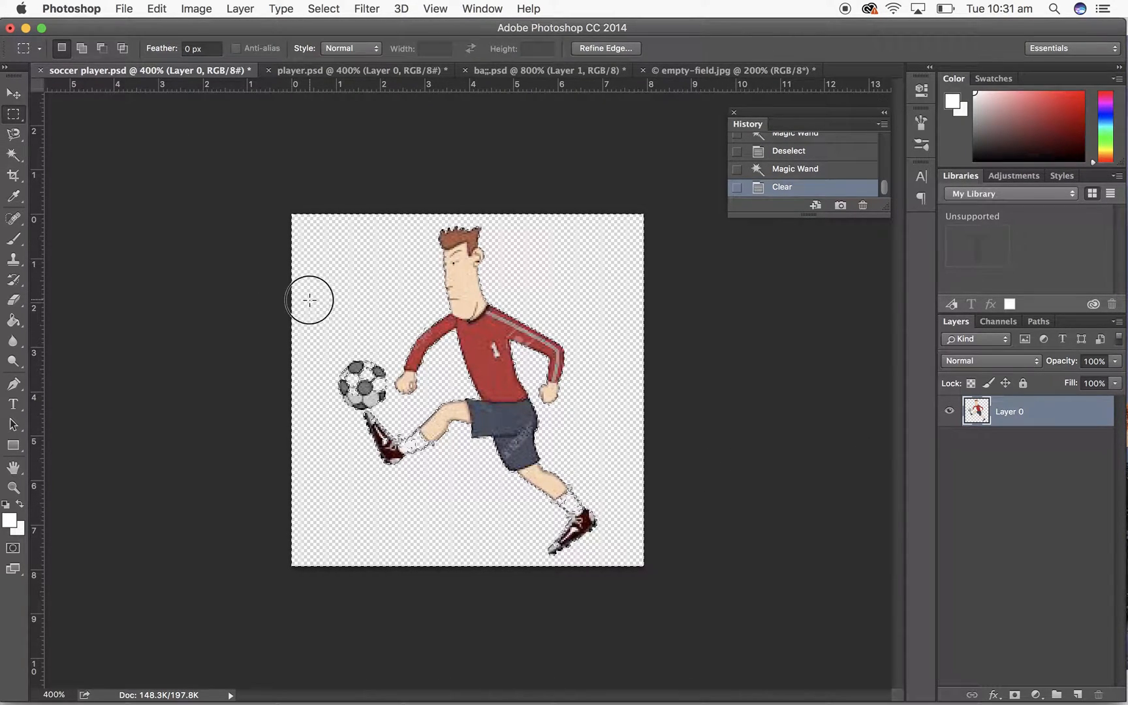
{"action": "left_click_drag", "start_coordinate": [311, 323], "coordinate": [388, 409]}
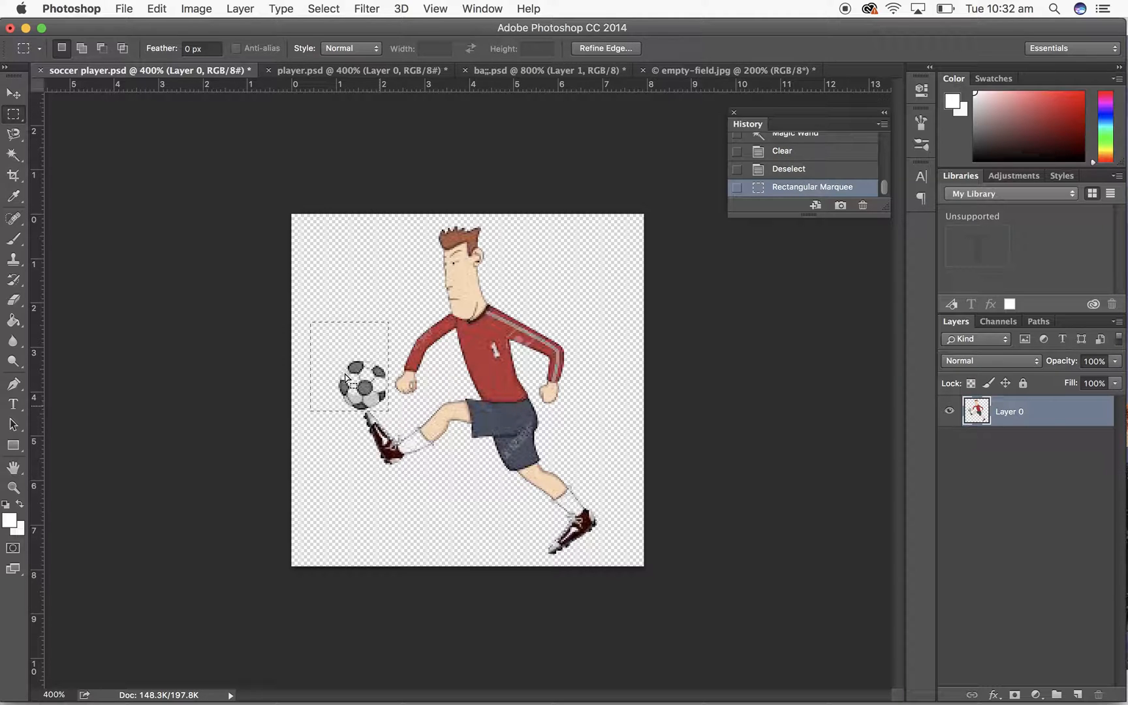
{"action": "key", "text": "BackSpace"}
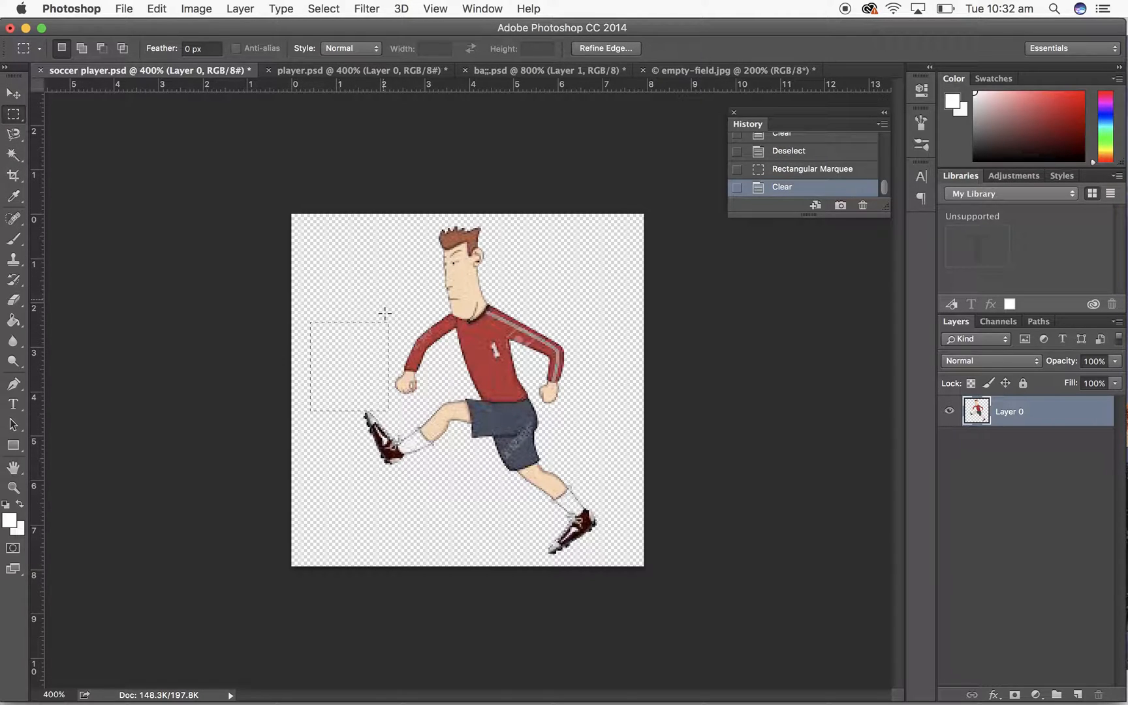
{"action": "key", "text": "super+a"}
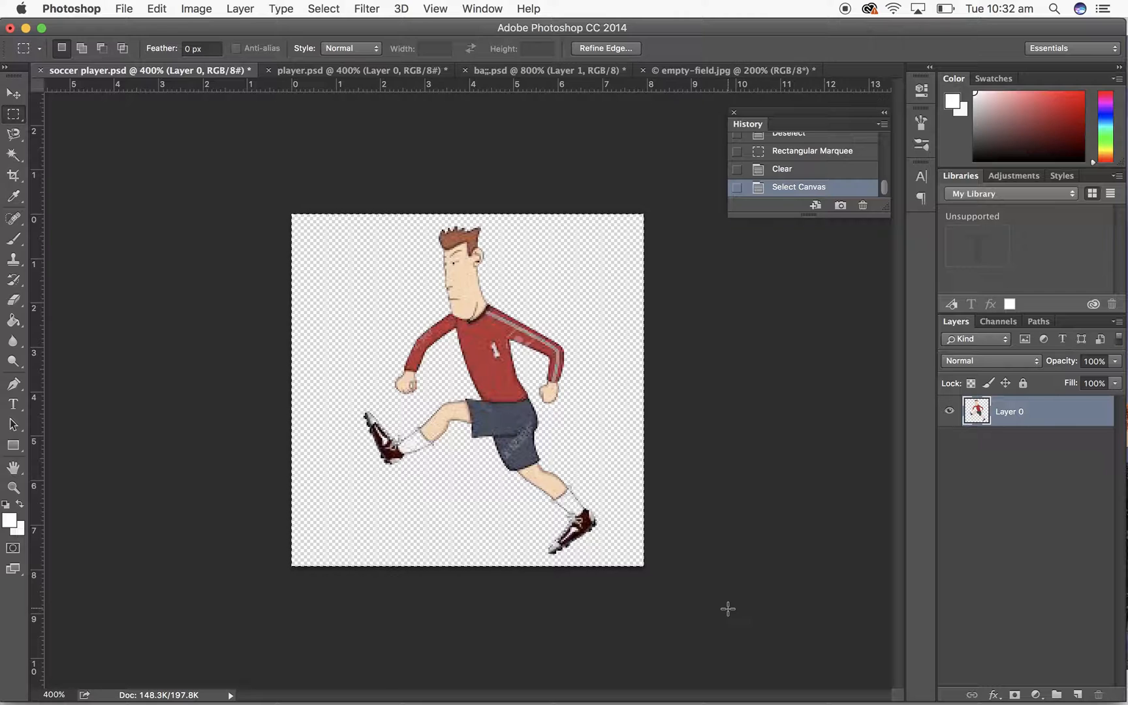
- Look through the file formats available in Save As for soccer player.psd, and leave without saving
{"action": "left_click", "coordinate": [125, 9]}
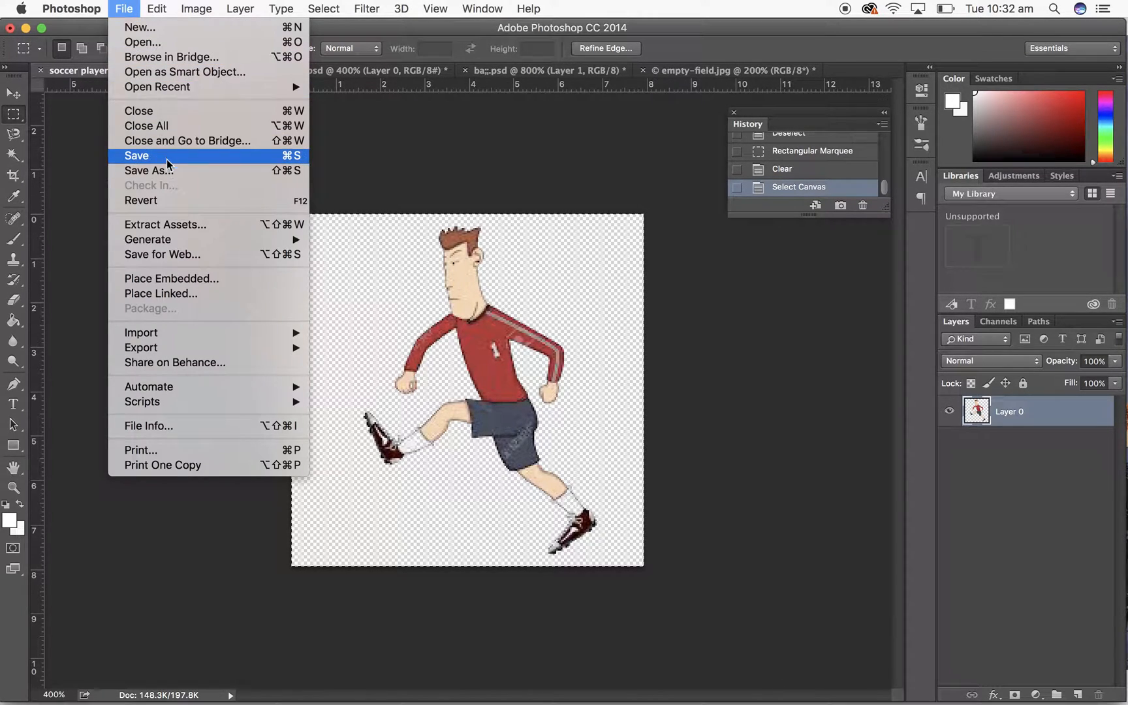
{"action": "left_click", "coordinate": [150, 170]}
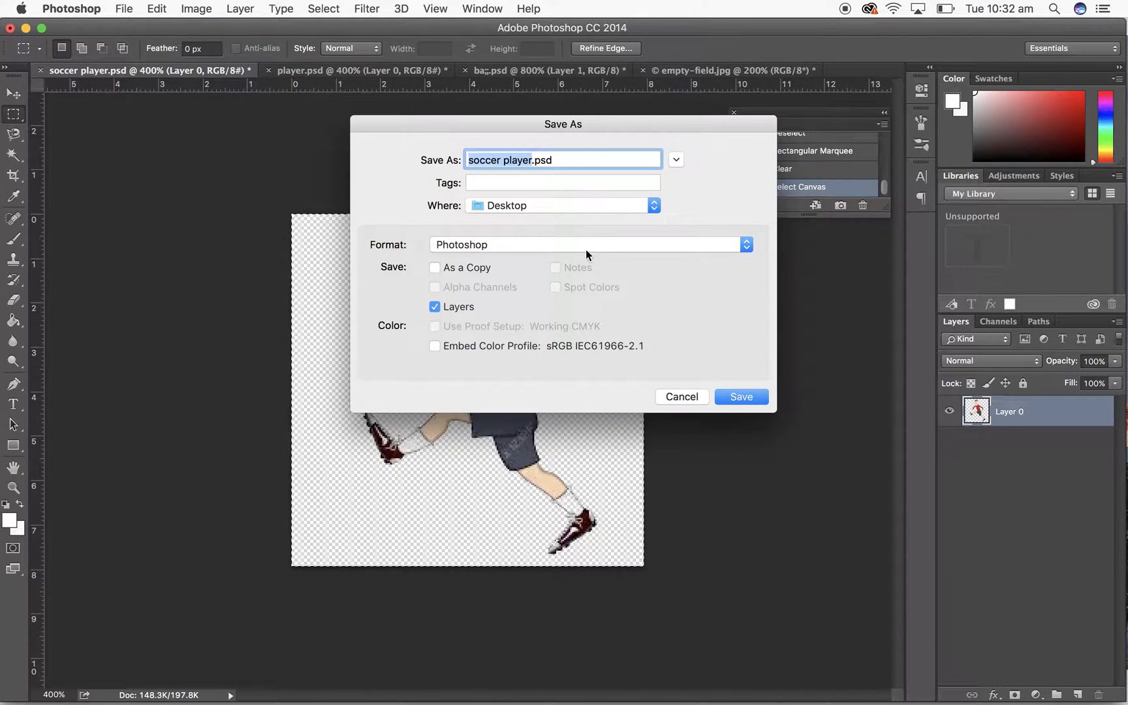
{"action": "left_click", "coordinate": [586, 252]}
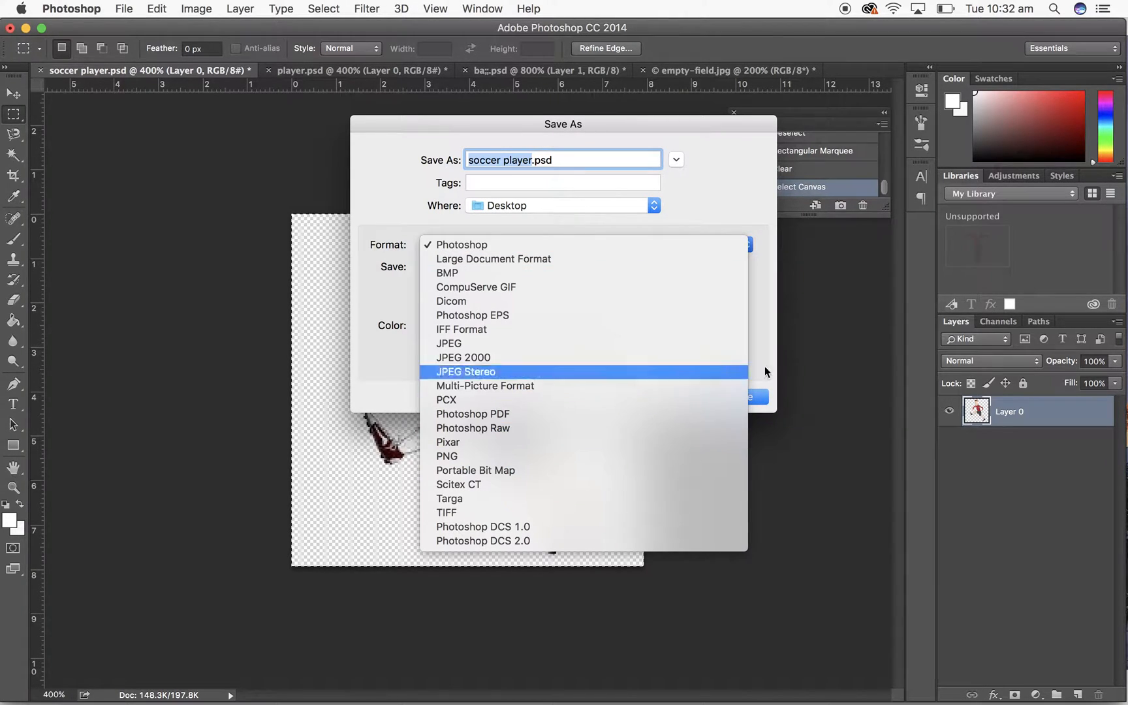
{"action": "left_click", "coordinate": [771, 343]}
{"action": "left_click", "coordinate": [680, 395]}
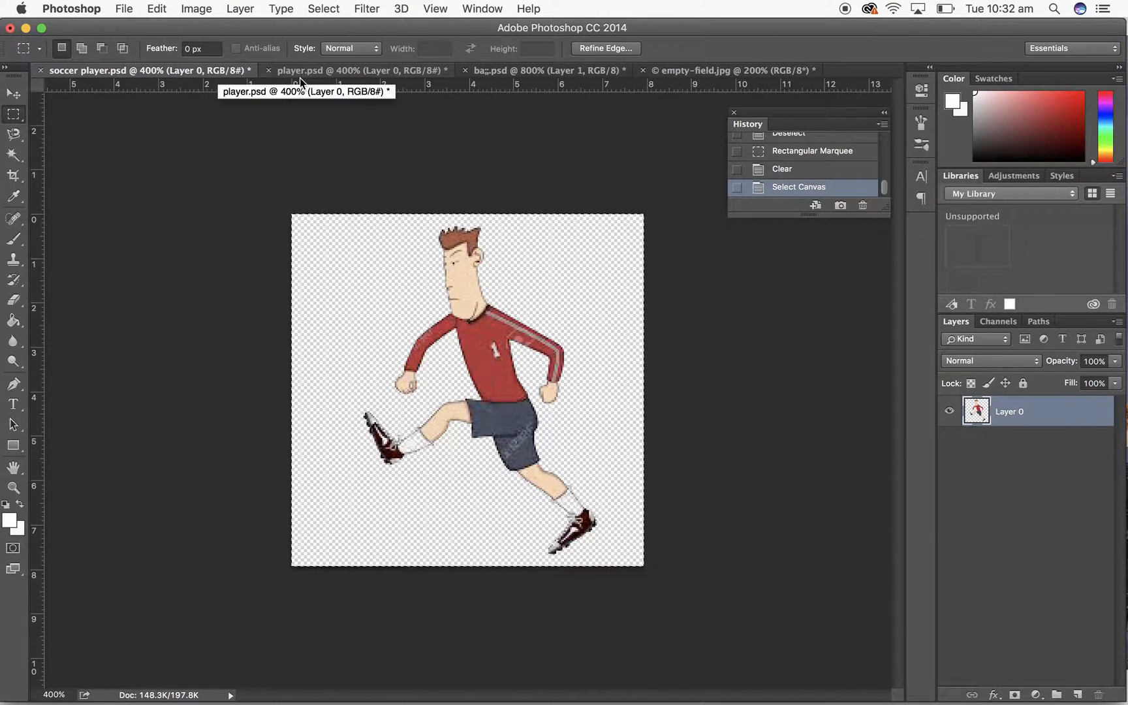
- Open the ba;;.psd document, try a non-contiguous Magic Wand selection of its background at tolerance 15, deselect, and enable Contiguous
{"action": "left_click", "coordinate": [520, 70]}
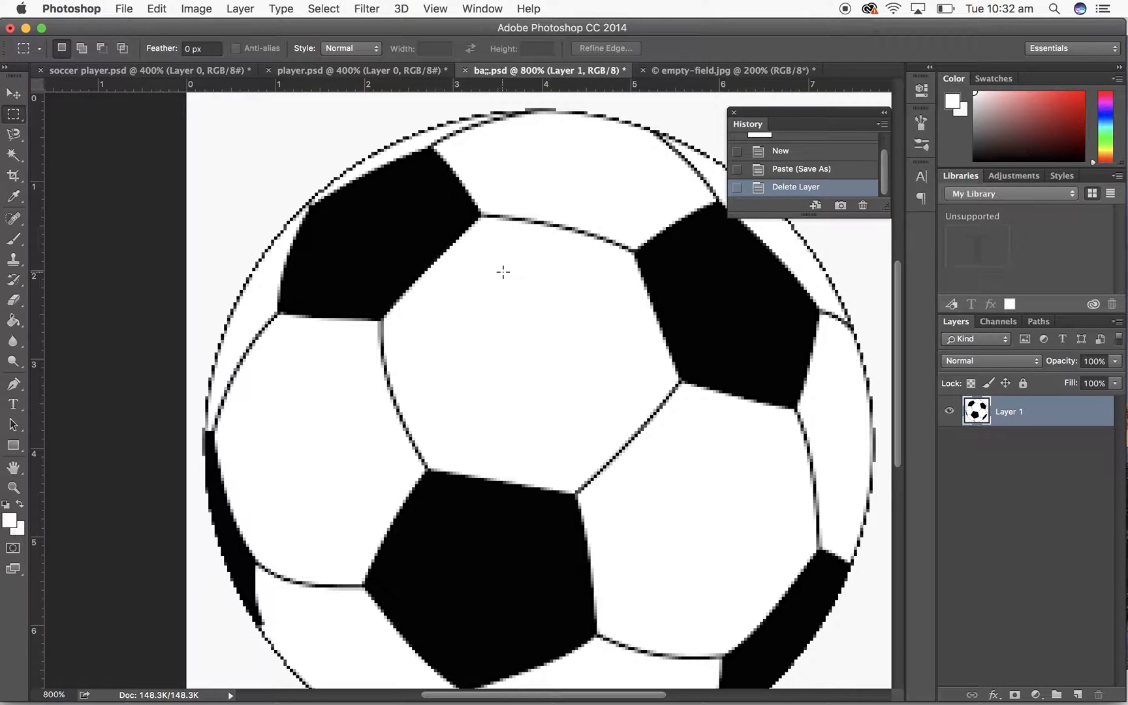
{"action": "key", "text": "super+minus"}
{"action": "key", "text": "super+minus"}
{"action": "key", "text": "super+minus"}
{"action": "key", "text": "super+minus"}
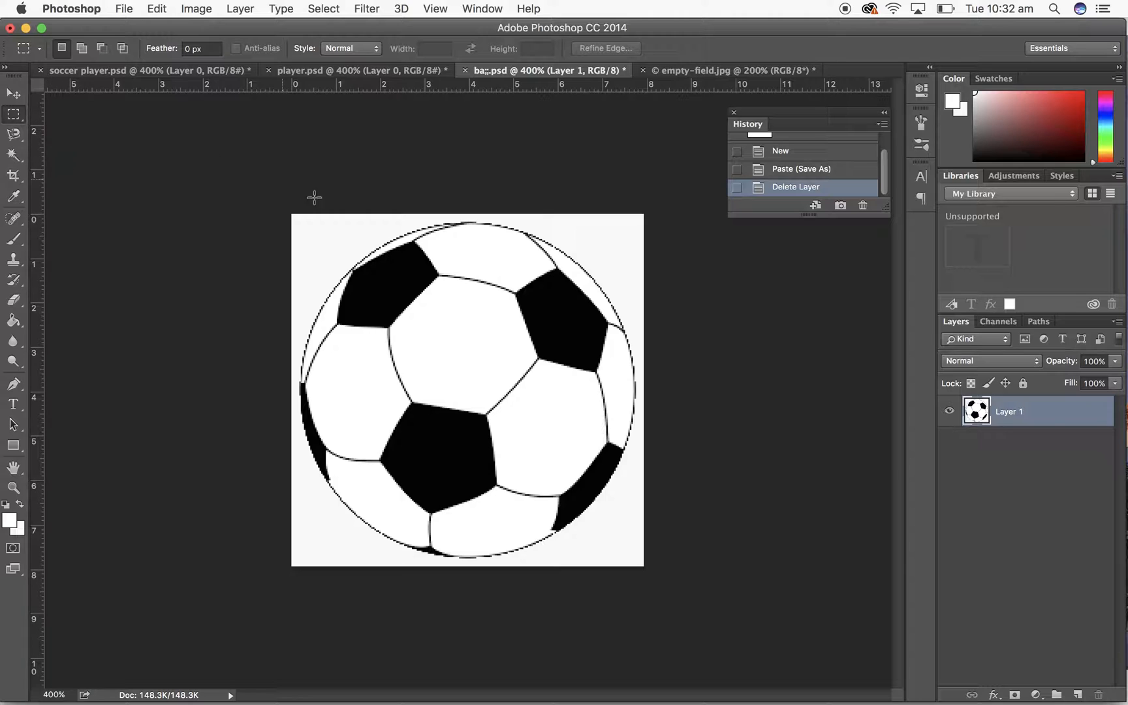
{"action": "left_click", "coordinate": [13, 155]}
{"action": "left_click", "coordinate": [326, 238]}
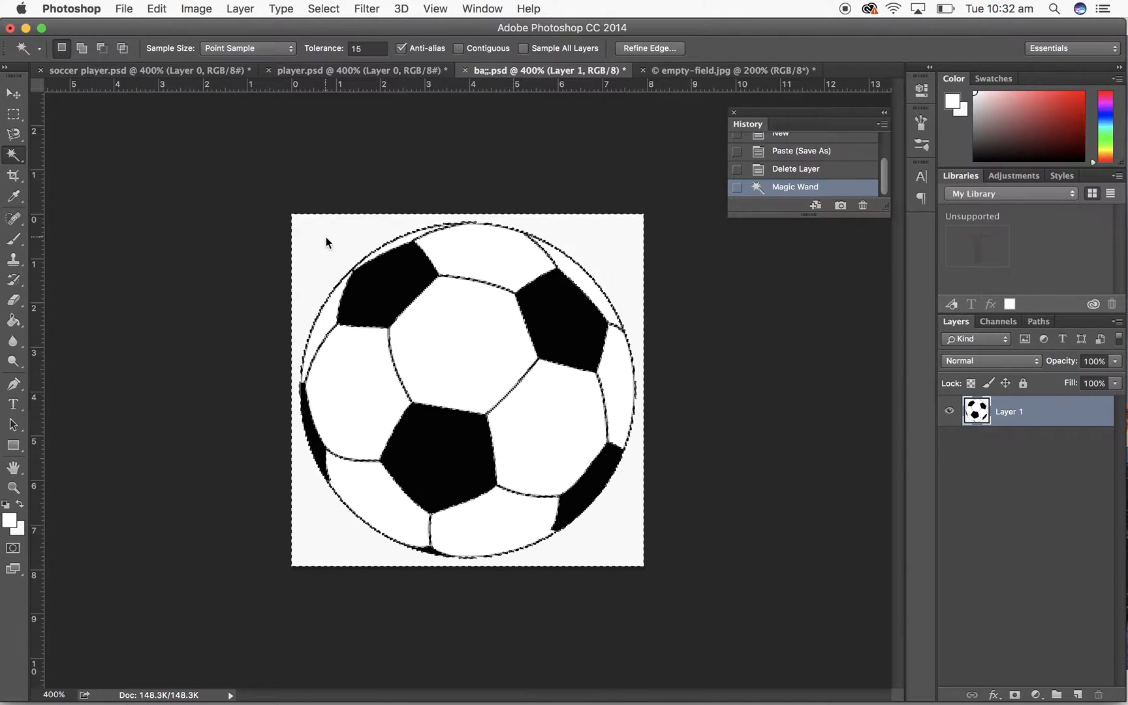
{"action": "left_click", "coordinate": [623, 248]}
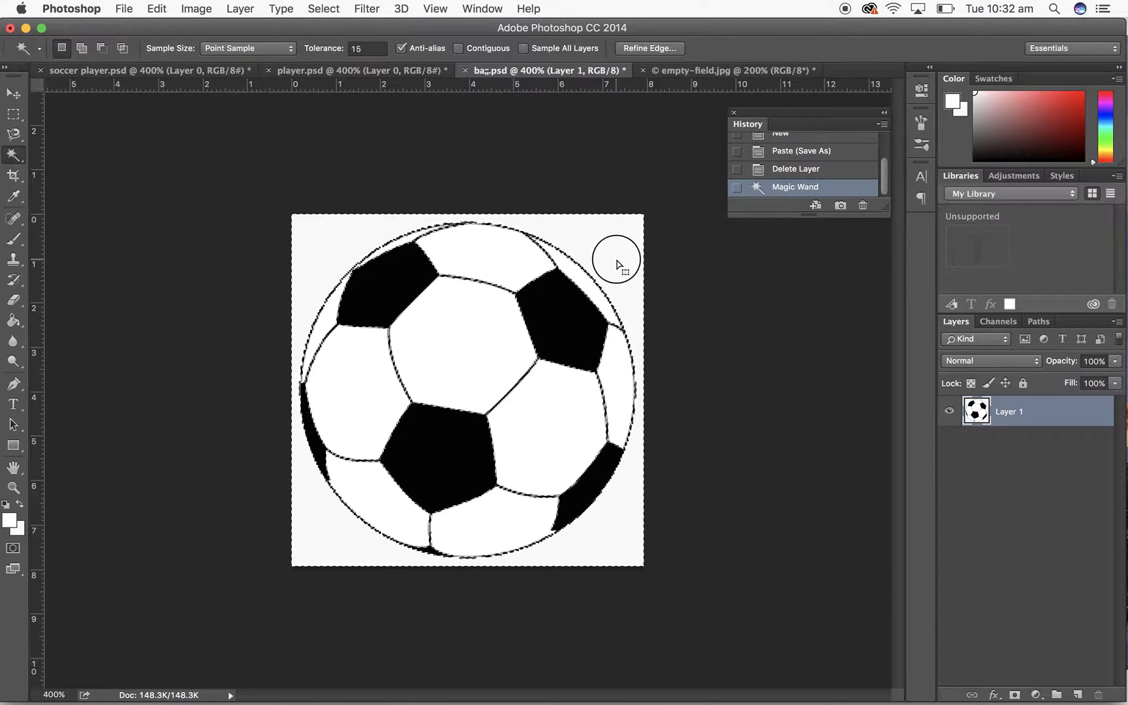
{"action": "left_click", "coordinate": [559, 239]}
{"action": "left_click", "coordinate": [605, 225]}
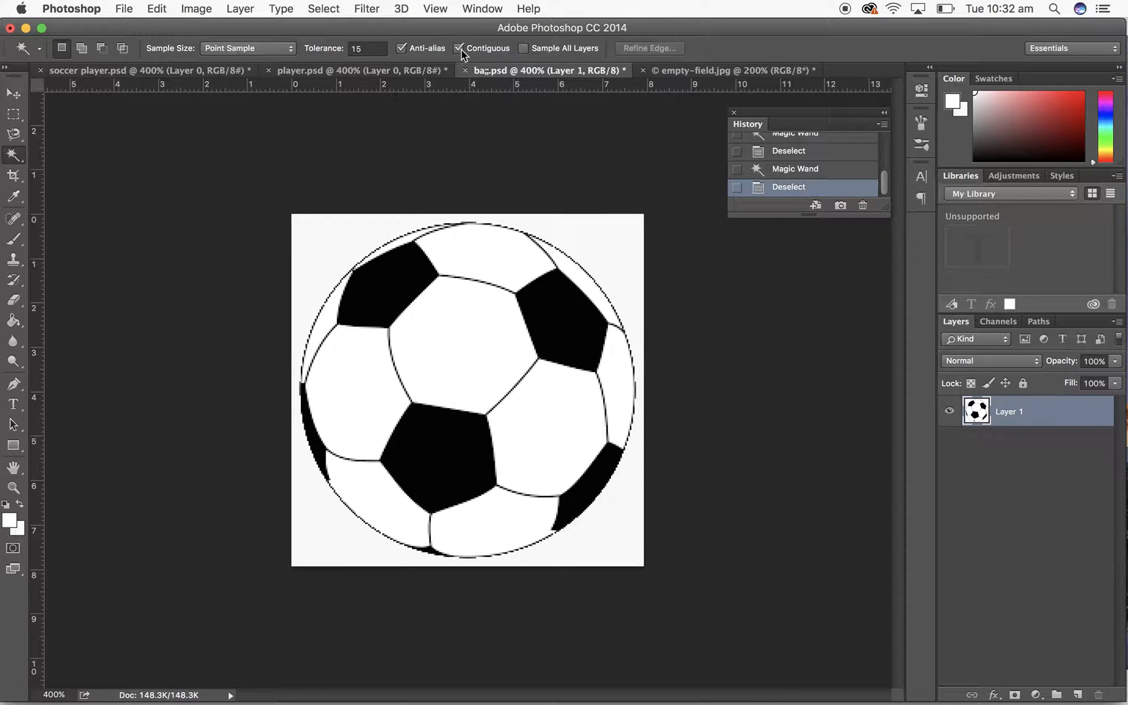
- Try deleting the background around the ball with a contiguous Magic Wand selection at tolerance 15, and undo the deletion
{"action": "left_click", "coordinate": [620, 226]}
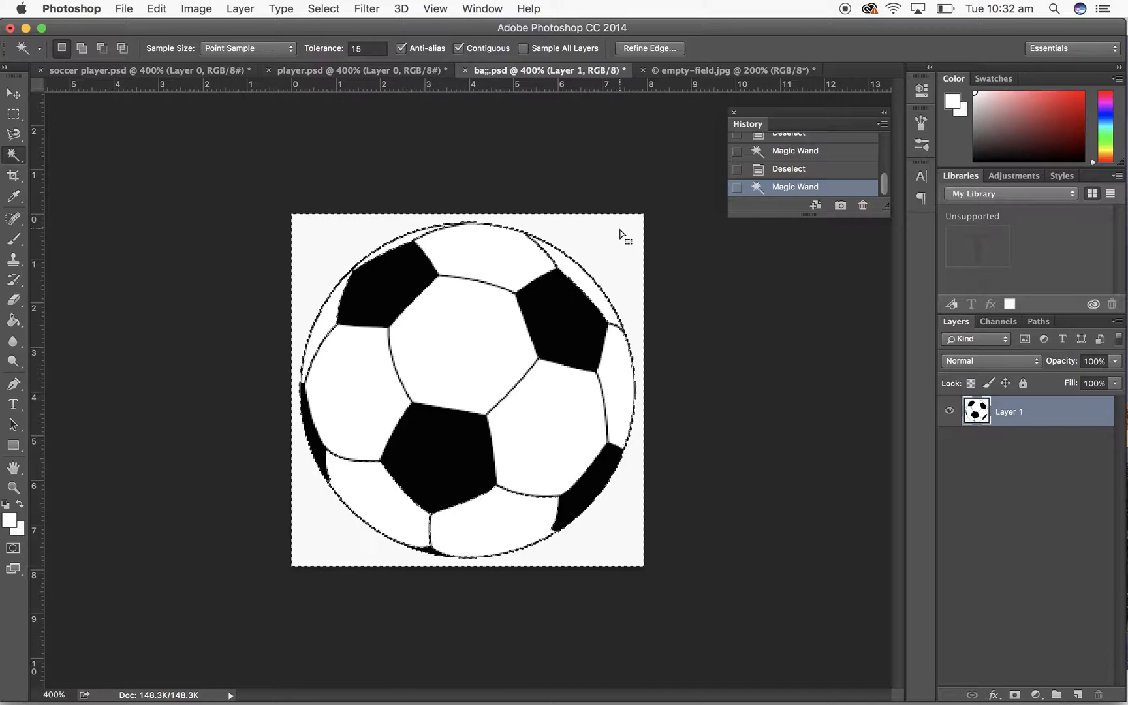
{"action": "left_click", "coordinate": [632, 255]}
{"action": "left_click", "coordinate": [632, 256]}
{"action": "key", "text": "Delete"}
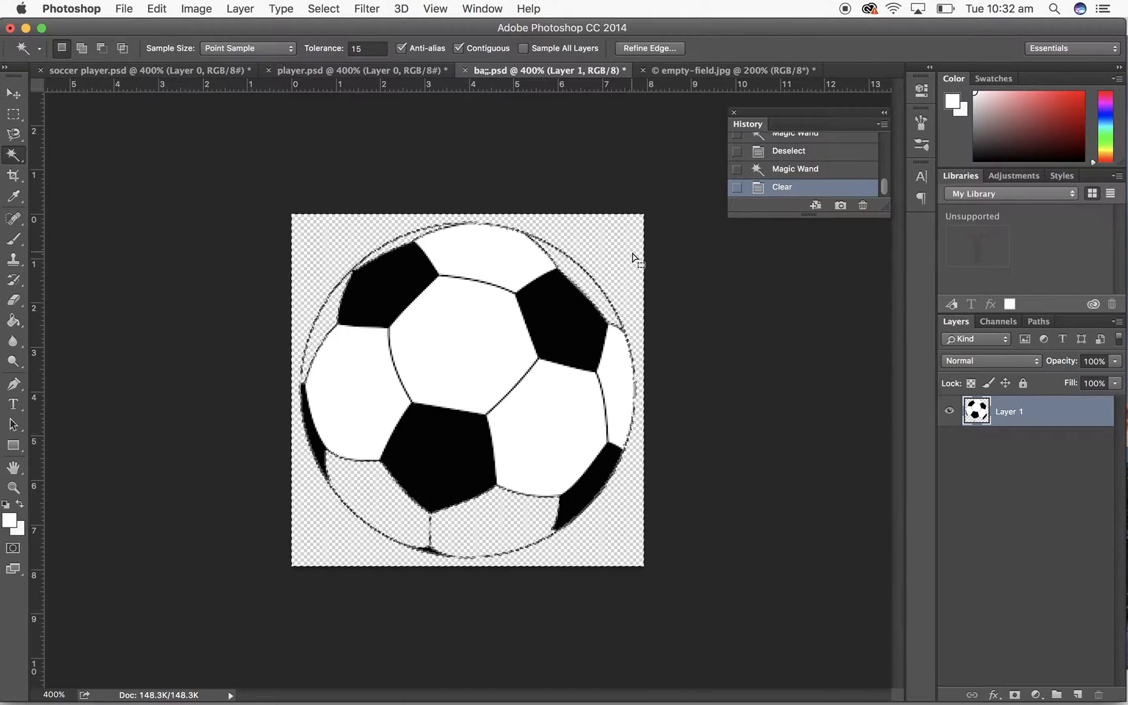
{"action": "key", "text": "ctrl+z"}
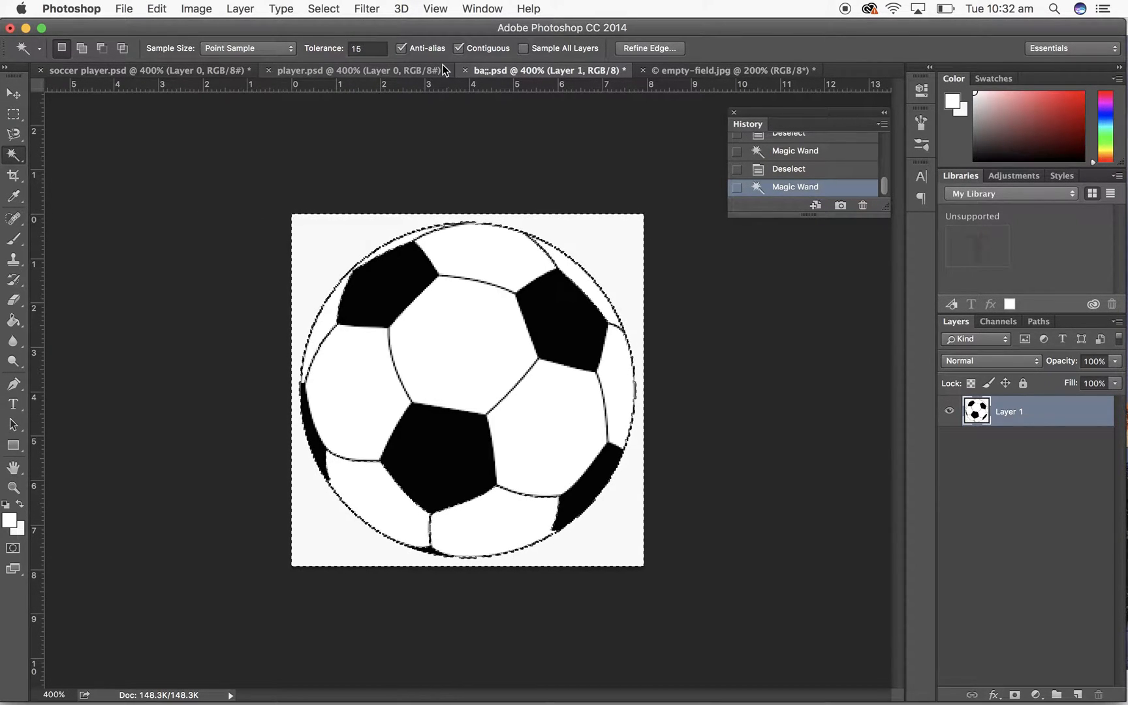
- Set the Magic Wand tolerance to 1, reselect the light background around the ball and delete it
{"action": "left_click", "coordinate": [317, 52]}
{"action": "type", "text": "1"}
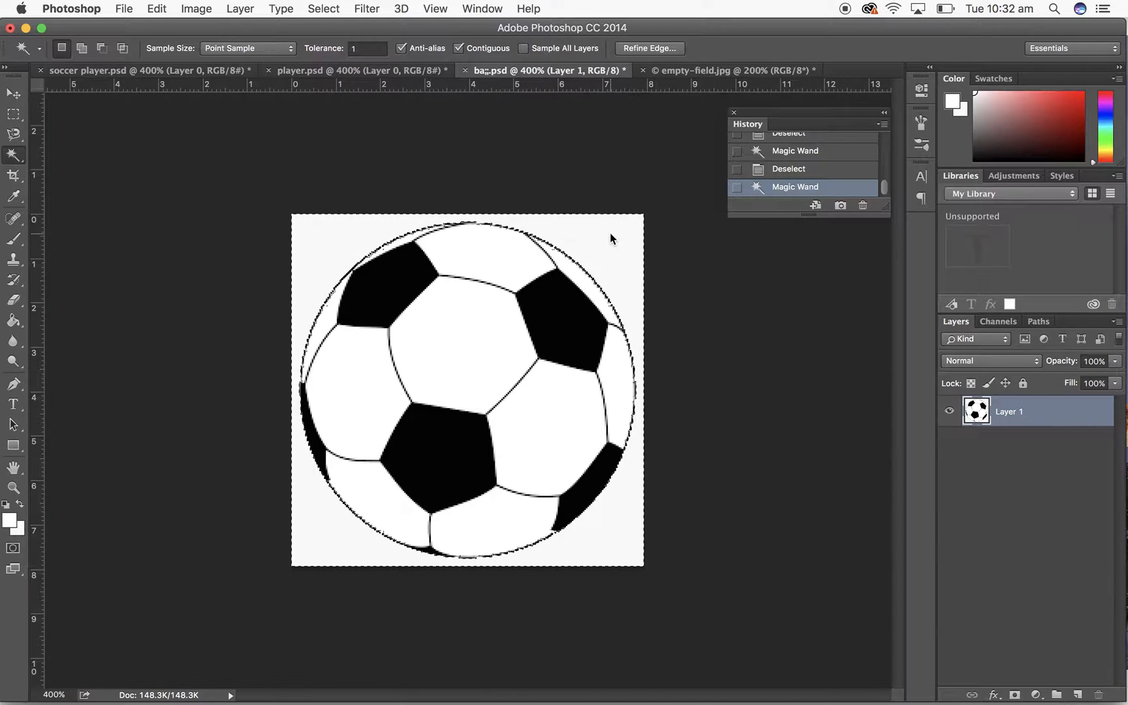
{"action": "key", "text": "Delete"}
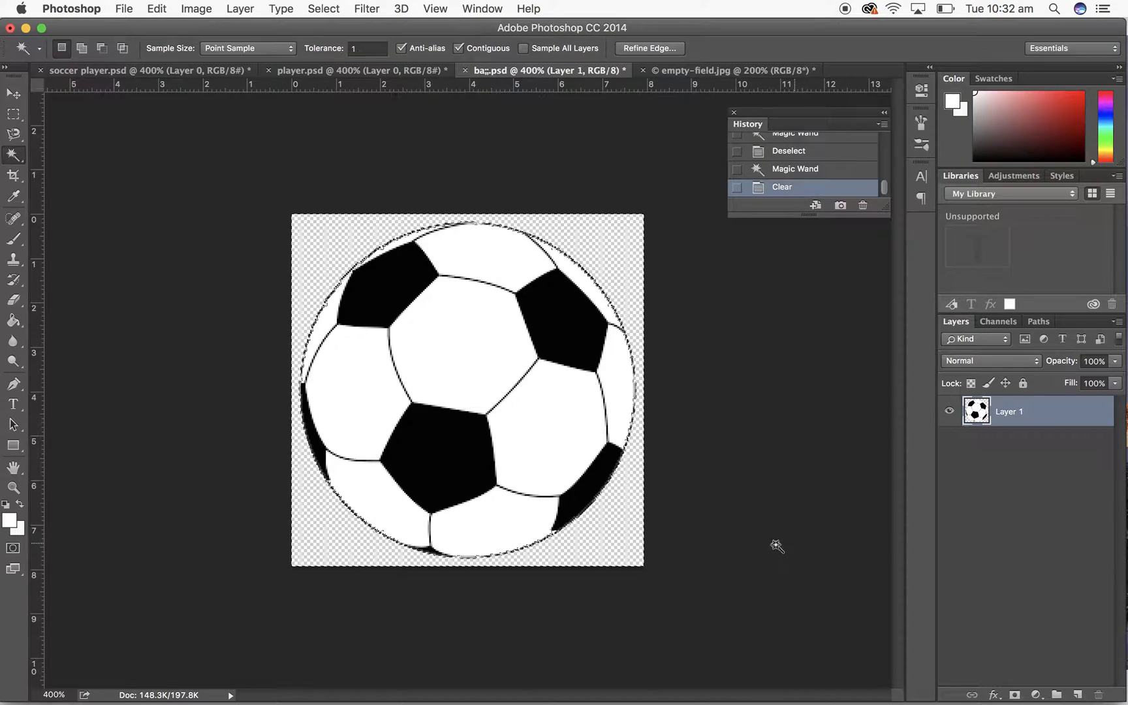
{"action": "key", "text": "super+equal"}
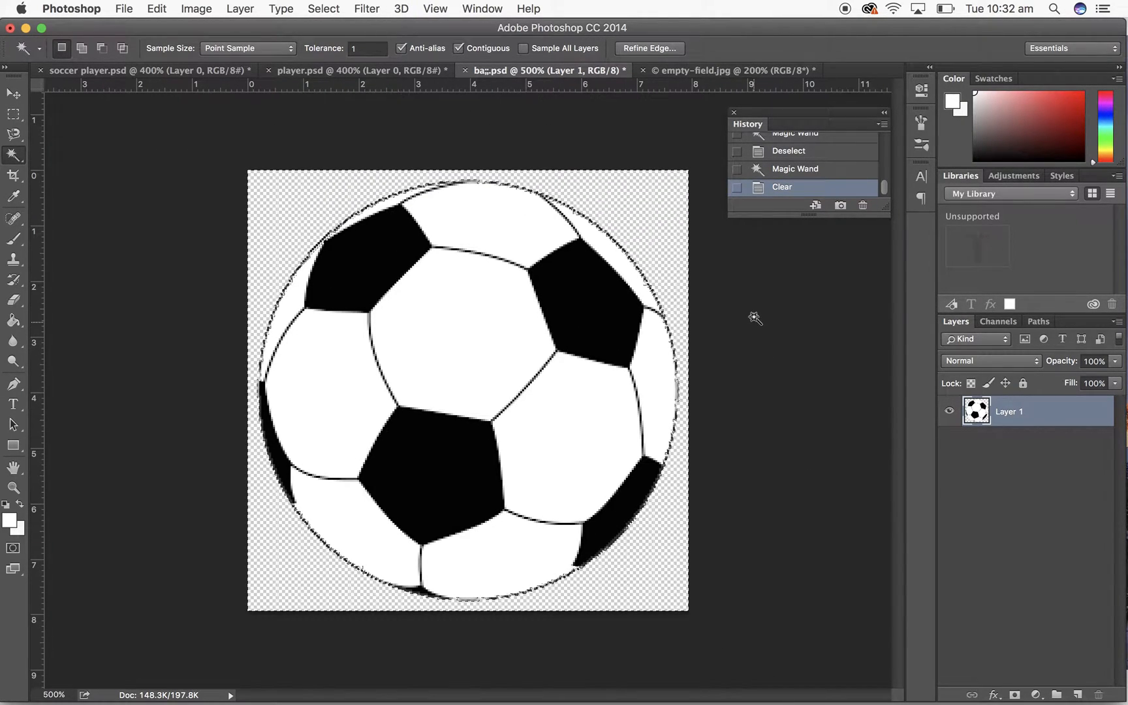
- Examine the whole soccer field and goal in empty-field.jpg
{"action": "left_click", "coordinate": [685, 71]}
{"action": "key", "text": "super+minus"}
{"action": "key", "text": "super+minus"}
{"action": "key", "text": "super+minus"}
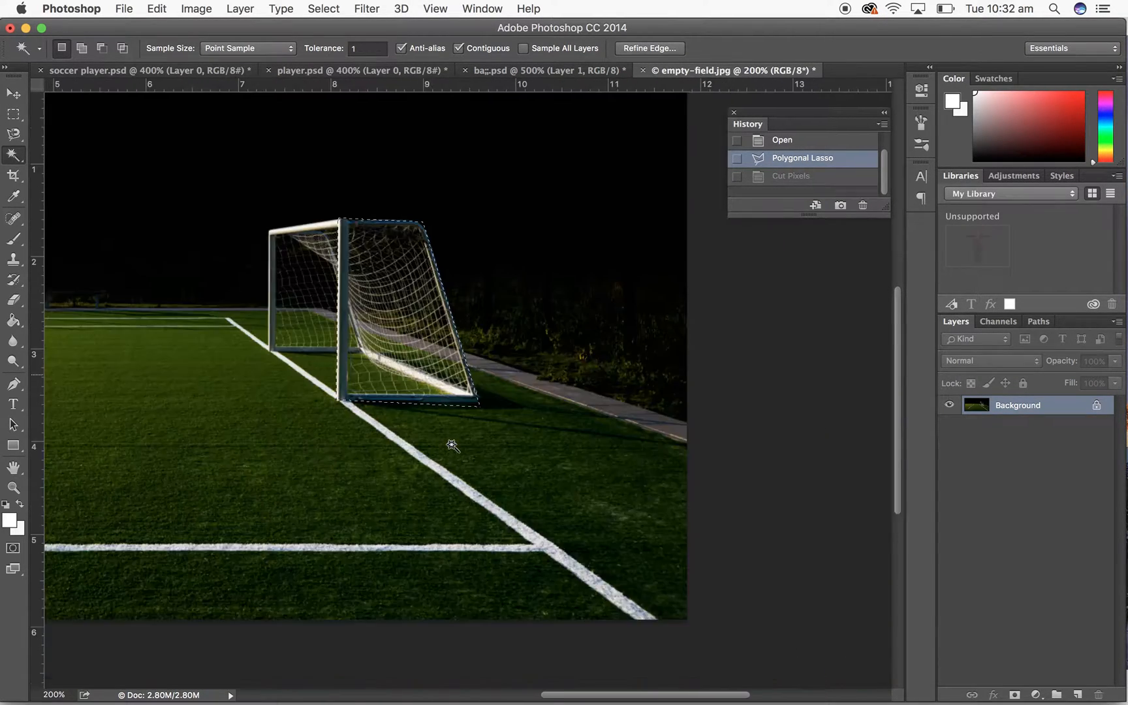
{"action": "key", "text": "super+plus"}
{"action": "key", "text": "super+plus"}
{"action": "key", "text": "super+plus"}
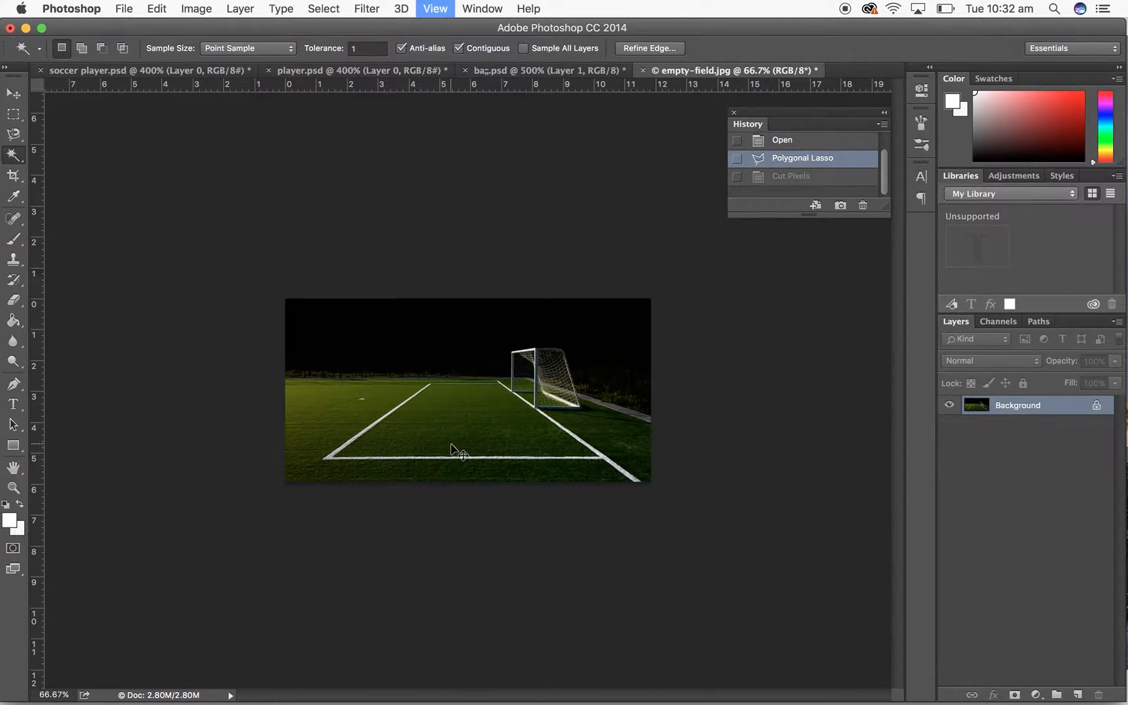
{"action": "key", "text": "super+minus"}
{"action": "key", "text": "super+minus"}
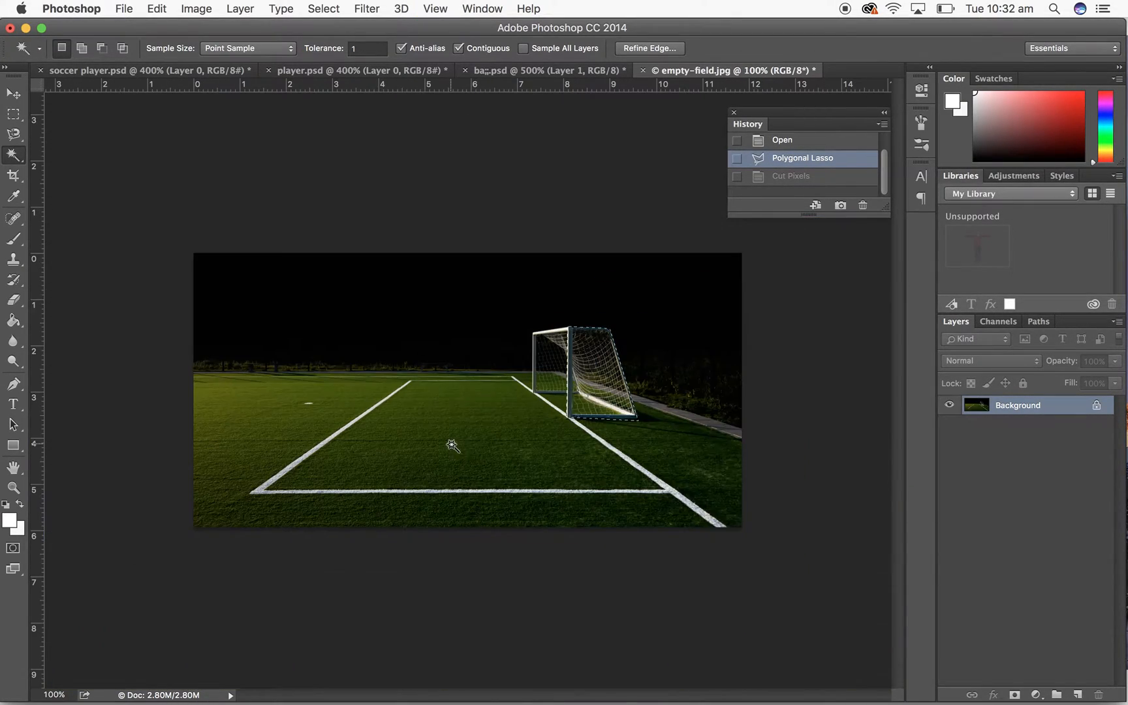
- Switch to After Effects and import soccer player.psd as a composition with editable layer styles
{"action": "mouse_move", "coordinate": [679, 646]}
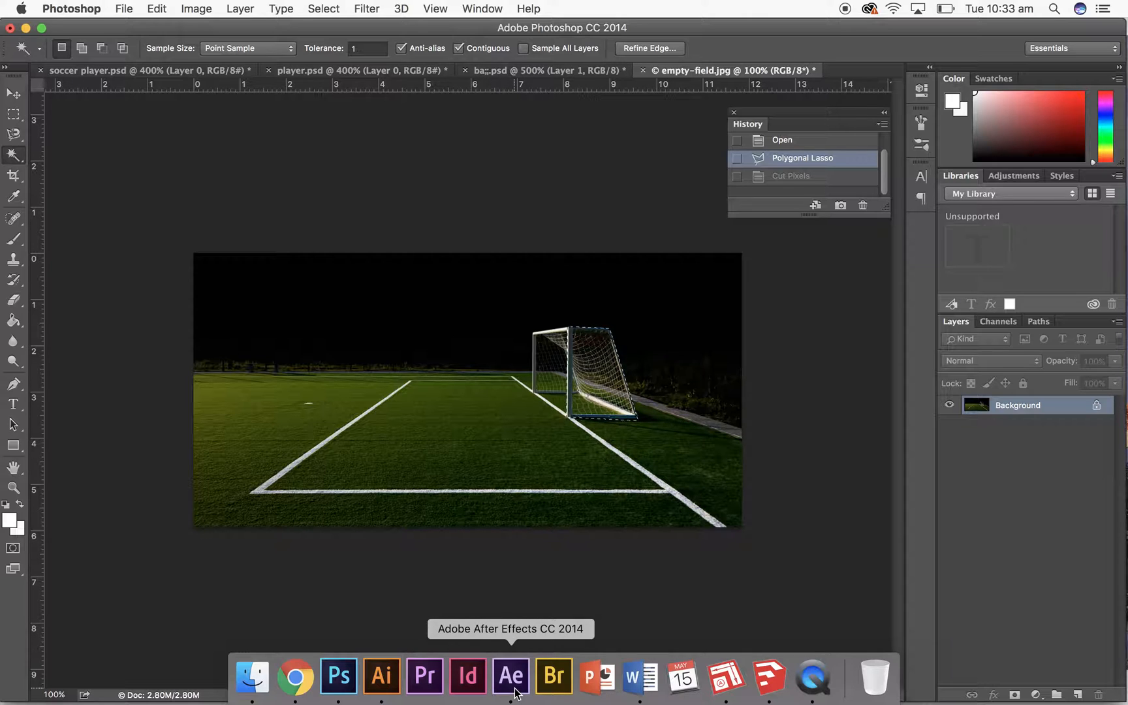
{"action": "left_click", "coordinate": [515, 693]}
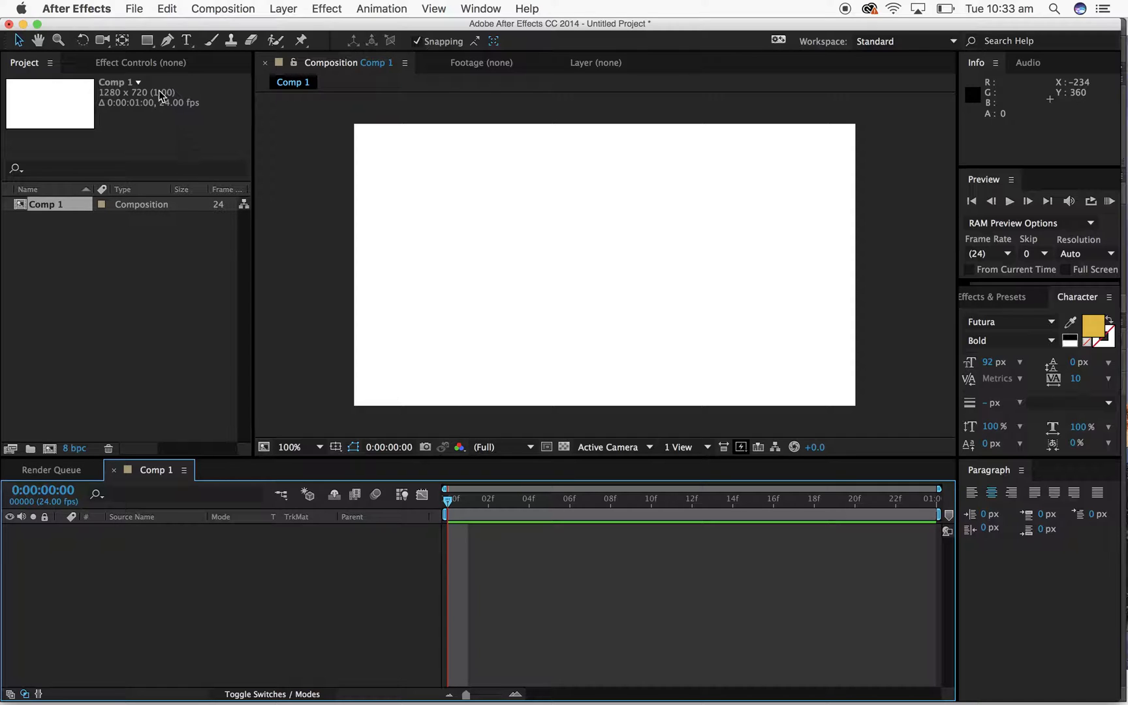
{"action": "left_click", "coordinate": [135, 9]}
{"action": "mouse_move", "coordinate": [204, 198]}
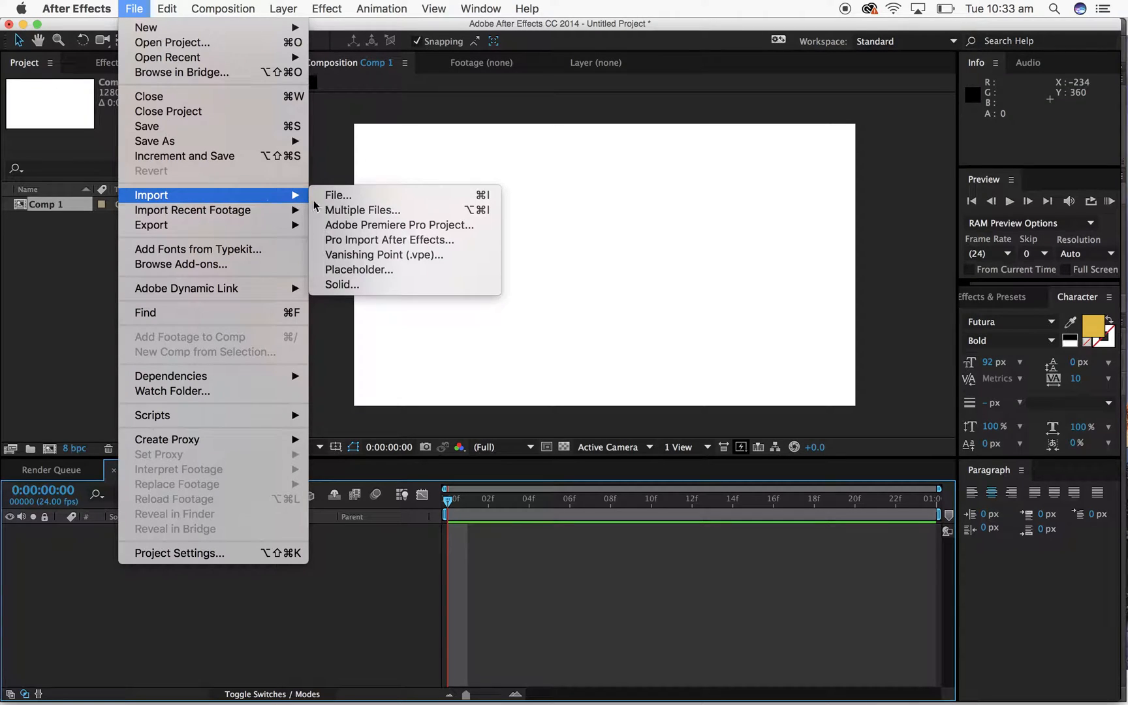
{"action": "left_click", "coordinate": [453, 195]}
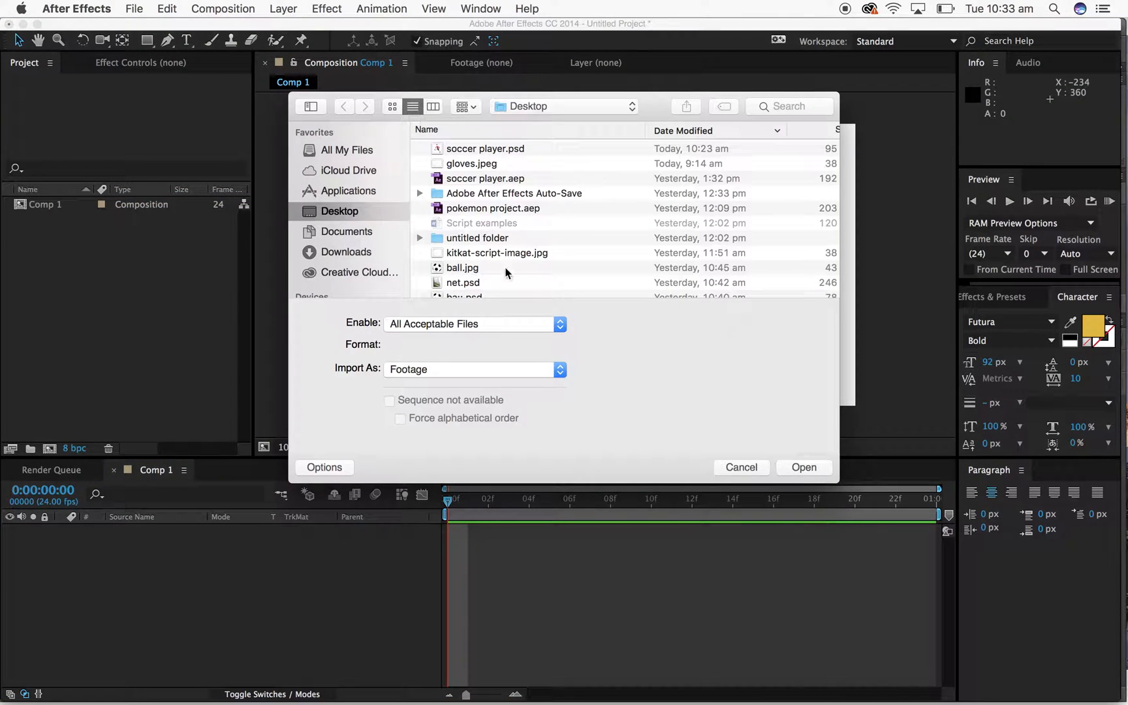
{"action": "double_click", "coordinate": [527, 146]}
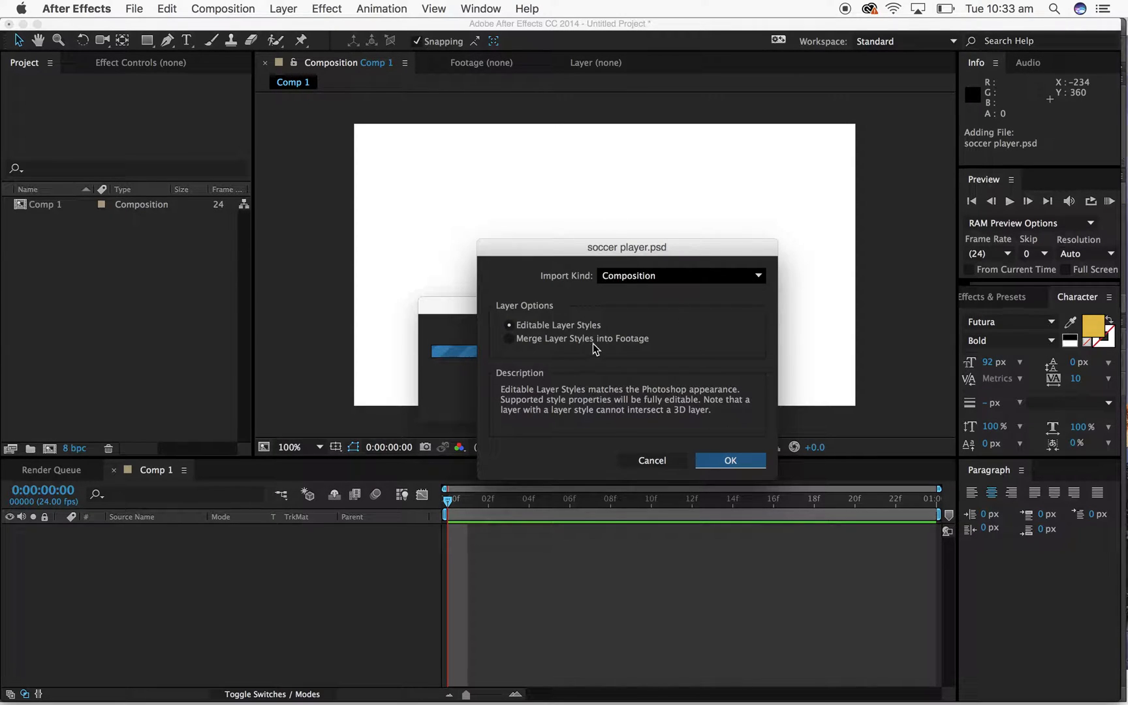
{"action": "left_click", "coordinate": [723, 462]}
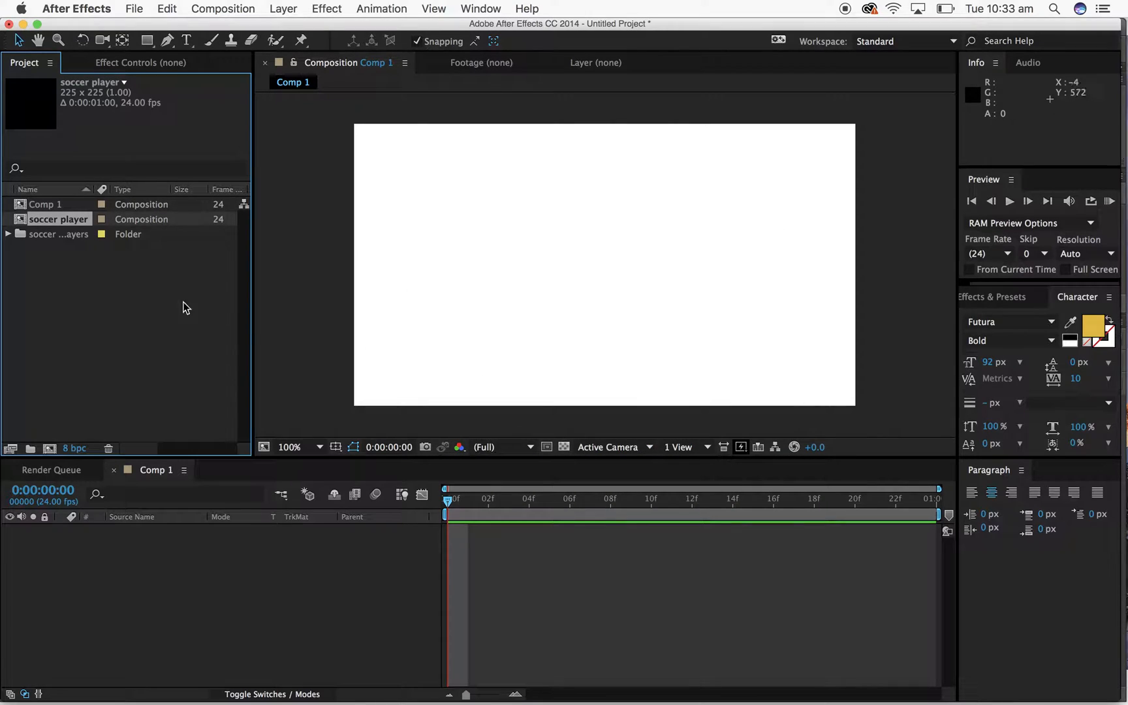
- Expand the soccer player Layers folder, preview its Photoshop layer as footage, and add that layer to Comp 1
{"action": "left_click", "coordinate": [8, 234]}
{"action": "left_click", "coordinate": [61, 247]}
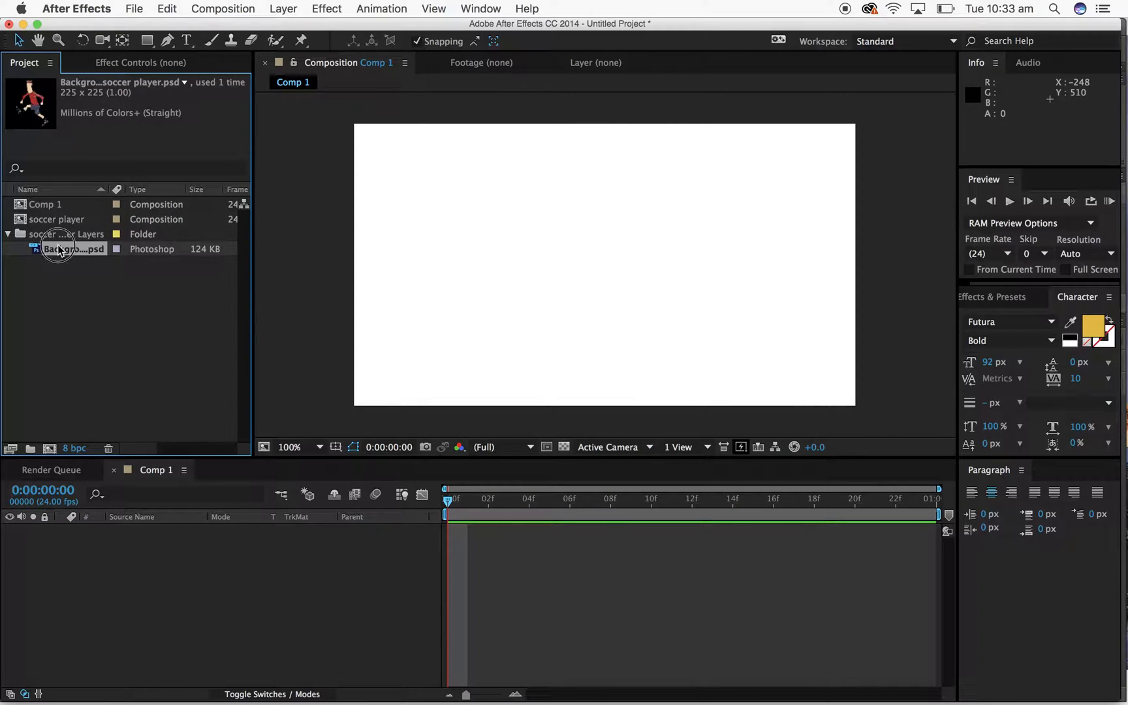
{"action": "double_click", "coordinate": [58, 248]}
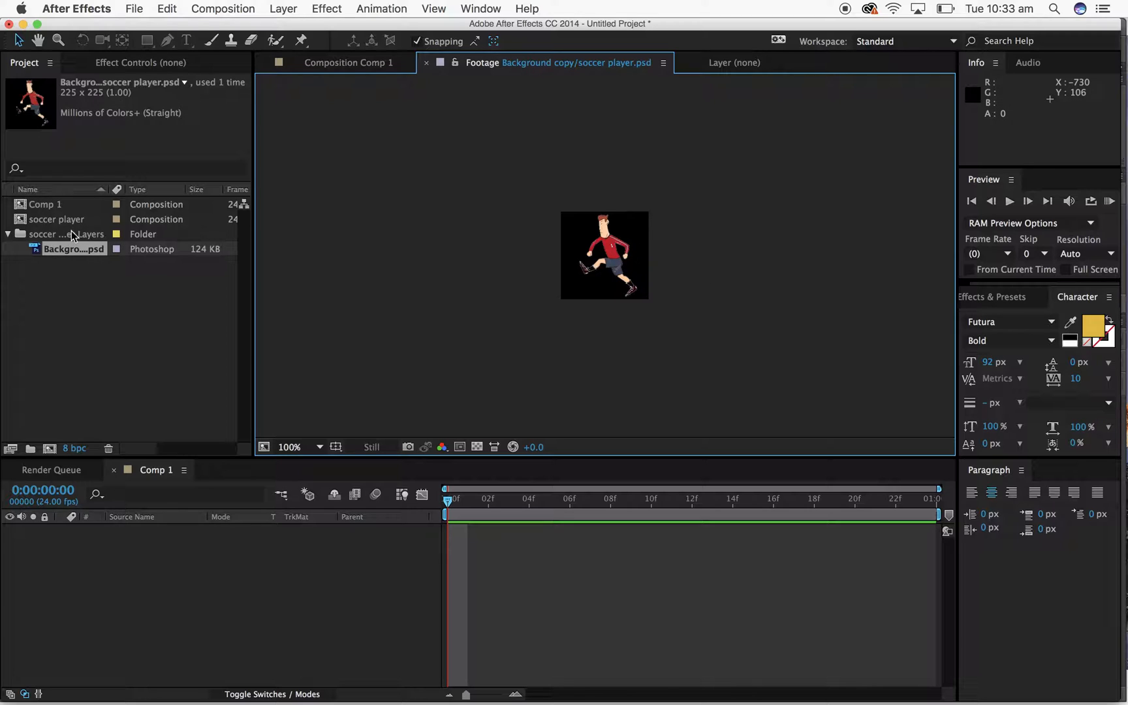
{"action": "left_click", "coordinate": [60, 206]}
{"action": "left_click", "coordinate": [60, 250]}
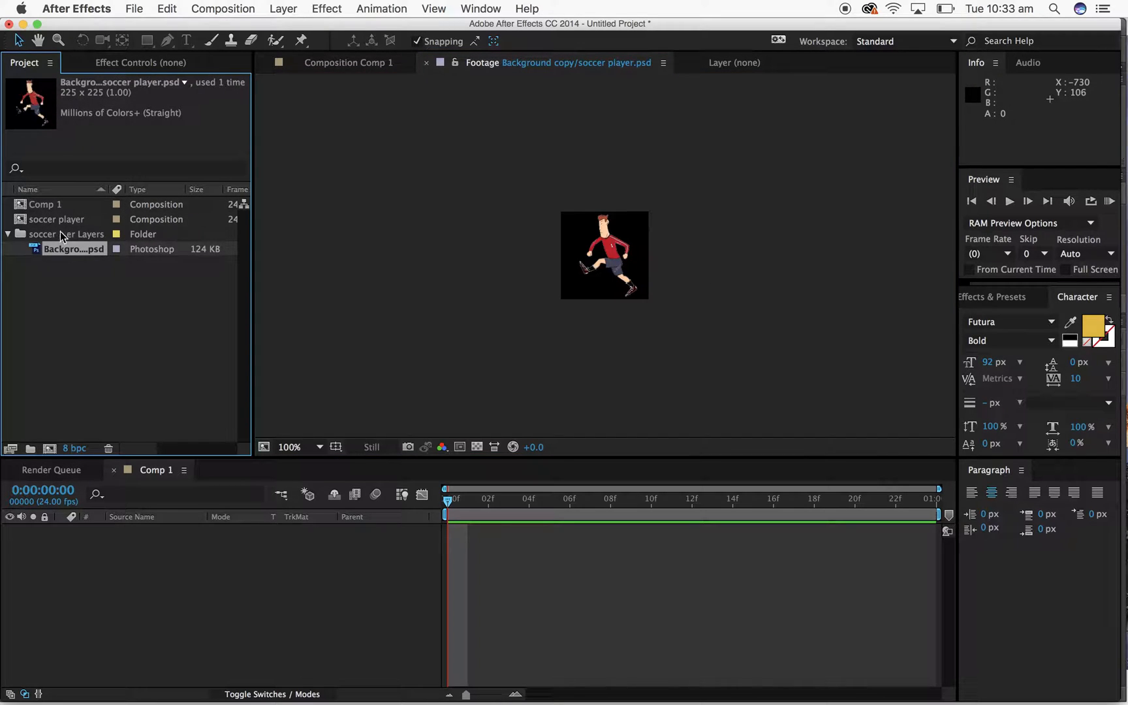
{"action": "left_click_drag", "start_coordinate": [58, 248], "coordinate": [58, 207]}
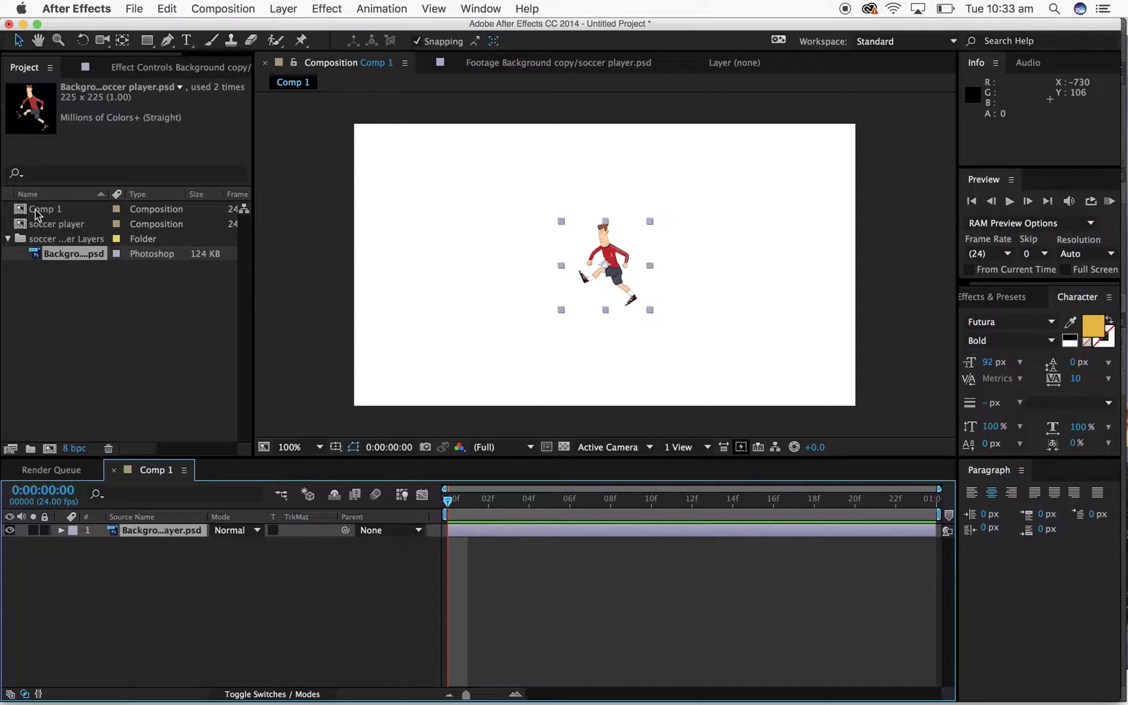
- Move the player to the left part of the composition frame, at about position 310, 362, and deselect it
{"action": "left_click_drag", "start_coordinate": [623, 287], "coordinate": [484, 275]}
{"action": "left_click", "coordinate": [625, 286]}
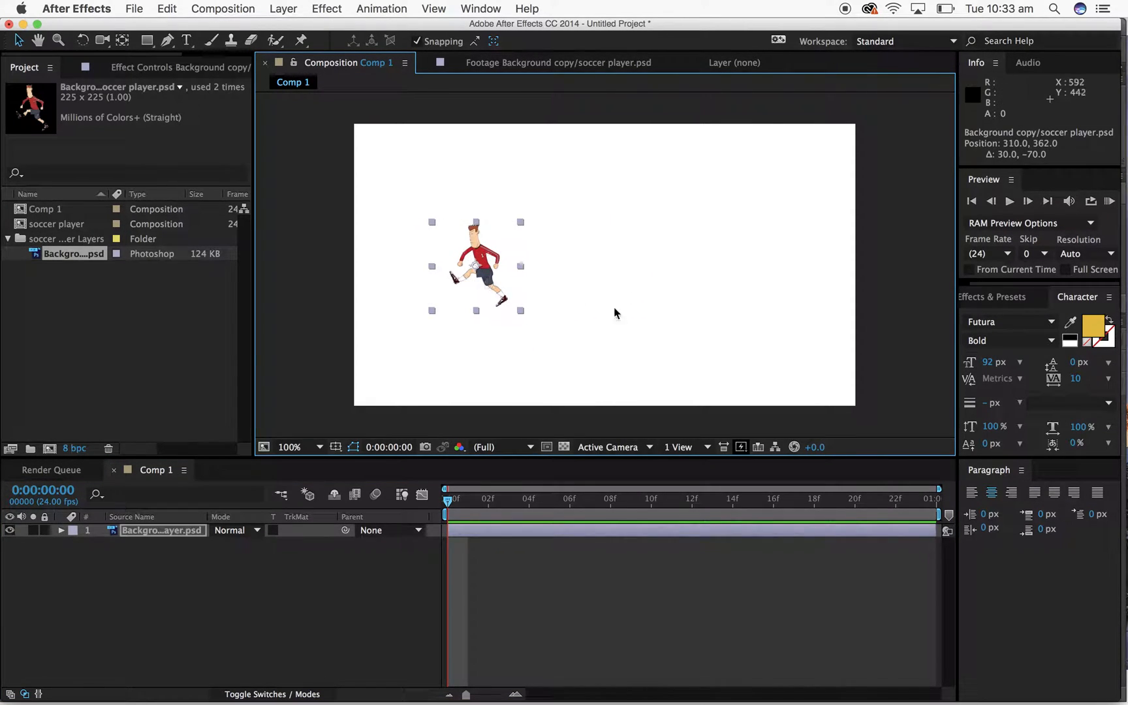
{"action": "left_click", "coordinate": [595, 311]}
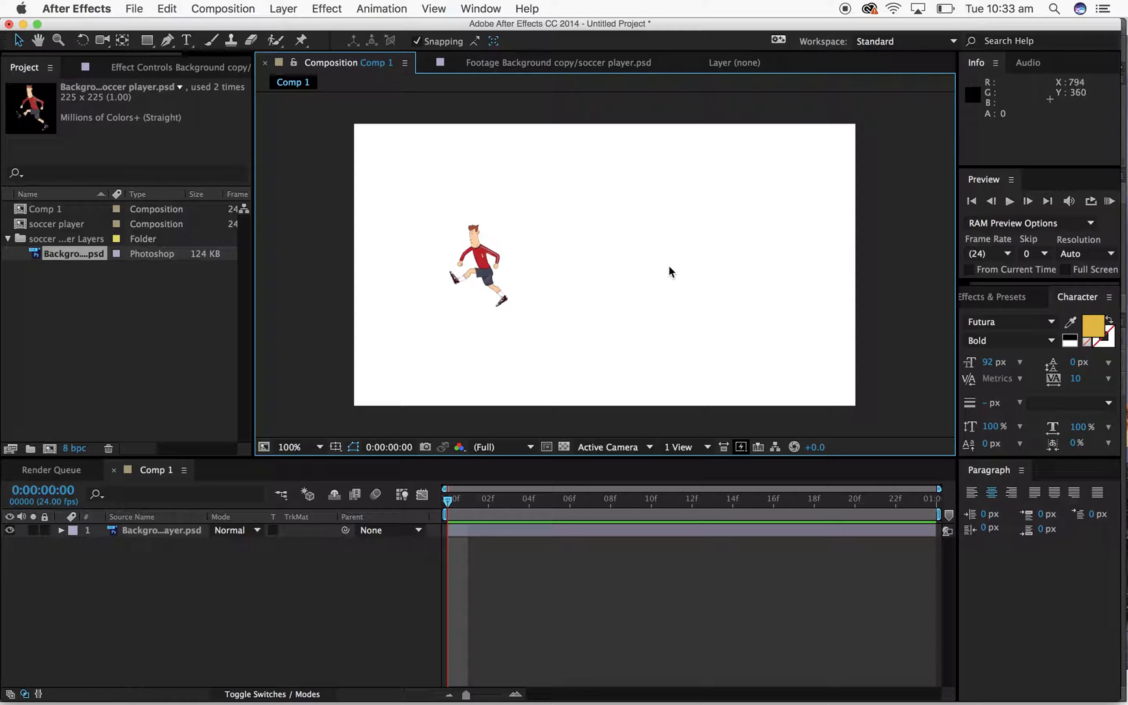
- Import ba;;.psd from the Desktop as a composition with editable layer styles
{"action": "left_click", "coordinate": [135, 9]}
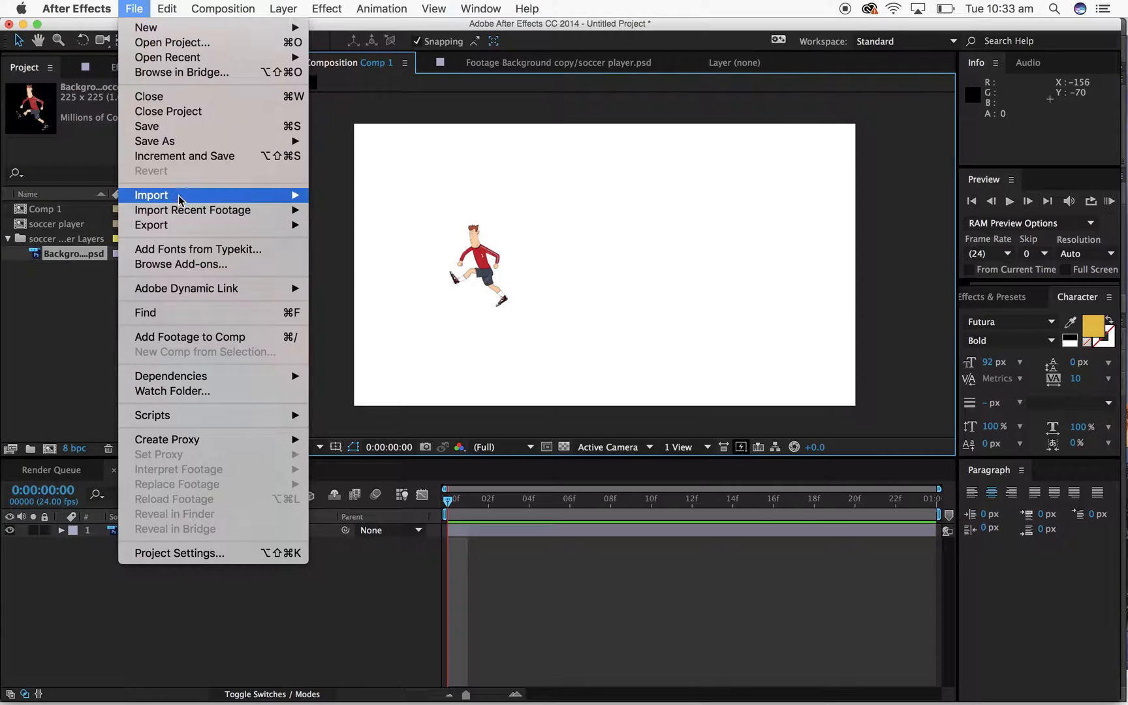
{"action": "mouse_move", "coordinate": [194, 196]}
{"action": "left_click", "coordinate": [392, 202]}
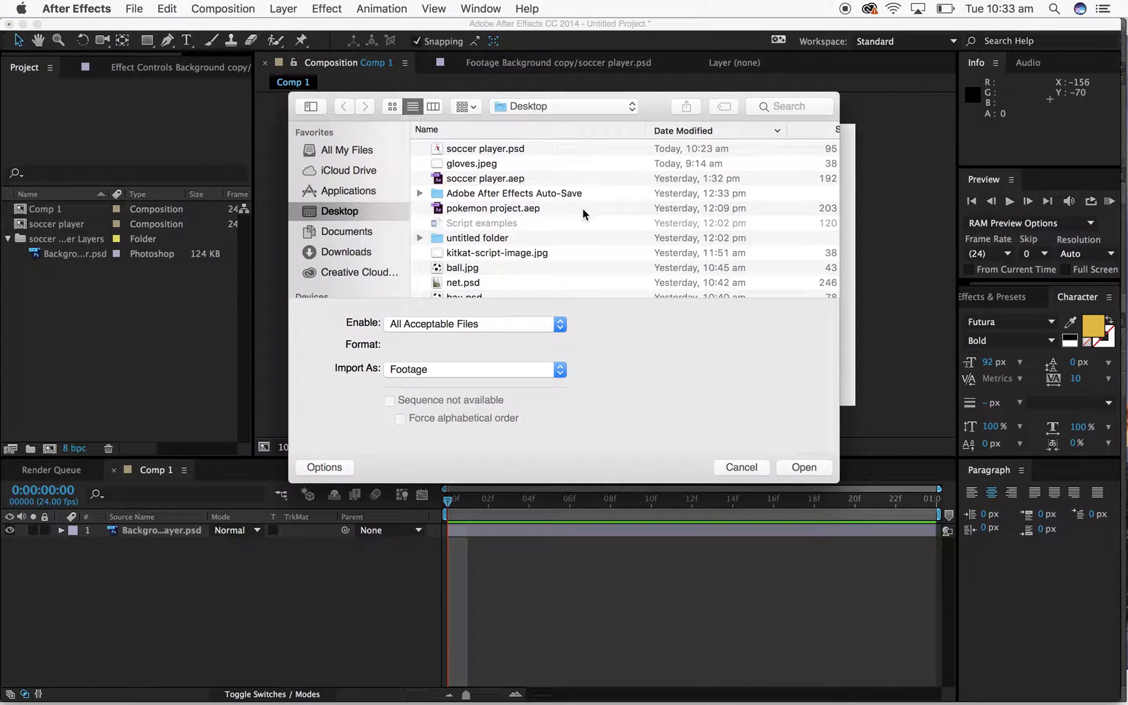
{"action": "scroll", "coordinate": [491, 268], "scroll_direction": "down", "scroll_amount": 5}
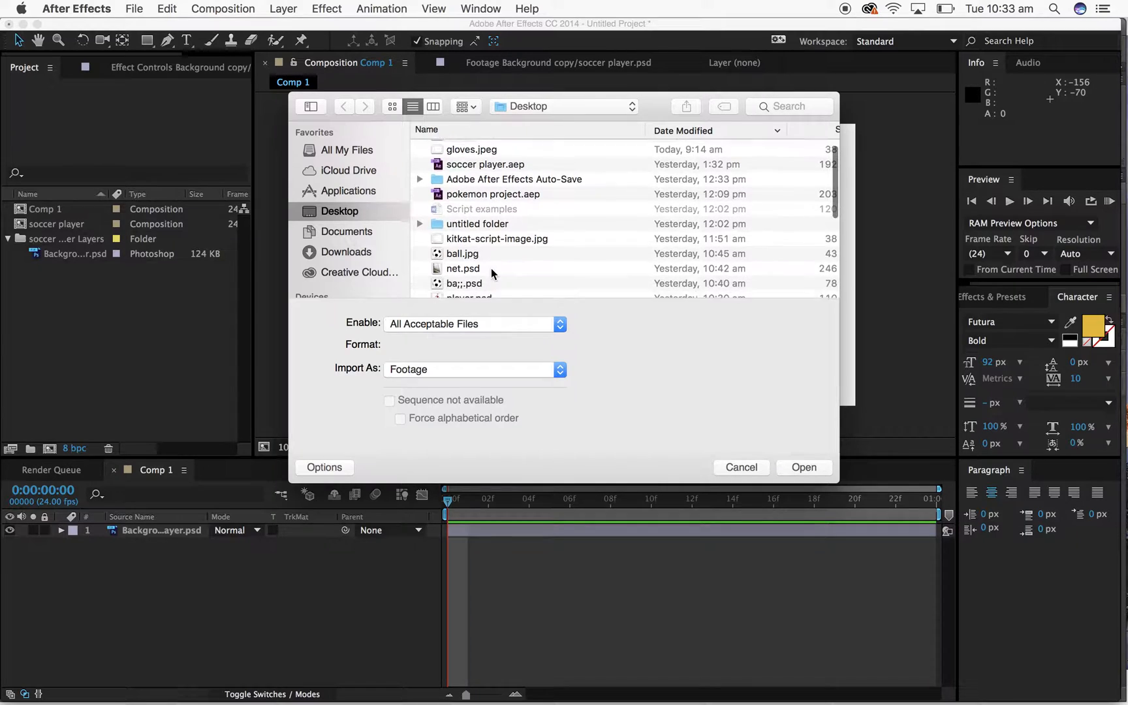
{"action": "double_click", "coordinate": [480, 223]}
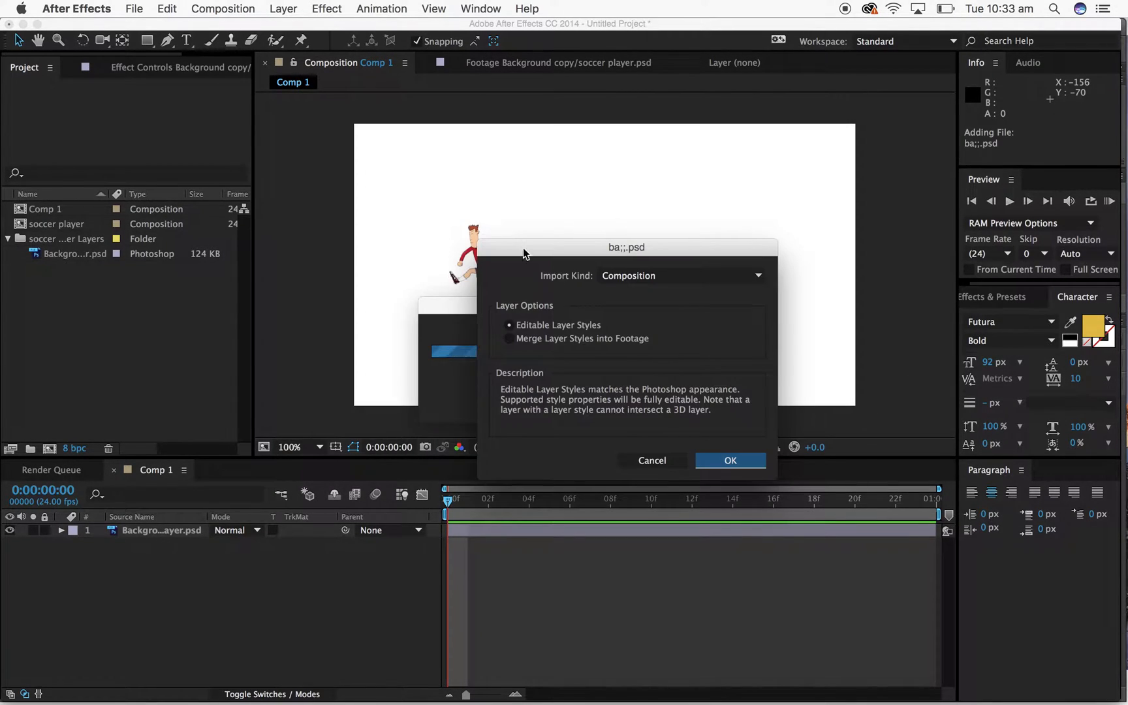
{"action": "left_click", "coordinate": [731, 461]}
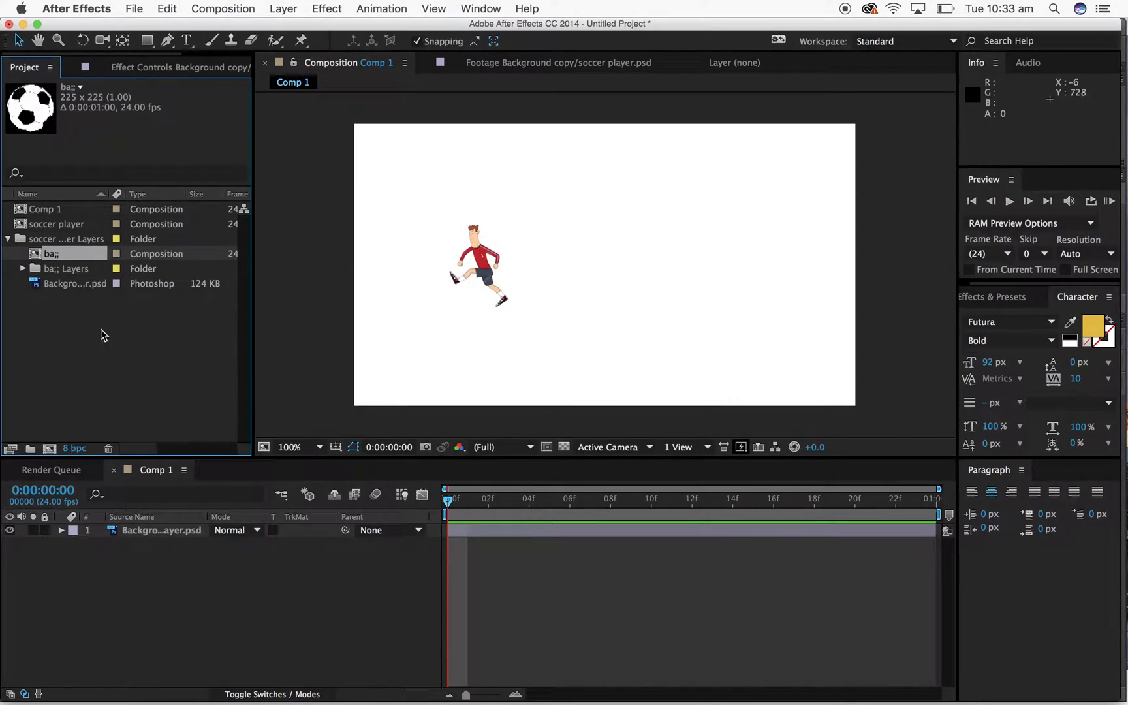
- Expand the ba;; Layers folder and place its Layer 1 to the right of the player in Comp 1
{"action": "left_click", "coordinate": [23, 271]}
{"action": "left_click_drag", "start_coordinate": [78, 283], "coordinate": [616, 256]}
{"action": "left_click", "coordinate": [511, 376]}
- Import empty-field.jpg from the Desktop into the project as footage
{"action": "left_click", "coordinate": [135, 8]}
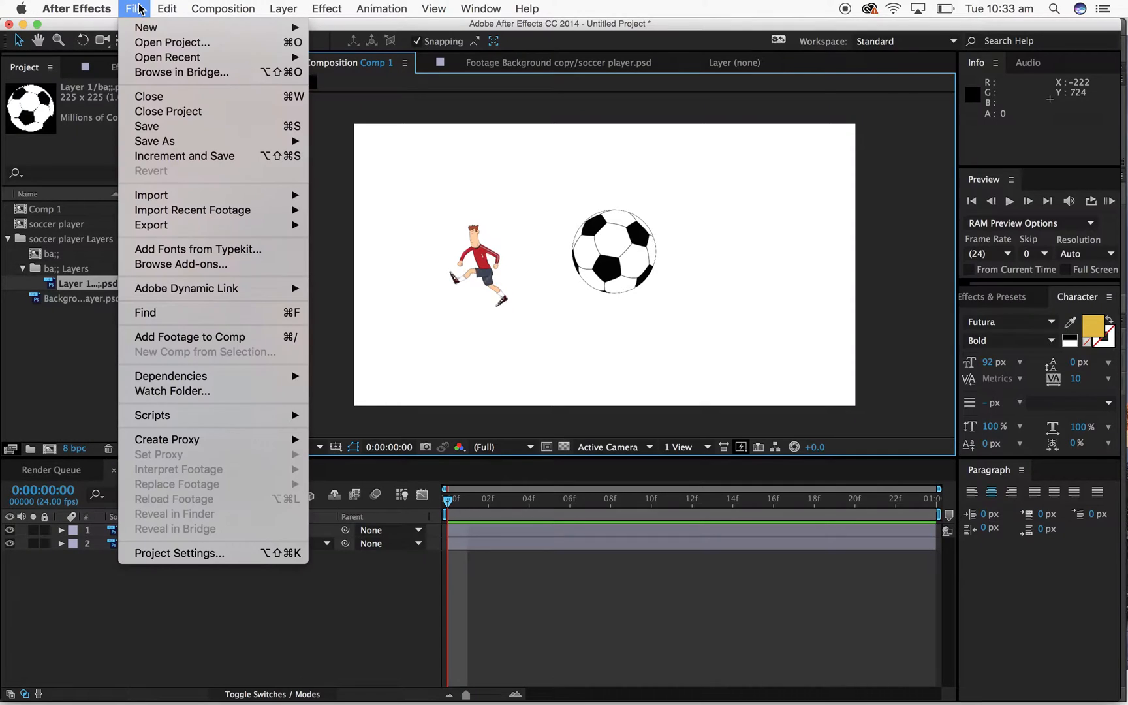
{"action": "mouse_move", "coordinate": [274, 195]}
{"action": "left_click", "coordinate": [348, 194]}
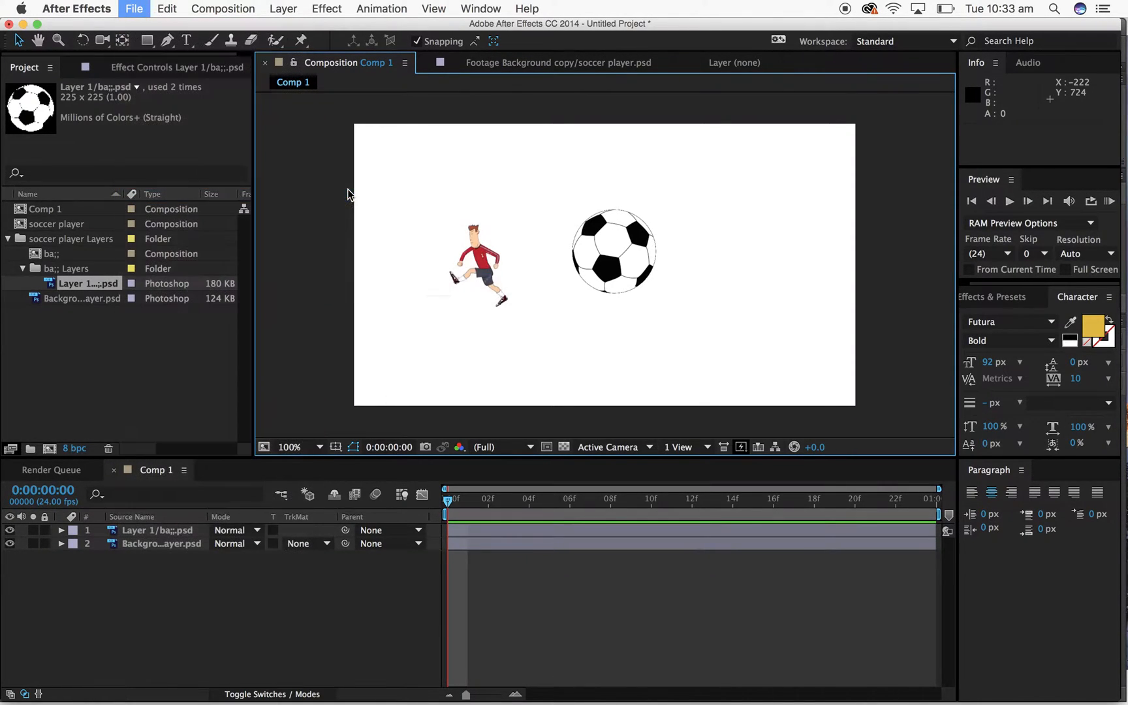
{"action": "scroll", "coordinate": [438, 265], "scroll_direction": "down", "scroll_amount": 4}
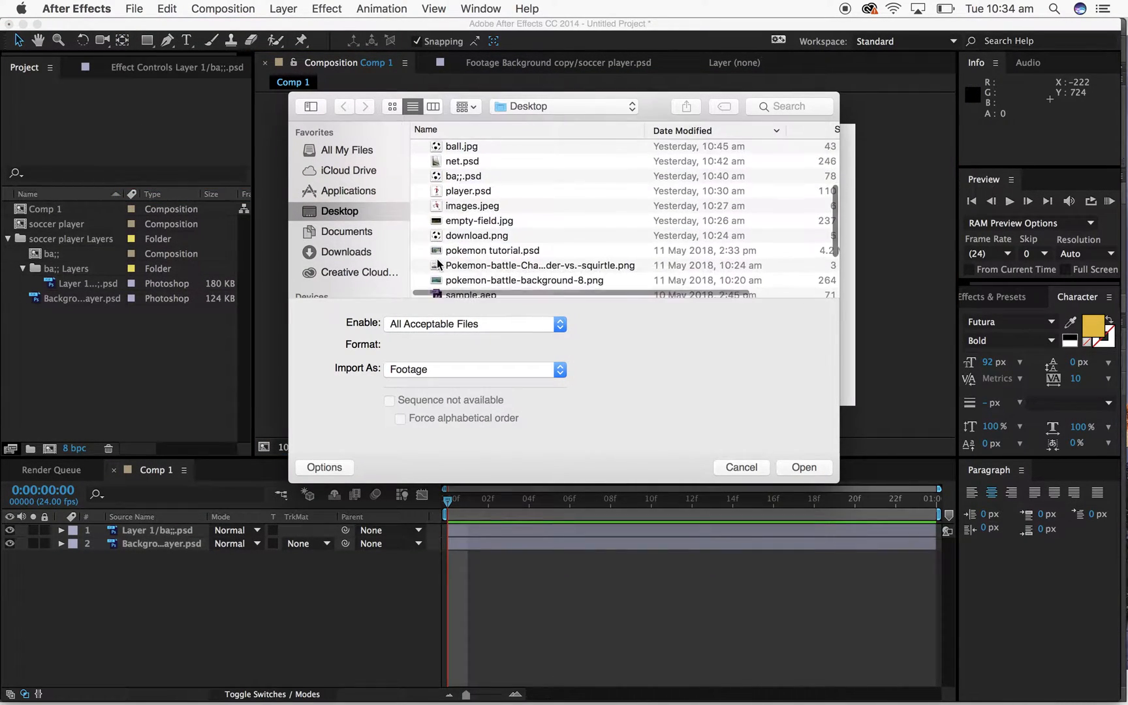
{"action": "left_click", "coordinate": [475, 222]}
{"action": "double_click", "coordinate": [475, 222]}
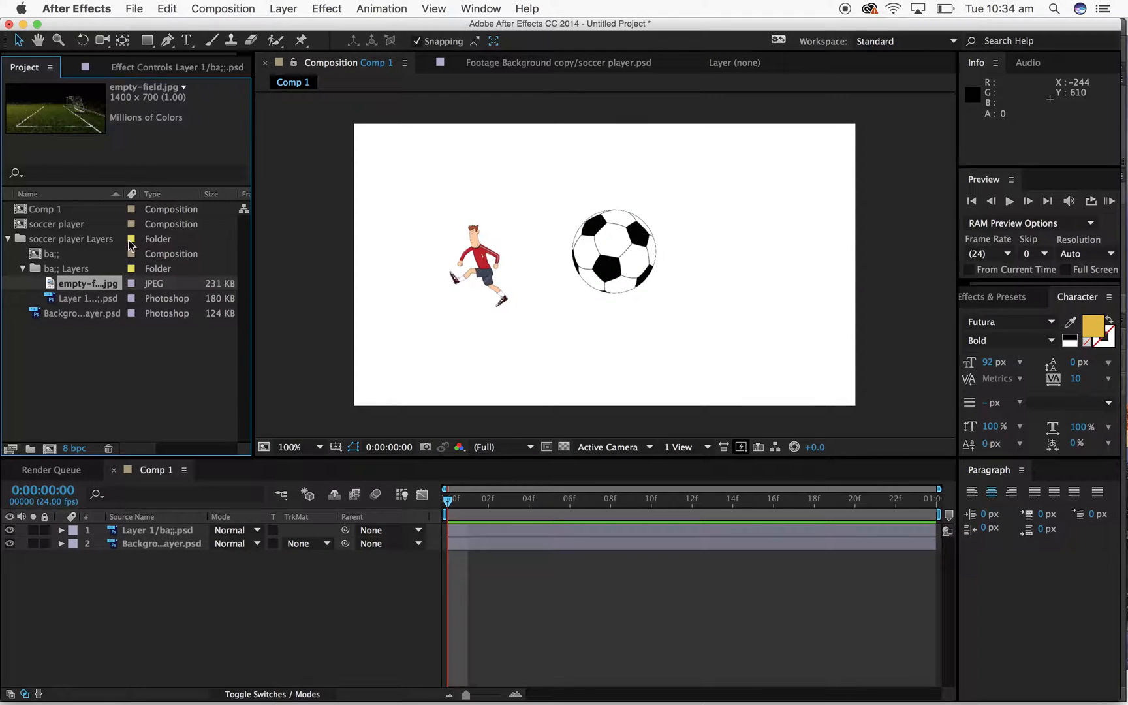
- Place empty-field.jpg into Comp 1 and move its layer below the ball and player layers
{"action": "left_click_drag", "start_coordinate": [62, 279], "coordinate": [596, 264]}
{"action": "left_click", "coordinate": [879, 399]}
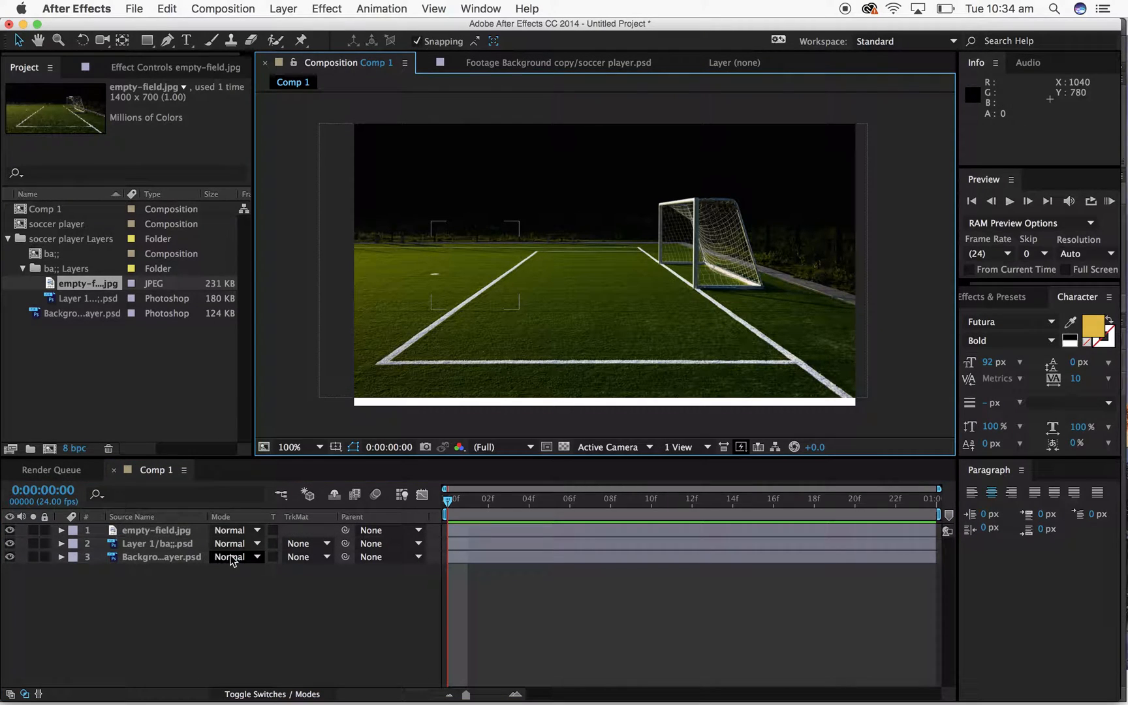
{"action": "left_click", "coordinate": [151, 532]}
{"action": "left_click", "coordinate": [151, 543]}
{"action": "left_click", "coordinate": [153, 557]}
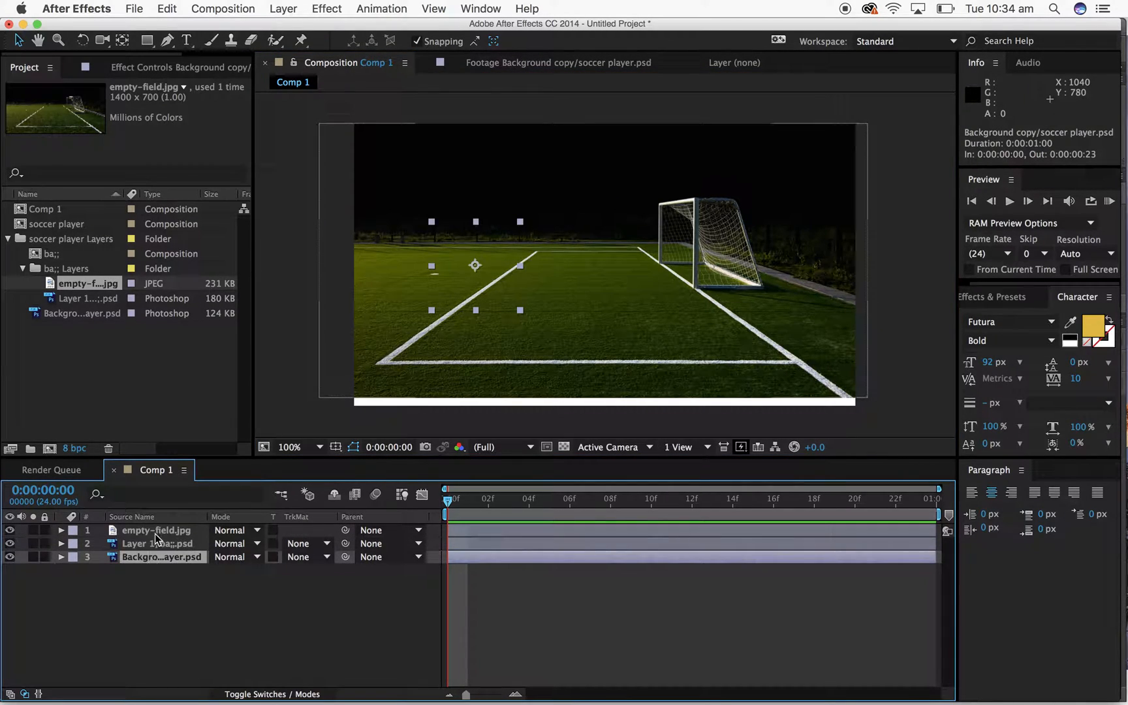
{"action": "left_click", "coordinate": [156, 533]}
{"action": "left_click_drag", "start_coordinate": [156, 533], "coordinate": [164, 573]}
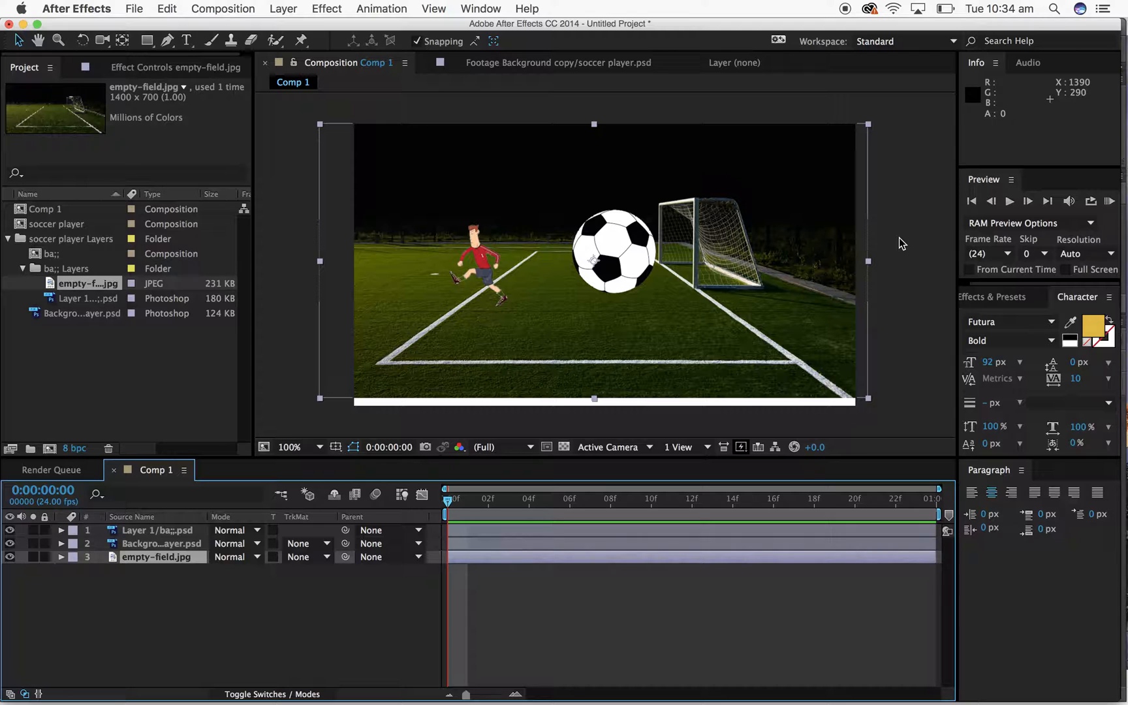
- Scale the field image to about 159.7% and reposition it at about 551.5, 424 so it fills the frame
{"action": "left_click_drag", "start_coordinate": [325, 399], "coordinate": [137, 516]}
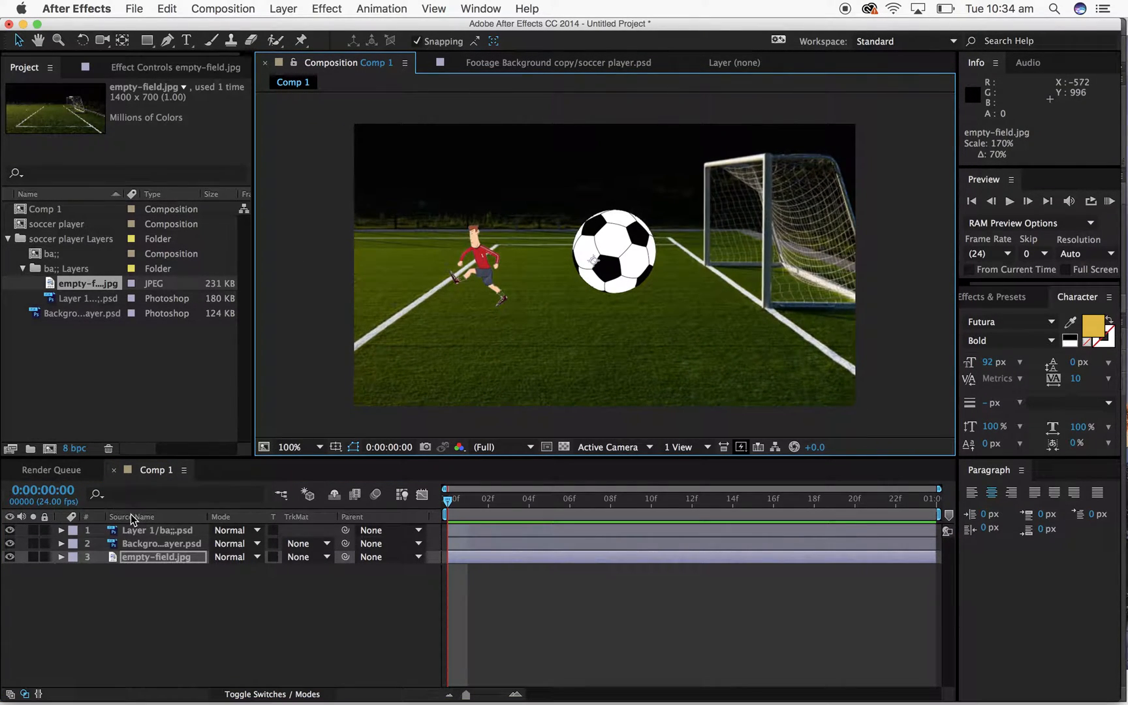
{"action": "left_click", "coordinate": [62, 557]}
{"action": "left_click", "coordinate": [74, 570]}
{"action": "left_click", "coordinate": [201, 611]}
{"action": "left_click_drag", "start_coordinate": [267, 619], "coordinate": [243, 599]}
{"action": "left_click_drag", "start_coordinate": [757, 360], "coordinate": [714, 389]}
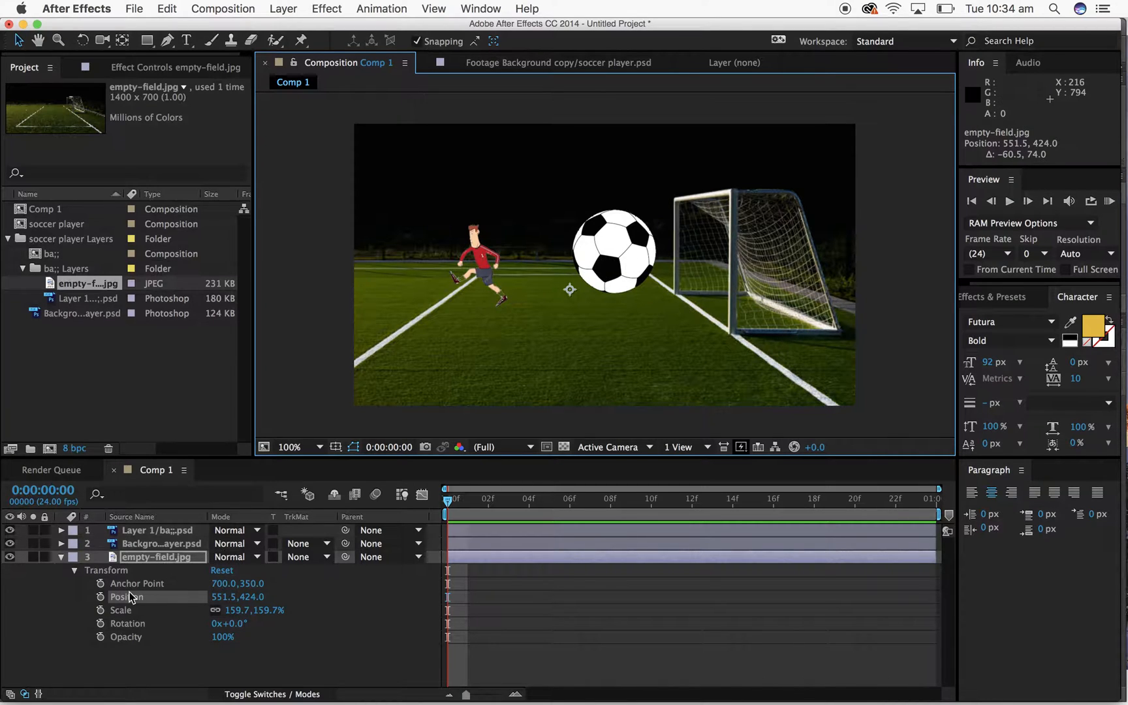
{"action": "left_click", "coordinate": [61, 557]}
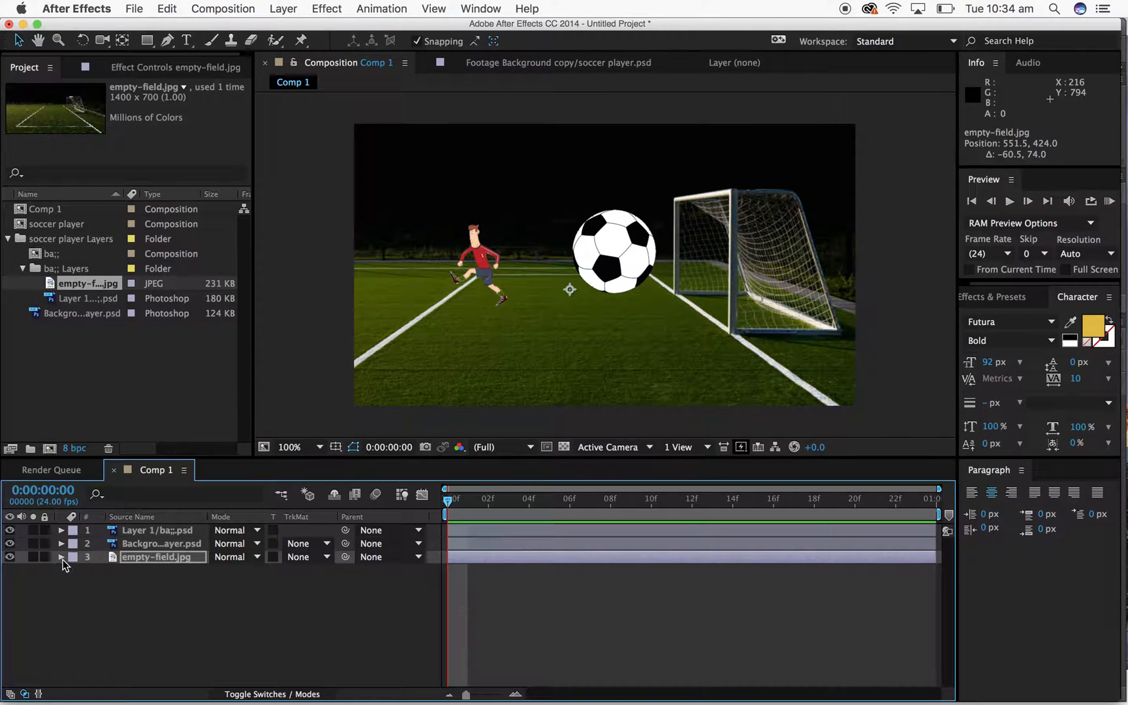
- Shrink the ball and move it to the player's front foot, at about position 422.5, 474.5
{"action": "left_click", "coordinate": [161, 531]}
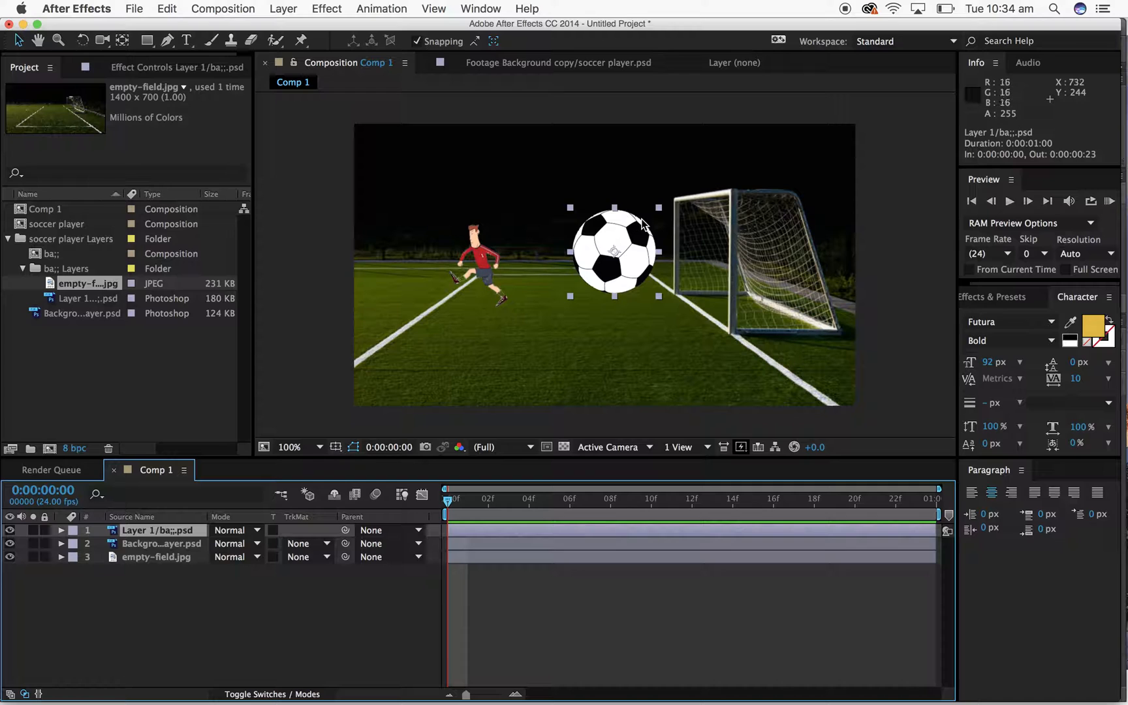
{"action": "left_click_drag", "start_coordinate": [658, 207], "coordinate": [596, 282]}
{"action": "left_click", "coordinate": [677, 291]}
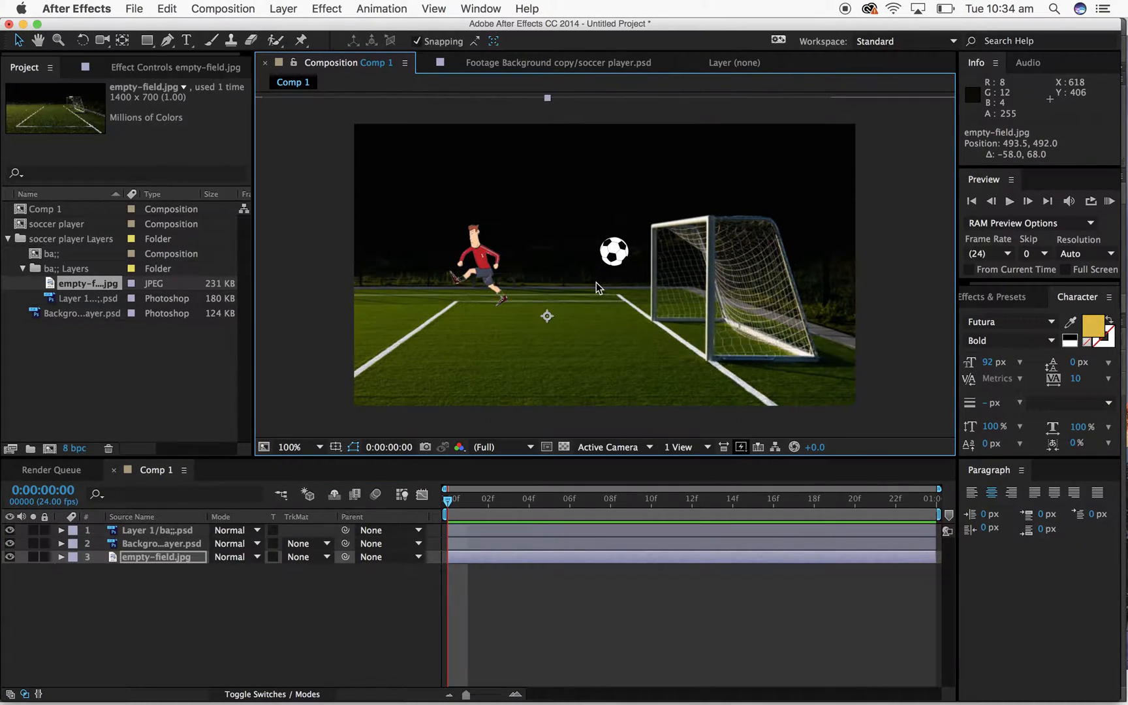
{"action": "key", "text": "super+z"}
{"action": "left_click", "coordinate": [167, 534]}
{"action": "left_click_drag", "start_coordinate": [618, 255], "coordinate": [524, 312]}
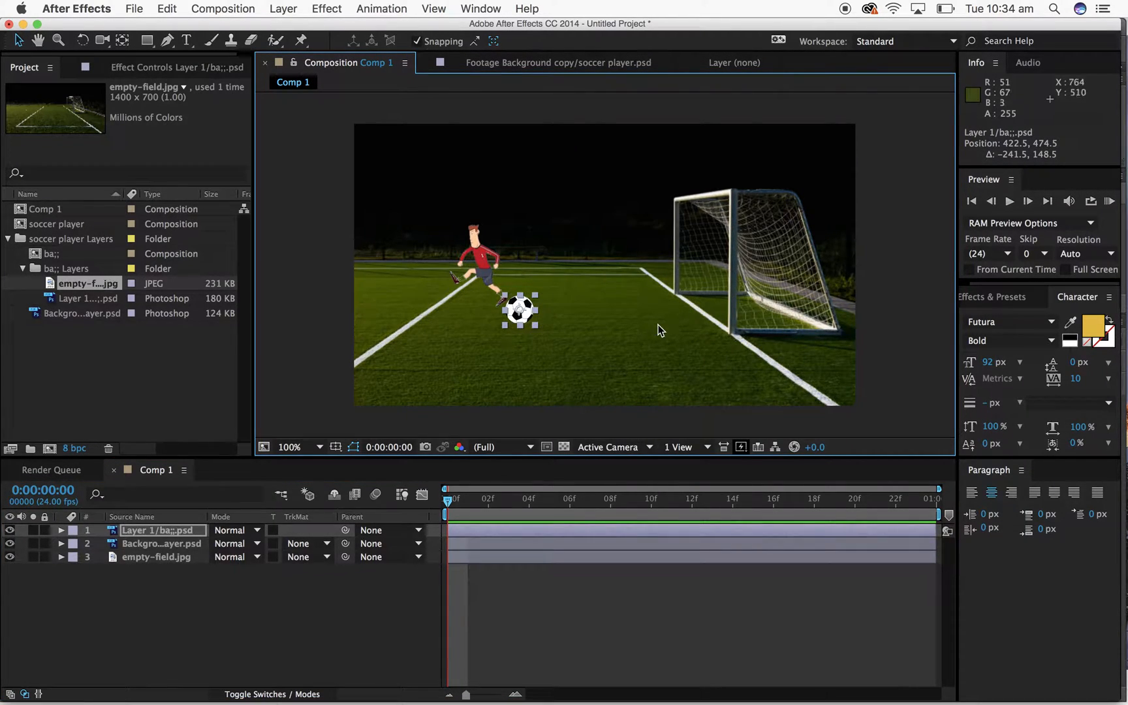
{"action": "left_click", "coordinate": [655, 323]}
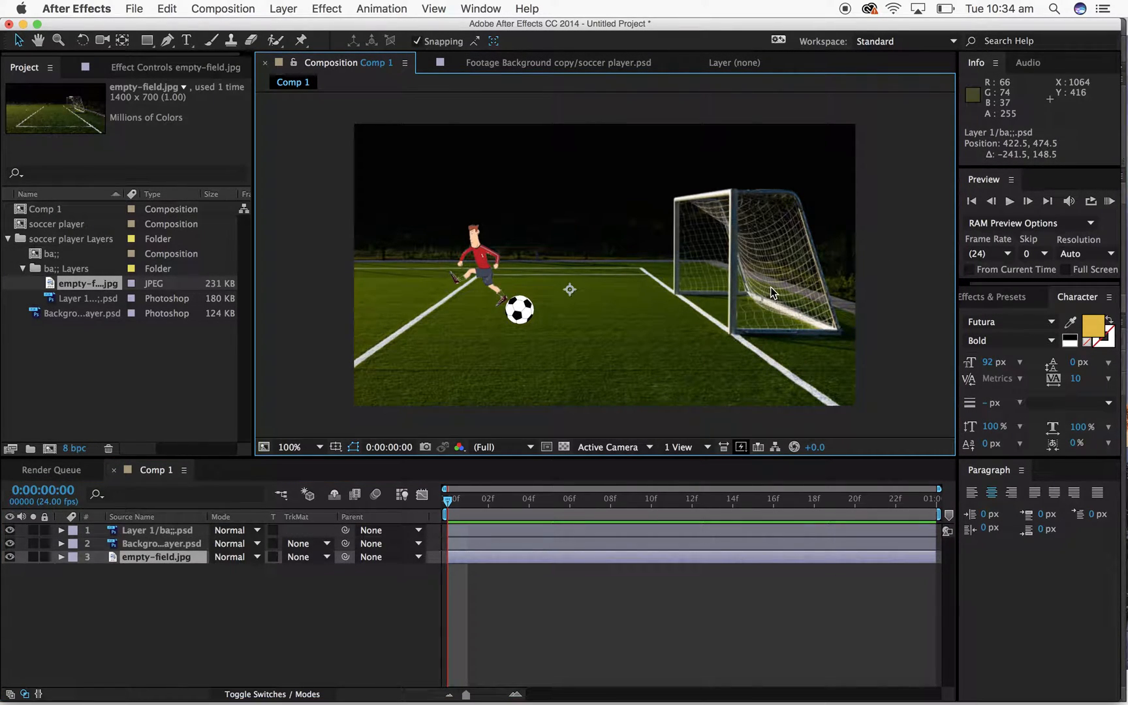
{"action": "left_click_drag", "start_coordinate": [785, 283], "coordinate": [805, 252]}
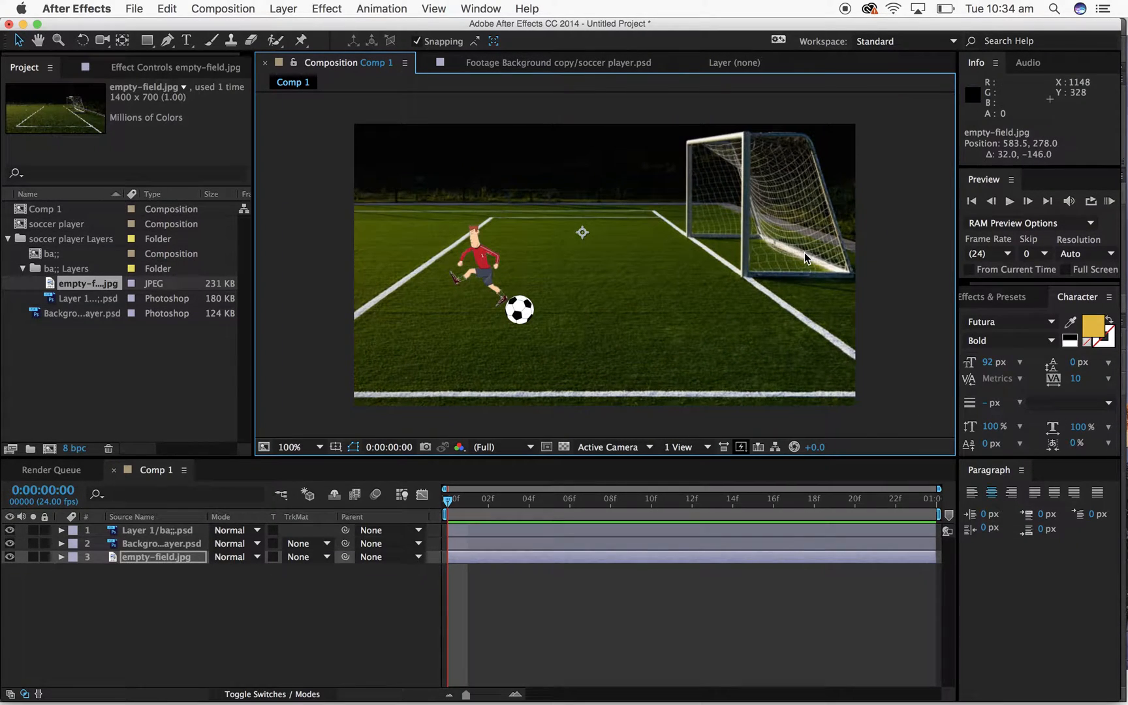
{"action": "key", "text": "super+z"}
- Lock the empty-field.jpg layer so the field image cannot be moved in the composition
{"action": "left_click", "coordinate": [45, 557]}
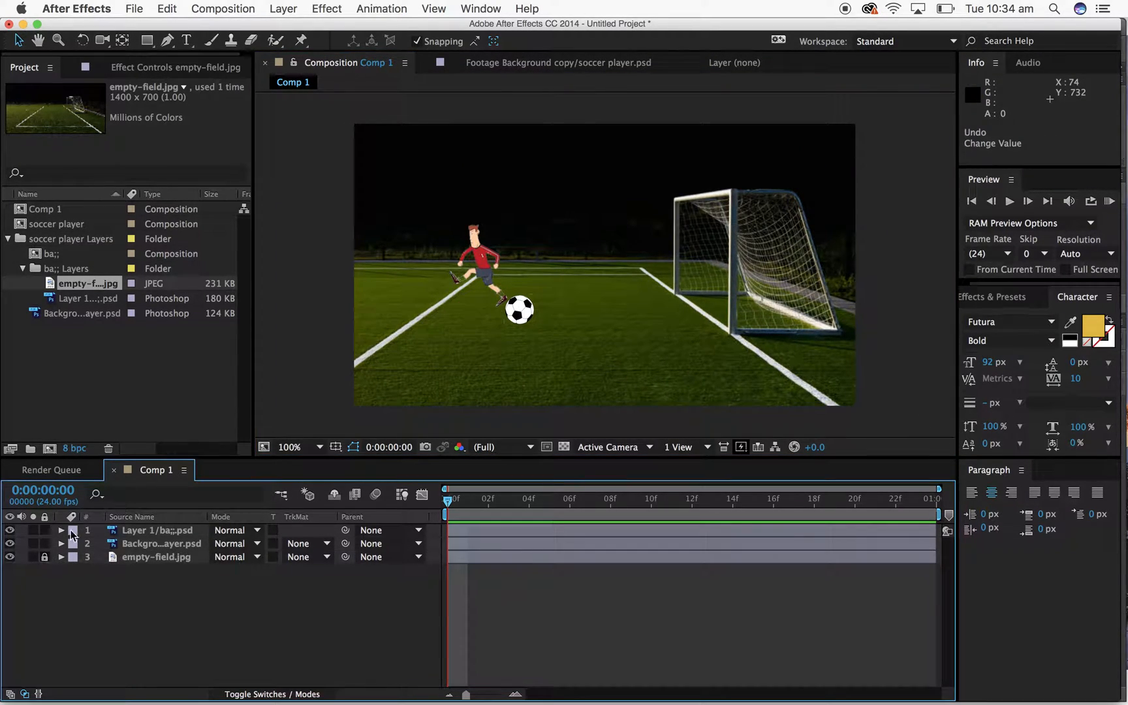
{"action": "left_click_drag", "start_coordinate": [752, 241], "coordinate": [846, 237]}
{"action": "left_click", "coordinate": [696, 222]}
- Enlarge the player to about 174.7% and move it behind the ball, at about position 220, 354
{"action": "left_click", "coordinate": [471, 262]}
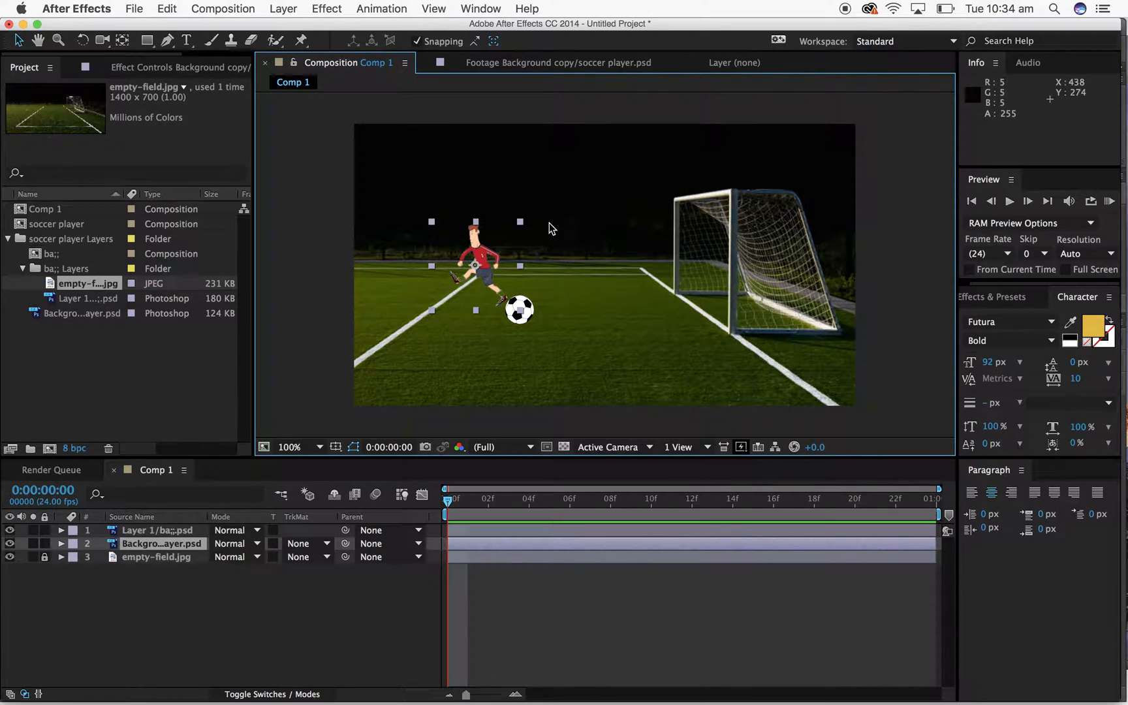
{"action": "left_click_drag", "start_coordinate": [524, 225], "coordinate": [577, 195]}
{"action": "left_click_drag", "start_coordinate": [492, 243], "coordinate": [455, 241]}
- Examine the player's cut-out outline, legs and shoes at 400% magnification and return to the 100% view
{"action": "key", "text": "period"}
{"action": "key", "text": "period"}
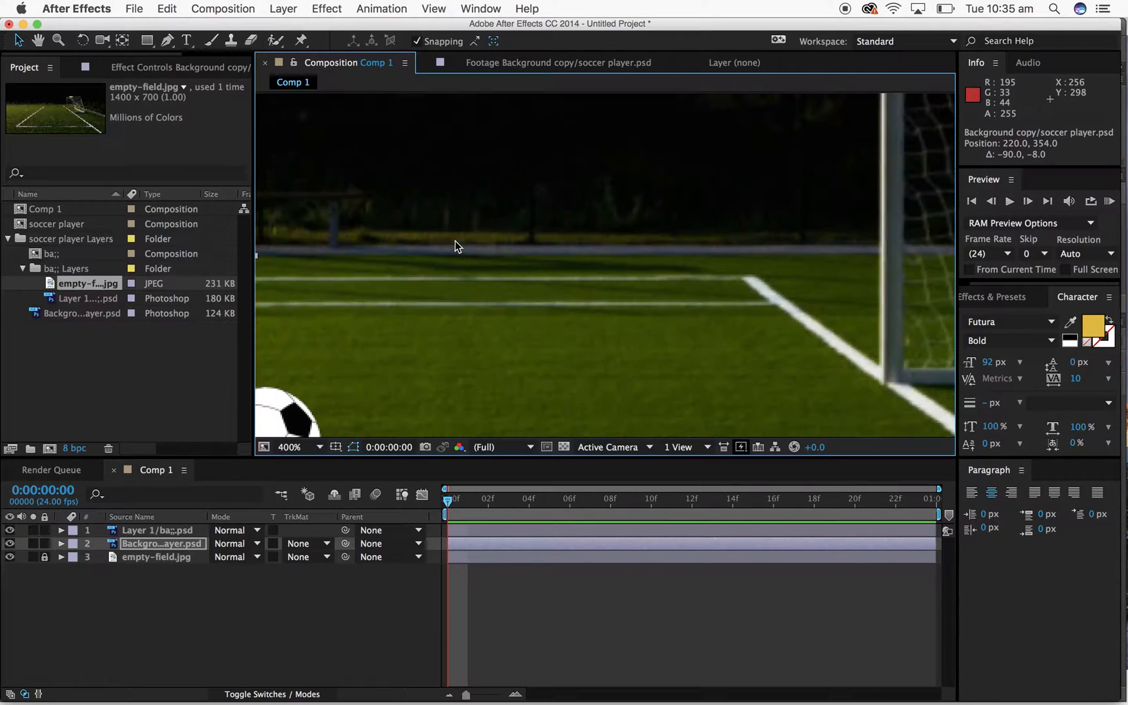
{"action": "key", "text": "comma"}
{"action": "key", "text": "comma"}
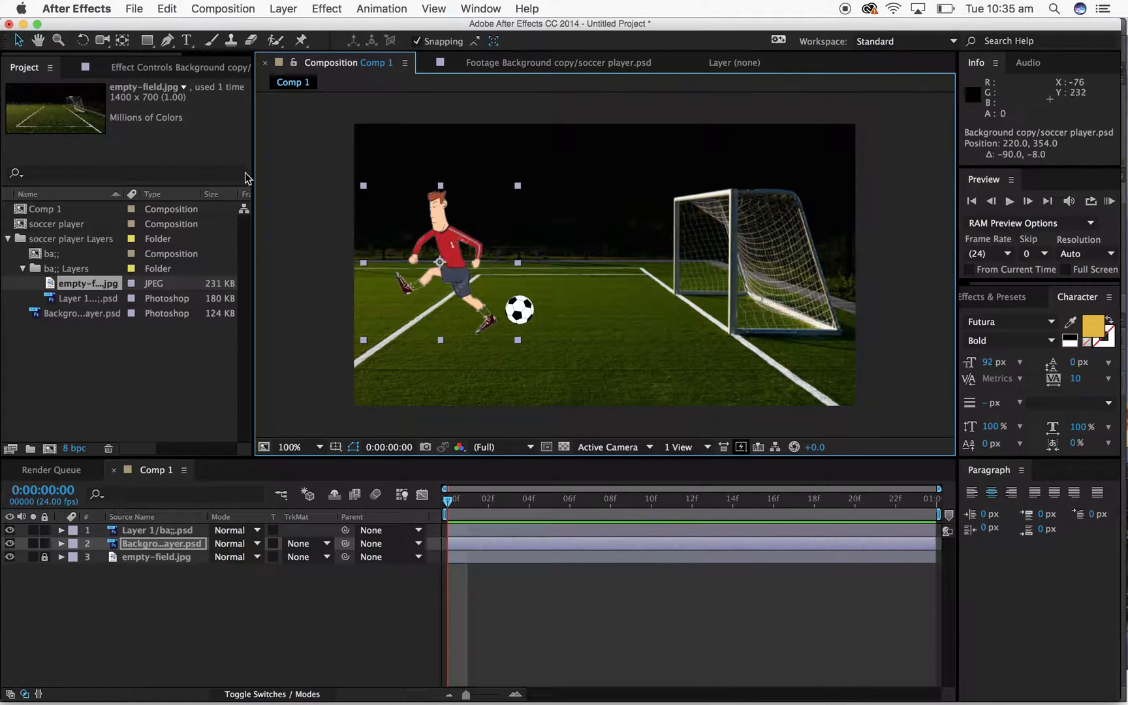
{"action": "left_click", "coordinate": [38, 40]}
{"action": "left_click_drag", "start_coordinate": [334, 191], "coordinate": [436, 196]}
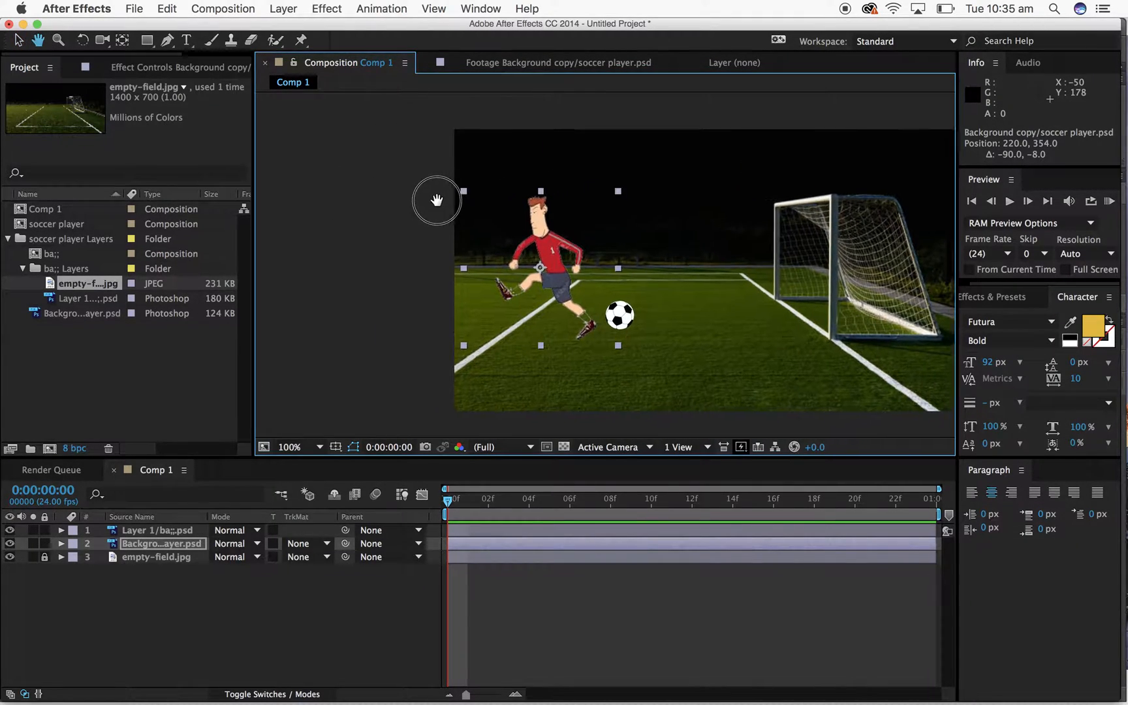
{"action": "scroll", "coordinate": [433, 196], "scroll_direction": "up", "scroll_amount": 10}
{"action": "scroll", "coordinate": [713, 249], "scroll_direction": "down", "scroll_amount": 6}
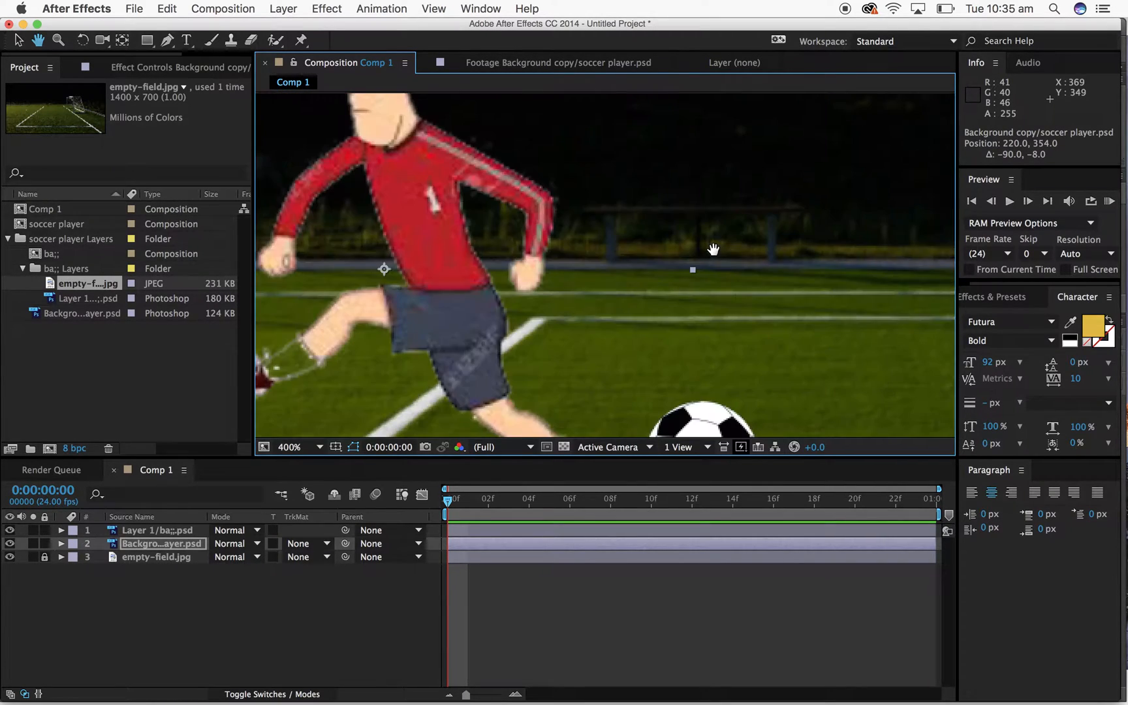
{"action": "left_click_drag", "start_coordinate": [485, 367], "coordinate": [649, 276]}
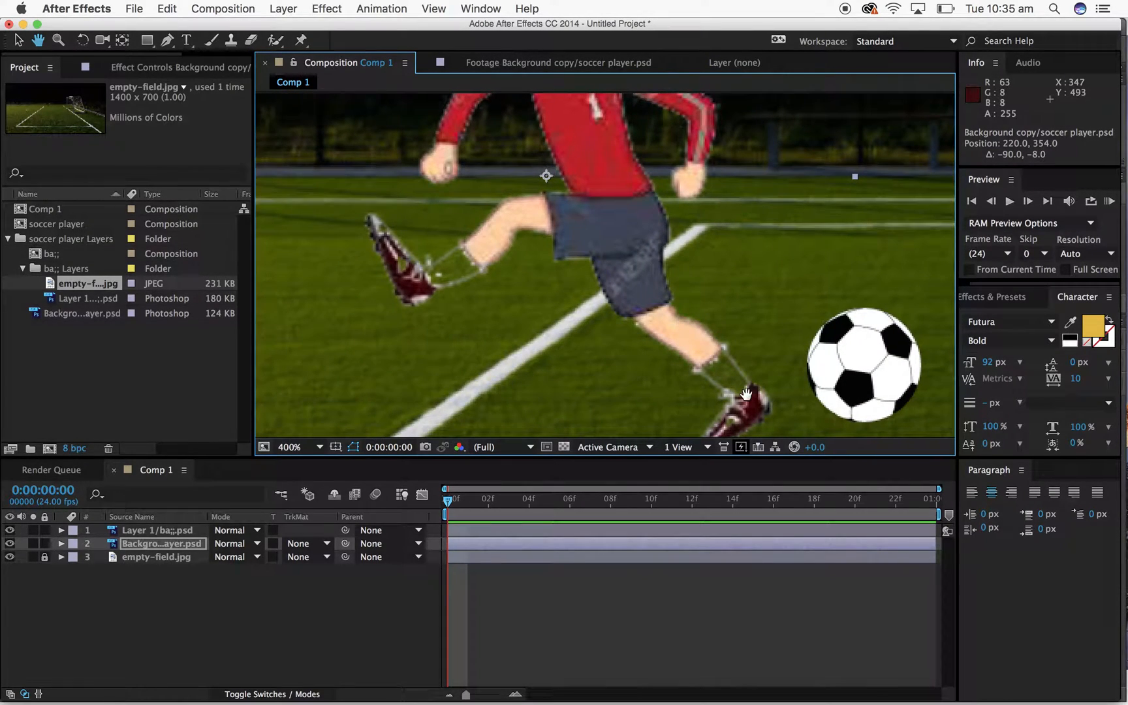
{"action": "scroll", "coordinate": [746, 394], "scroll_direction": "down", "scroll_amount": 6}
{"action": "scroll", "coordinate": [745, 393], "scroll_direction": "up", "scroll_amount": 2}
{"action": "left_click_drag", "start_coordinate": [433, 139], "coordinate": [289, 203]}
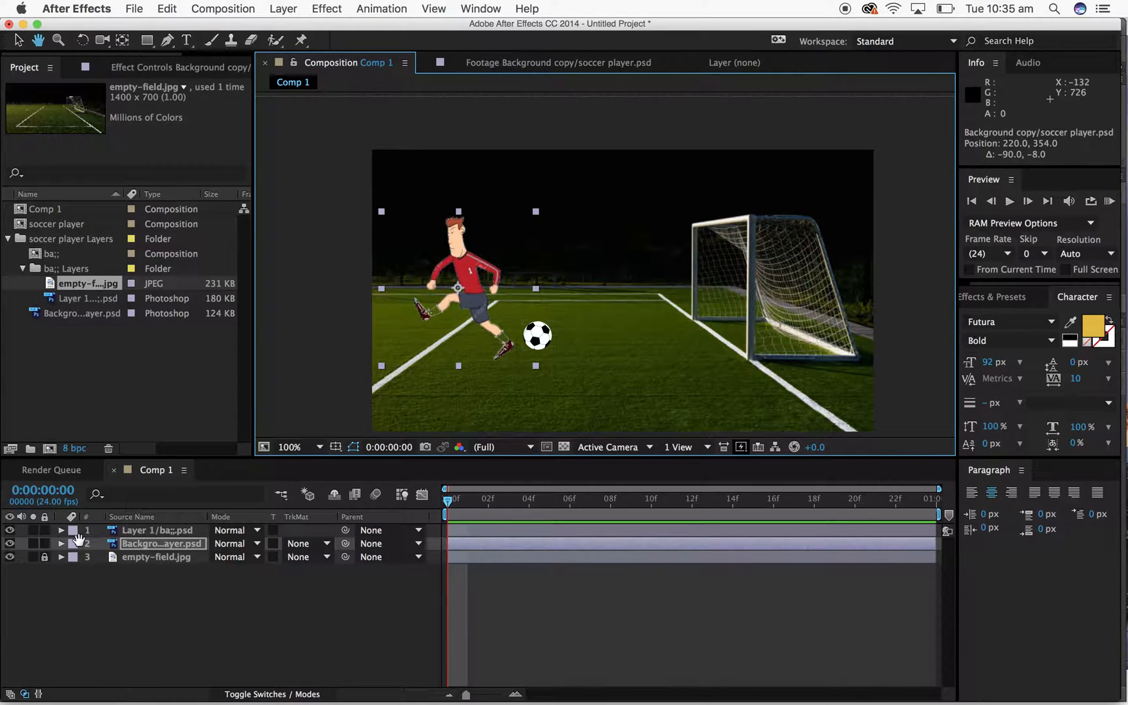
- Expand the player layer's Transform properties and unlink its horizontal and vertical scale
{"action": "left_click", "coordinate": [18, 40]}
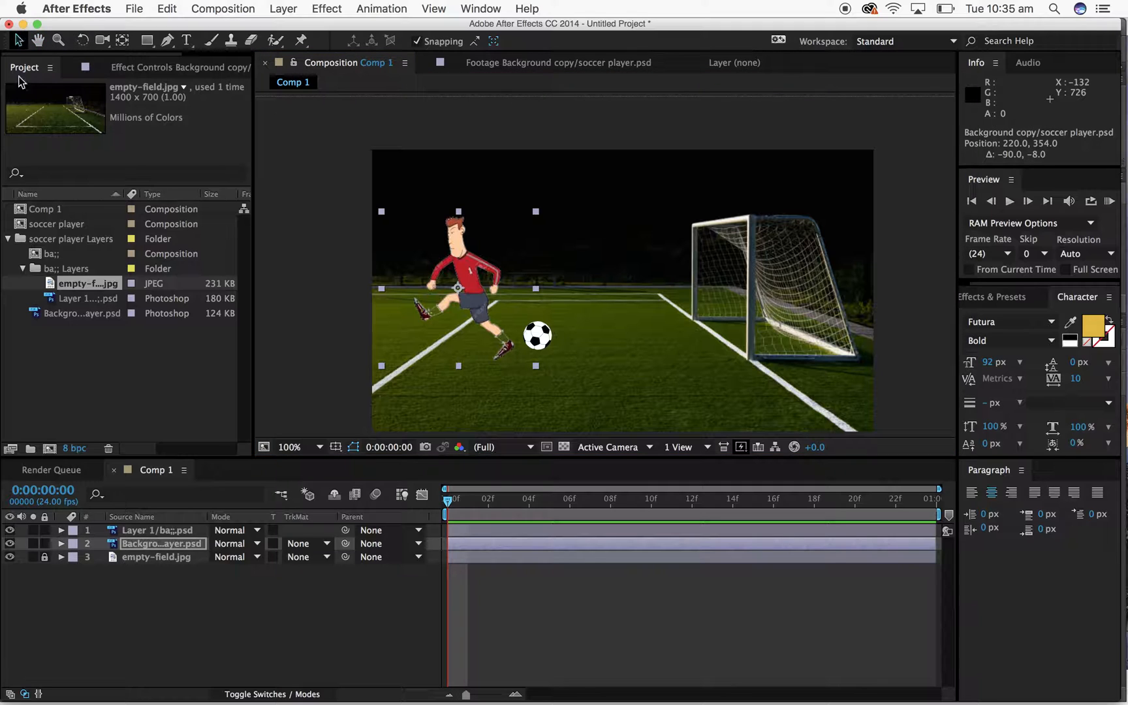
{"action": "left_click", "coordinate": [61, 543]}
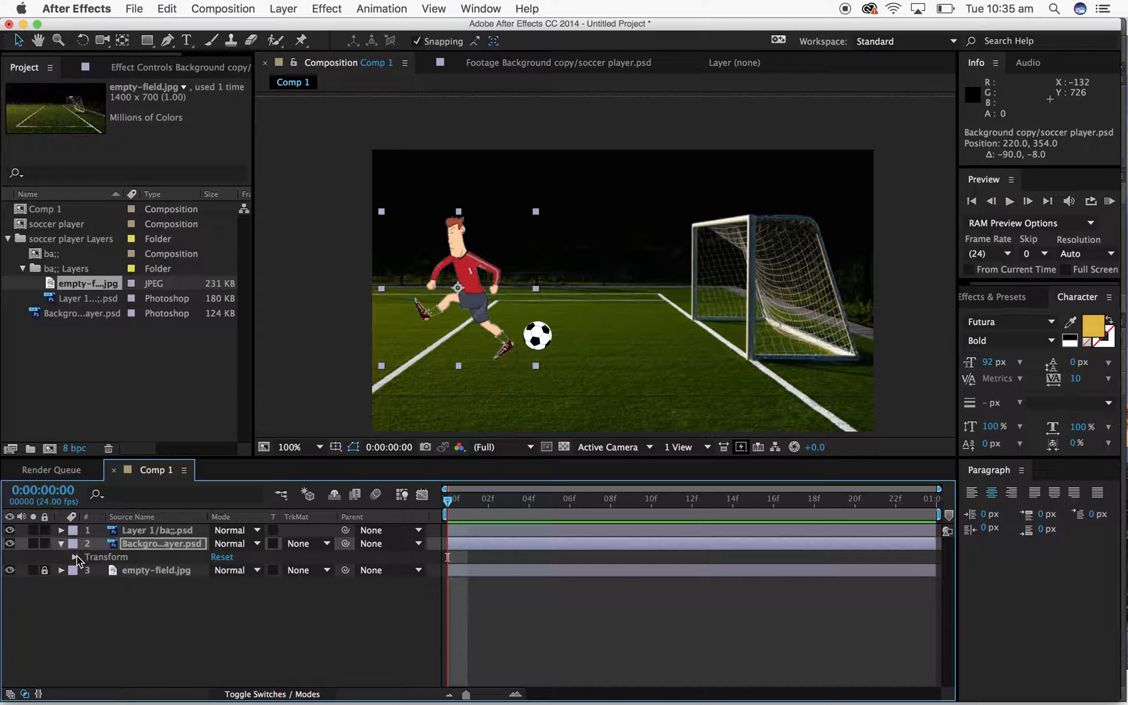
{"action": "left_click", "coordinate": [75, 556]}
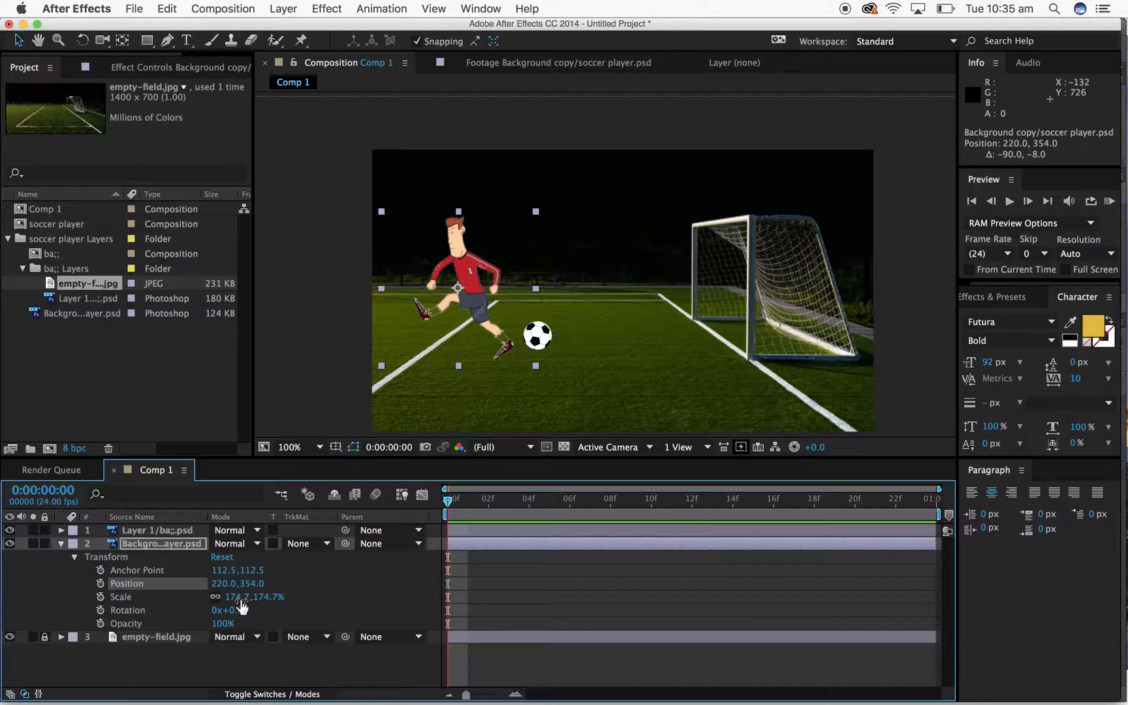
{"action": "left_click_drag", "start_coordinate": [242, 606], "coordinate": [3, 656]}
{"action": "key", "text": "super+z"}
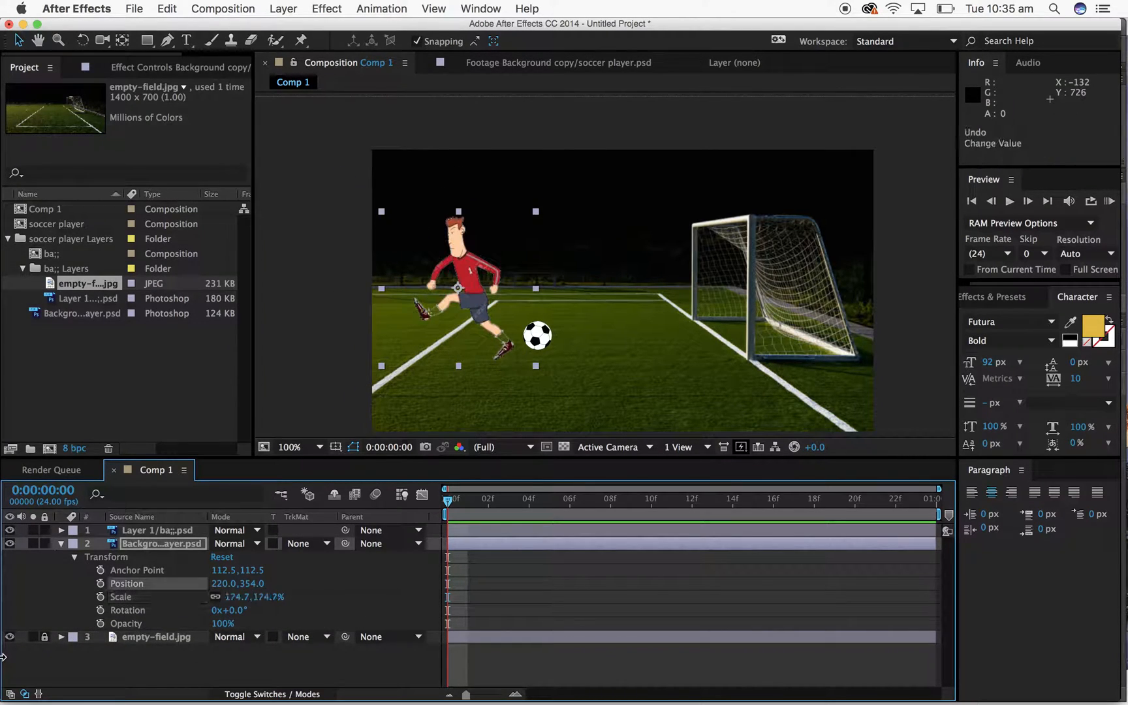
{"action": "left_click", "coordinate": [236, 604]}
{"action": "left_click", "coordinate": [334, 585]}
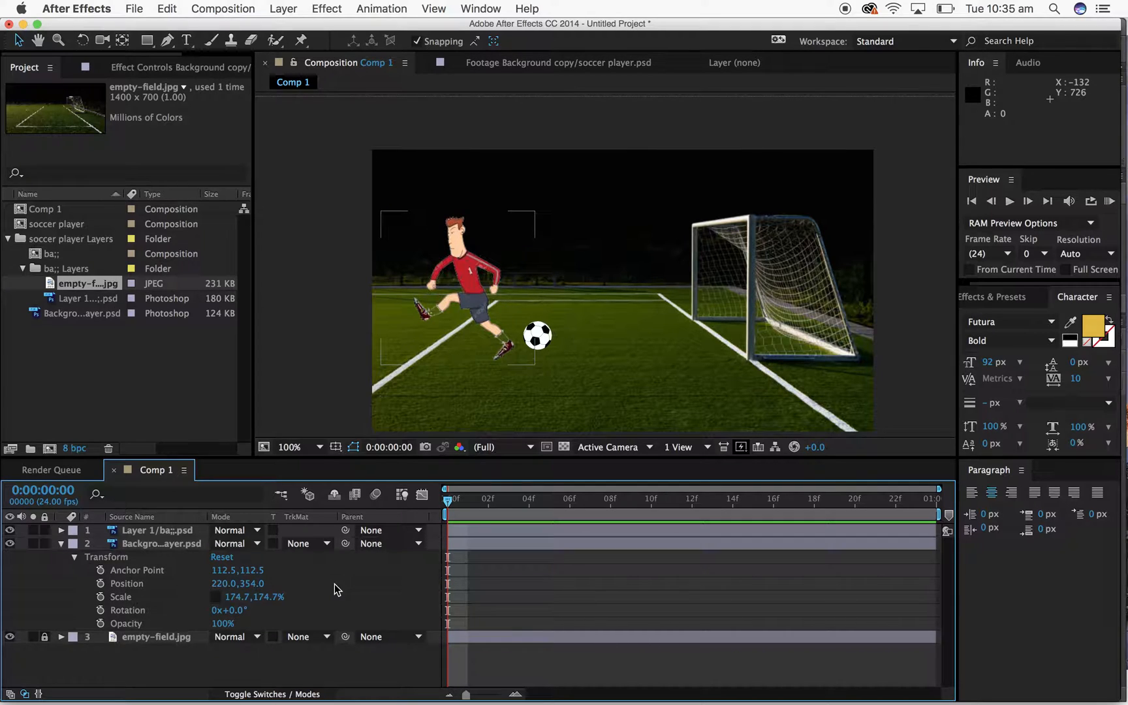
- Flip the player horizontally by setting only its horizontal scale to -174.7%
{"action": "left_click_drag", "start_coordinate": [235, 604], "coordinate": [4, 641]}
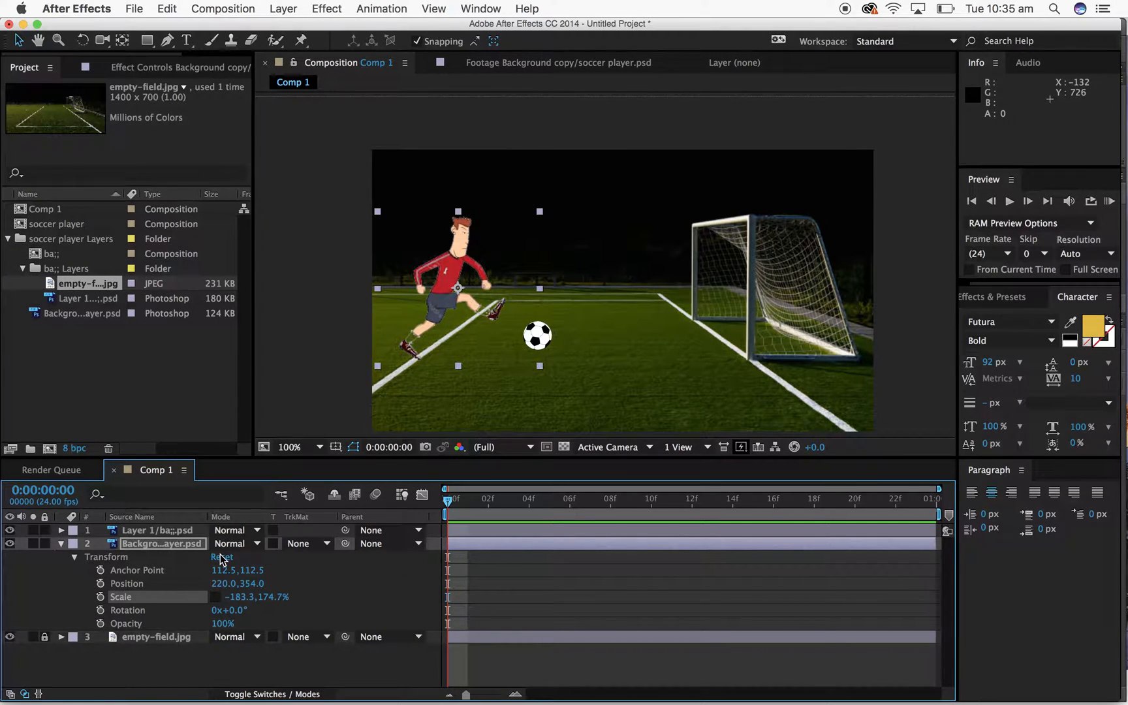
{"action": "key", "text": "super+z"}
{"action": "left_click", "coordinate": [246, 598]}
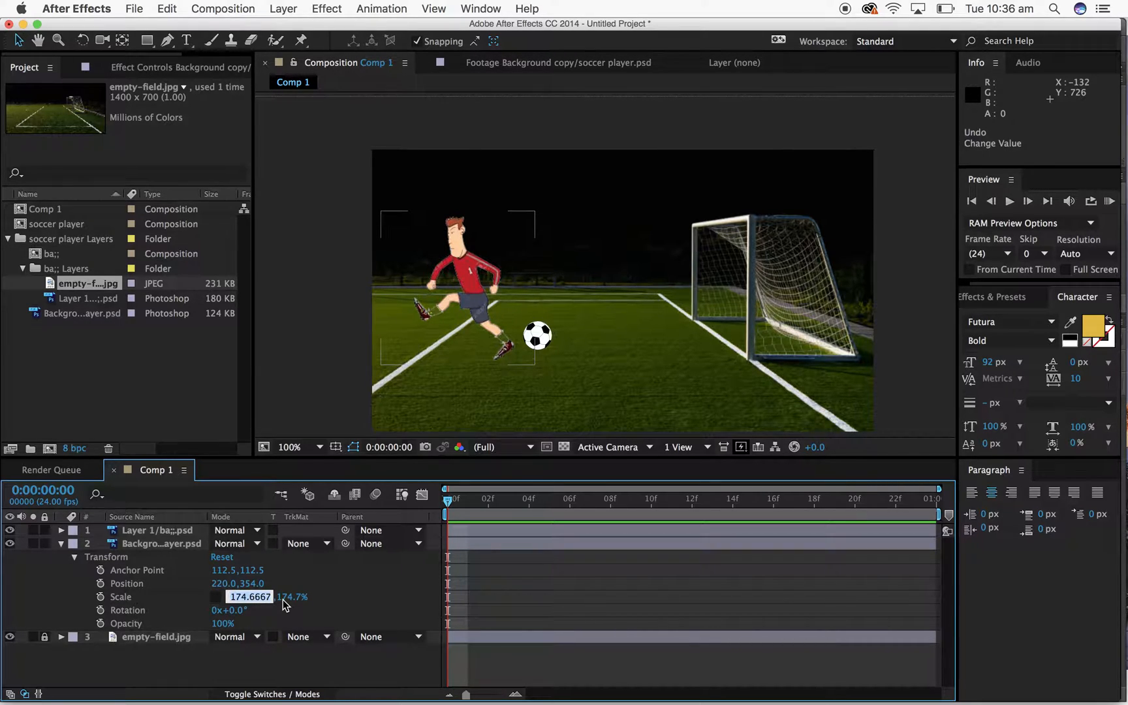
{"action": "type", "text": "-1"}
{"action": "key", "text": "Return"}
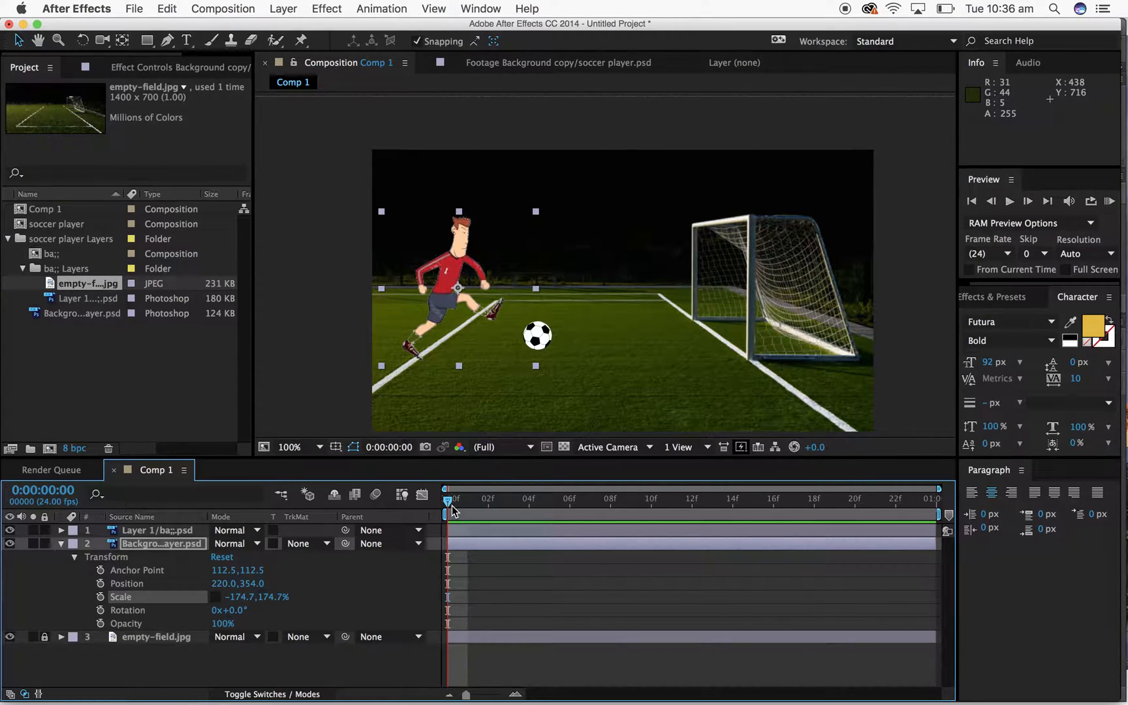
- Keyframe the player's rotation at 0° on frame 0 and at about 23° on frame 3
{"action": "mouse_move", "coordinate": [451, 508]}
{"action": "left_mouse_down"}
{"action": "mouse_move", "coordinate": [713, 503]}
{"action": "mouse_move", "coordinate": [968, 537]}
{"action": "mouse_move", "coordinate": [626, 496]}
{"action": "mouse_move", "coordinate": [436, 496]}
{"action": "left_mouse_up"}
{"action": "left_click", "coordinate": [101, 610]}
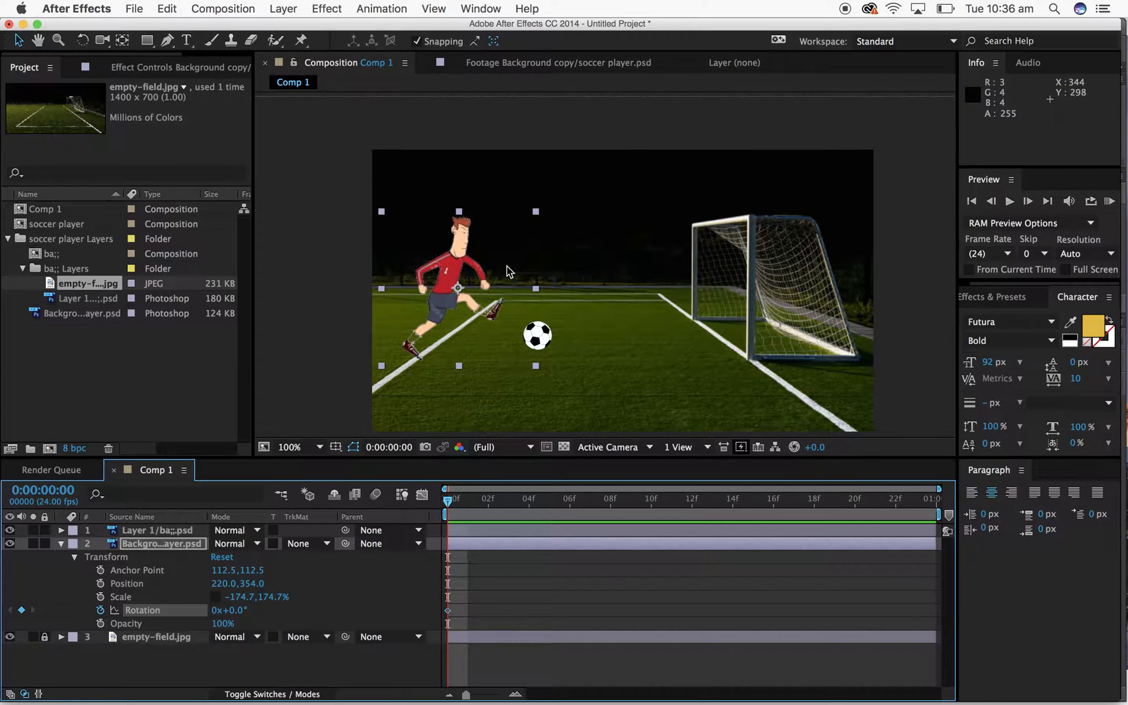
{"action": "left_click_drag", "start_coordinate": [451, 509], "coordinate": [504, 513]}
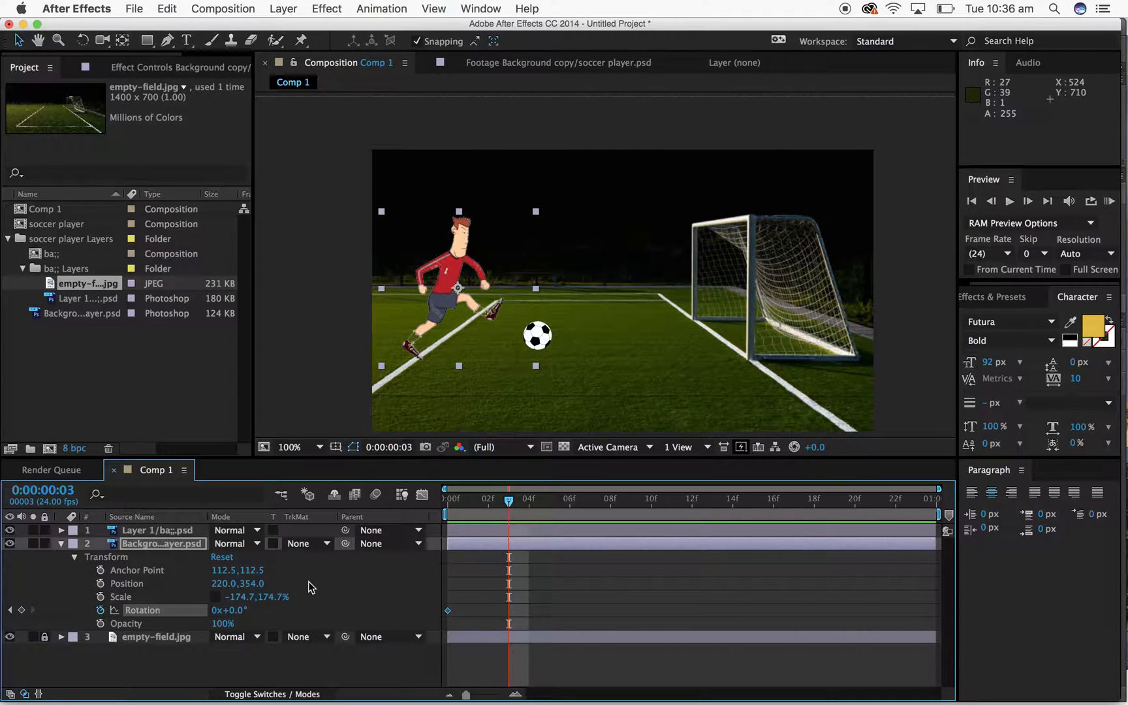
{"action": "left_click", "coordinate": [240, 614]}
{"action": "mouse_move", "coordinate": [241, 614]}
{"action": "left_mouse_down"}
{"action": "mouse_move", "coordinate": [252, 596]}
{"action": "mouse_move", "coordinate": [256, 613]}
{"action": "left_mouse_up"}
- Add a player rotation keyframe of about -29° at frame 6 and preview the kick from the start
{"action": "left_click_drag", "start_coordinate": [510, 506], "coordinate": [570, 506]}
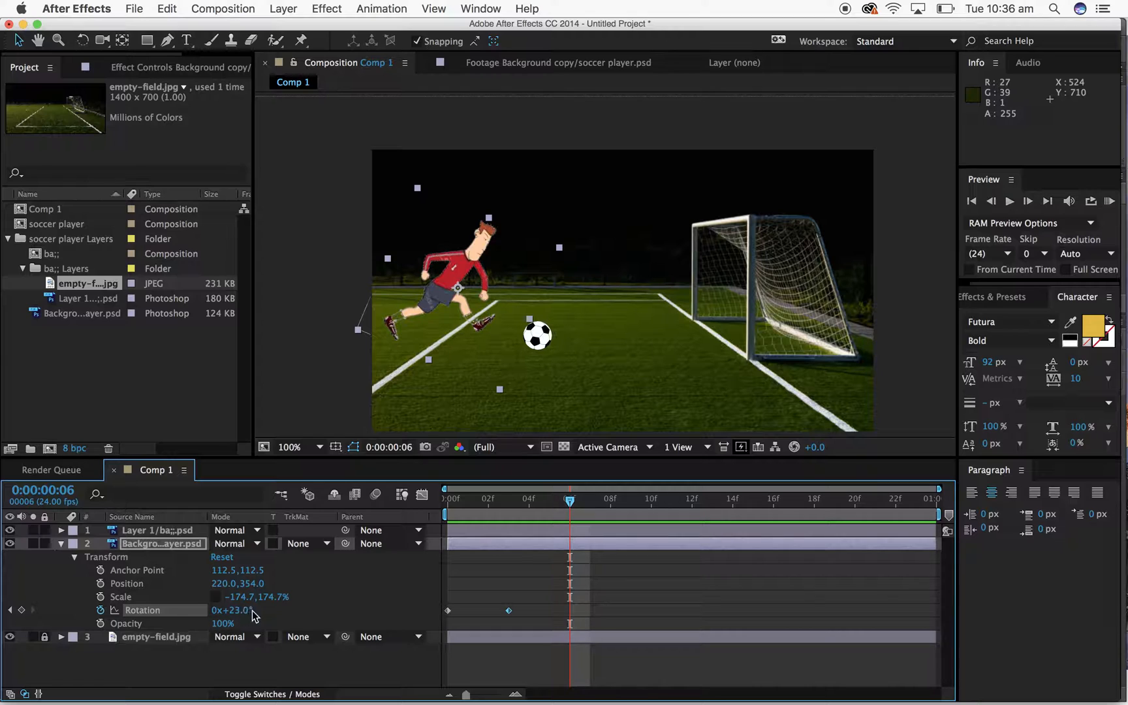
{"action": "left_click_drag", "start_coordinate": [241, 618], "coordinate": [204, 619]}
{"action": "key", "text": "KP_0"}
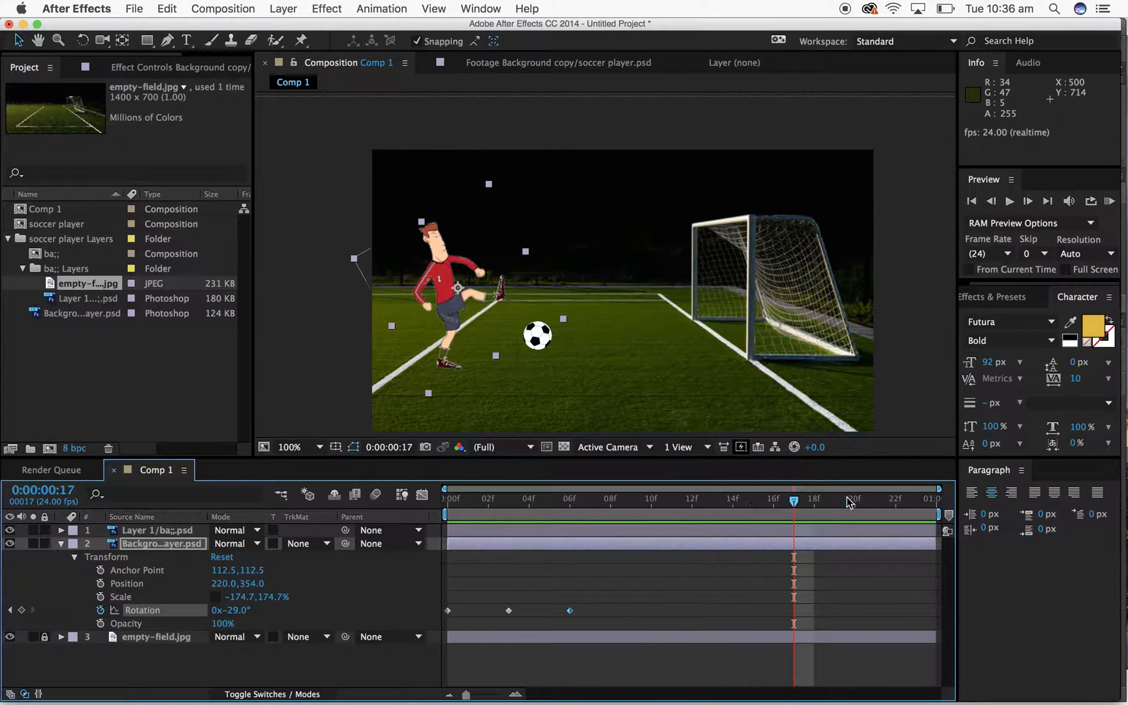
{"action": "left_click_drag", "start_coordinate": [792, 506], "coordinate": [454, 504]}
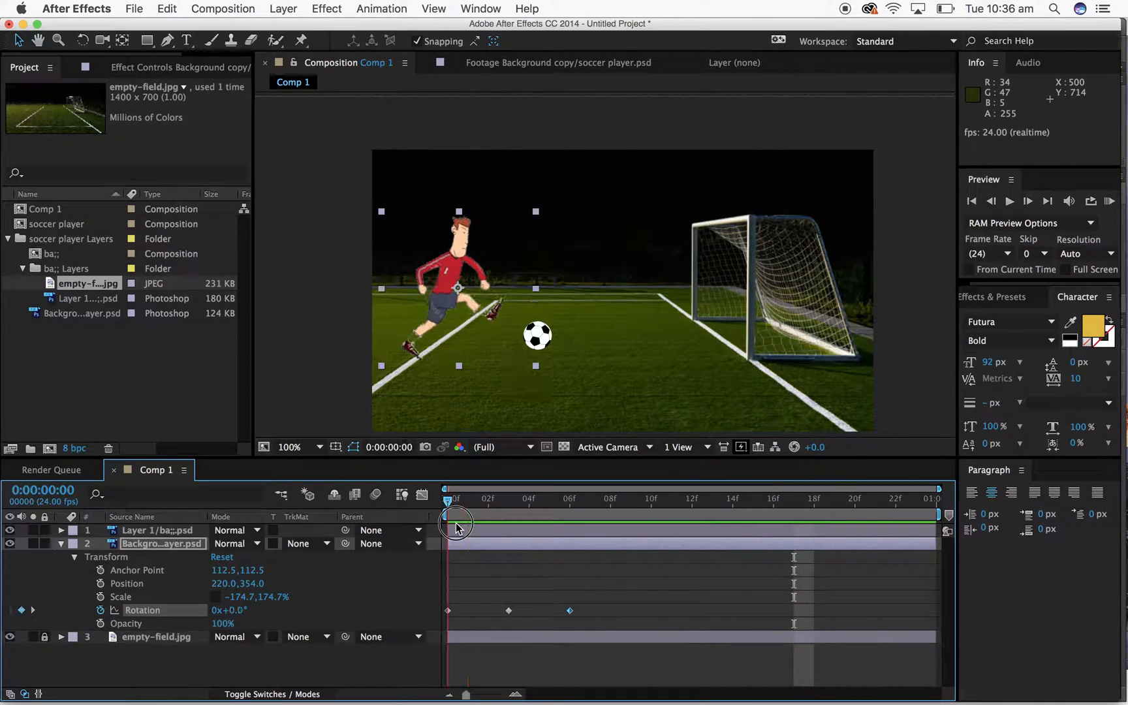
{"action": "key", "text": "KP_0"}
{"action": "key", "text": "space"}
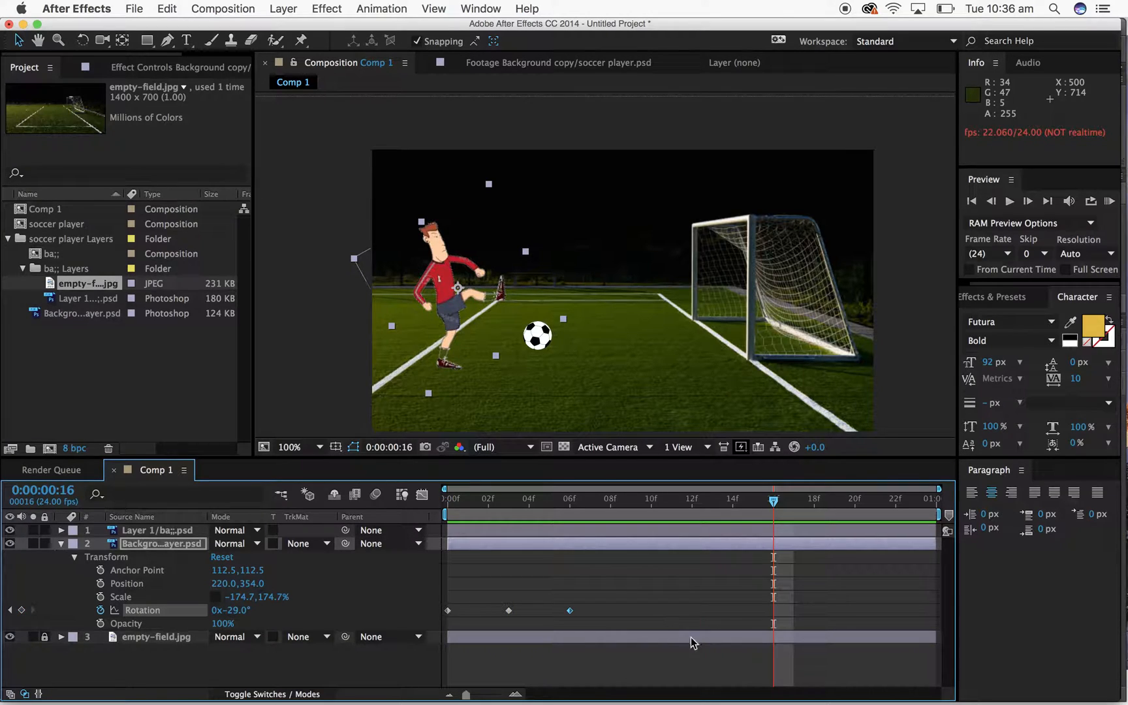
- Move the player's last rotation keyframe to frame 4 and preview the faster kick
{"action": "left_click_drag", "start_coordinate": [572, 617], "coordinate": [540, 618]}
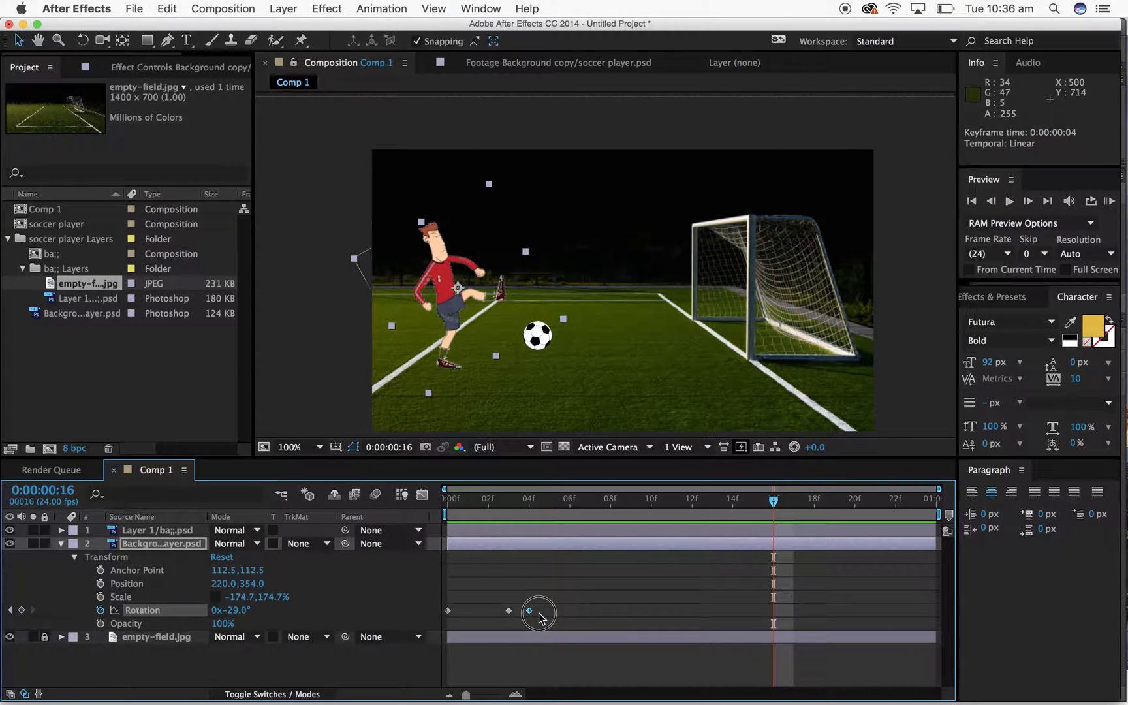
{"action": "key", "text": "KP_0"}
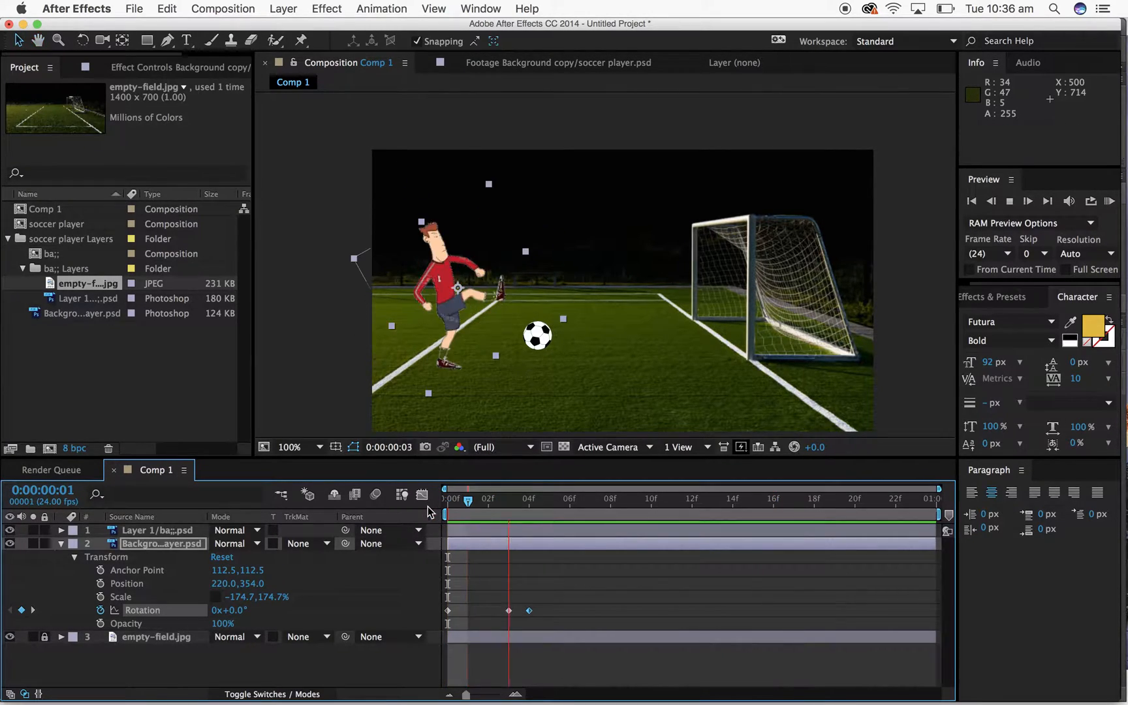
- Undo the last move of the player's final rotation keyframe
{"action": "key", "text": "super+z"}
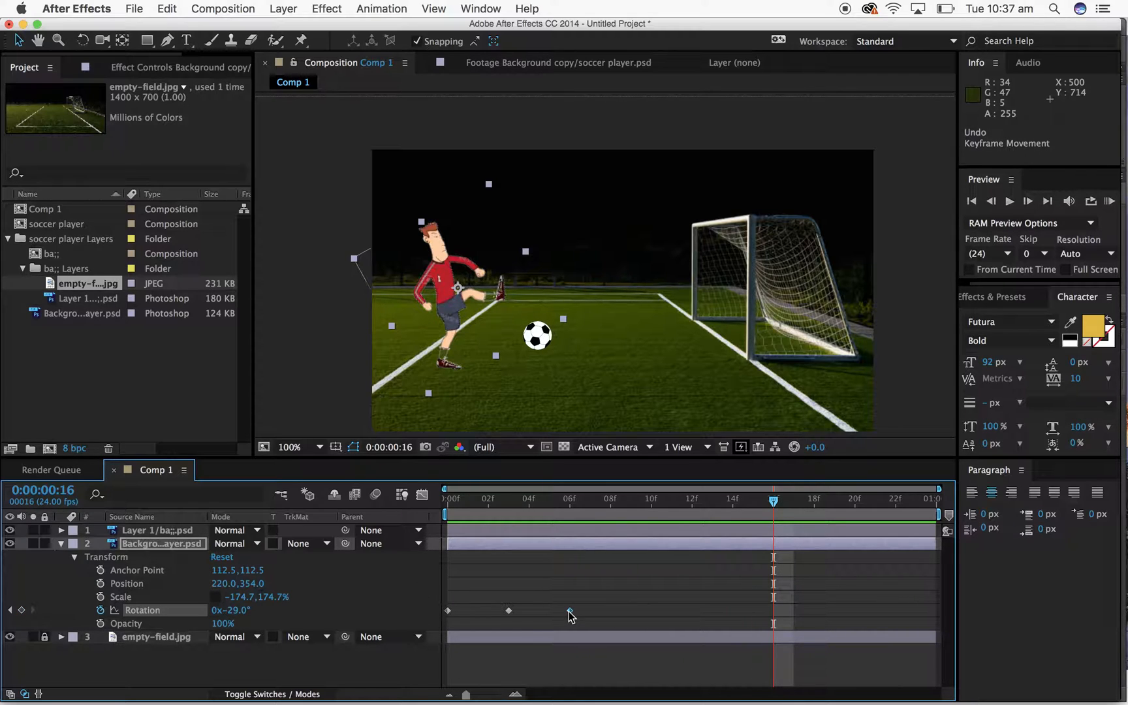
- Try the player's last rotation keyframe at frame 10 and preview the slower kick, and undo the move
{"action": "left_click_drag", "start_coordinate": [570, 611], "coordinate": [653, 612]}
{"action": "key", "text": "KP_0"}
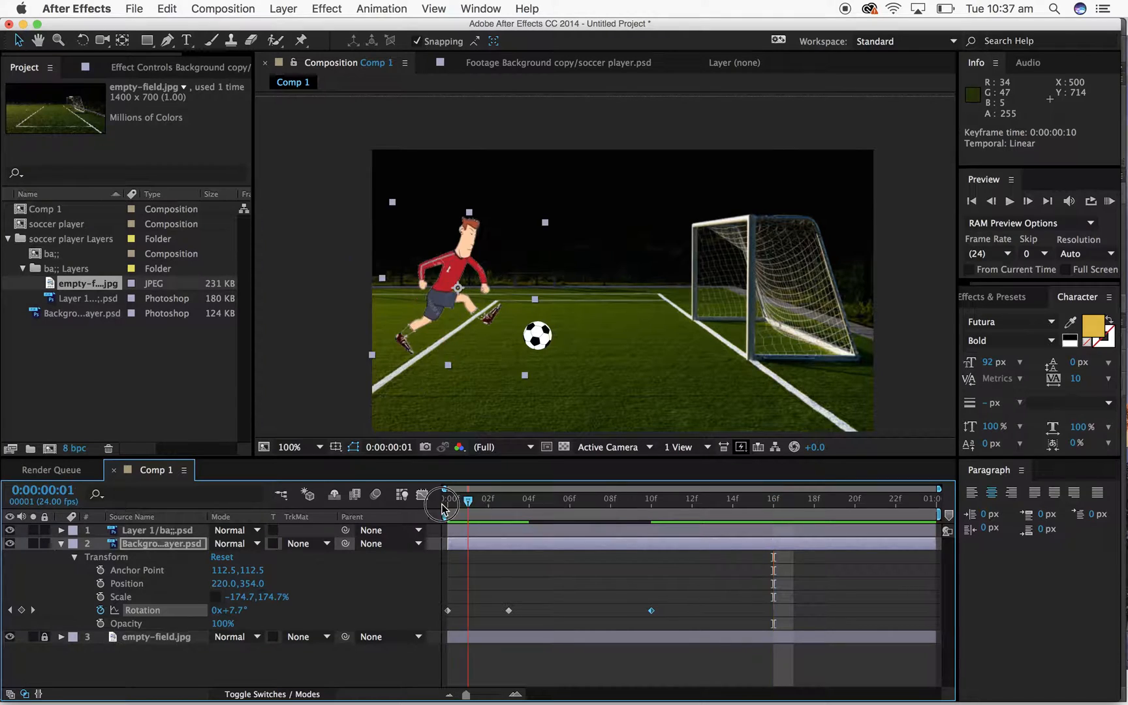
{"action": "key", "text": "Page_Down"}
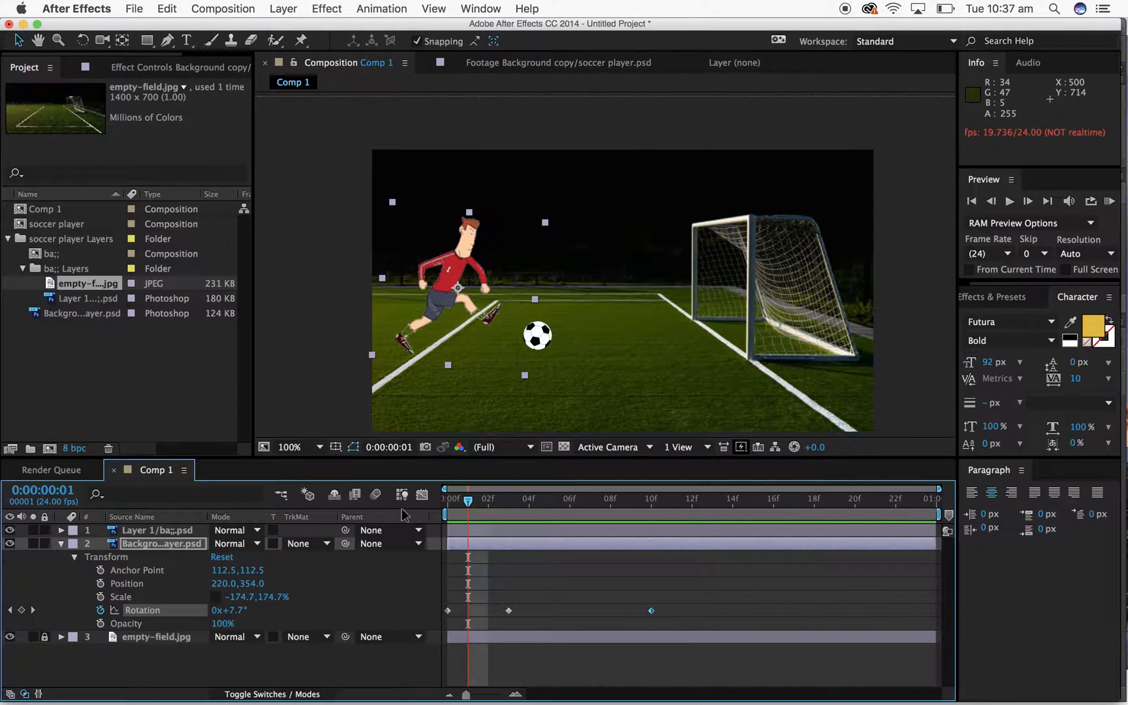
{"action": "key", "text": "super+z"}
- Collapse the player layer and place the ball against the player's raised foot at frame 5, at about (372.5, 366.5)
{"action": "left_click_drag", "start_coordinate": [774, 500], "coordinate": [586, 516]}
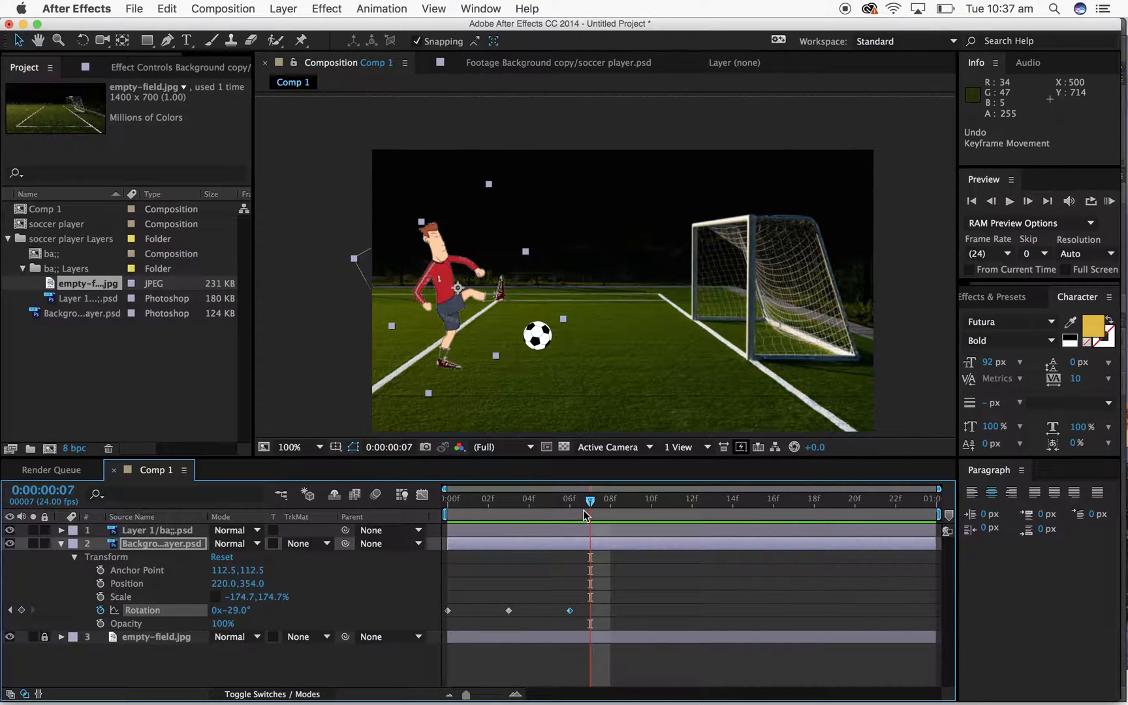
{"action": "left_click", "coordinate": [62, 546]}
{"action": "left_click", "coordinate": [154, 531]}
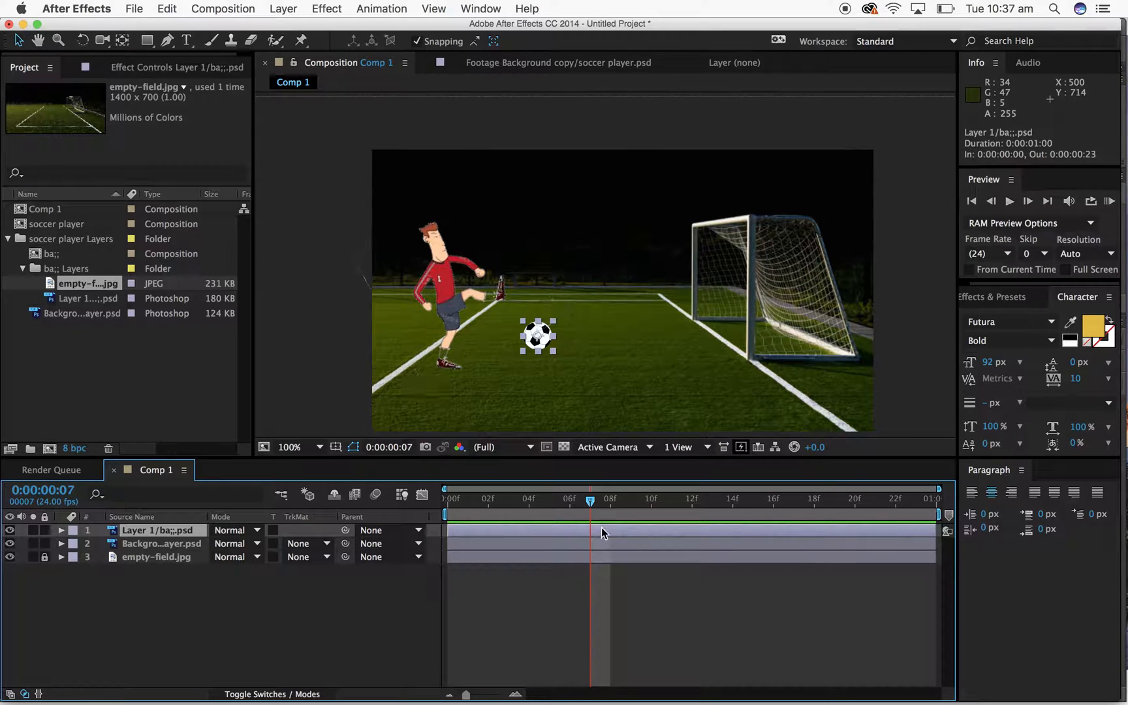
{"action": "left_click_drag", "start_coordinate": [594, 500], "coordinate": [550, 501]}
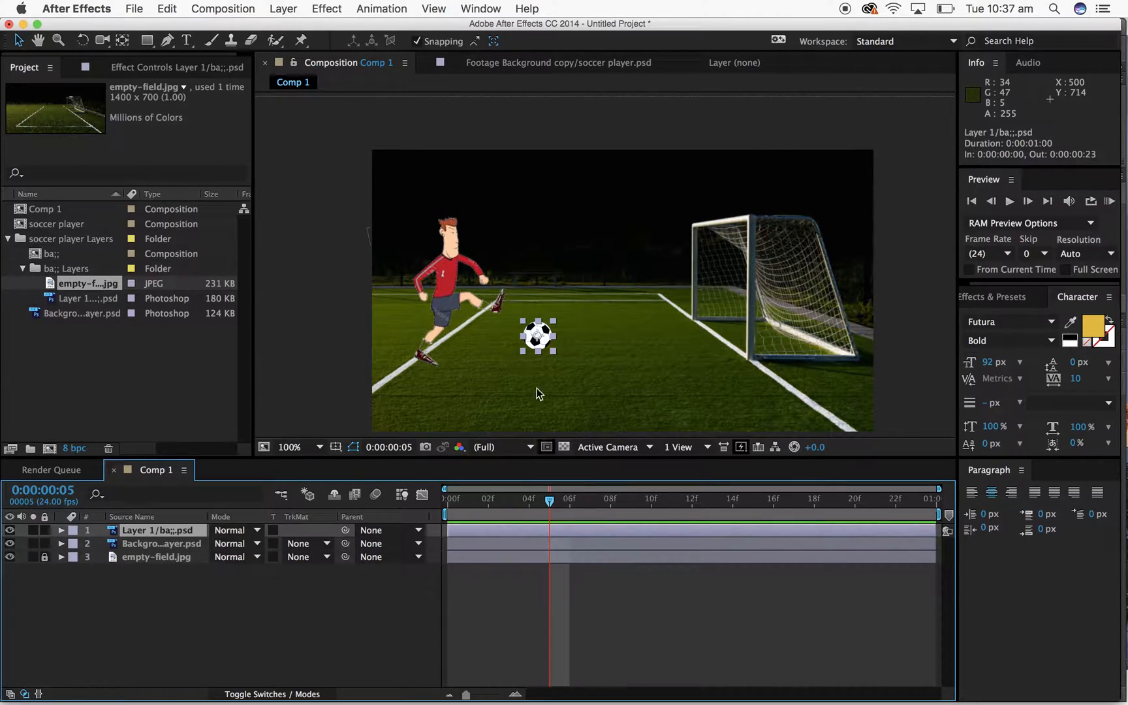
{"action": "left_click_drag", "start_coordinate": [534, 340], "coordinate": [516, 296]}
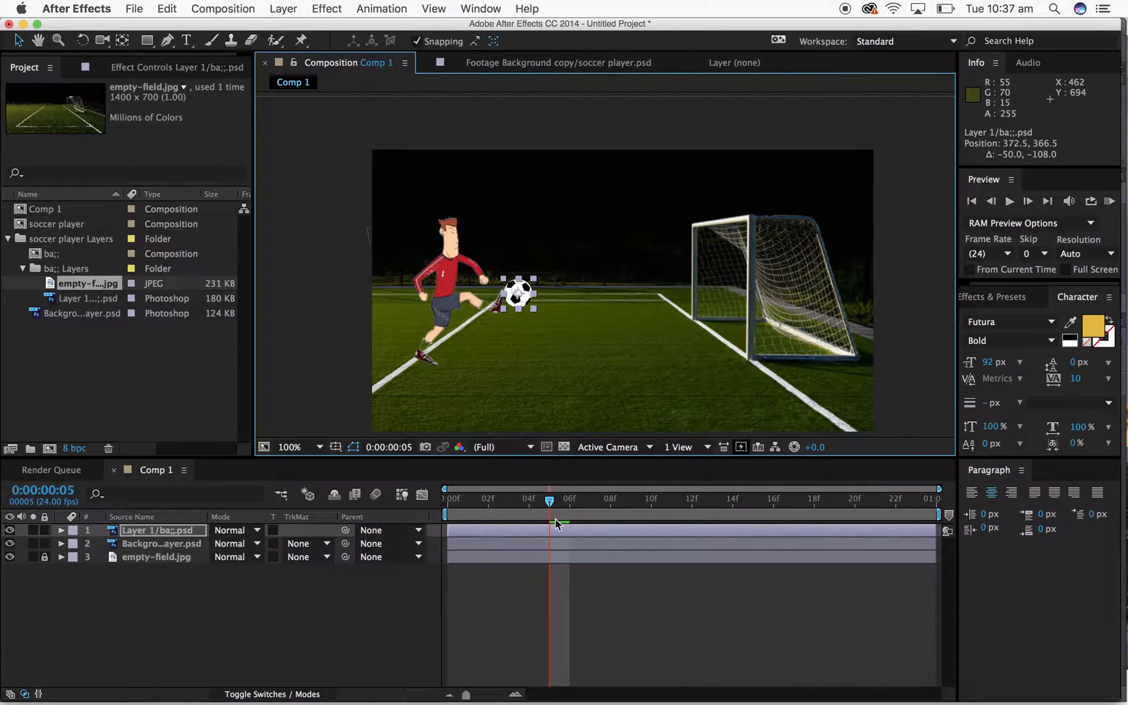
- Preview the kick and lower the ball slightly below the foot to about (380.5, 406.5)
{"action": "left_click_drag", "start_coordinate": [547, 499], "coordinate": [397, 515]}
{"action": "key", "text": "space"}
{"action": "key", "text": "space"}
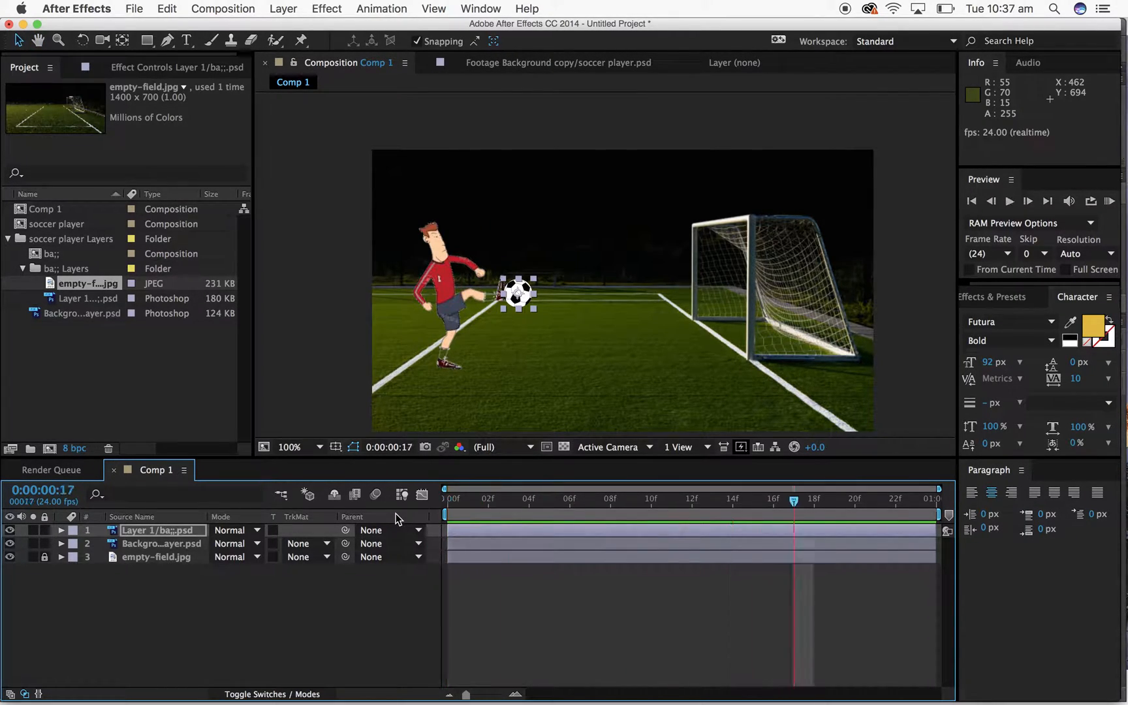
{"action": "left_click_drag", "start_coordinate": [524, 292], "coordinate": [527, 307]}
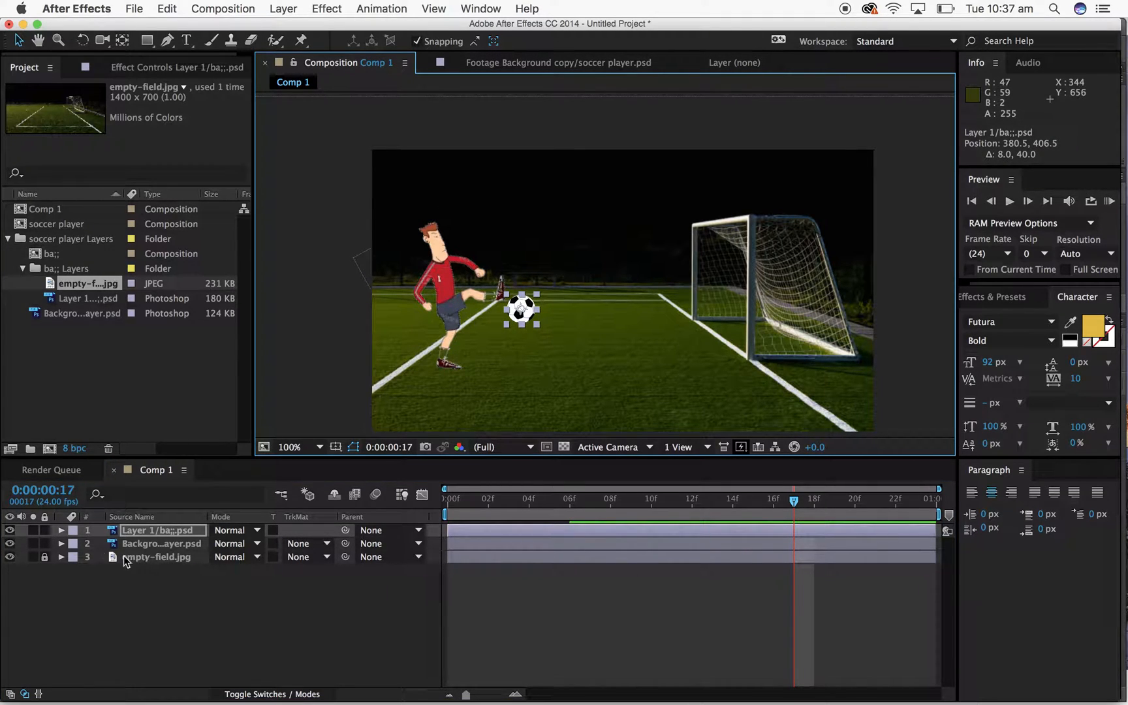
- Add a position keyframe to the ball layer and place it at frame 5
{"action": "left_click", "coordinate": [62, 530]}
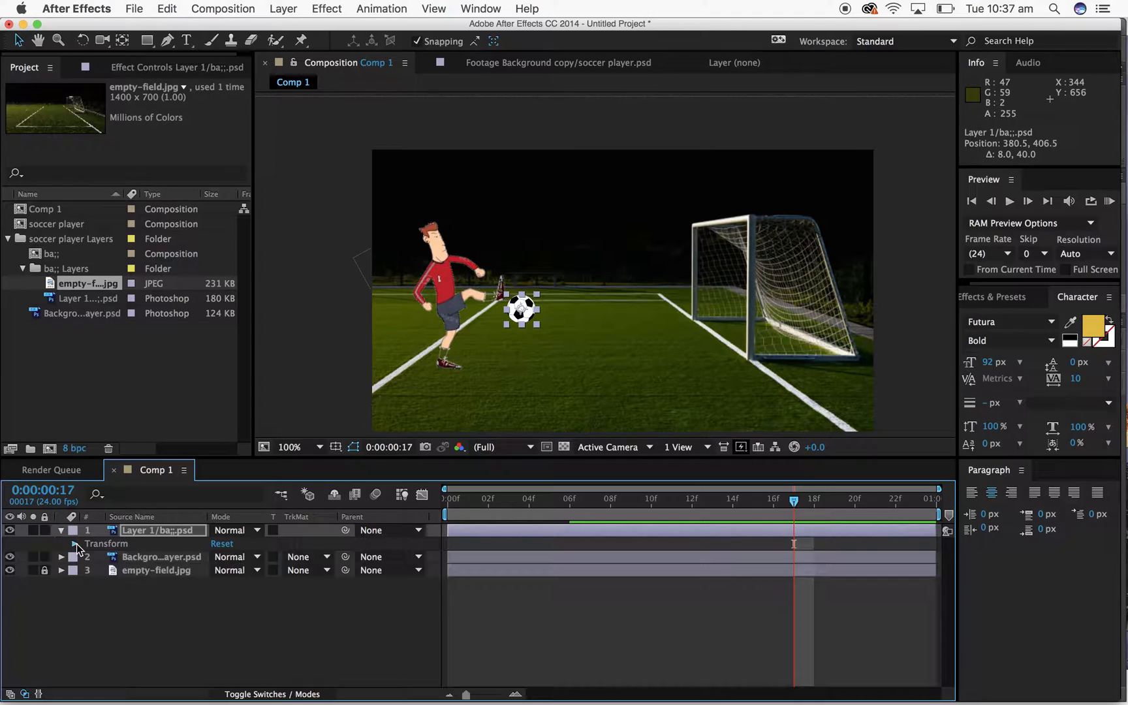
{"action": "left_click", "coordinate": [75, 545]}
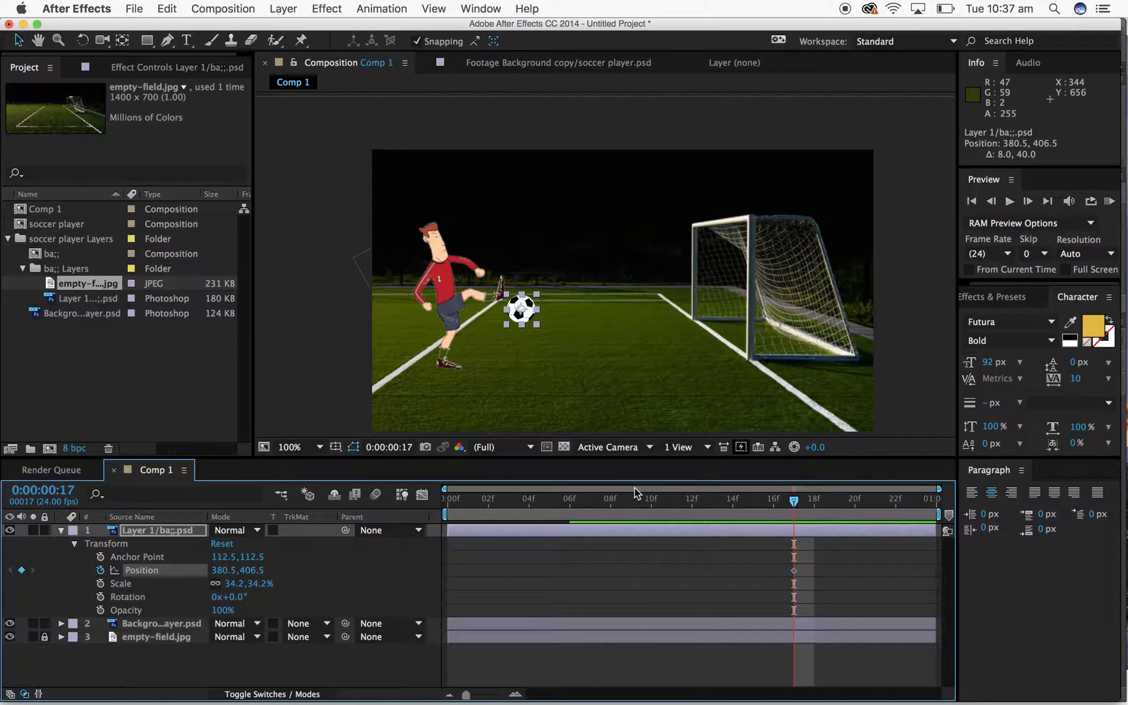
{"action": "left_click_drag", "start_coordinate": [793, 501], "coordinate": [556, 530]}
{"action": "key", "text": "alt+shift+p"}
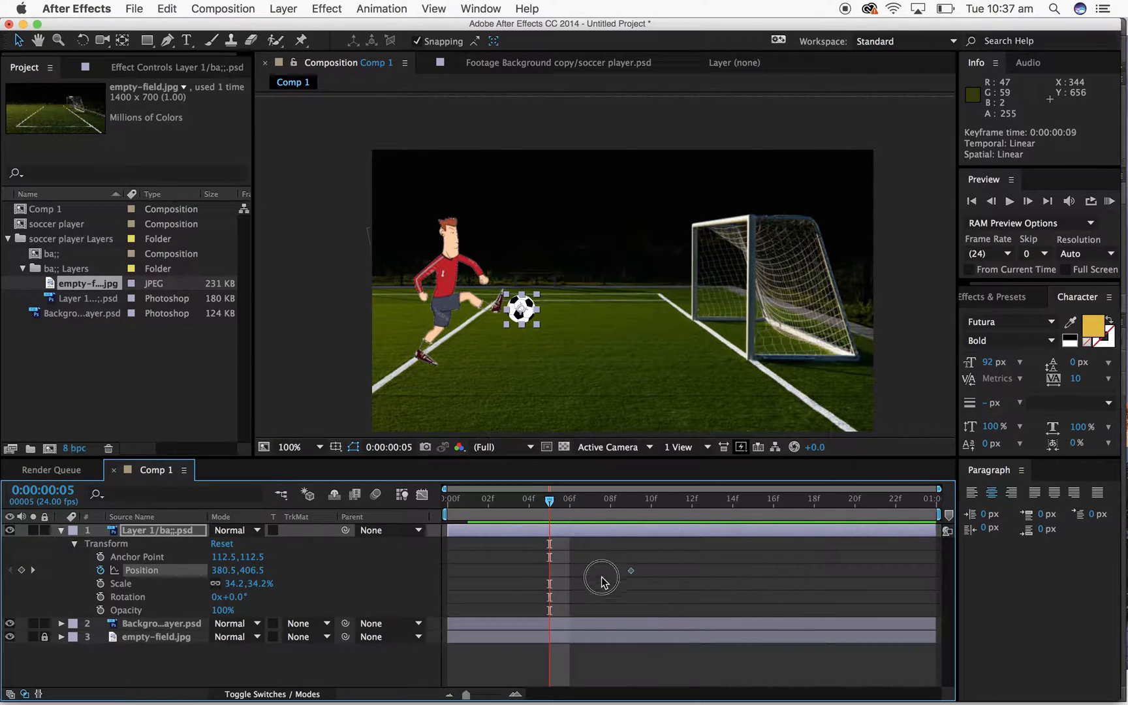
- Keyframe the ball inside the goal at about (1072.5, 406.5) on frame 12, shift that keyframe to frame 10 and preview the shot
{"action": "left_click_drag", "start_coordinate": [553, 504], "coordinate": [698, 502]}
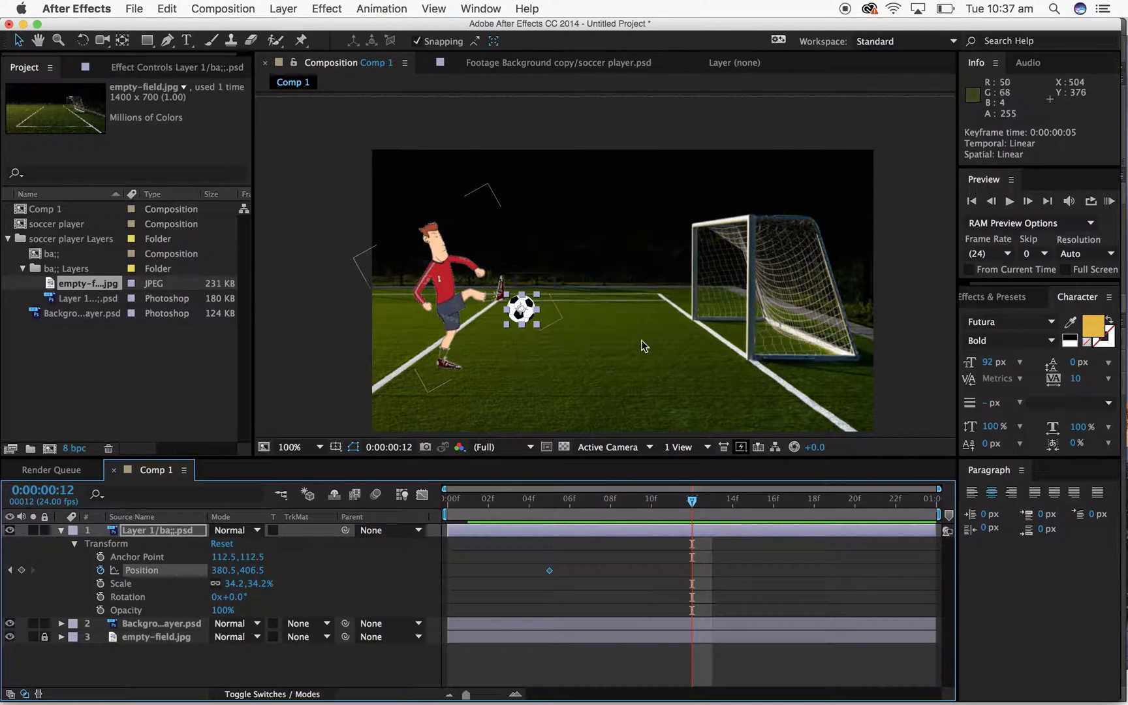
{"action": "left_click_drag", "start_coordinate": [531, 314], "coordinate": [803, 313]}
{"action": "key", "text": "KP_0"}
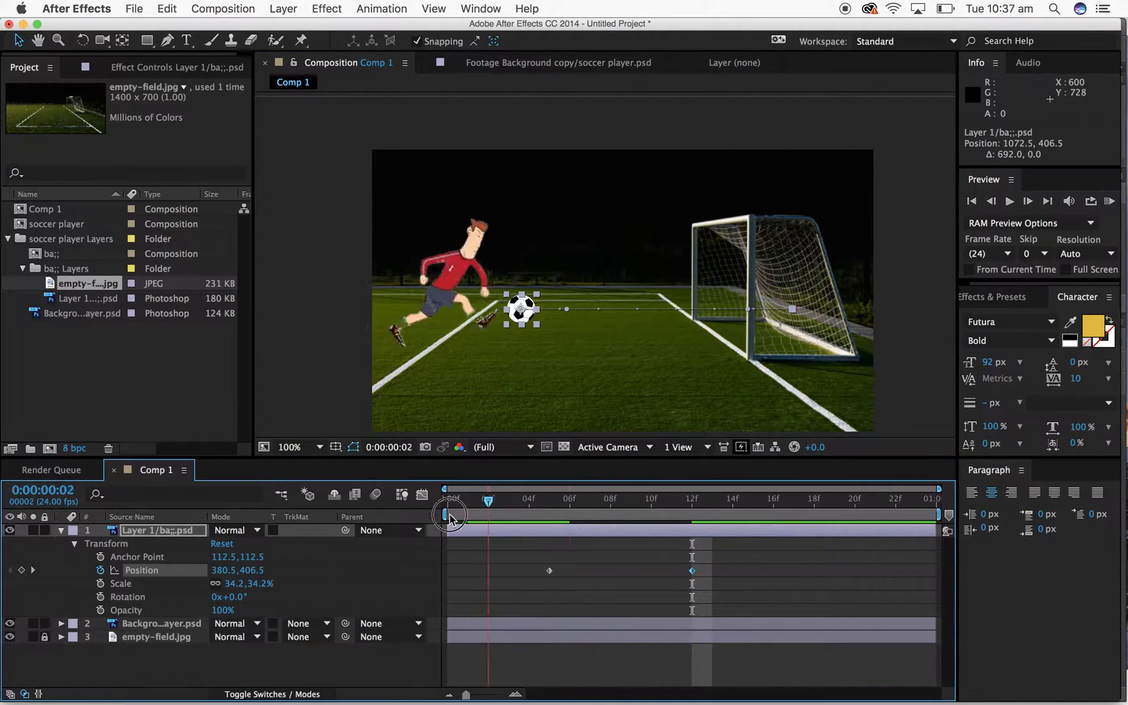
{"action": "key", "text": "space"}
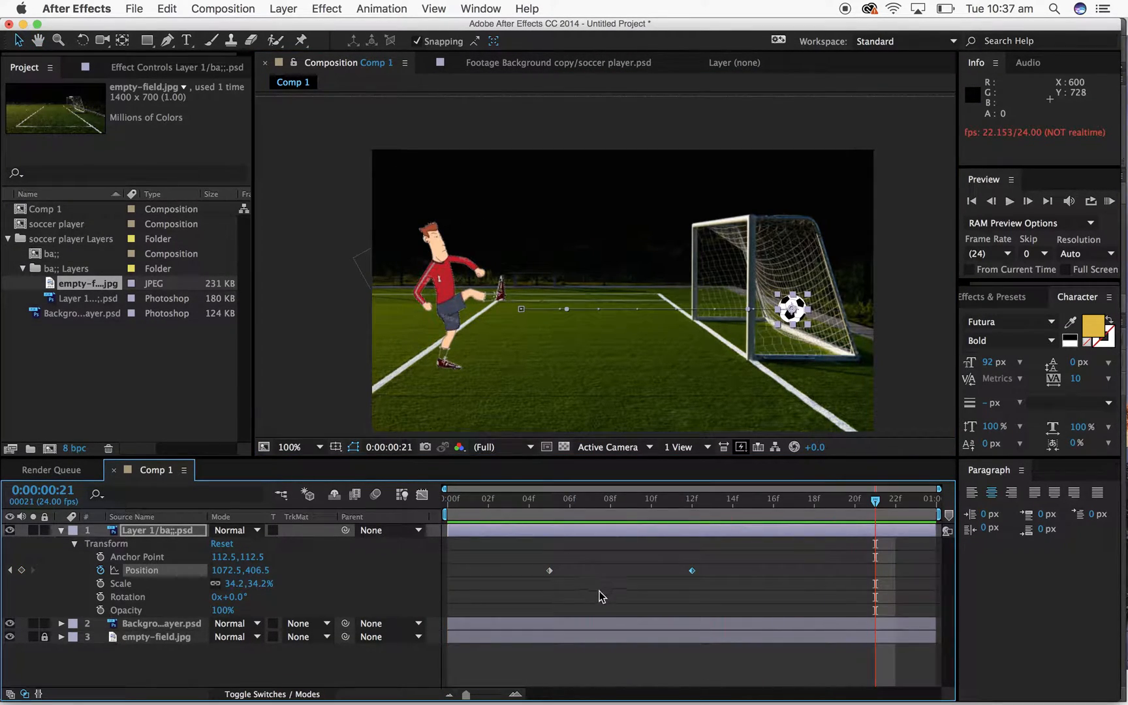
{"action": "left_click_drag", "start_coordinate": [690, 571], "coordinate": [644, 569]}
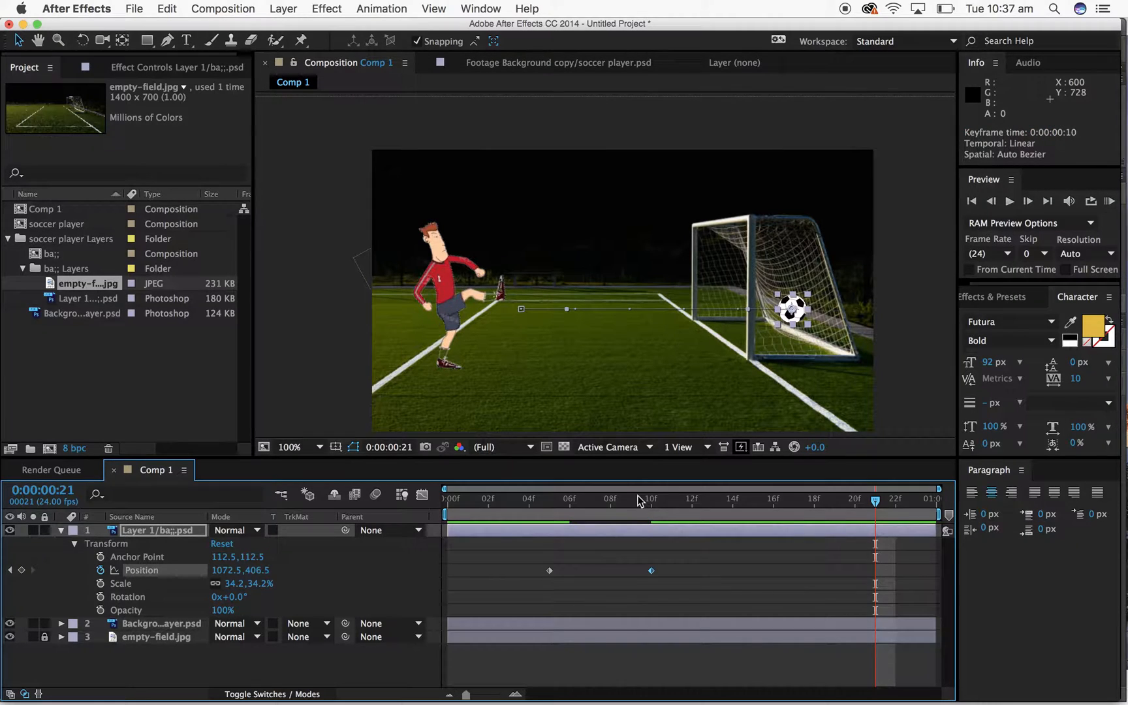
{"action": "key", "text": "KP_0"}
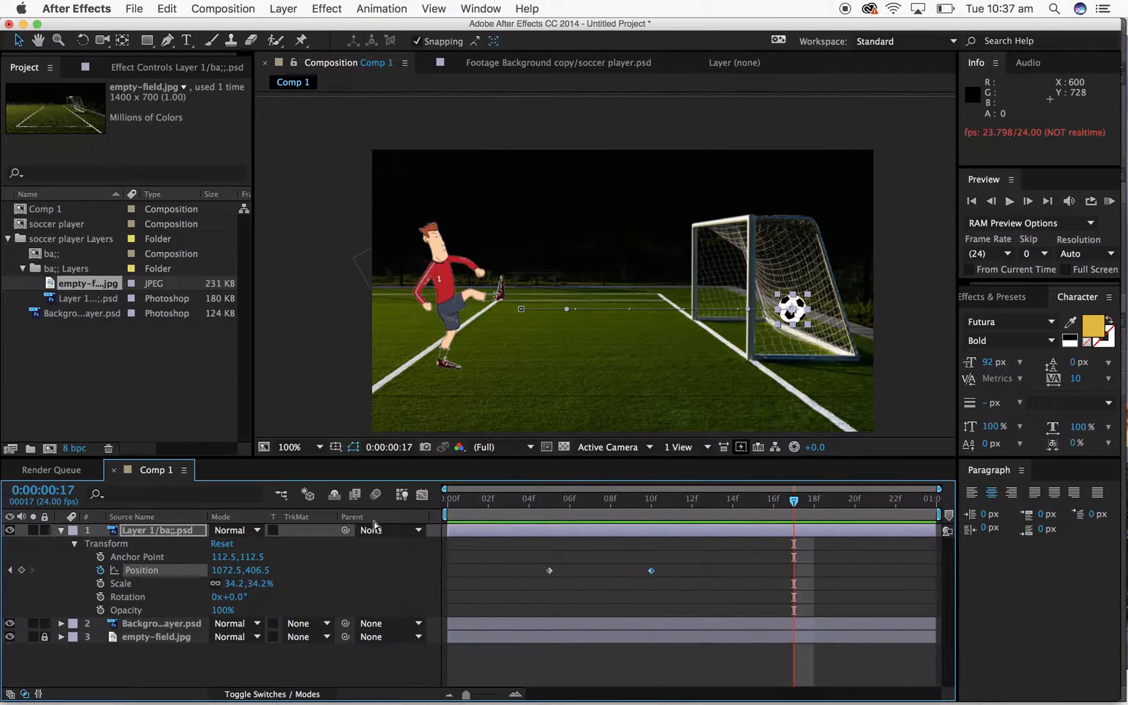
- Bend the ball's motion path into a high arc using the direction handle of its starting keyframe
{"action": "left_click_drag", "start_coordinate": [793, 501], "coordinate": [594, 512]}
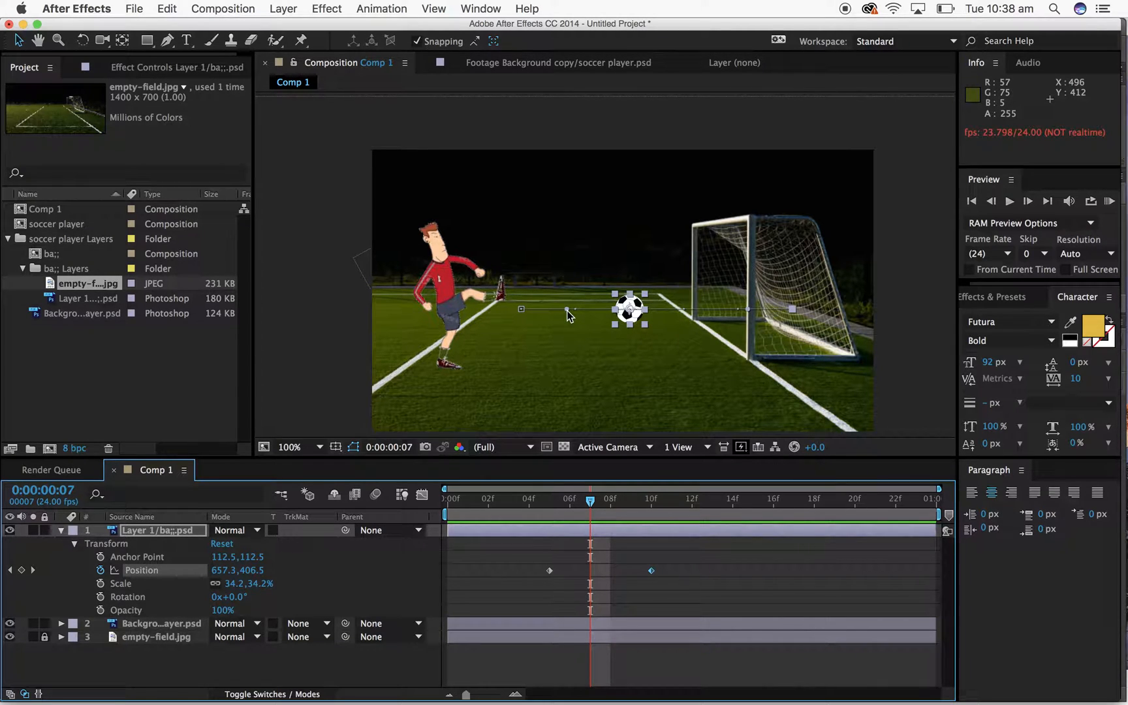
{"action": "left_click_drag", "start_coordinate": [567, 312], "coordinate": [594, 176]}
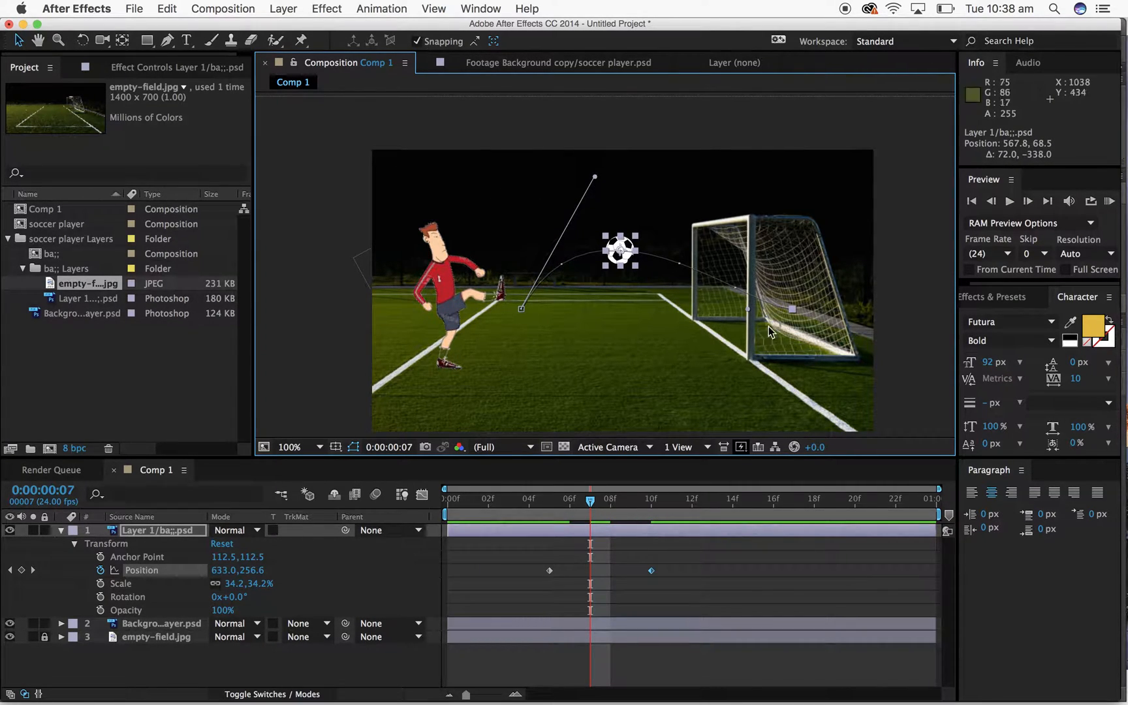
- Try bending the goal end of the ball's motion path downward, preview it, and undo the tangent adjustment
{"action": "left_click_drag", "start_coordinate": [749, 312], "coordinate": [700, 334]}
{"action": "key", "text": "KP_0"}
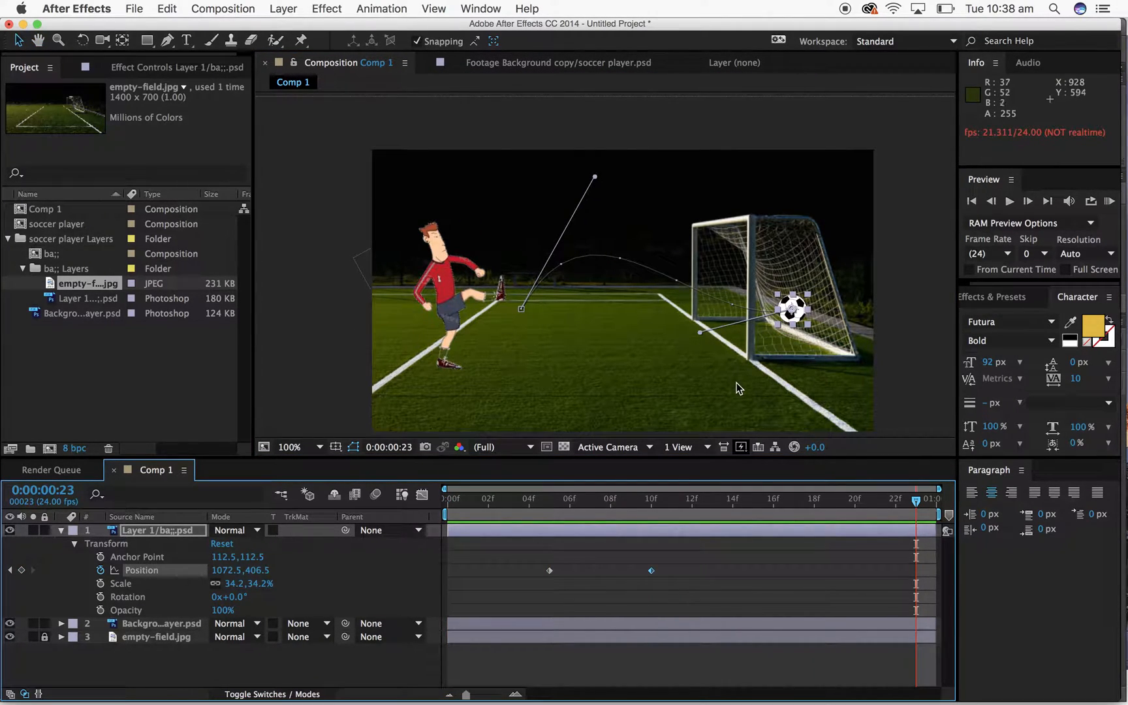
{"action": "key", "text": "cmd+z"}
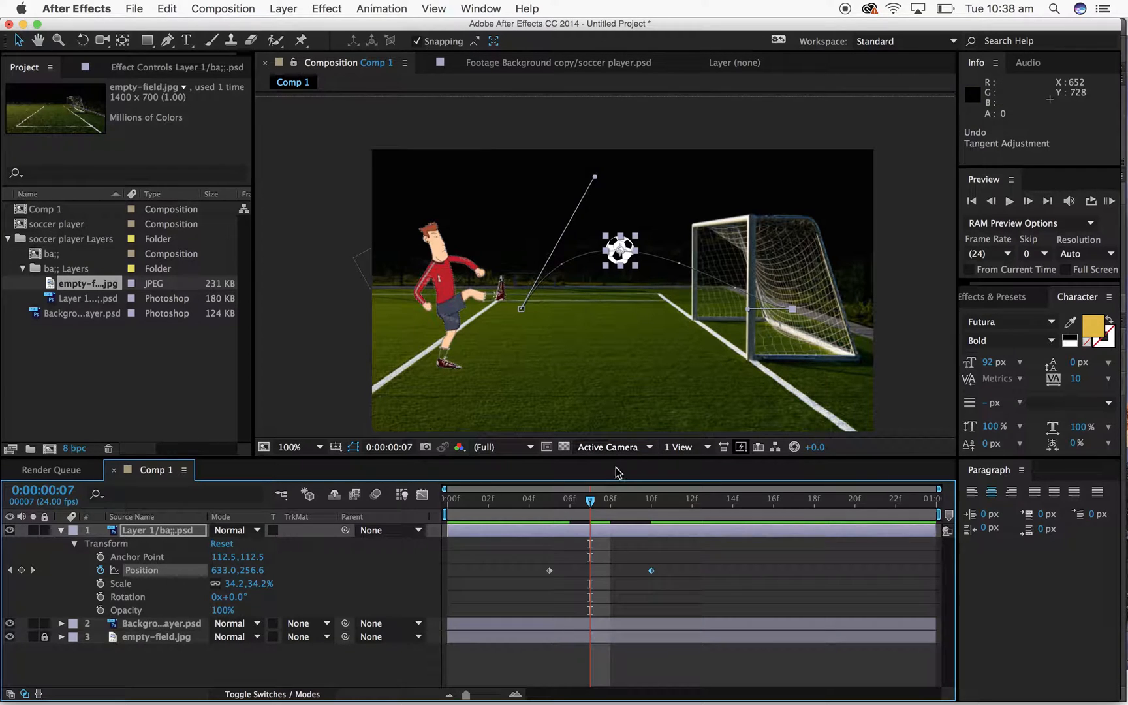
- Preview the ball's arced flight into the goal from the start of the composition
{"action": "key", "text": "KP_0"}
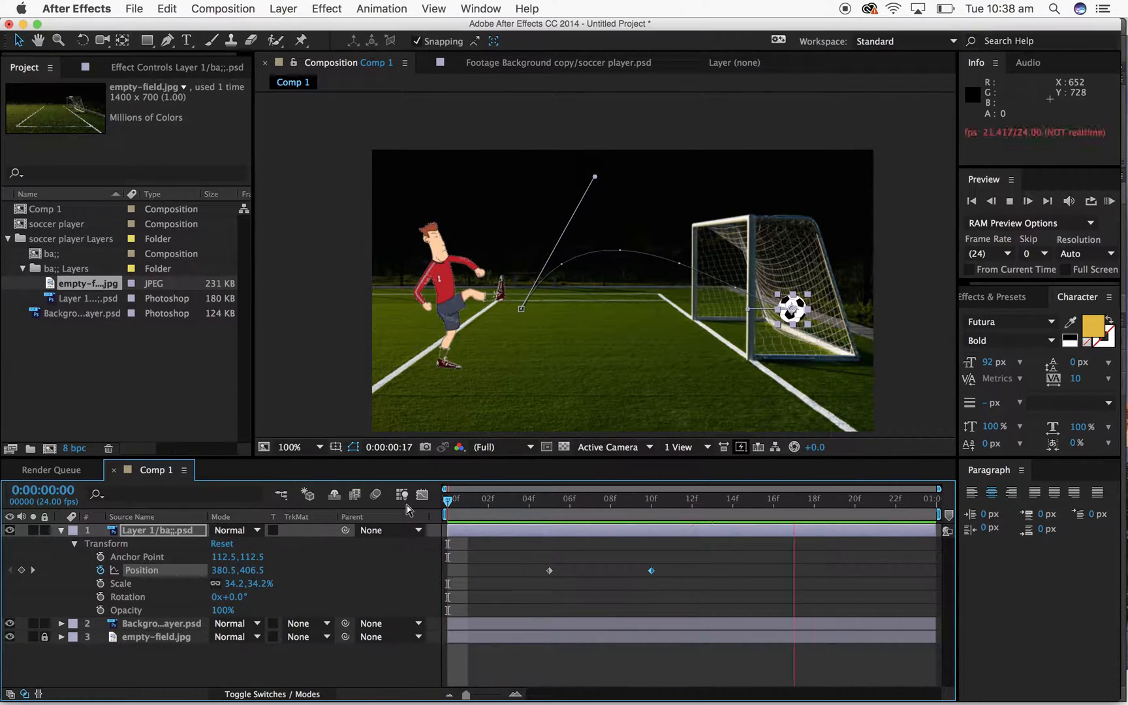
{"action": "key", "text": "space"}
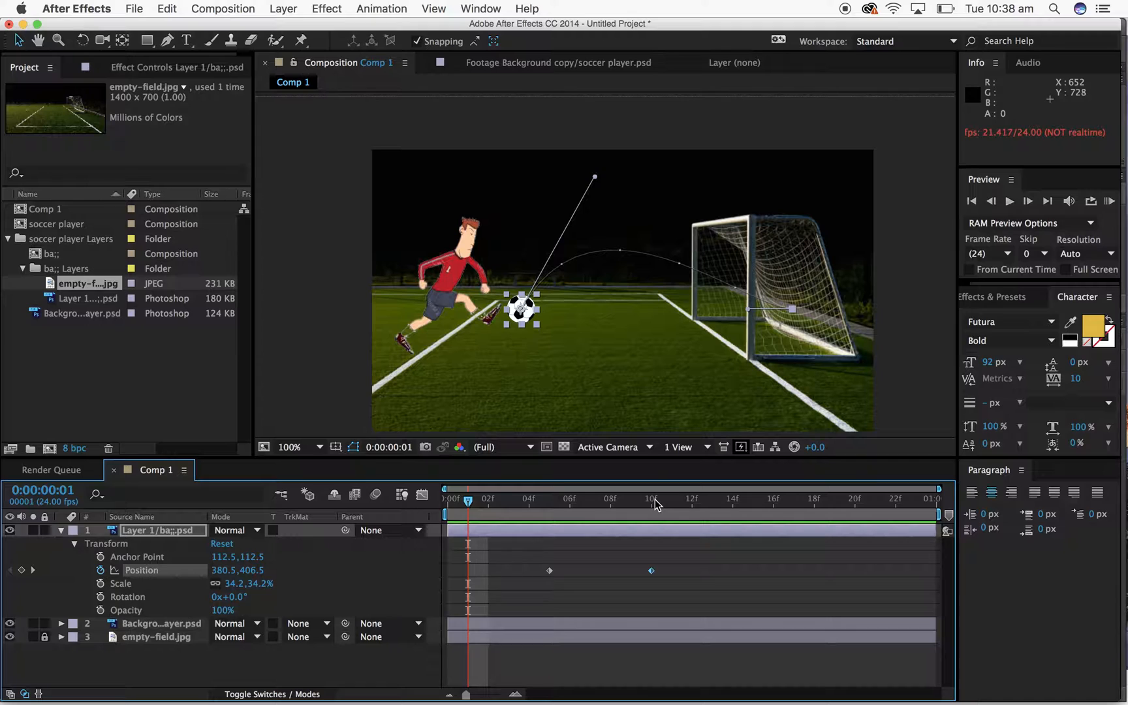
{"action": "left_click_drag", "start_coordinate": [654, 499], "coordinate": [460, 514]}
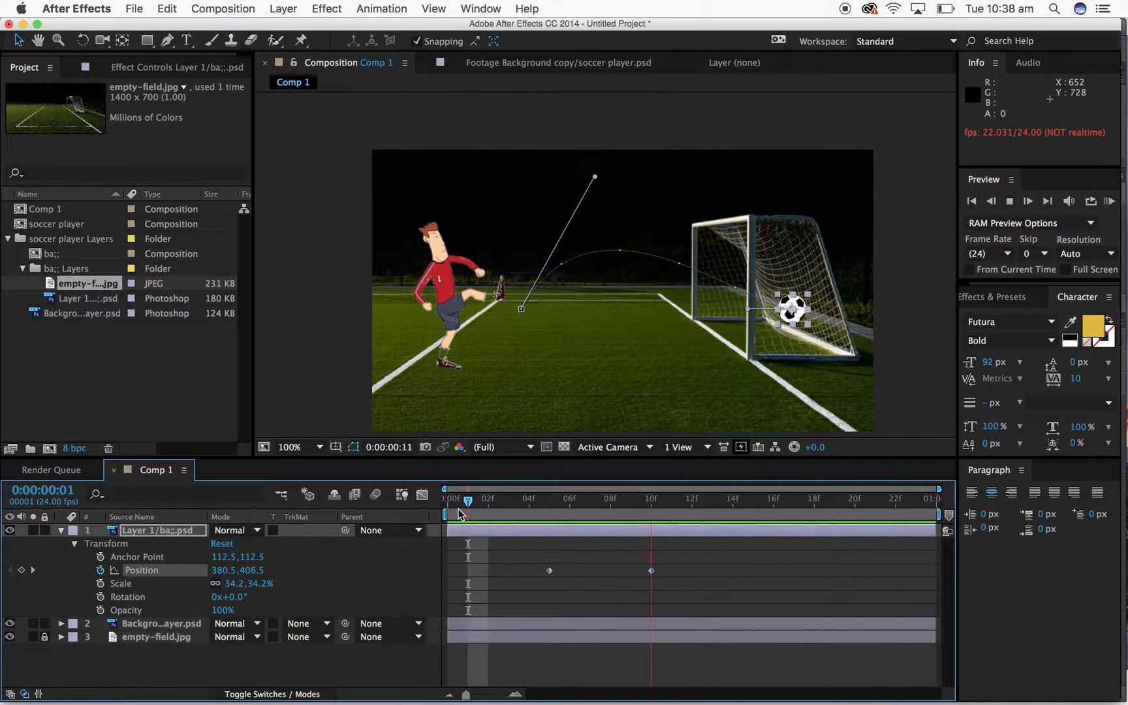
{"action": "key", "text": "space"}
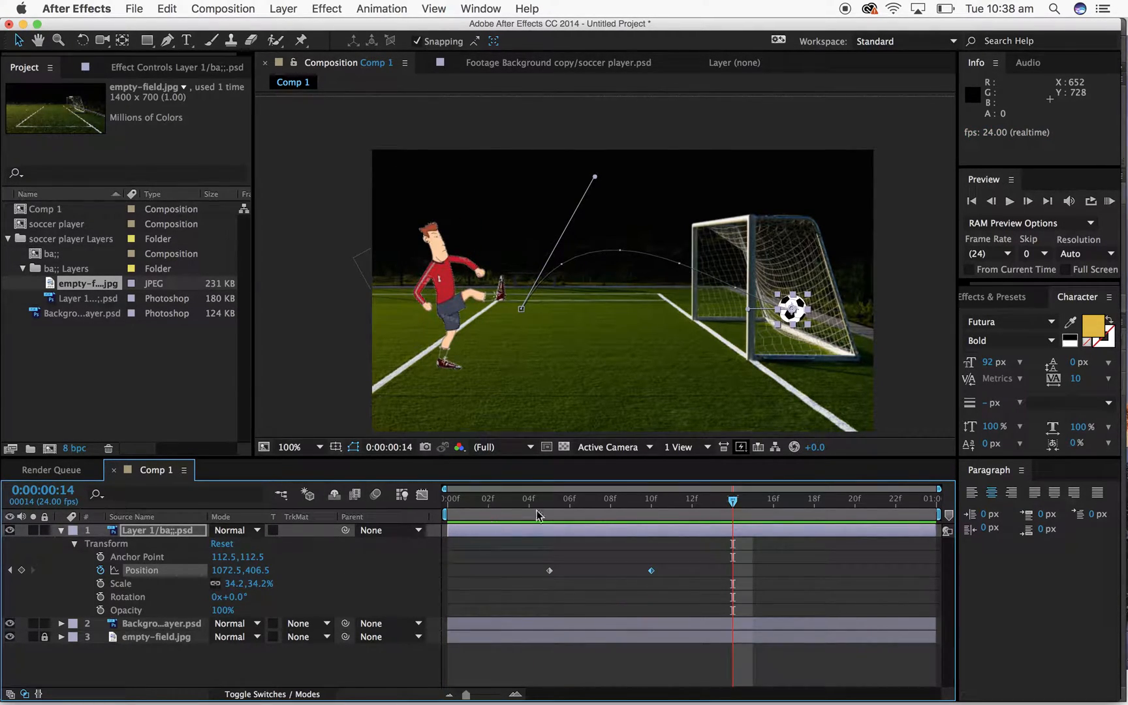
- Add ball rotation keyframes at frame 5 and frame 10, matching its position keyframes
{"action": "left_click_drag", "start_coordinate": [734, 504], "coordinate": [549, 526]}
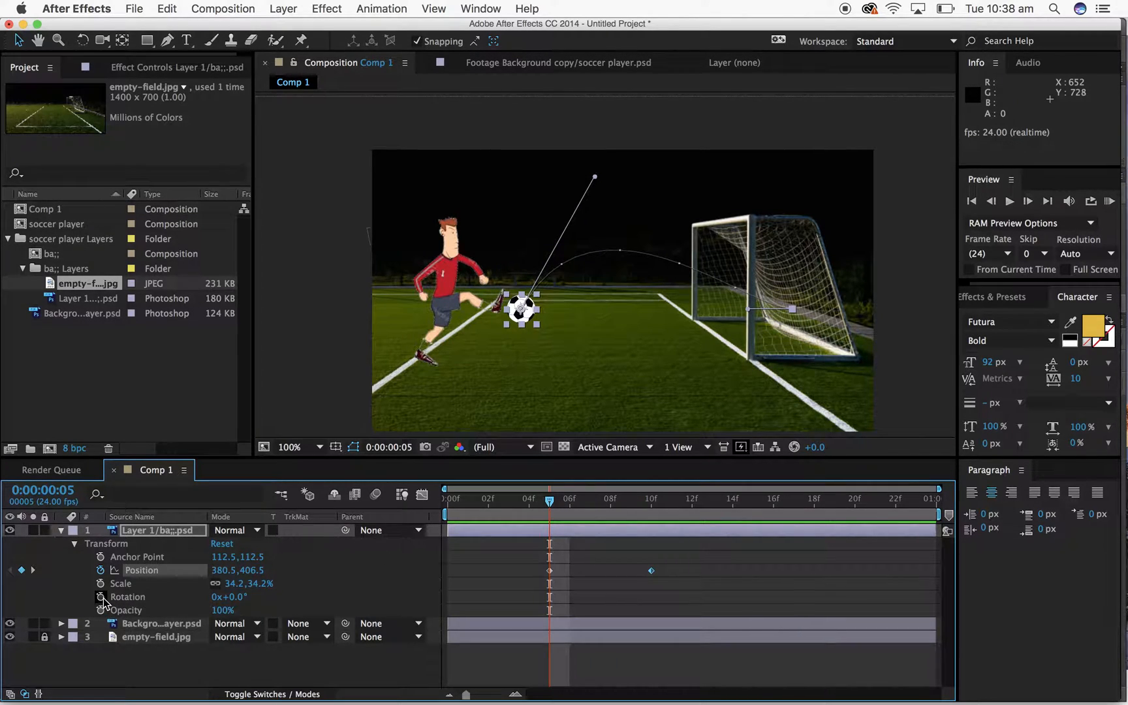
{"action": "left_click", "coordinate": [101, 598]}
{"action": "left_click_drag", "start_coordinate": [552, 509], "coordinate": [650, 521]}
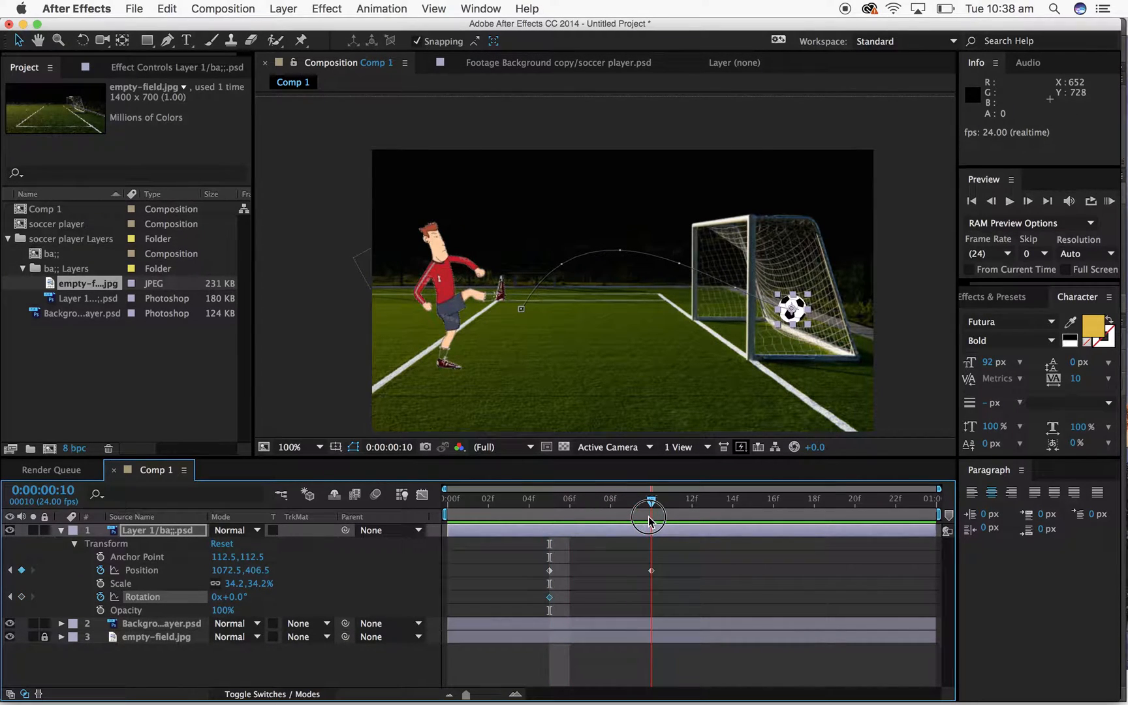
{"action": "left_click", "coordinate": [22, 597]}
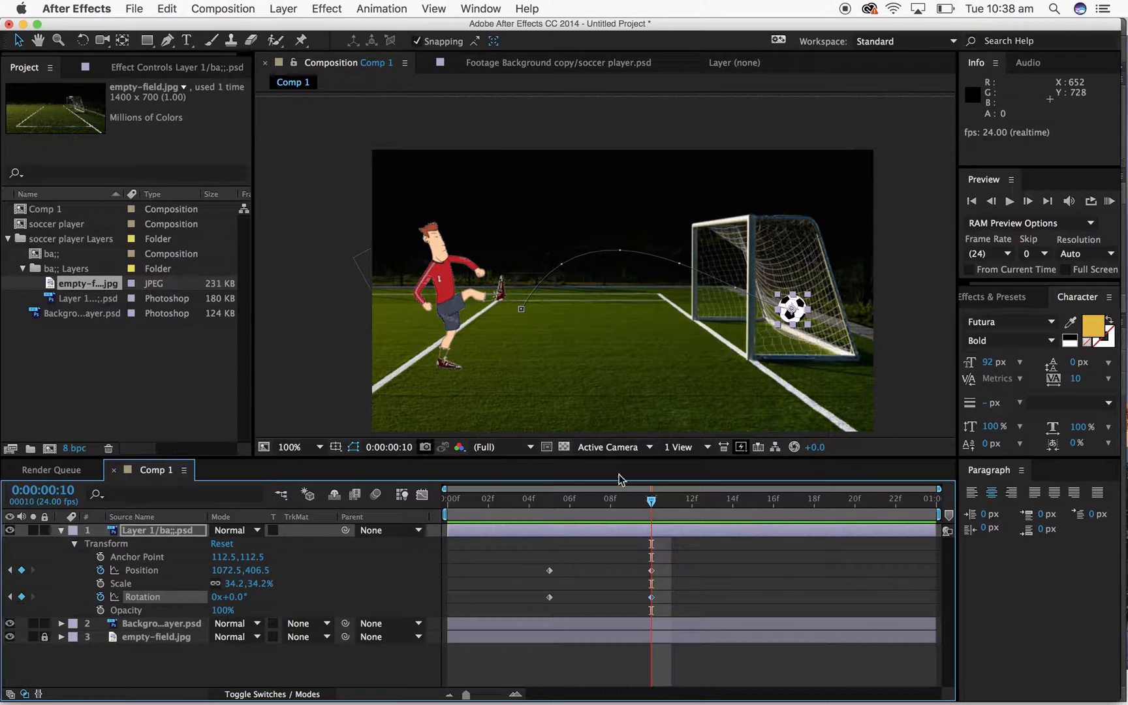
- Set the ball's rotation at frame 10 to 2 full revolutions and preview the spin
{"action": "left_click", "coordinate": [217, 597]}
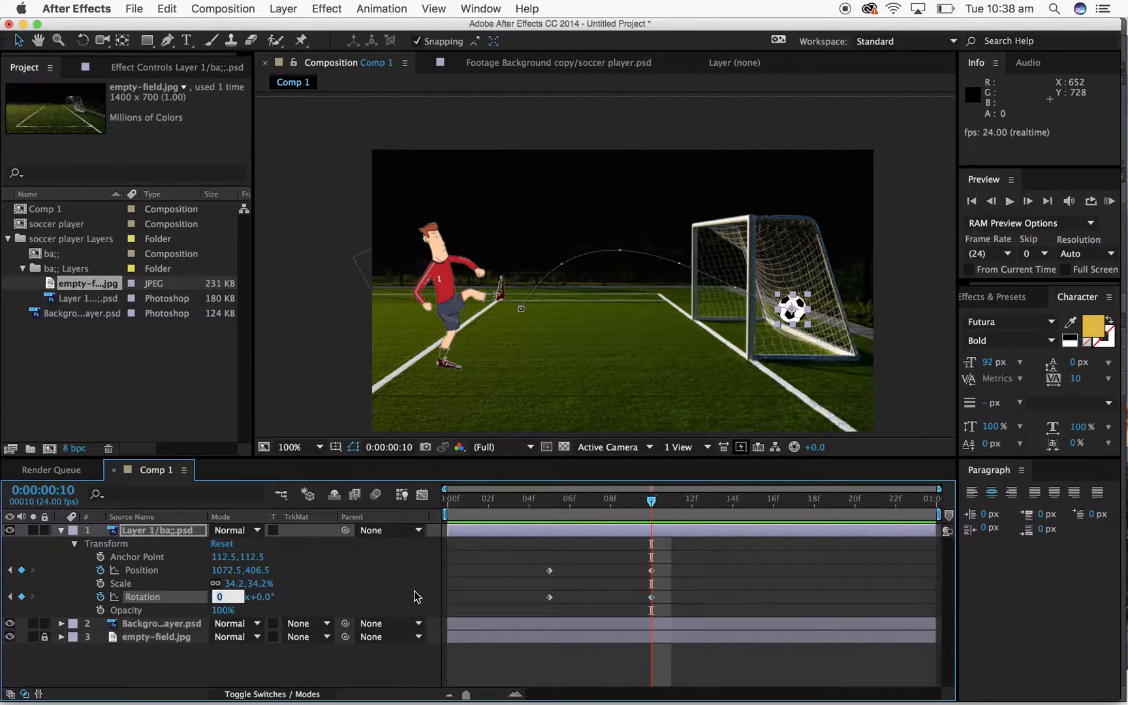
{"action": "type", "text": "2"}
{"action": "key", "text": "Return"}
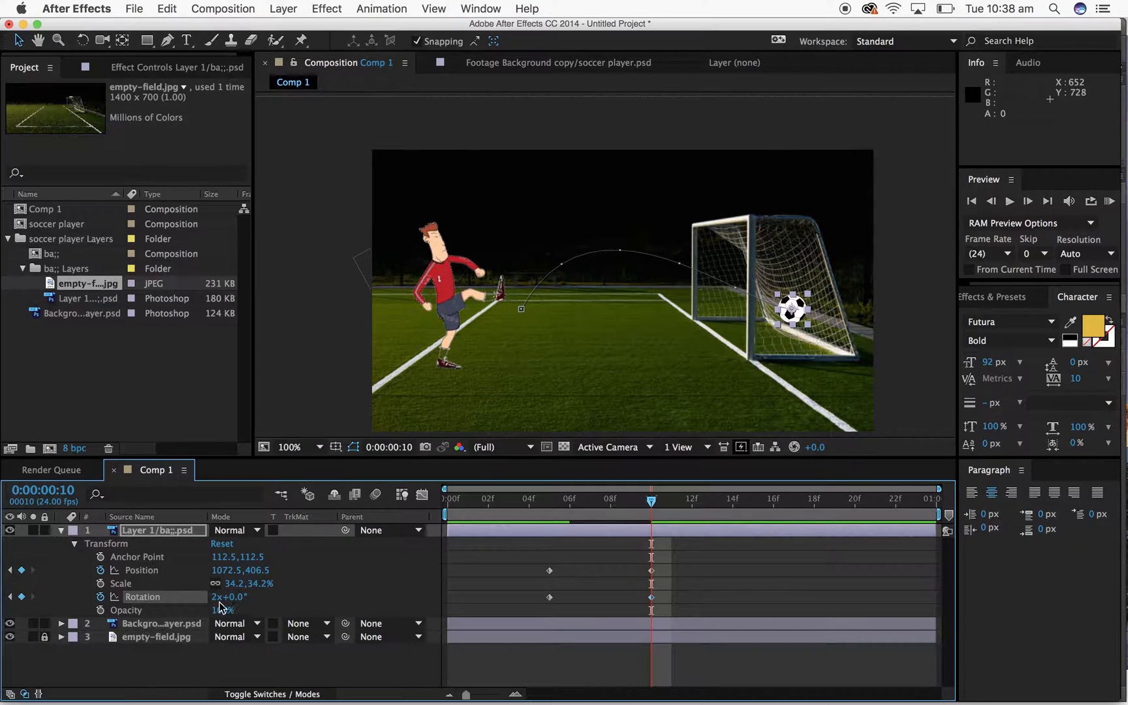
{"action": "left_click_drag", "start_coordinate": [652, 506], "coordinate": [535, 520]}
{"action": "key", "text": "space"}
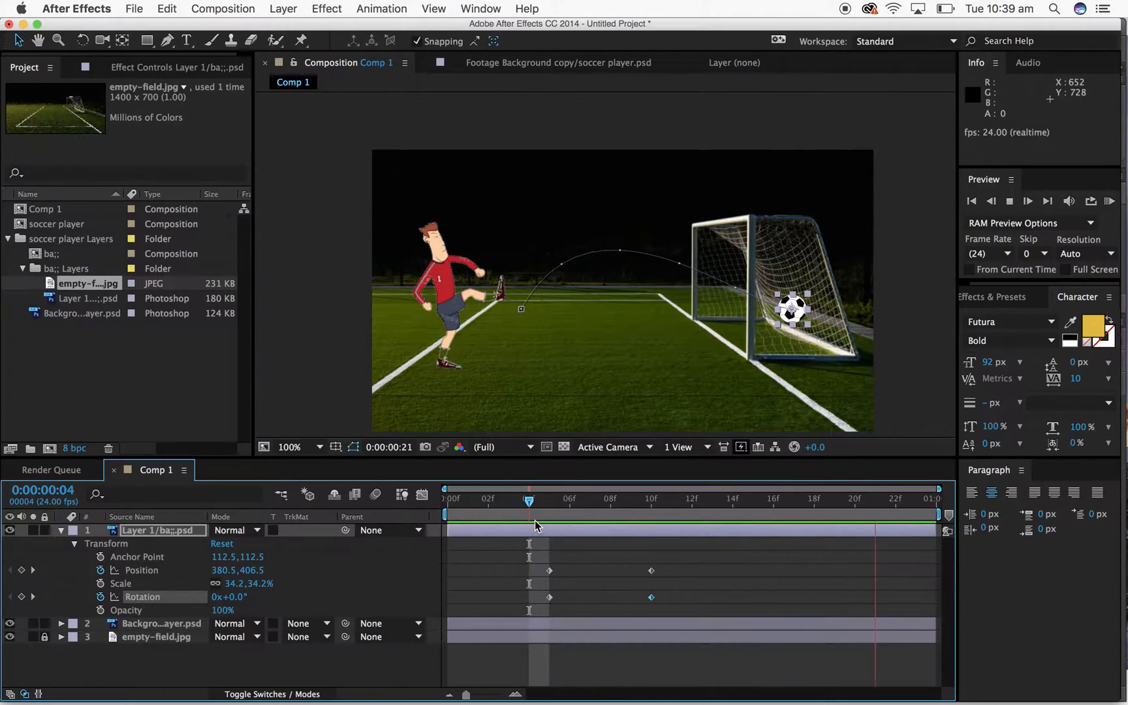
{"action": "key", "text": "space"}
- Set the ball's rotation keyframe at frame 10 to 0 revolutions plus 180°
{"action": "left_click_drag", "start_coordinate": [902, 500], "coordinate": [553, 533]}
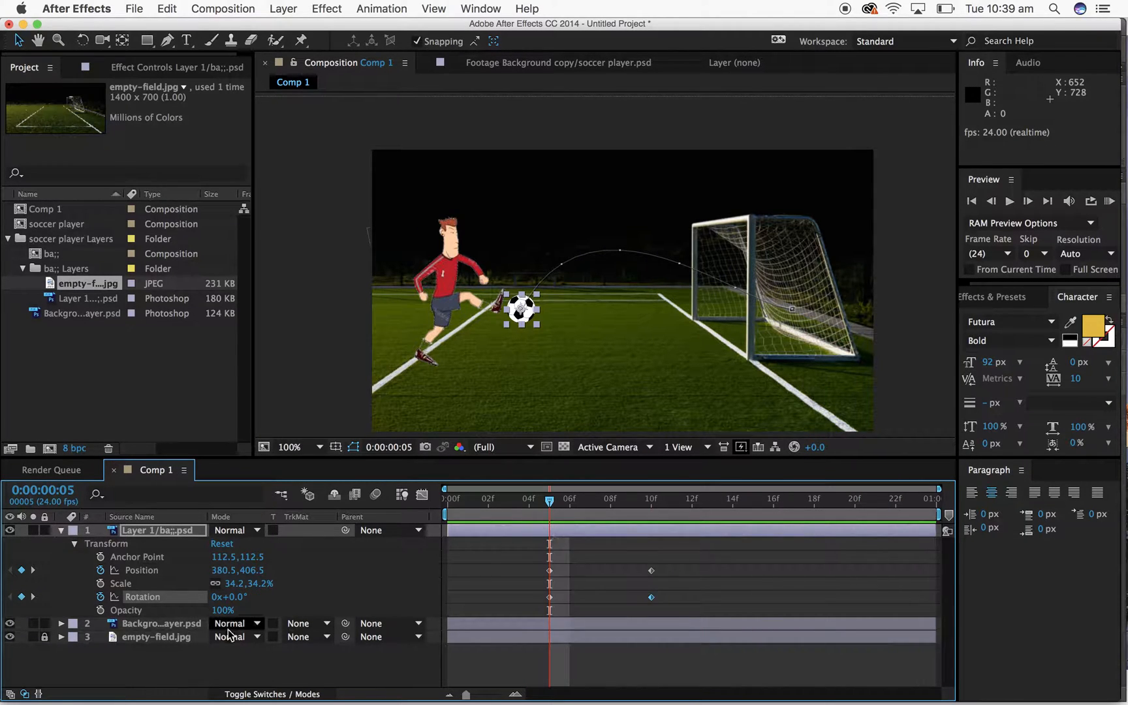
{"action": "left_click_drag", "start_coordinate": [551, 508], "coordinate": [651, 520]}
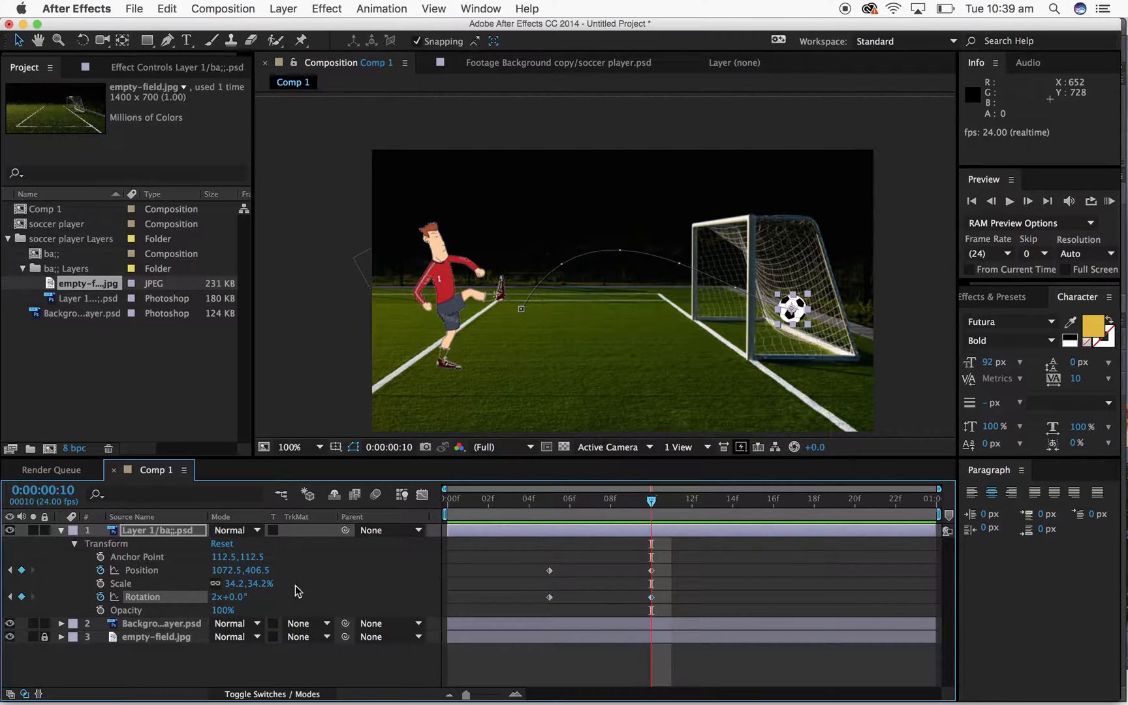
{"action": "left_click", "coordinate": [218, 600]}
{"action": "left_click", "coordinate": [216, 599]}
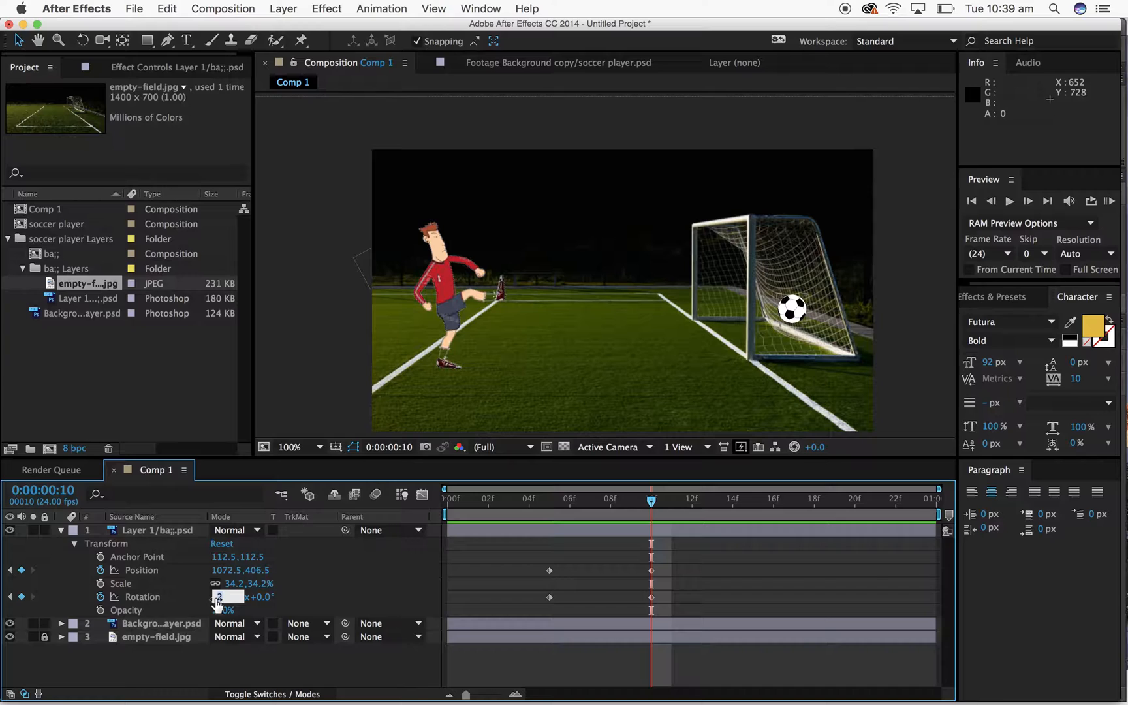
{"action": "type", "text": "0"}
{"action": "key", "text": "Return"}
{"action": "left_click", "coordinate": [234, 598]}
{"action": "type", "text": "180"}
{"action": "key", "text": "Return"}
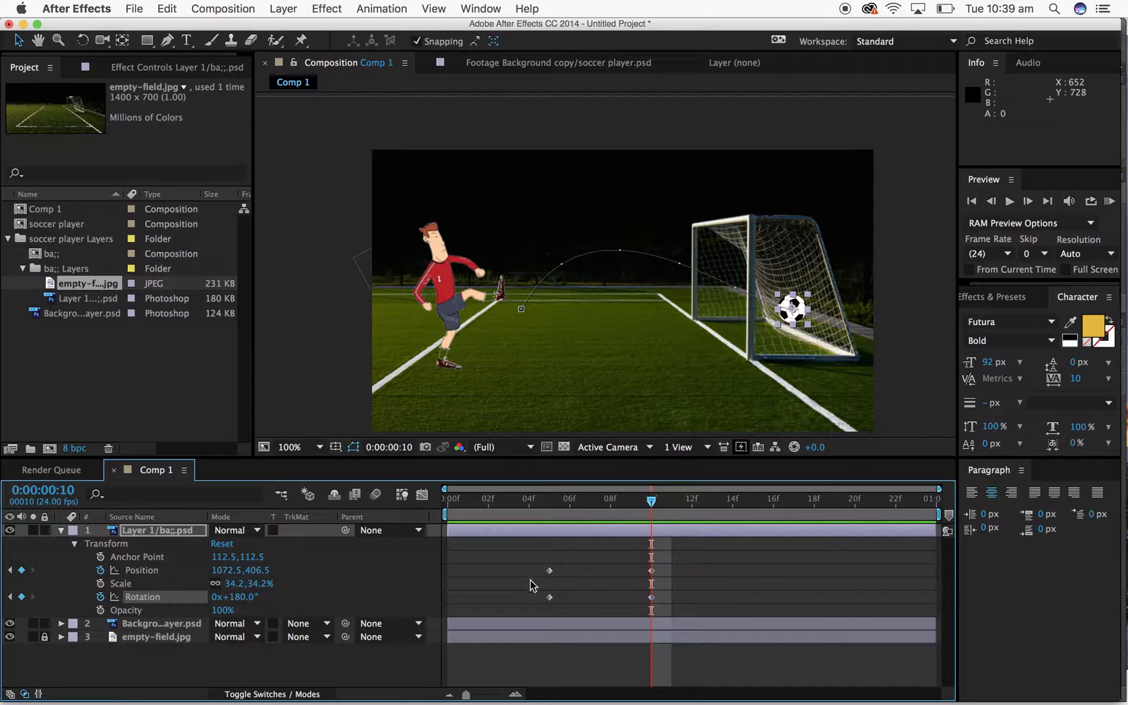
- Set the ball's rotation keyframe at frame 10 to 1 revolution plus 180° and preview the spin during its flight
{"action": "left_click_drag", "start_coordinate": [653, 508], "coordinate": [534, 542]}
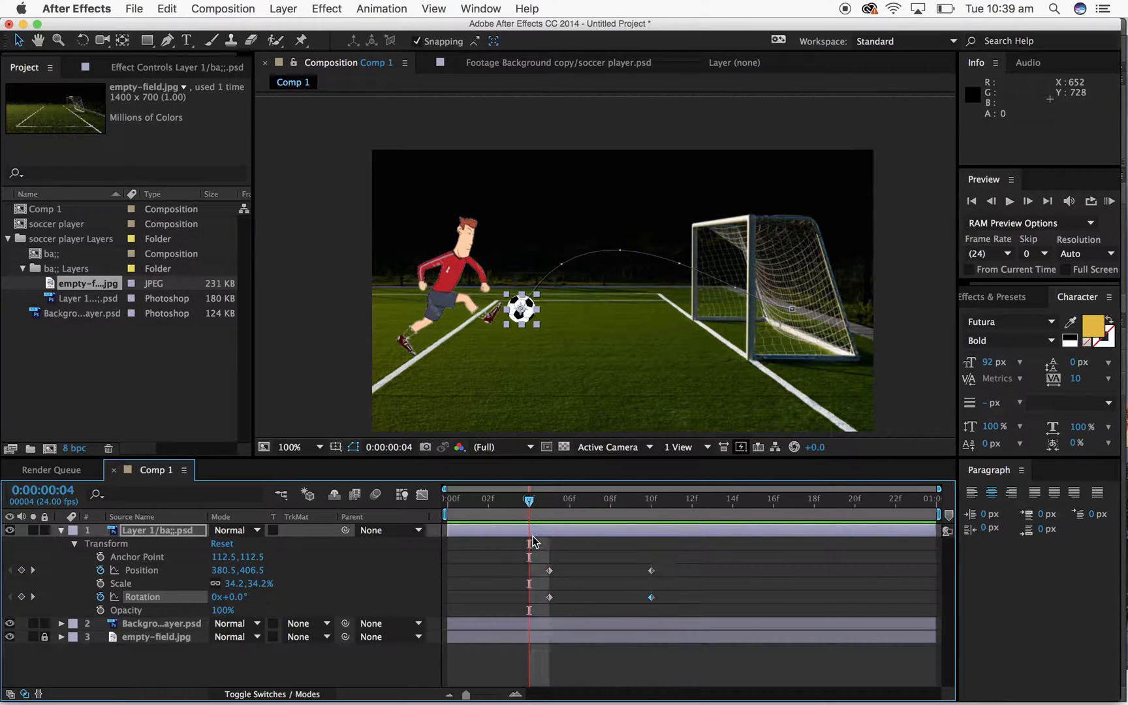
{"action": "left_click_drag", "start_coordinate": [528, 501], "coordinate": [651, 502]}
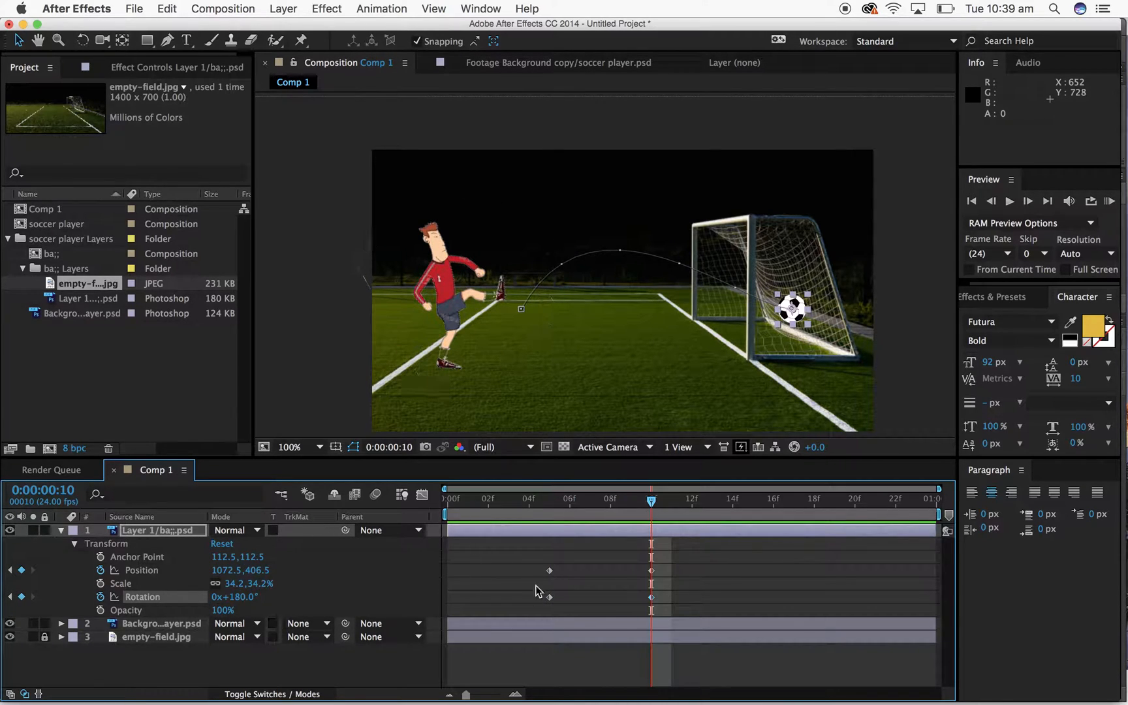
{"action": "left_click", "coordinate": [215, 598]}
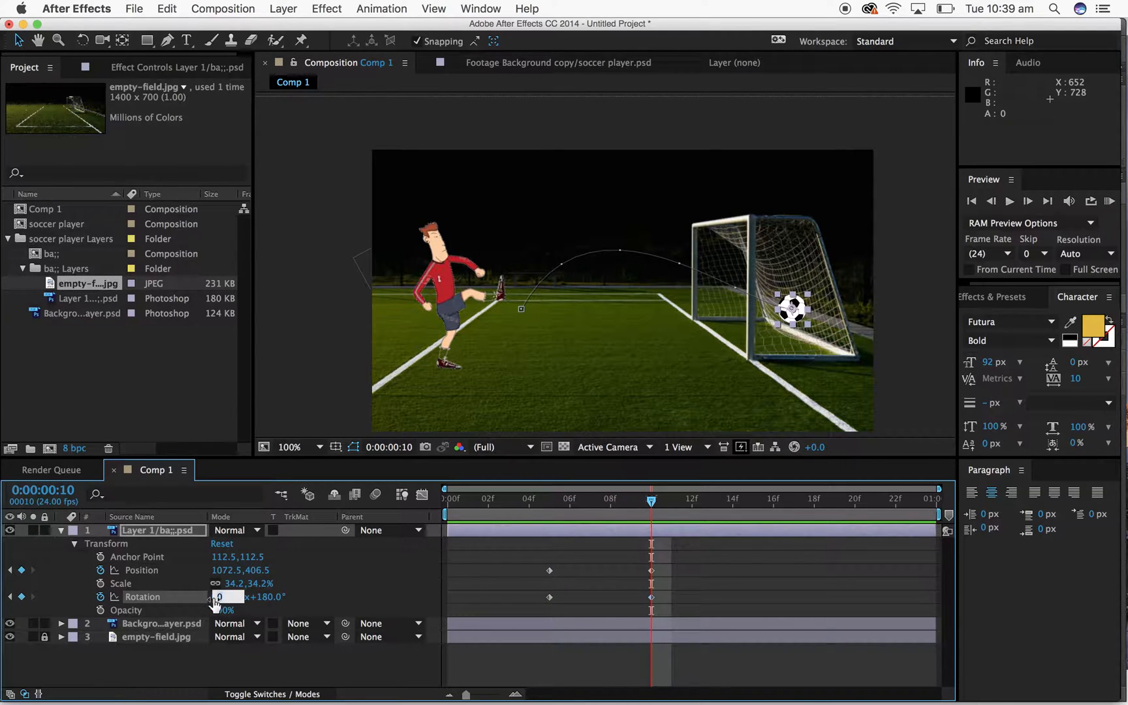
{"action": "type", "text": "1"}
{"action": "key", "text": "Return"}
{"action": "key", "text": "space"}
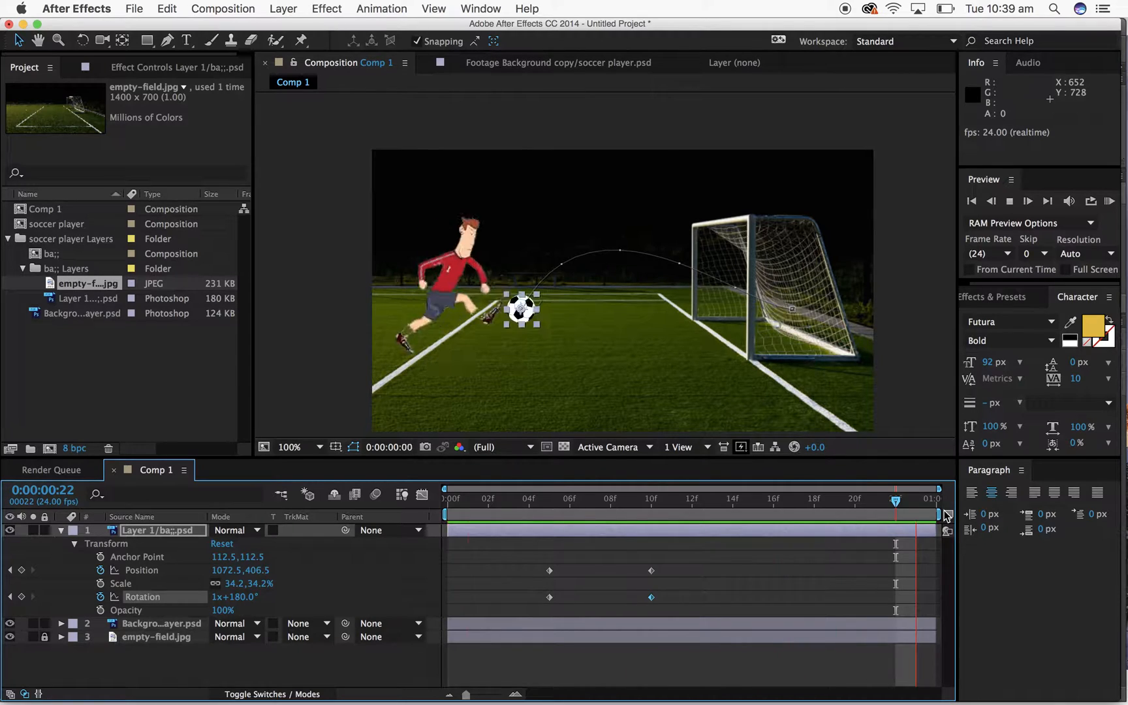
{"action": "key", "text": "space"}
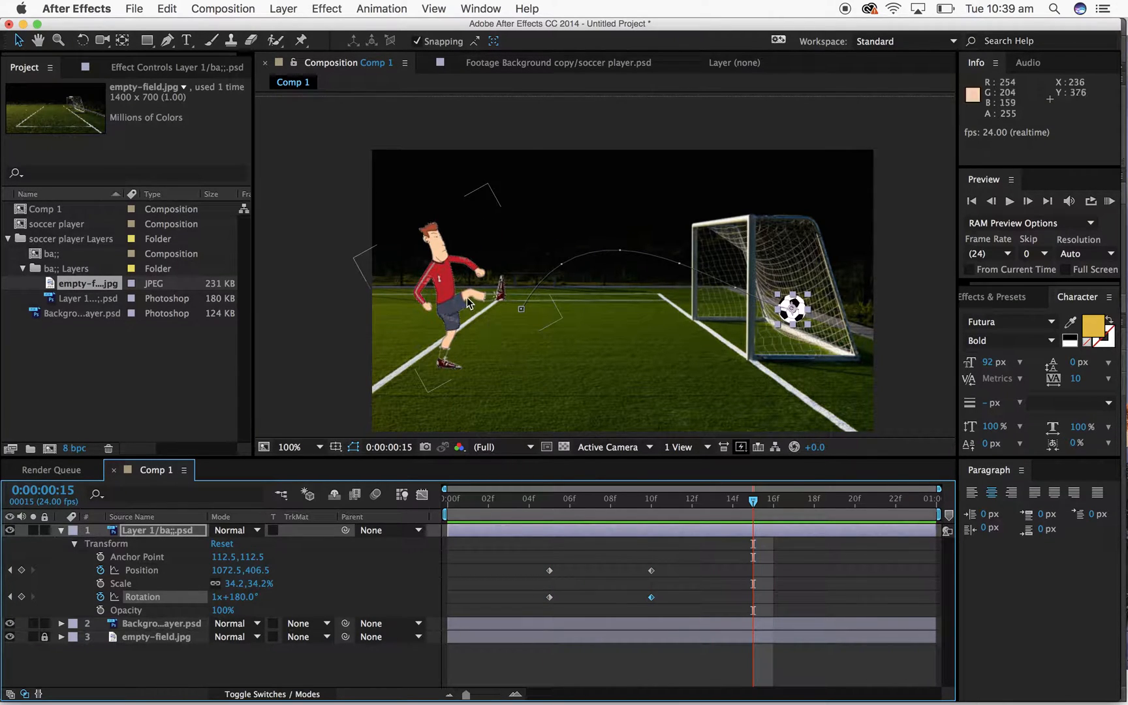
{"action": "left_click", "coordinate": [469, 501]}
{"action": "left_click_drag", "start_coordinate": [469, 506], "coordinate": [570, 506]}
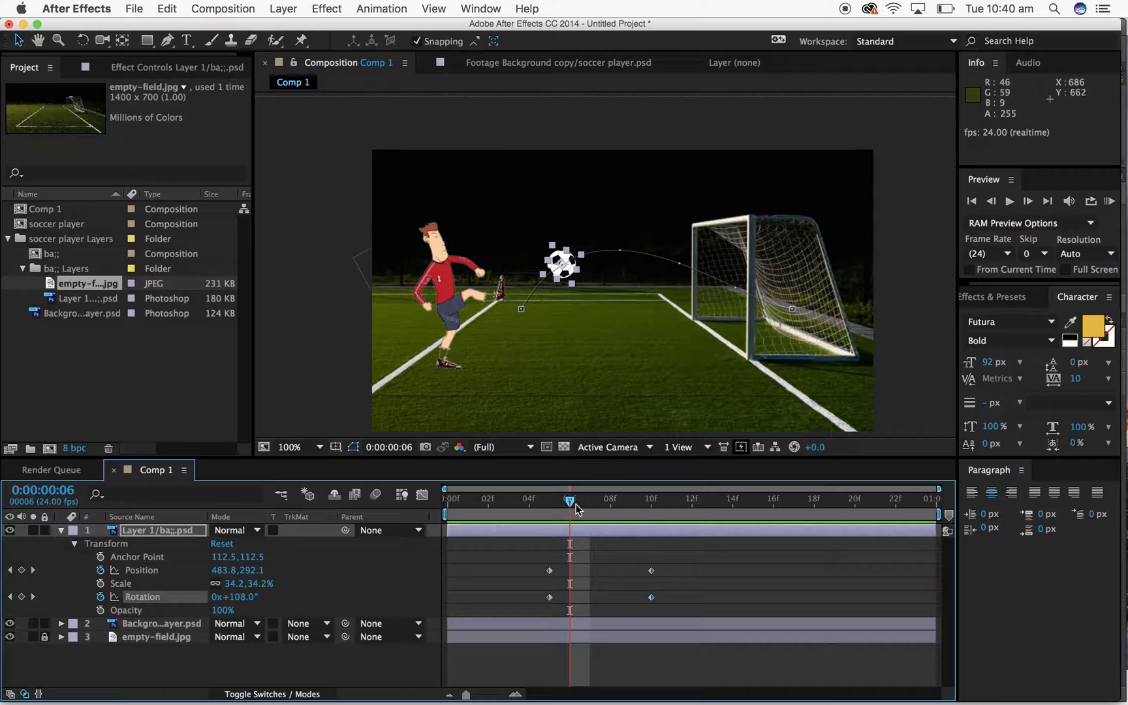
{"action": "left_click_drag", "start_coordinate": [579, 504], "coordinate": [651, 516]}
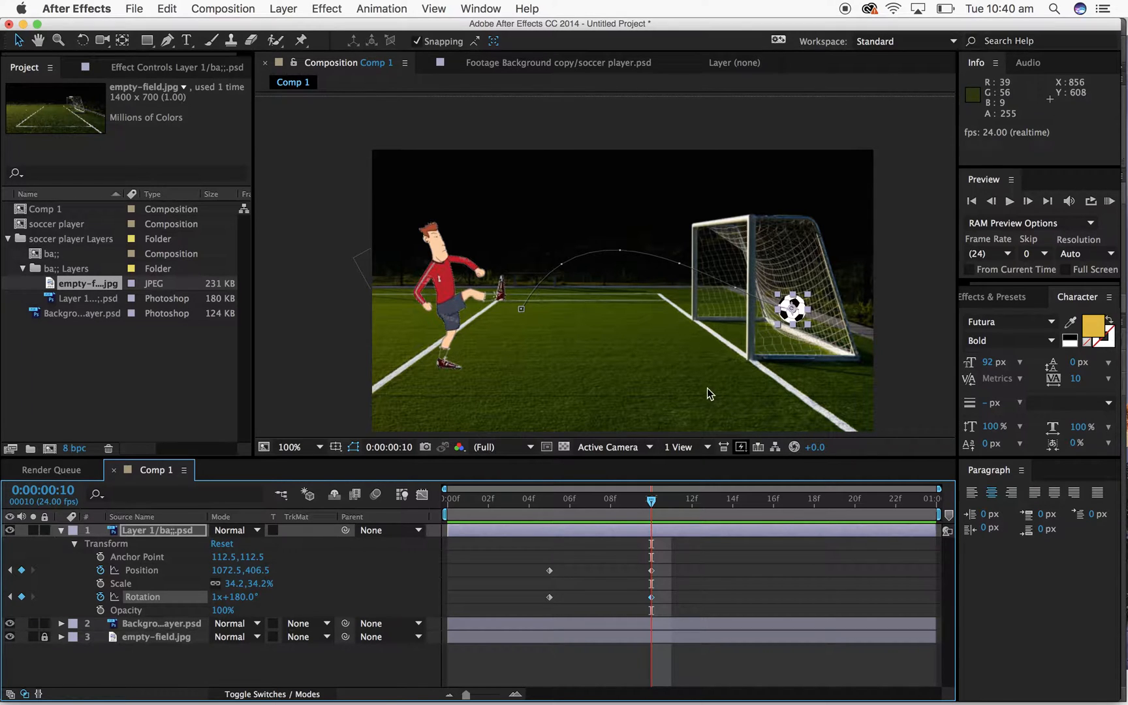
- Open the recent project soccer player.aep, saving the current untitled project as v first
{"action": "left_click", "coordinate": [133, 11]}
{"action": "mouse_move", "coordinate": [180, 60]}
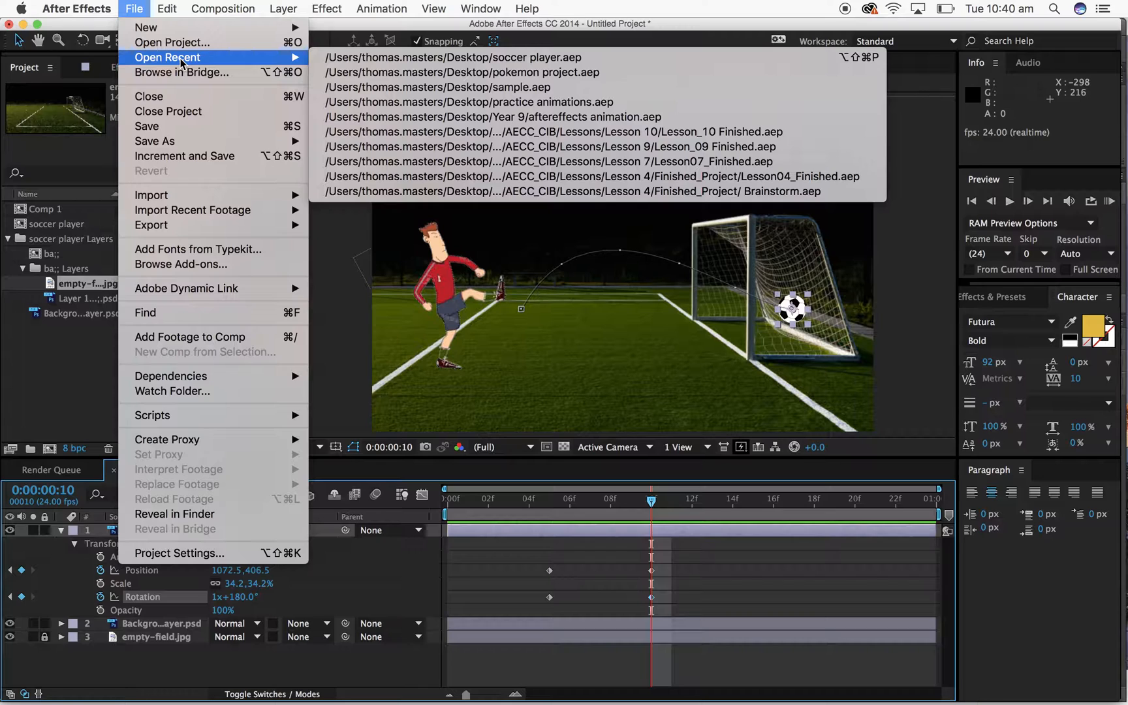
{"action": "left_click", "coordinate": [383, 60]}
{"action": "left_click", "coordinate": [658, 387]}
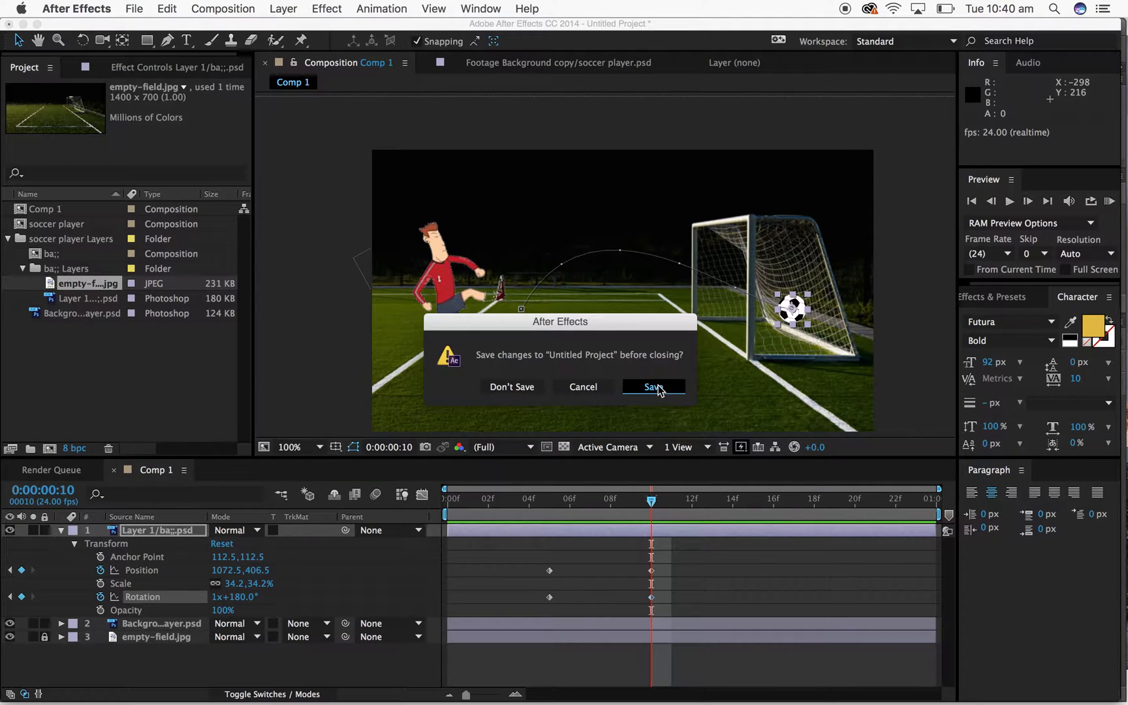
{"action": "type", "text": "v"}
{"action": "key", "text": "Return"}
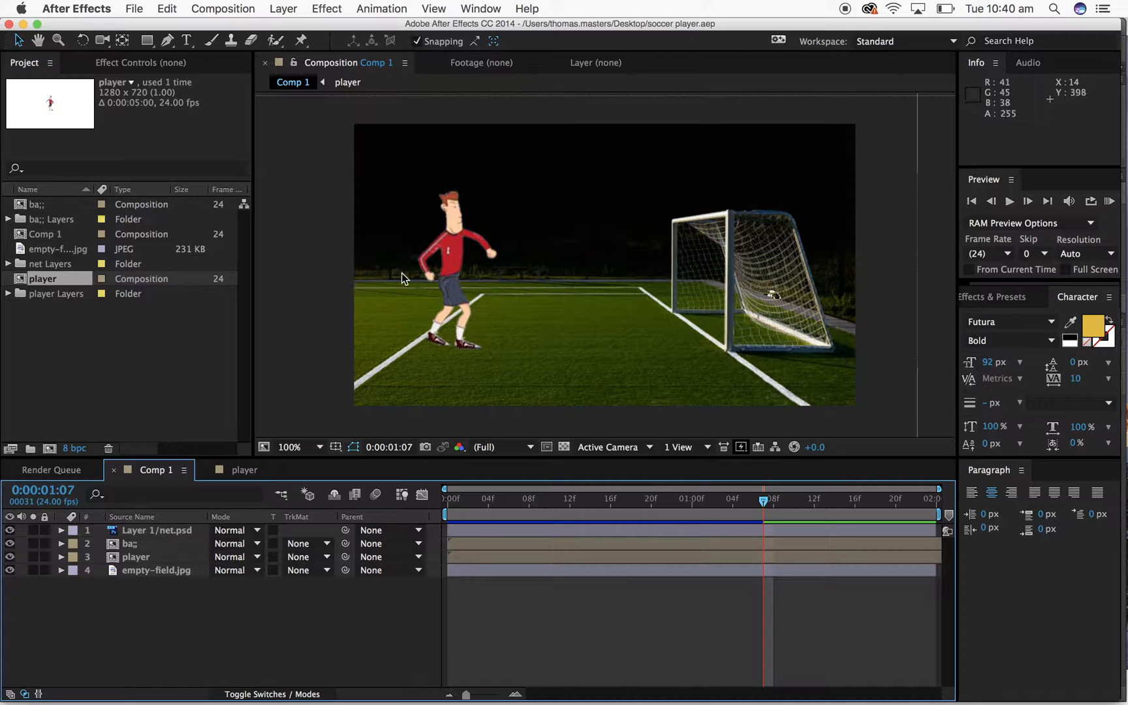
- Preview the finished soccer player animation from the start of the composition
{"action": "left_click_drag", "start_coordinate": [584, 512], "coordinate": [410, 558]}
{"action": "key", "text": "space"}
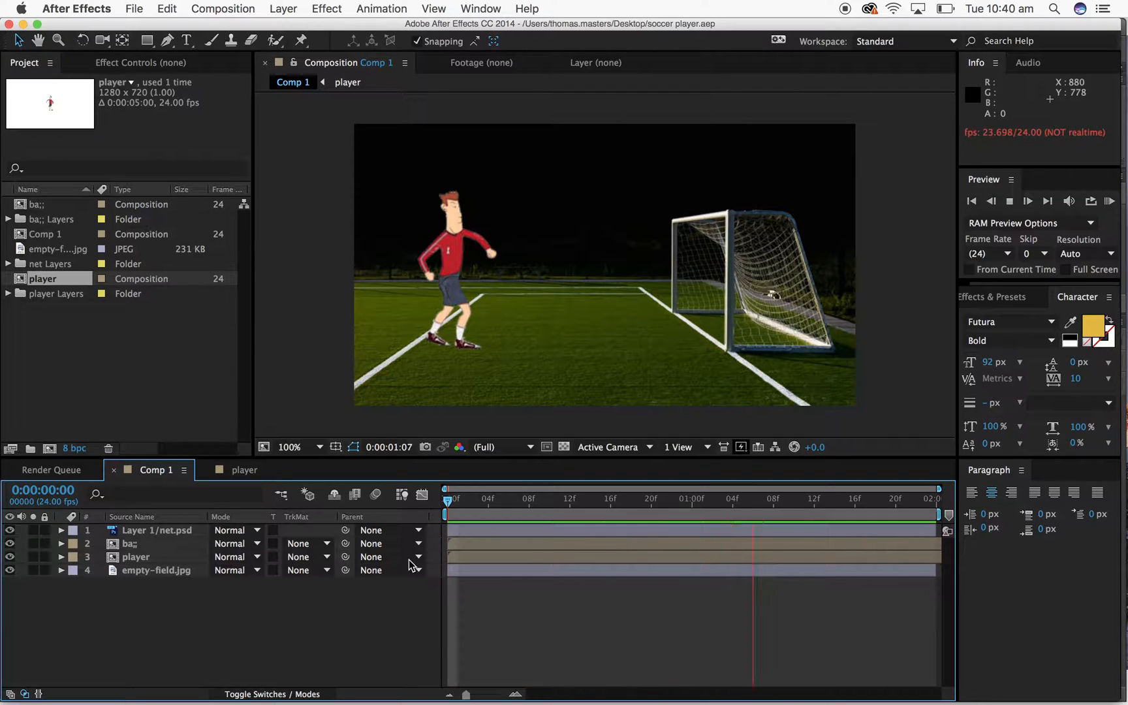
{"action": "key", "text": "space"}
- Switch to Photoshop and compare soccer player.psd with player.psd, toggling the visibility of player.psd's leg and body layers
{"action": "mouse_move", "coordinate": [378, 702]}
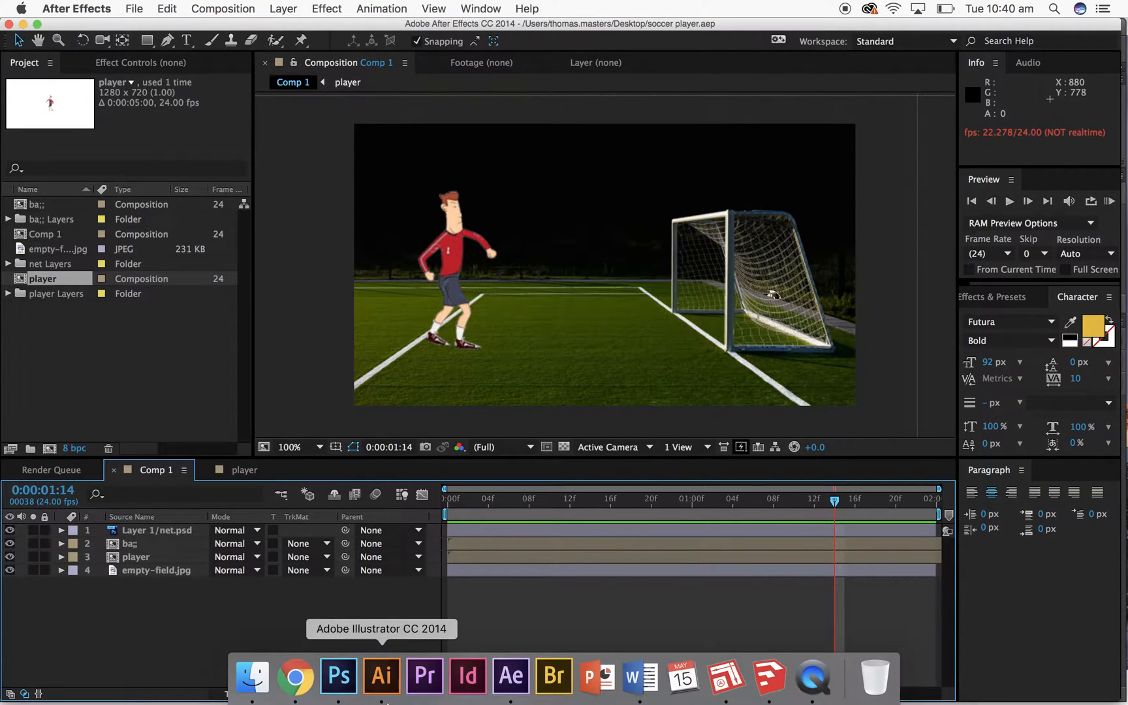
{"action": "left_click", "coordinate": [340, 692]}
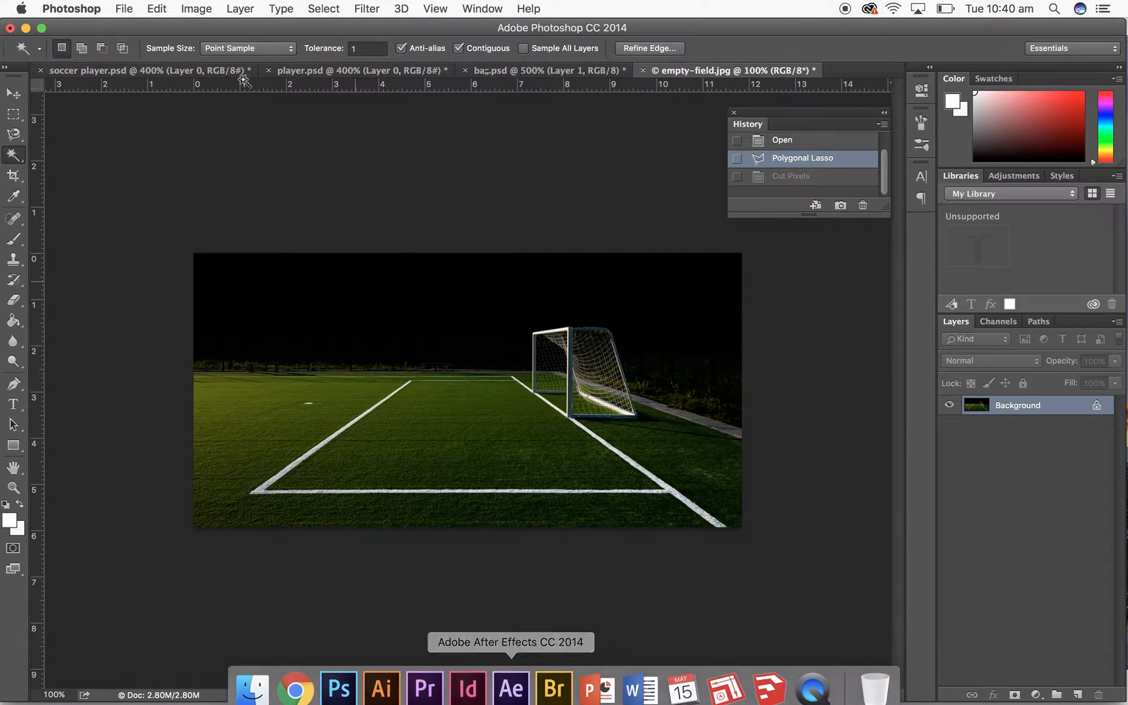
{"action": "left_click", "coordinate": [206, 70]}
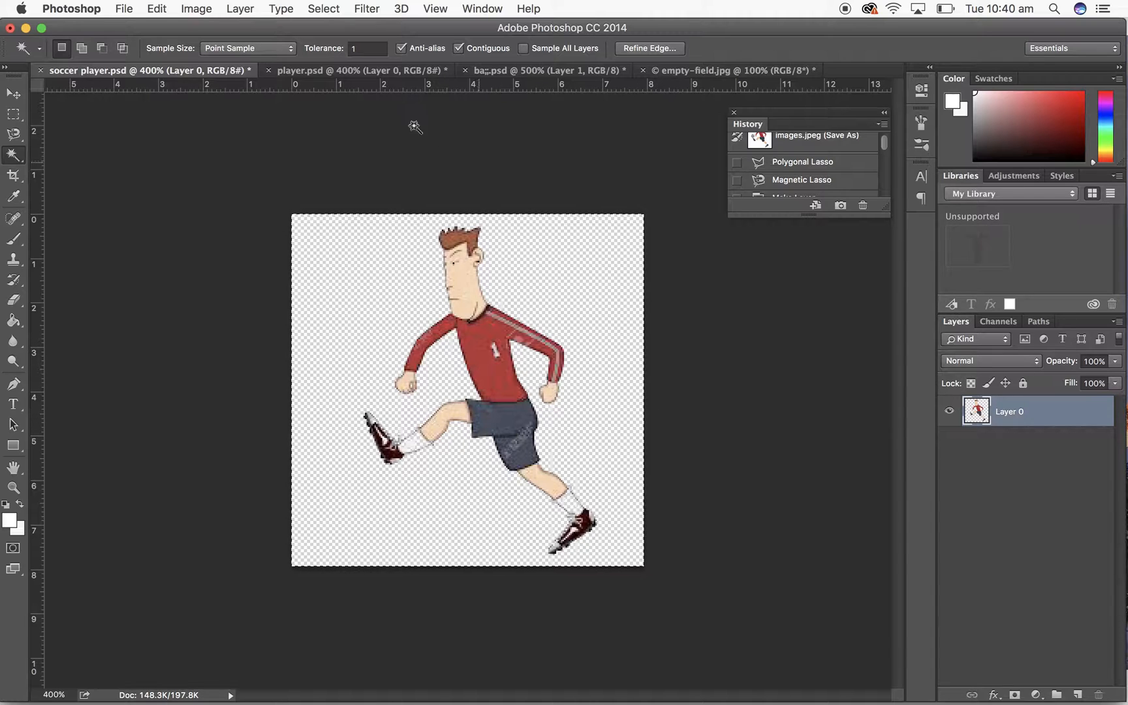
{"action": "left_click", "coordinate": [349, 71]}
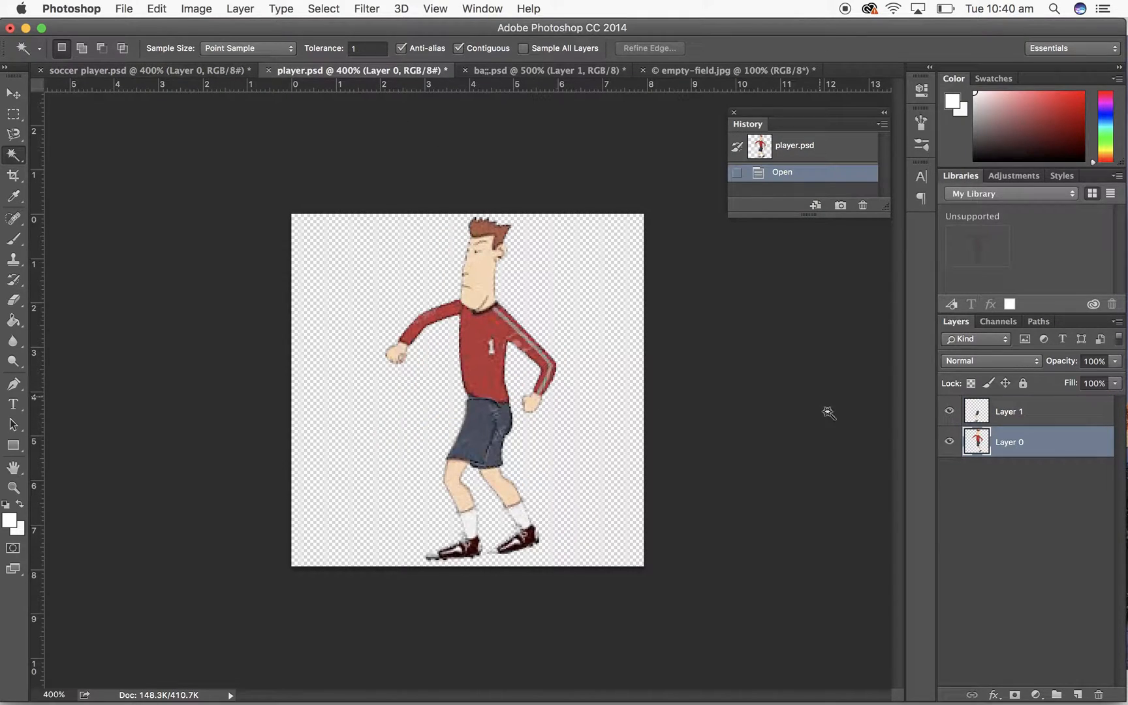
{"action": "left_click", "coordinate": [949, 413]}
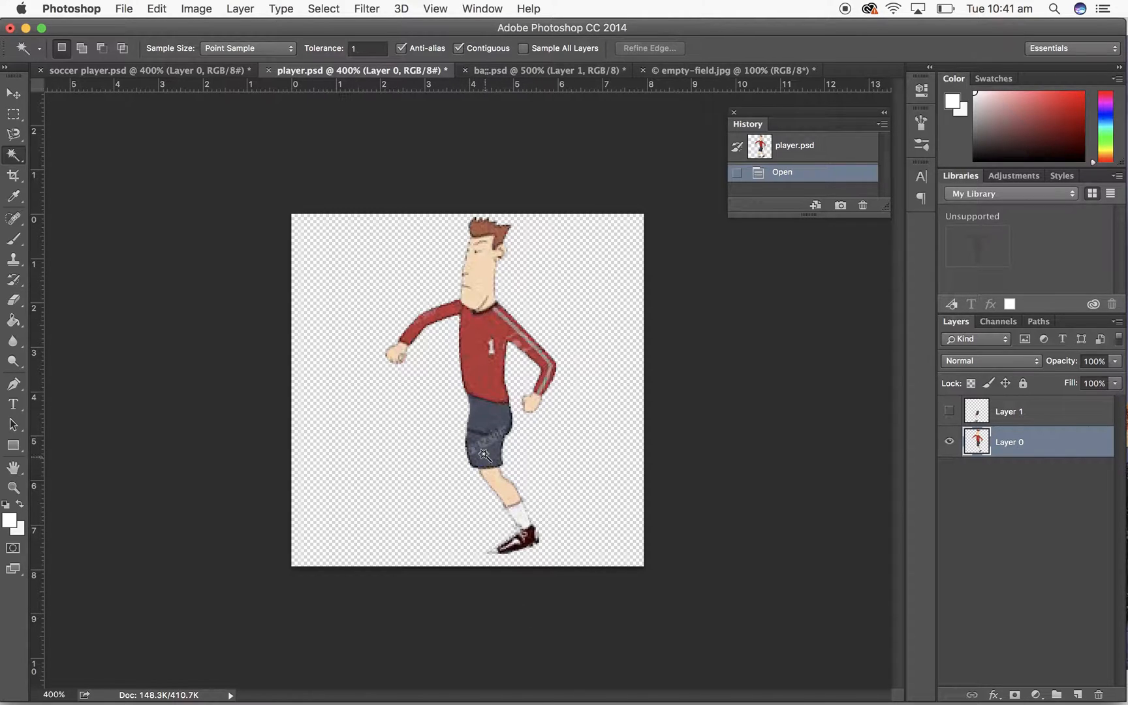
{"action": "left_click", "coordinate": [949, 412]}
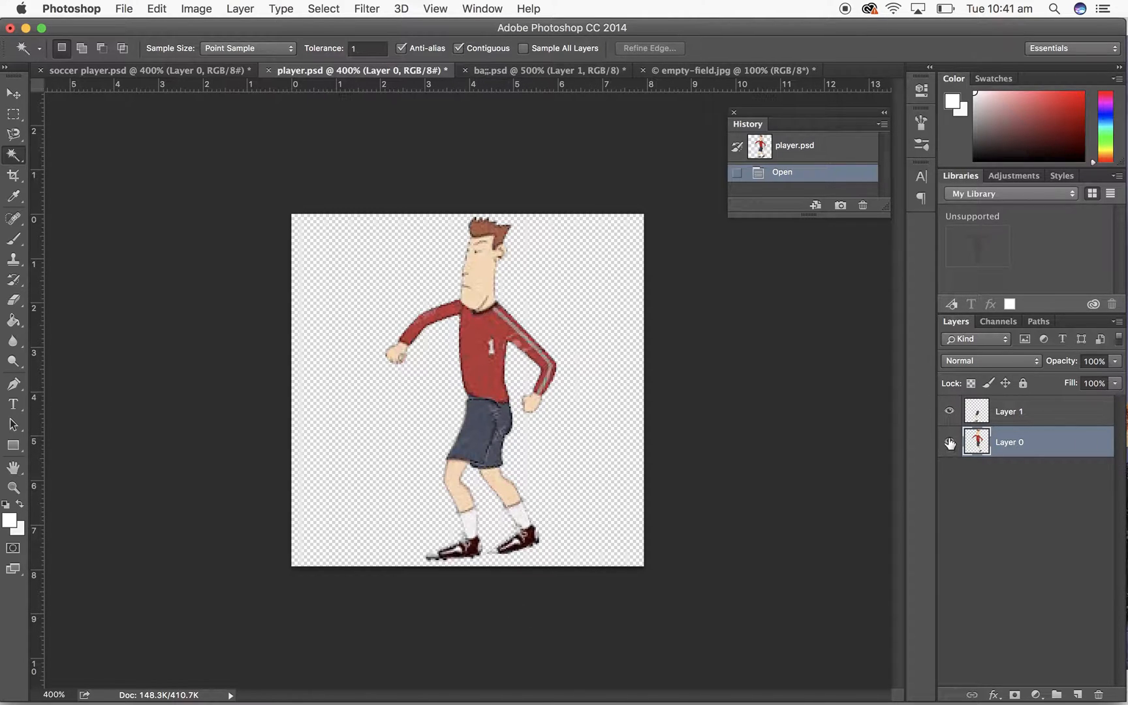
{"action": "left_click", "coordinate": [949, 442]}
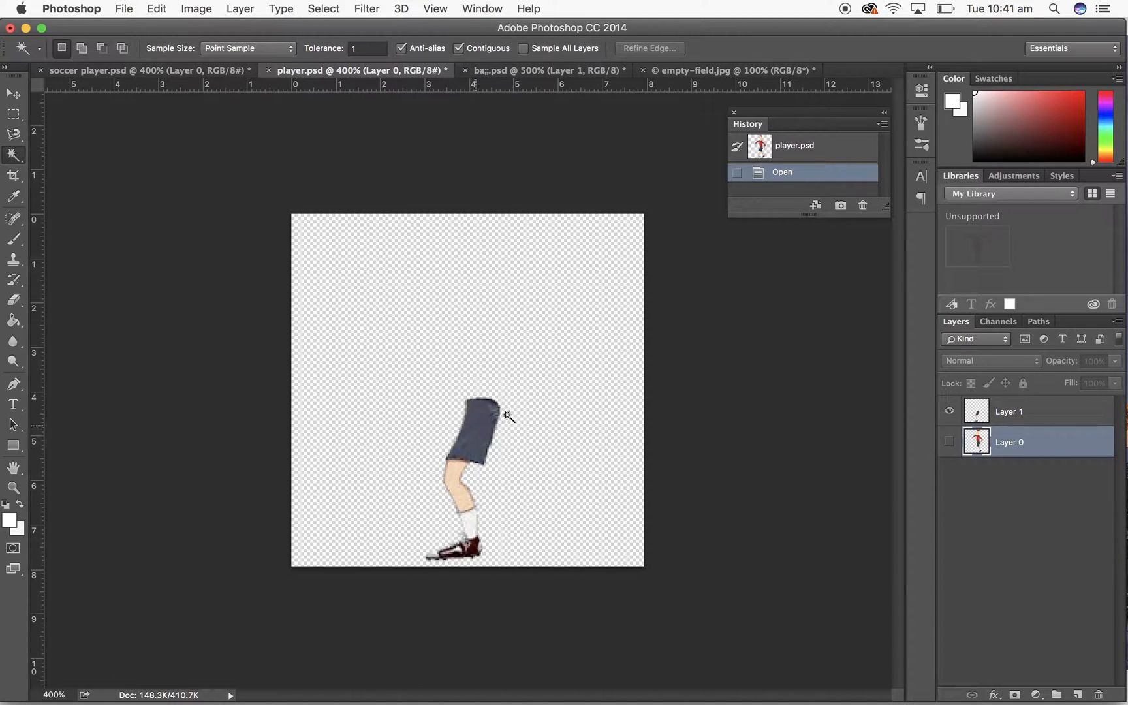
{"action": "left_click", "coordinate": [949, 442]}
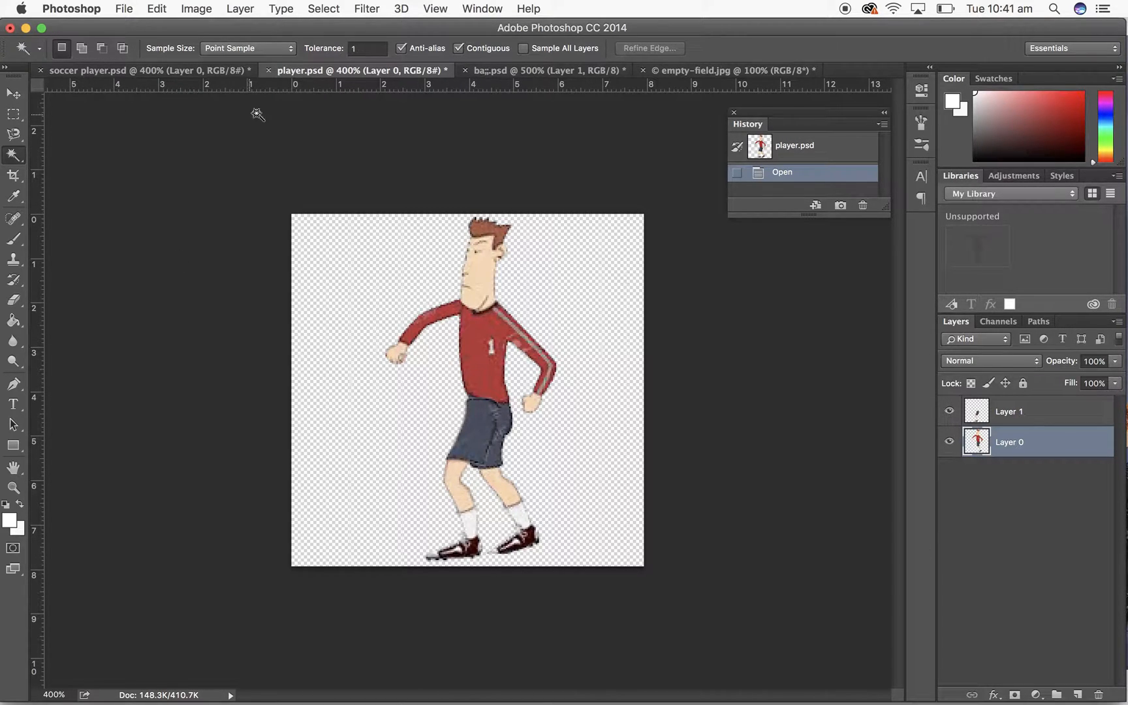
- Duplicate Layer 0 of soccer player.psd as Layer 0 copy and hide the original layer
{"action": "left_click", "coordinate": [186, 71]}
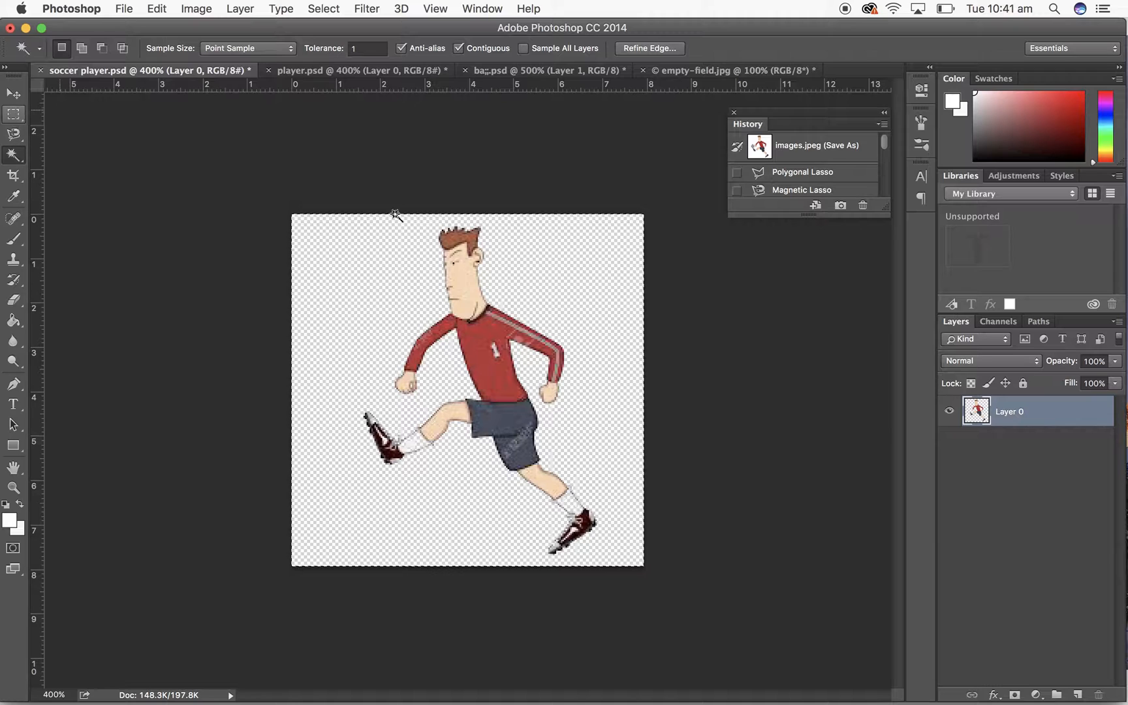
{"action": "left_click", "coordinate": [1017, 417]}
{"action": "right_click", "coordinate": [1018, 418]}
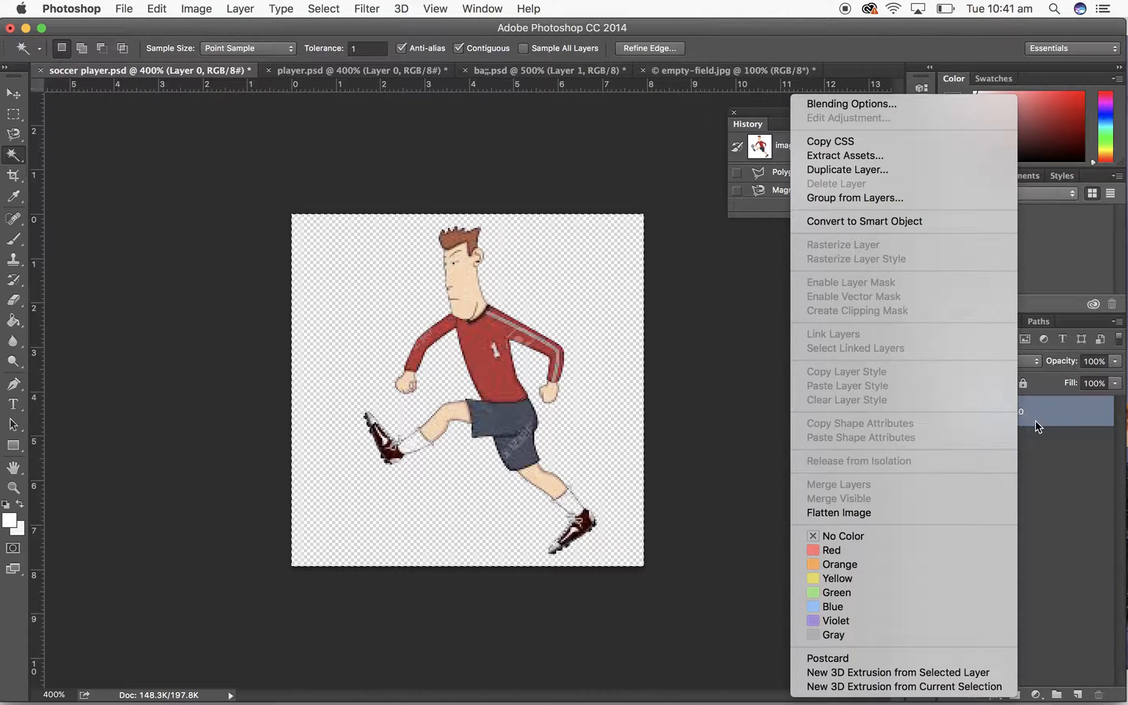
{"action": "left_click", "coordinate": [937, 172]}
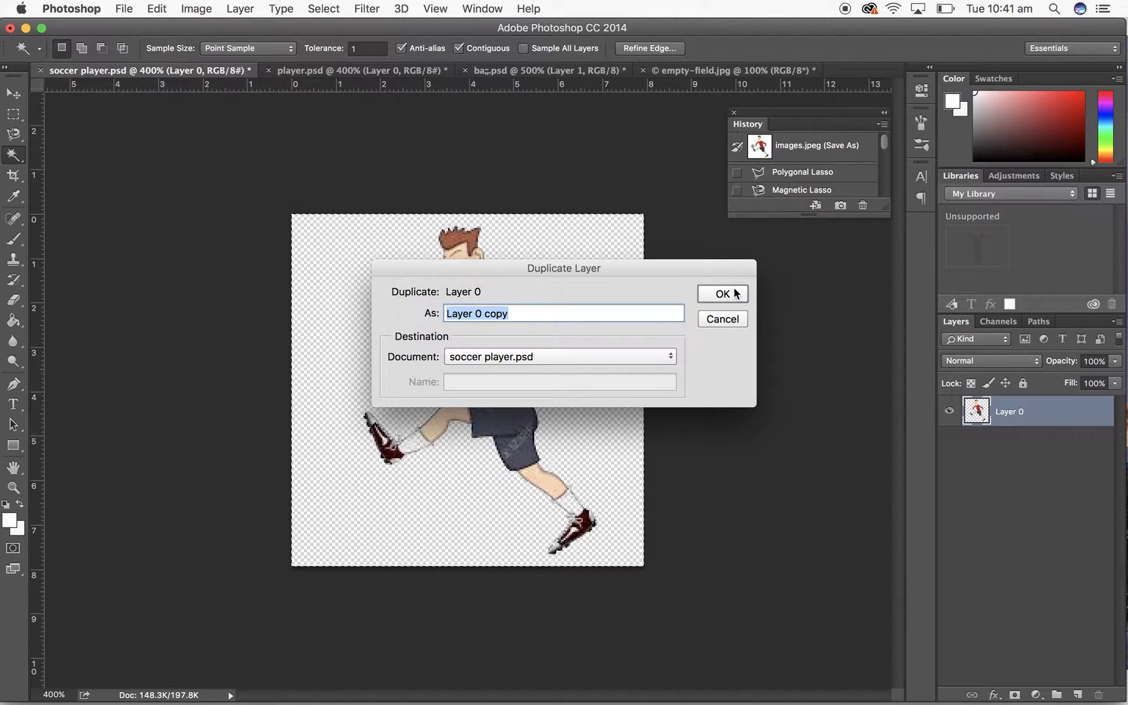
{"action": "left_click", "coordinate": [723, 294]}
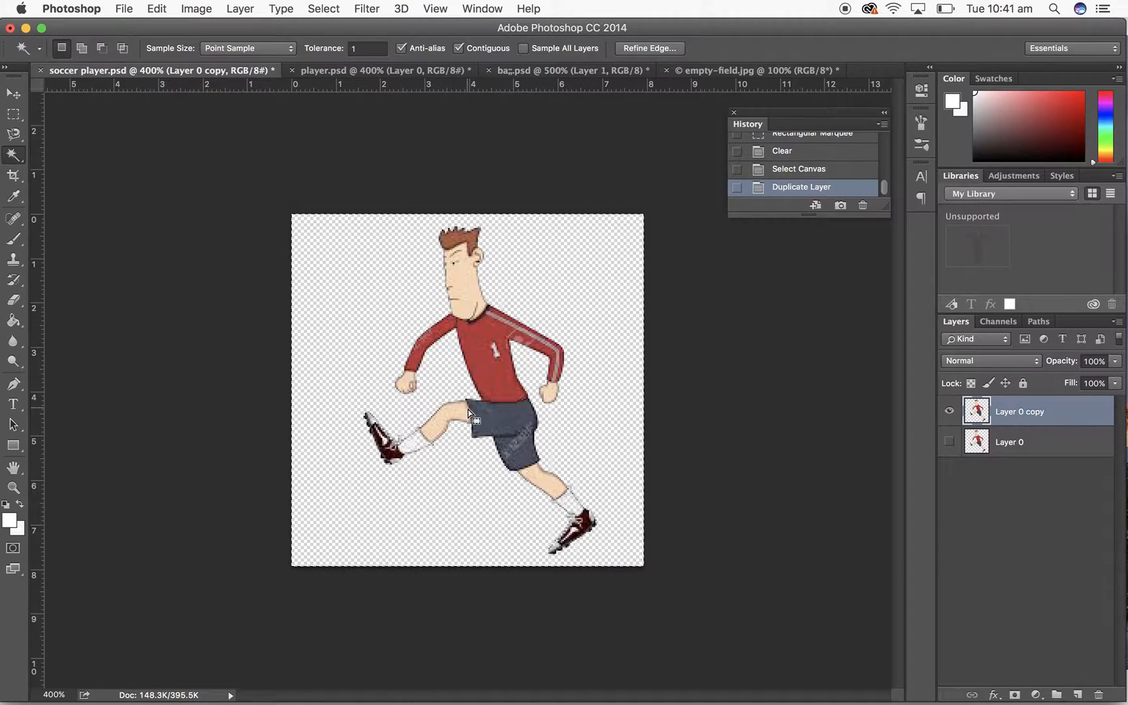
- Cut a rectangle around the raised leg and shorts on Layer 0 copy, clear the rest of the layer and paste the cut piece back
{"action": "left_click", "coordinate": [13, 113]}
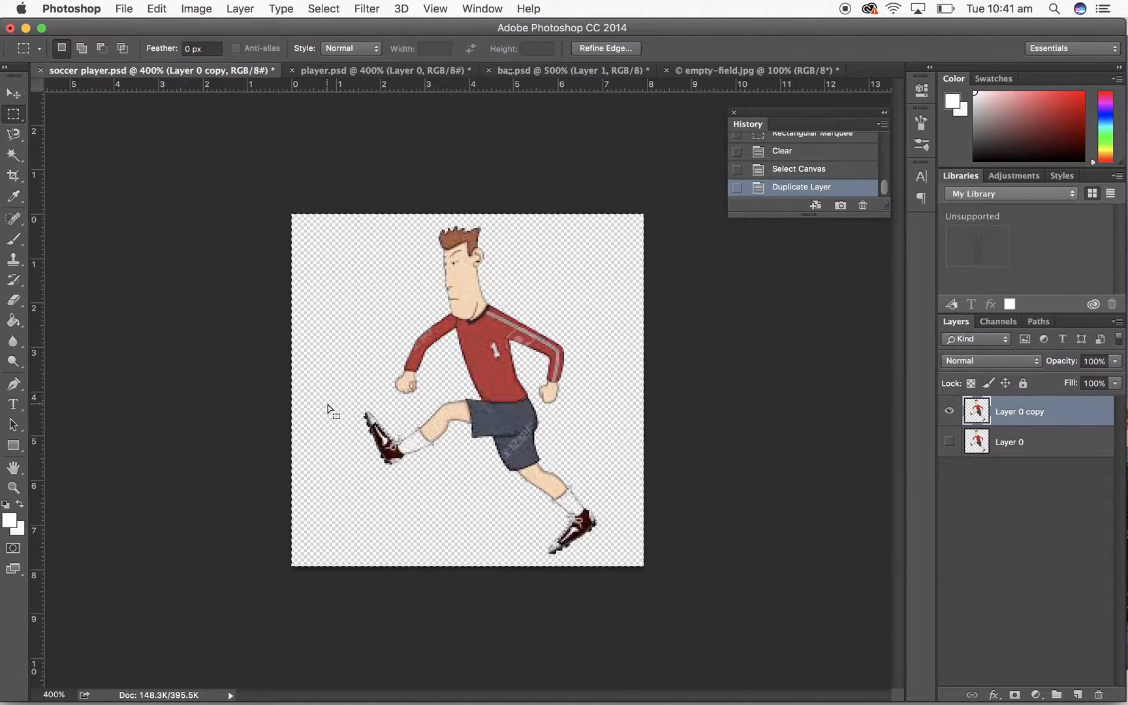
{"action": "left_click", "coordinate": [353, 403]}
{"action": "left_click_drag", "start_coordinate": [351, 403], "coordinate": [552, 477]}
{"action": "key", "text": "Up"}
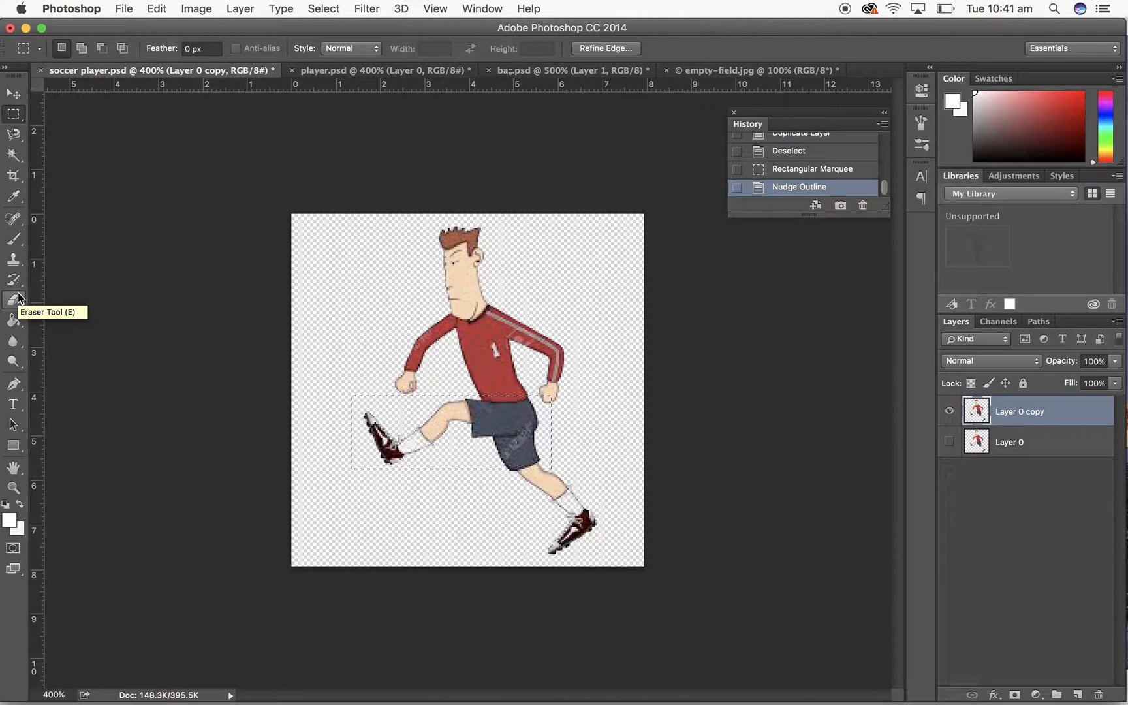
{"action": "key", "text": "super+x"}
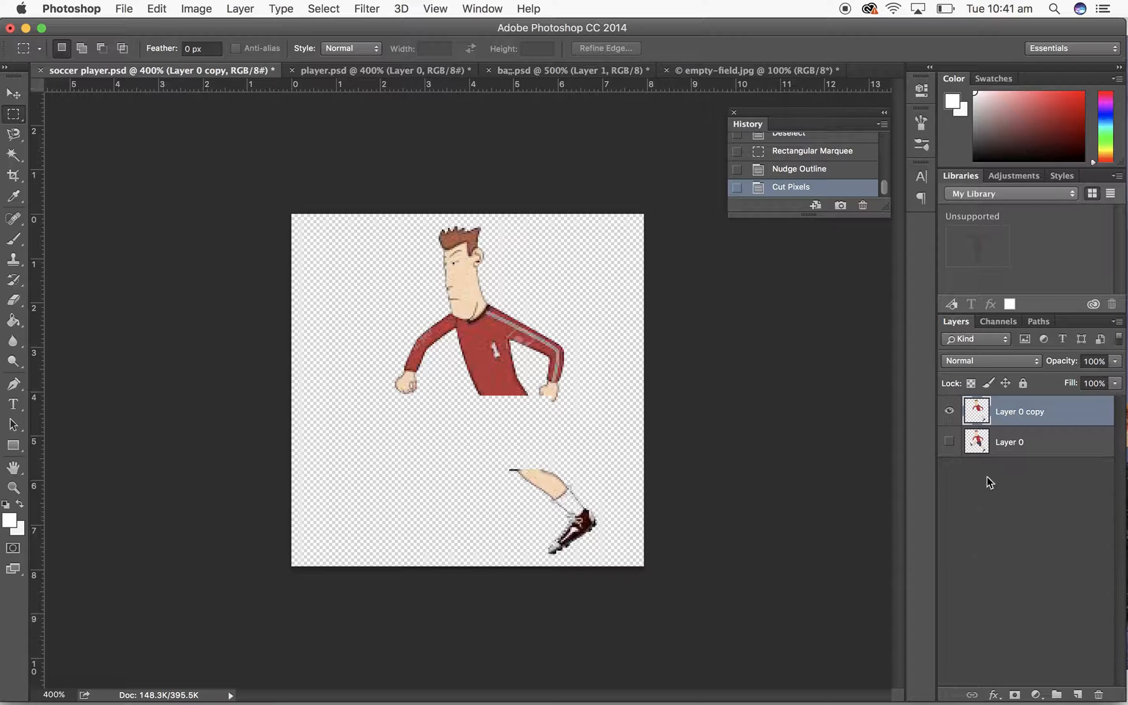
{"action": "key", "text": "super+a"}
{"action": "key", "text": "Delete"}
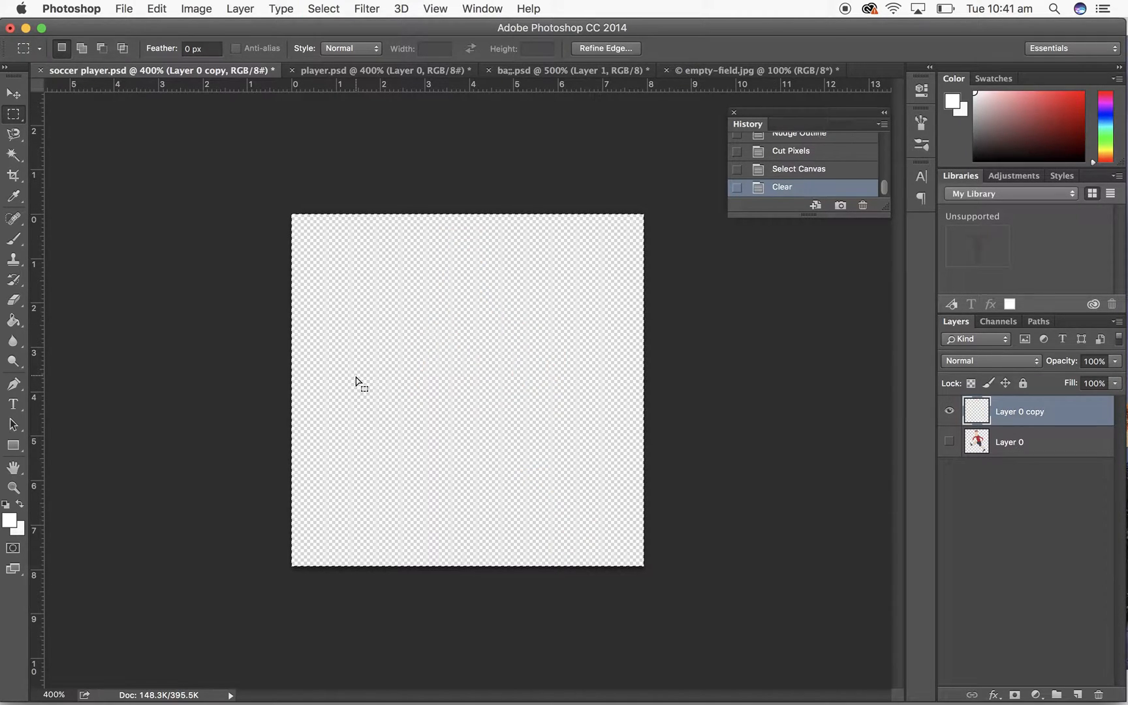
{"action": "key", "text": "super+v"}
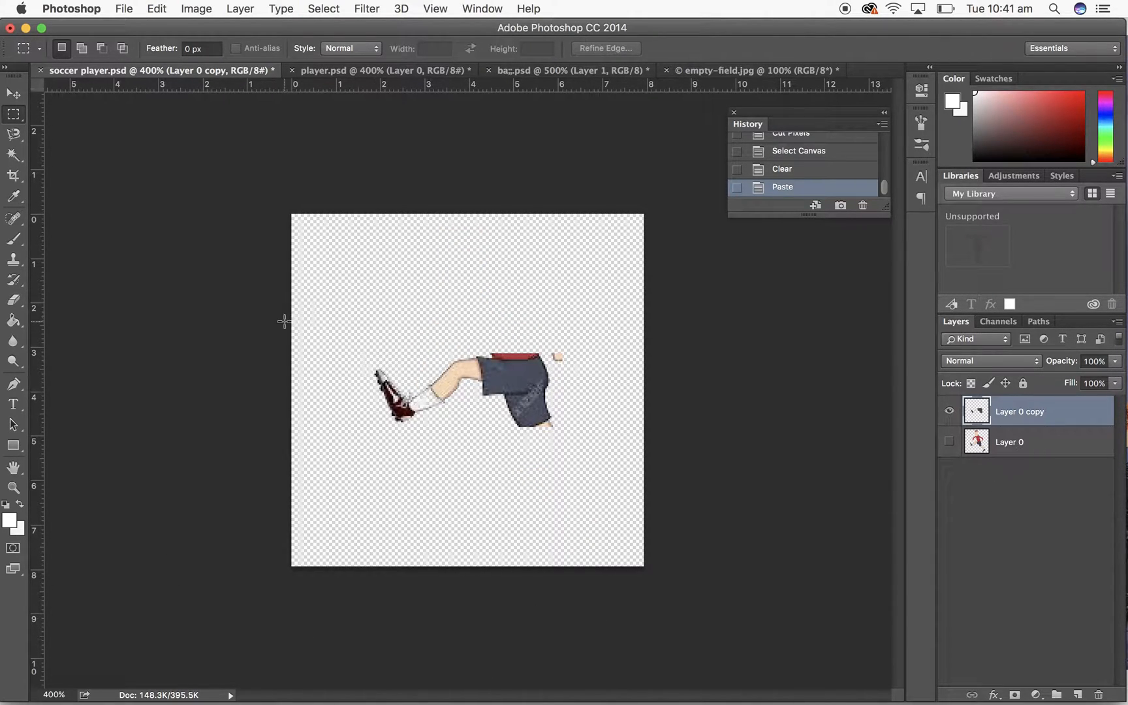
- Erase the standing leg's shorts and the shirt and hand remnants around the raised leg with the 78 px Eraser
{"action": "left_click", "coordinate": [14, 297]}
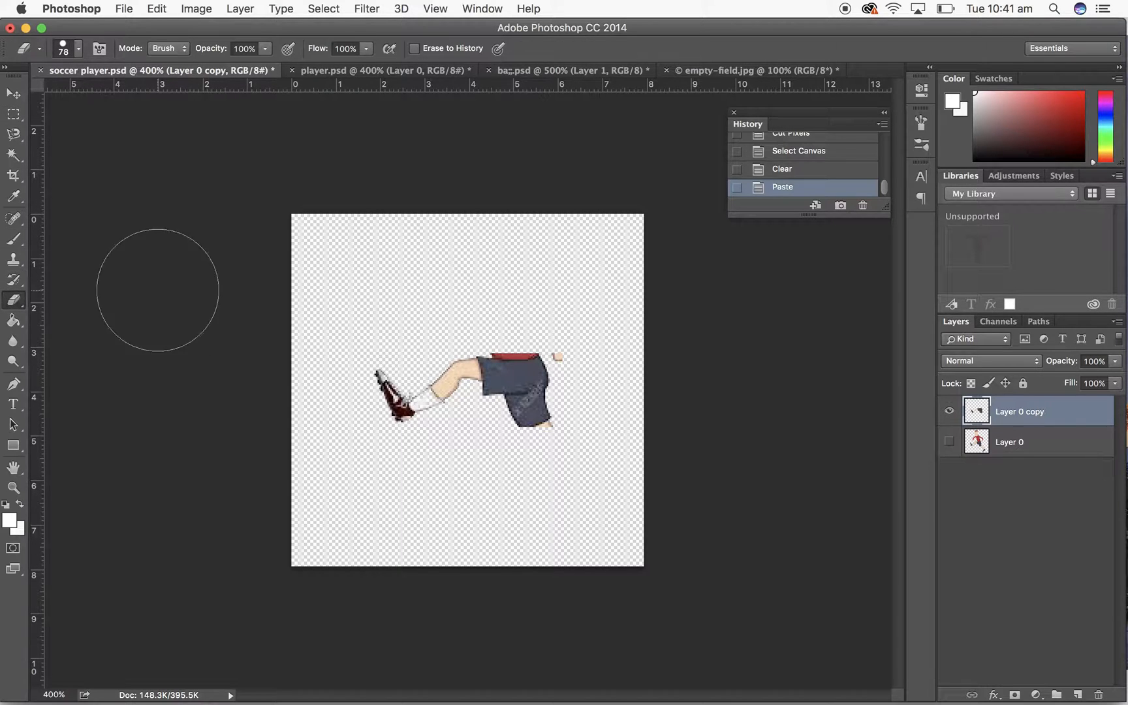
{"action": "left_click", "coordinate": [536, 461]}
{"action": "left_click", "coordinate": [522, 454]}
{"action": "left_click", "coordinate": [523, 454]}
{"action": "left_click", "coordinate": [522, 454]}
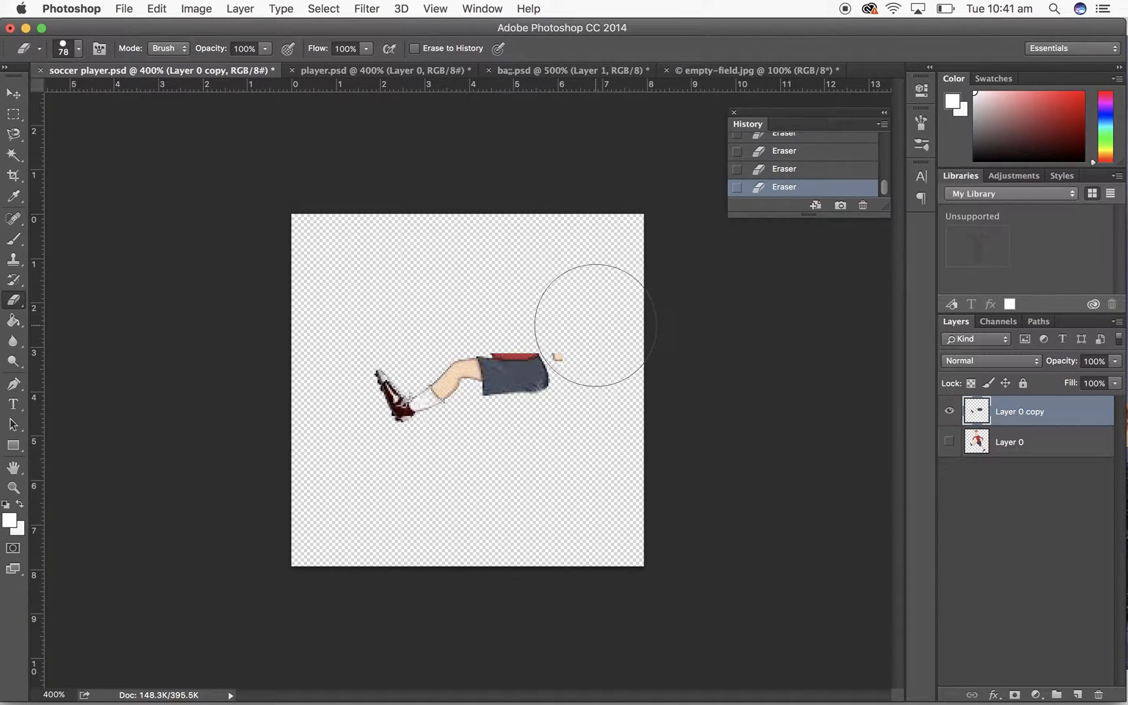
{"action": "left_click_drag", "start_coordinate": [516, 355], "coordinate": [519, 301]}
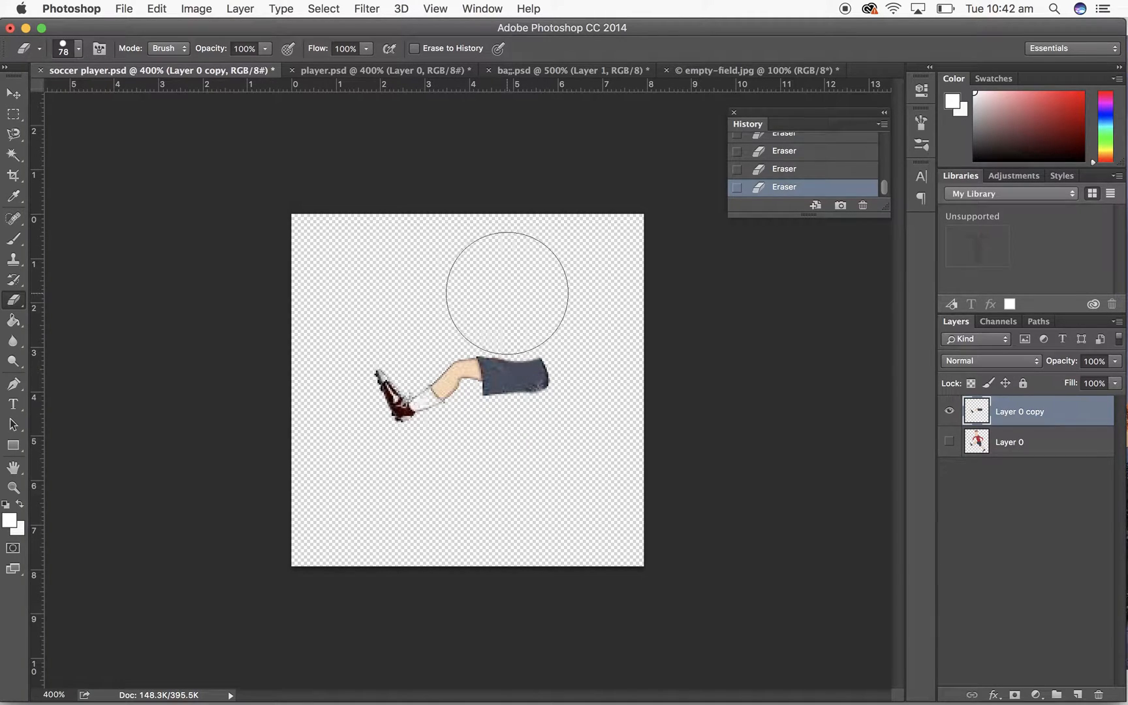
- Show Layer 0, hide Layer 0 copy, and erase the raised leg from Layer 0
{"action": "left_click", "coordinate": [950, 442]}
{"action": "left_click", "coordinate": [949, 412]}
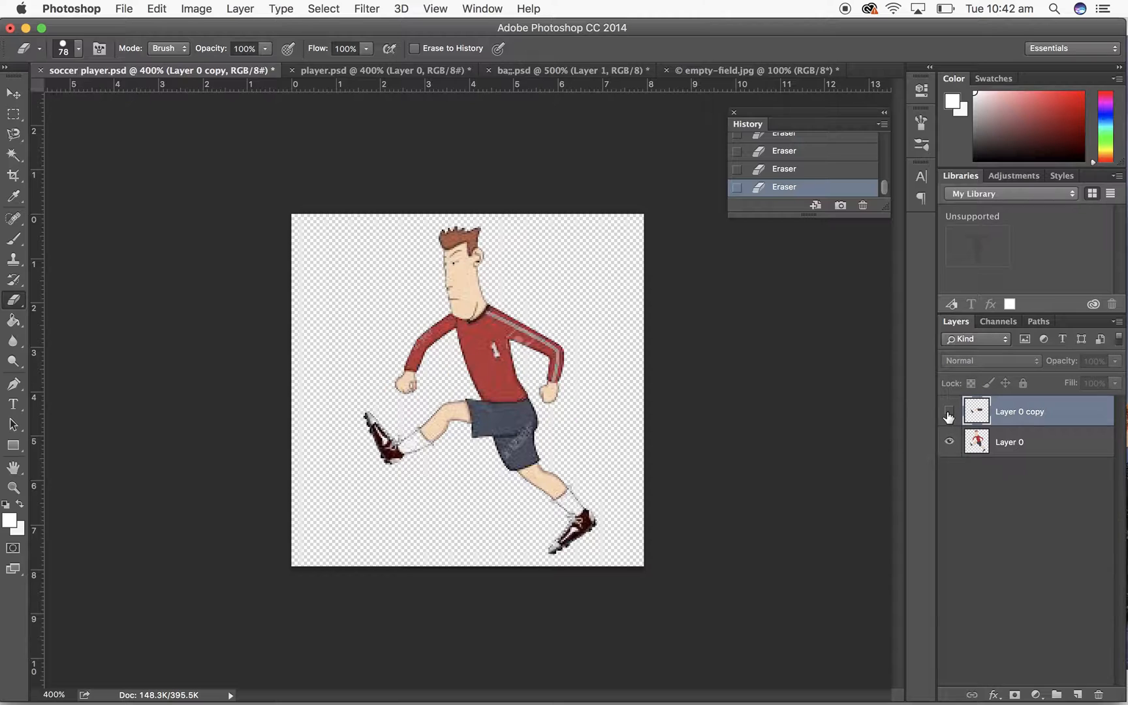
{"action": "left_click", "coordinate": [1047, 449]}
{"action": "mouse_move", "coordinate": [340, 479]}
{"action": "left_mouse_down"}
{"action": "mouse_move", "coordinate": [370, 461]}
{"action": "mouse_move", "coordinate": [373, 494]}
{"action": "mouse_move", "coordinate": [415, 443]}
{"action": "mouse_move", "coordinate": [423, 479]}
{"action": "mouse_move", "coordinate": [460, 425]}
{"action": "left_mouse_up"}
- Set the Eraser size to 35 px and erase the leftover front edge of the raised leg's shorts on Layer 0
{"action": "left_click", "coordinate": [79, 50]}
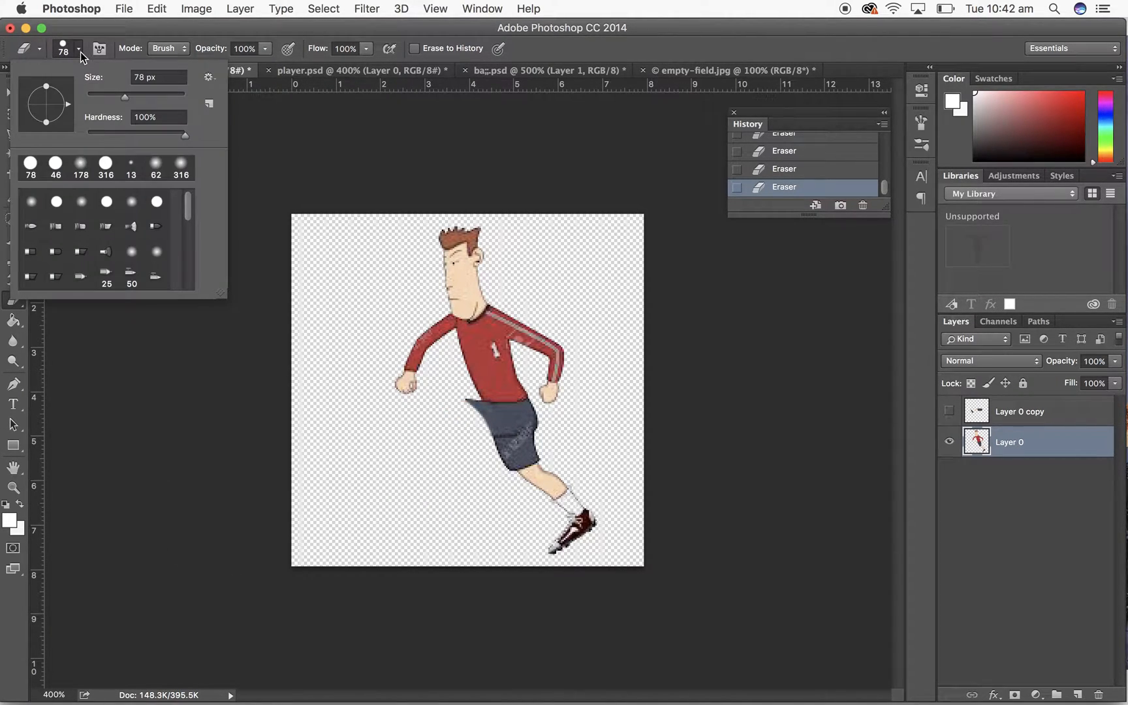
{"action": "left_click_drag", "start_coordinate": [112, 95], "coordinate": [110, 96]}
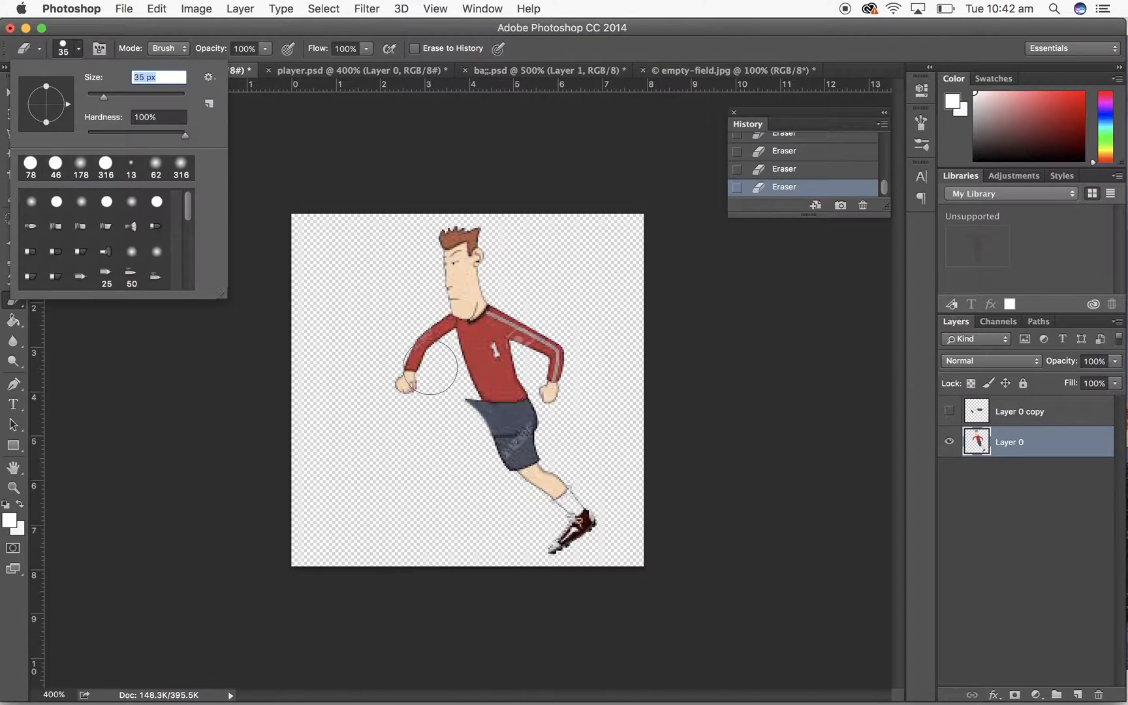
{"action": "left_click", "coordinate": [455, 418]}
{"action": "left_click", "coordinate": [469, 450]}
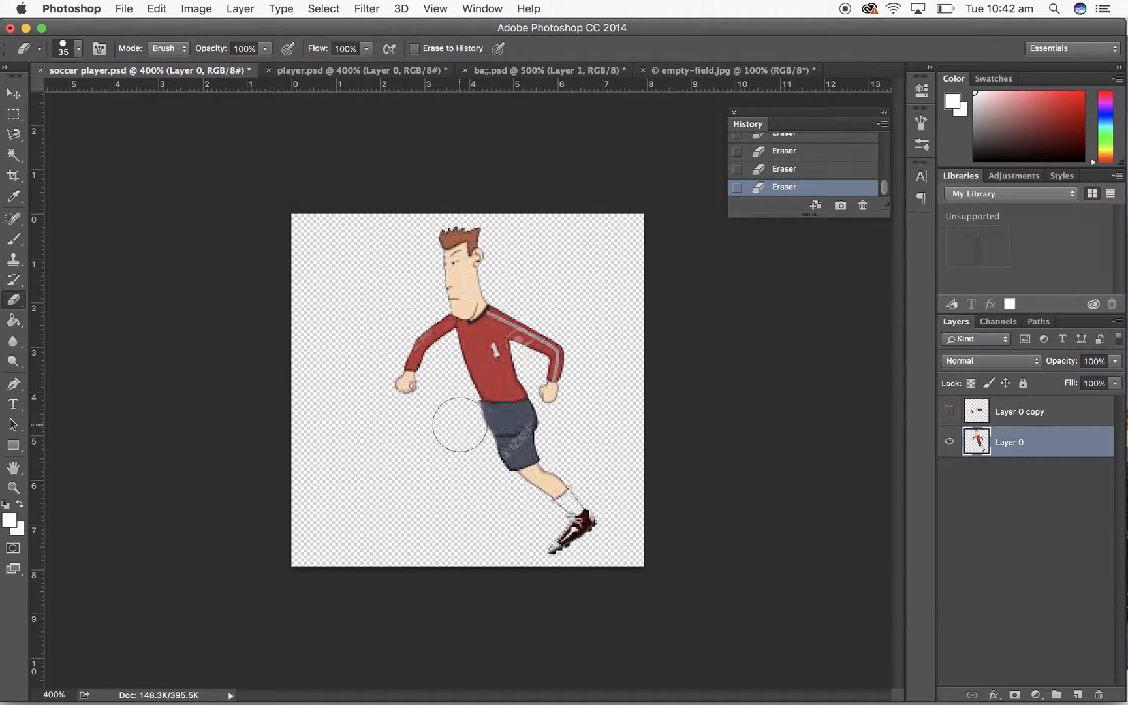
- Show Layer 0 copy and rotate Layer 0 clockwise with Free Transform until the player's body stands upright
{"action": "left_click", "coordinate": [950, 412]}
{"action": "left_click", "coordinate": [13, 96]}
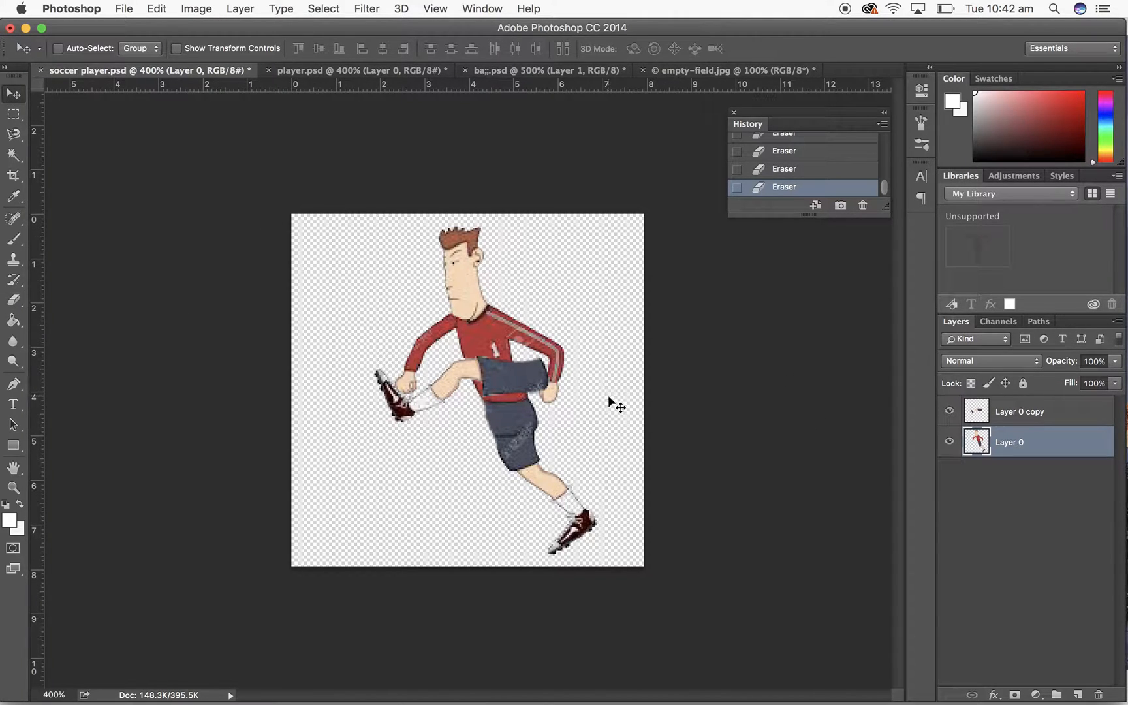
{"action": "mouse_move", "coordinate": [501, 377]}
{"action": "left_mouse_down"}
{"action": "mouse_move", "coordinate": [476, 449]}
{"action": "mouse_move", "coordinate": [517, 348]}
{"action": "mouse_move", "coordinate": [504, 385]}
{"action": "mouse_move", "coordinate": [501, 373]}
{"action": "left_mouse_up"}
{"action": "key", "text": "super+t"}
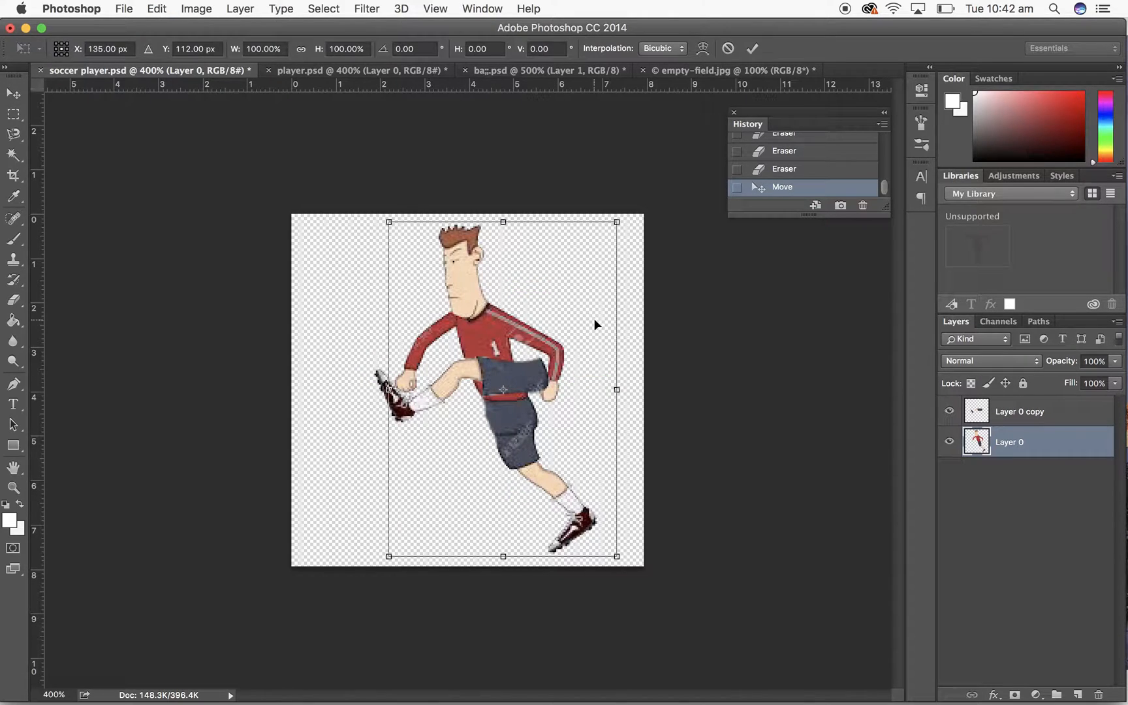
{"action": "left_click_drag", "start_coordinate": [629, 221], "coordinate": [679, 246]}
{"action": "key", "text": "Return"}
- Rotate the raised leg on Layer 0 copy by -76.61° with Free Transform and place its shorts over the standing leg's shorts
{"action": "left_click", "coordinate": [169, 5]}
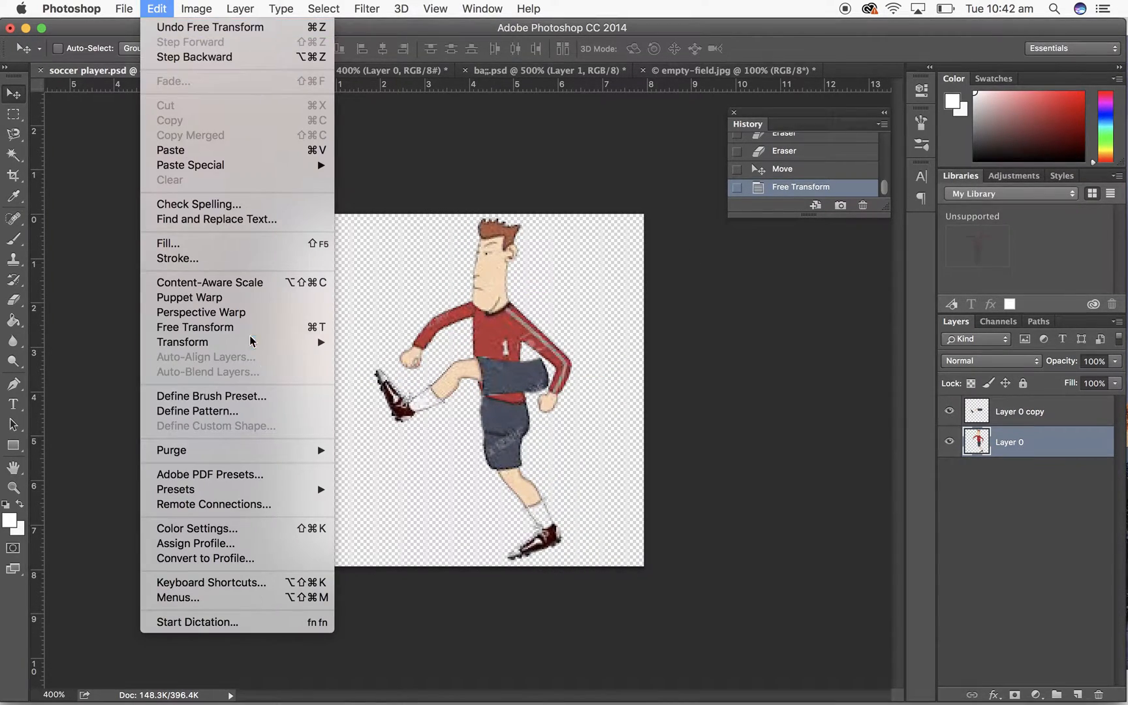
{"action": "left_click", "coordinate": [1021, 439]}
{"action": "left_click", "coordinate": [1017, 418]}
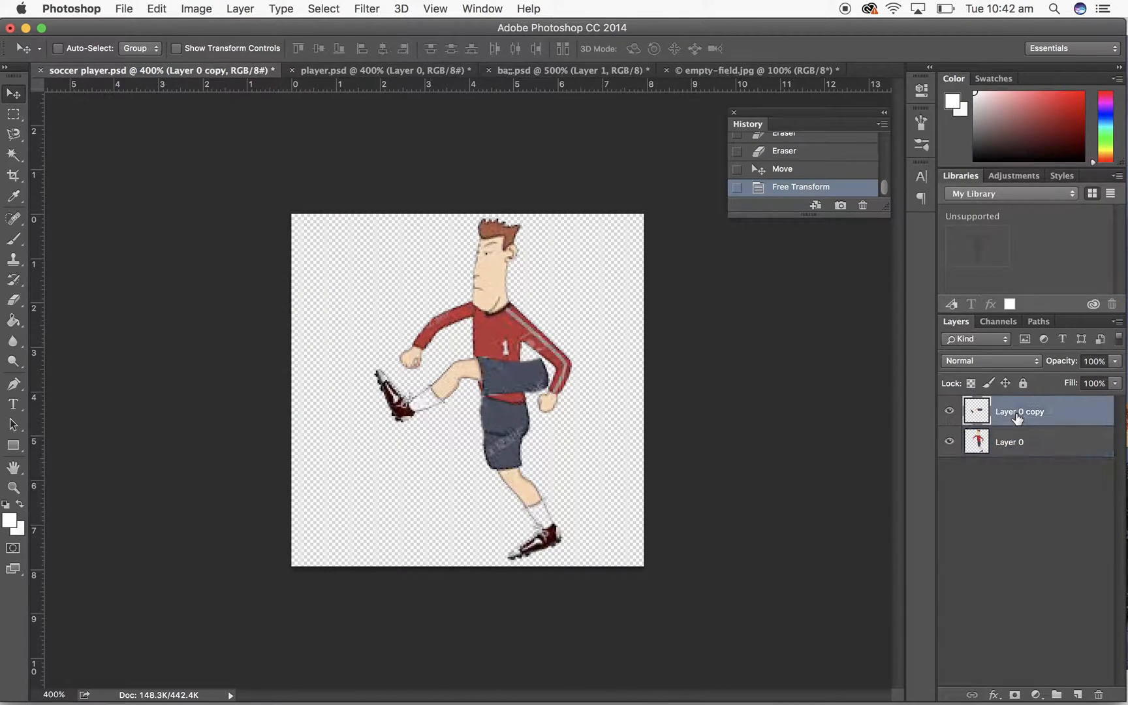
{"action": "left_click", "coordinate": [169, 12]}
{"action": "left_click", "coordinate": [252, 327]}
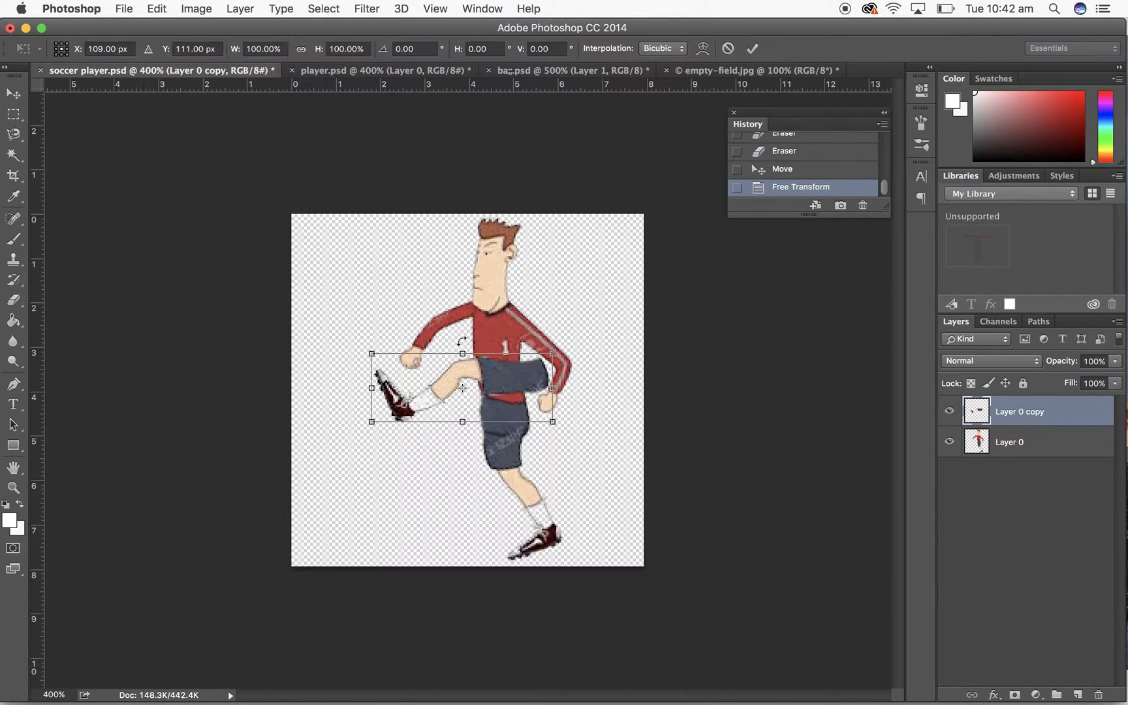
{"action": "left_click_drag", "start_coordinate": [563, 349], "coordinate": [446, 250]}
{"action": "left_click_drag", "start_coordinate": [467, 364], "coordinate": [494, 461]}
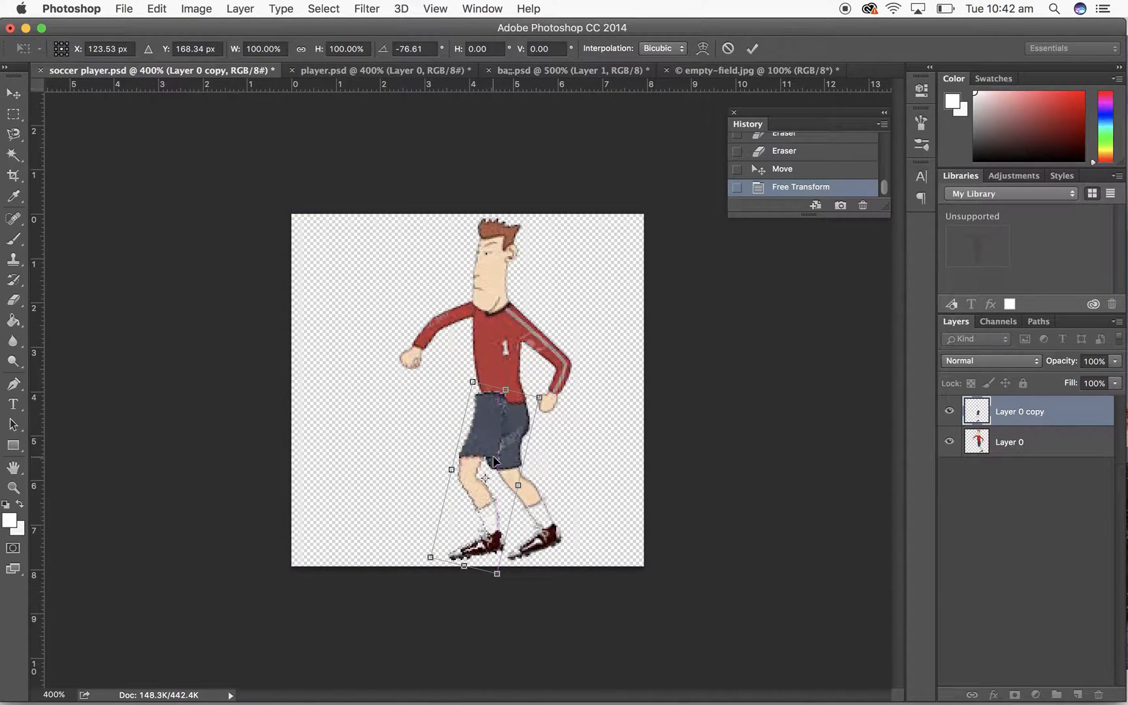
{"action": "left_click_drag", "start_coordinate": [494, 436], "coordinate": [503, 439]}
{"action": "key", "text": "Return"}
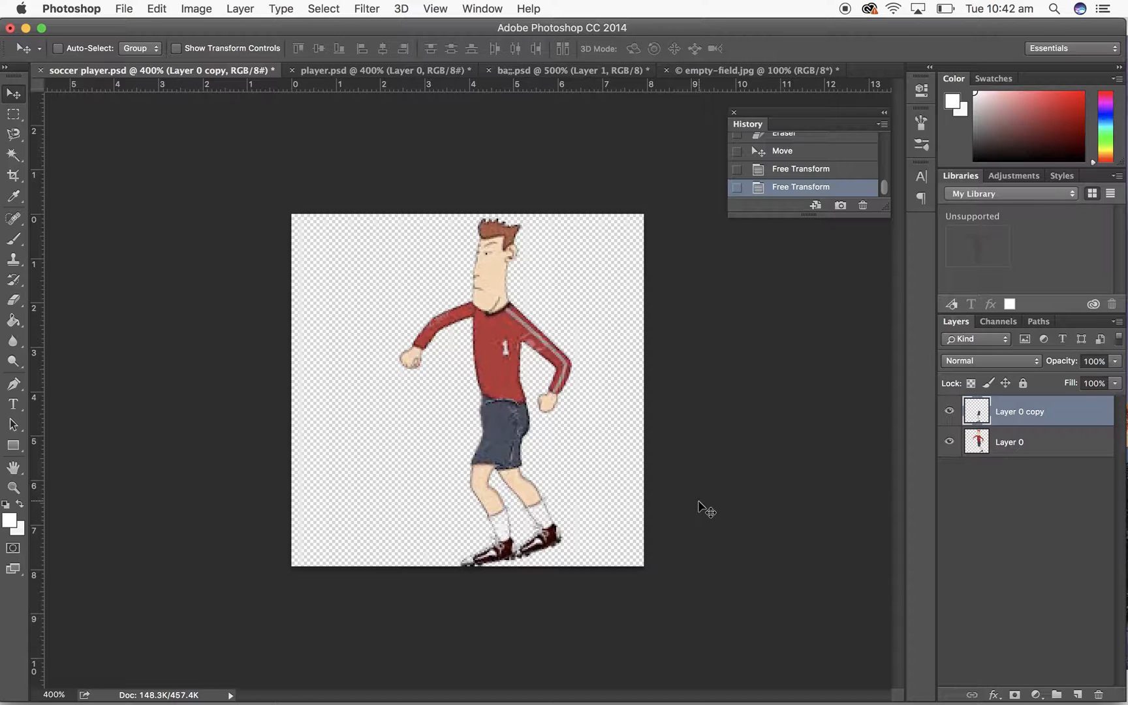
- Rotate the leg on Layer 0 copy 32.36° about the hip so it swings forward of the standing leg
{"action": "key", "text": "super+t"}
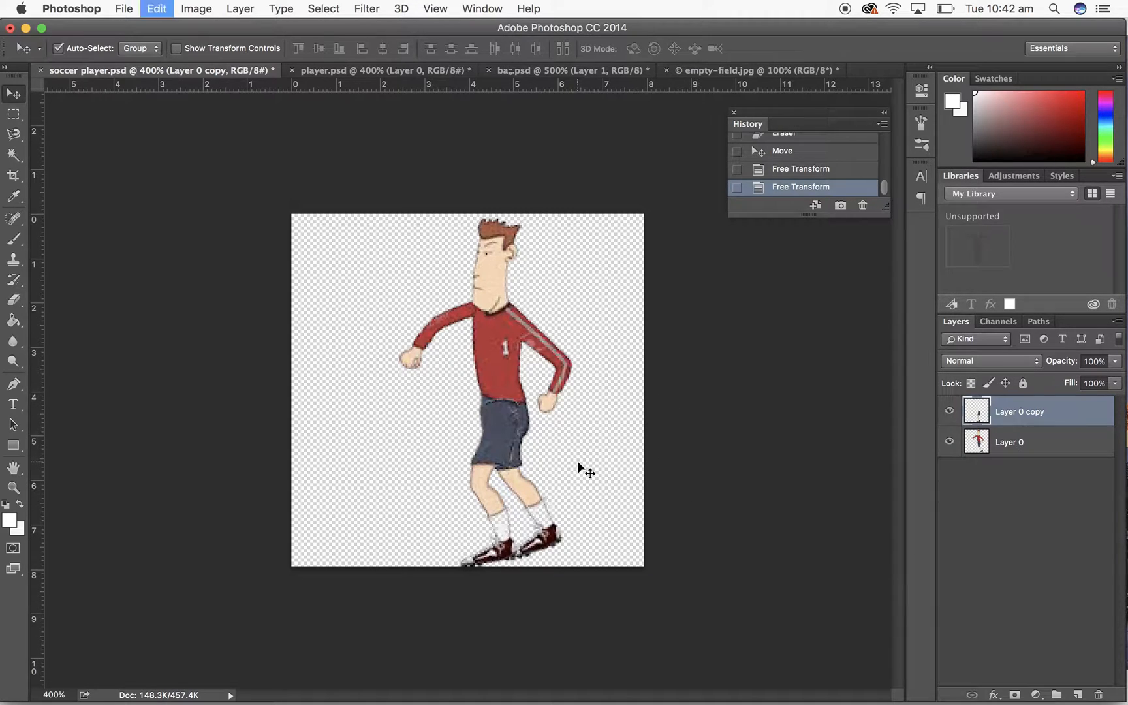
{"action": "left_click_drag", "start_coordinate": [491, 480], "coordinate": [568, 431]}
{"action": "key", "text": "super+z"}
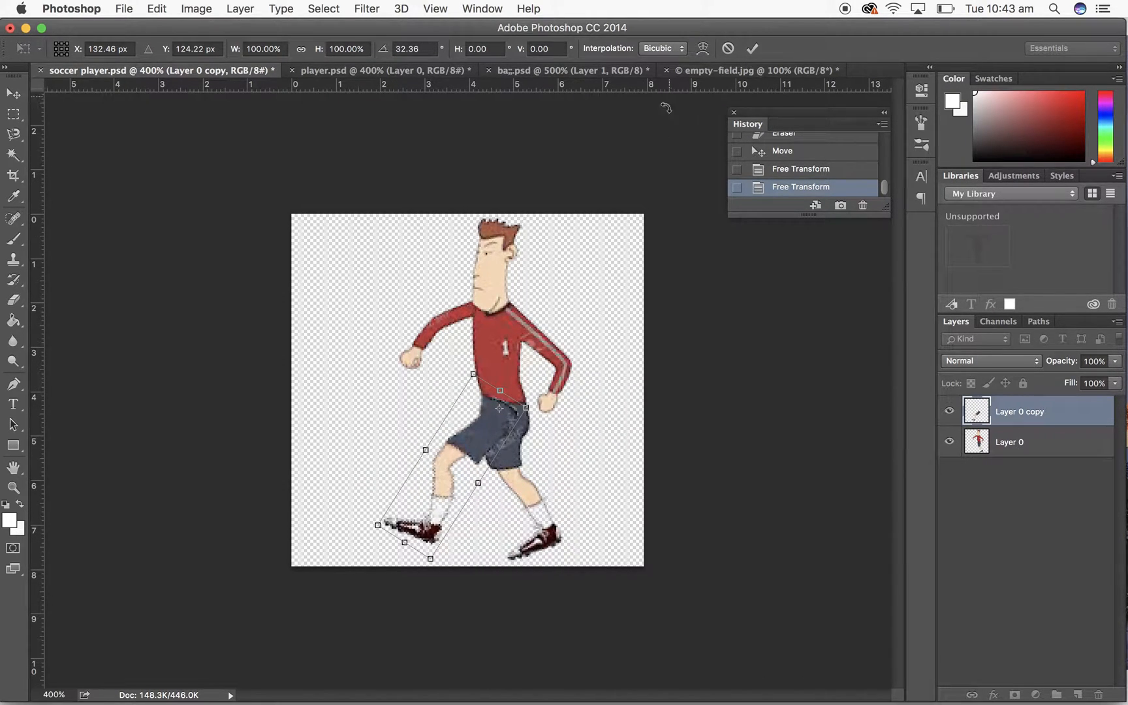
{"action": "left_click", "coordinate": [752, 50]}
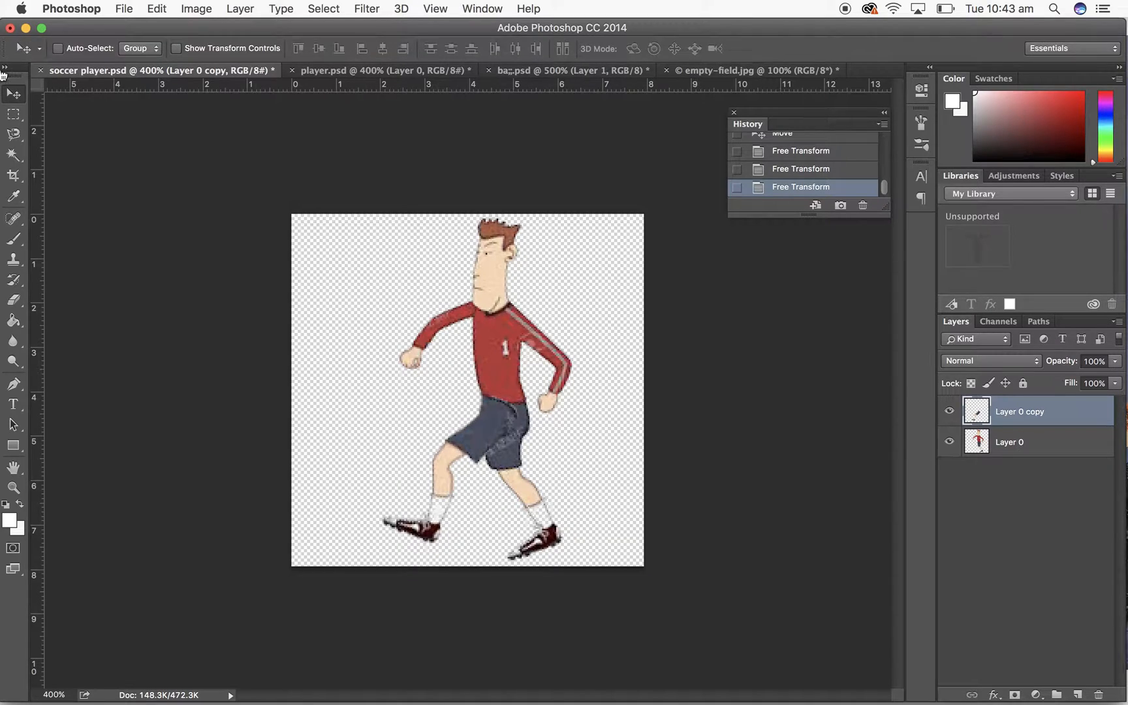
- Save the document as guy.psd on the Desktop in Photoshop format with layers and Maximize Compatibility on
{"action": "left_click", "coordinate": [118, 8]}
{"action": "left_click", "coordinate": [150, 173]}
{"action": "type", "text": "guy.psd"}
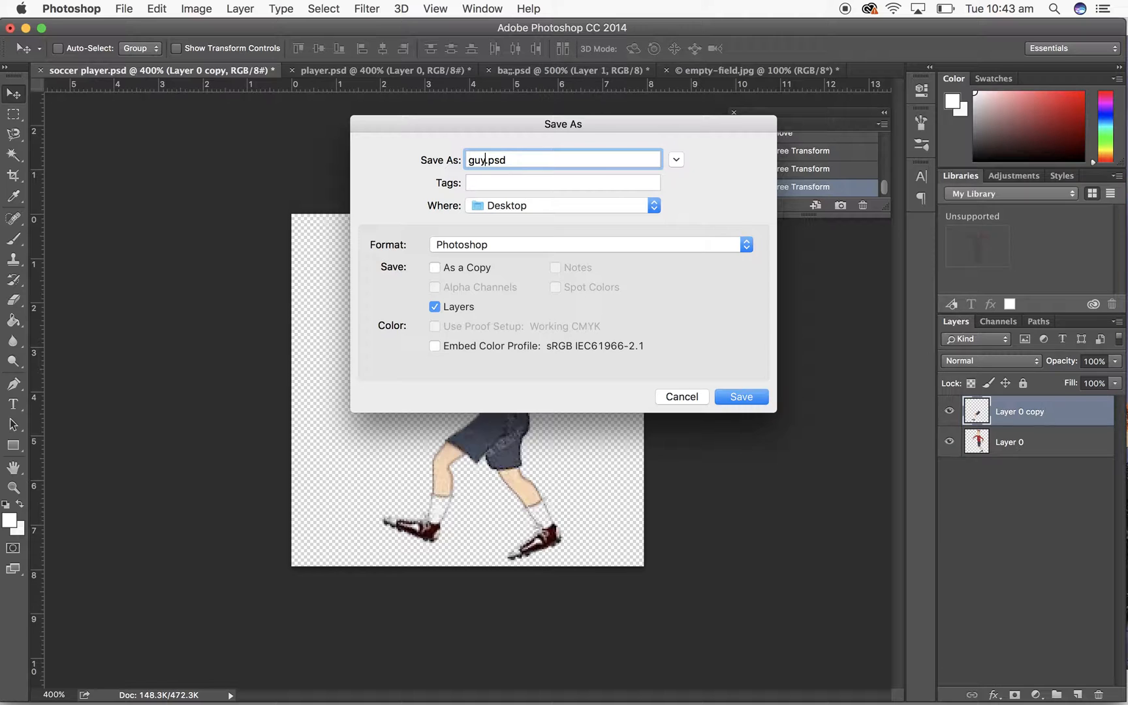
{"action": "left_click", "coordinate": [762, 400]}
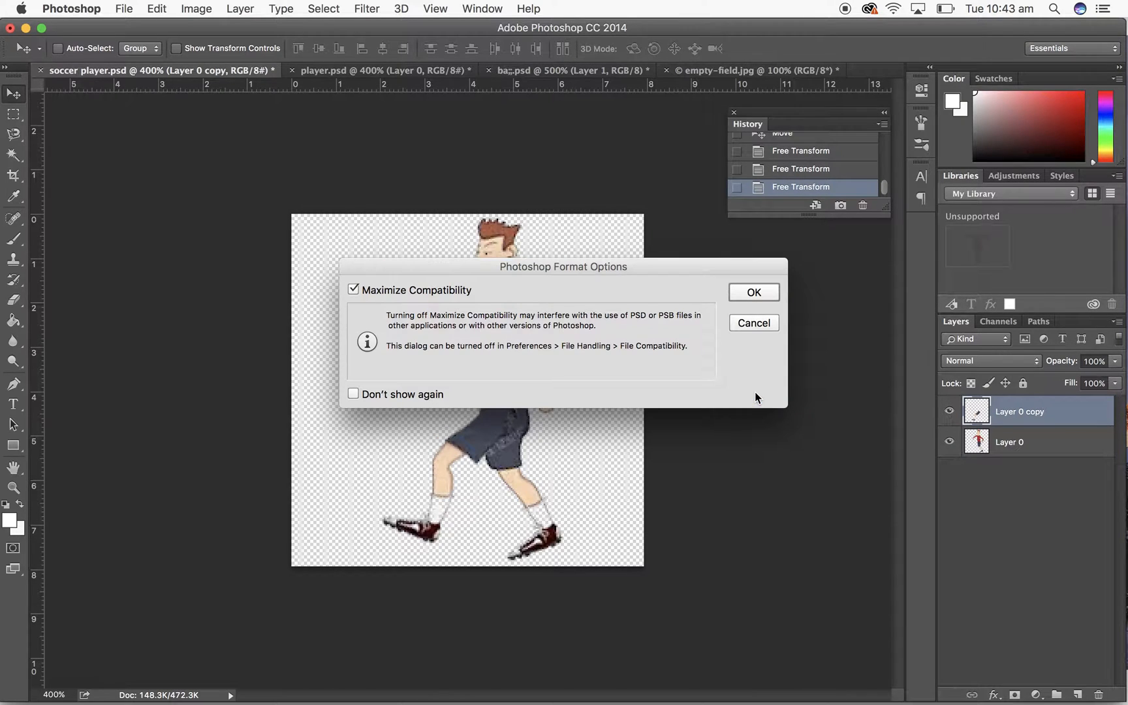
{"action": "left_click", "coordinate": [751, 293]}
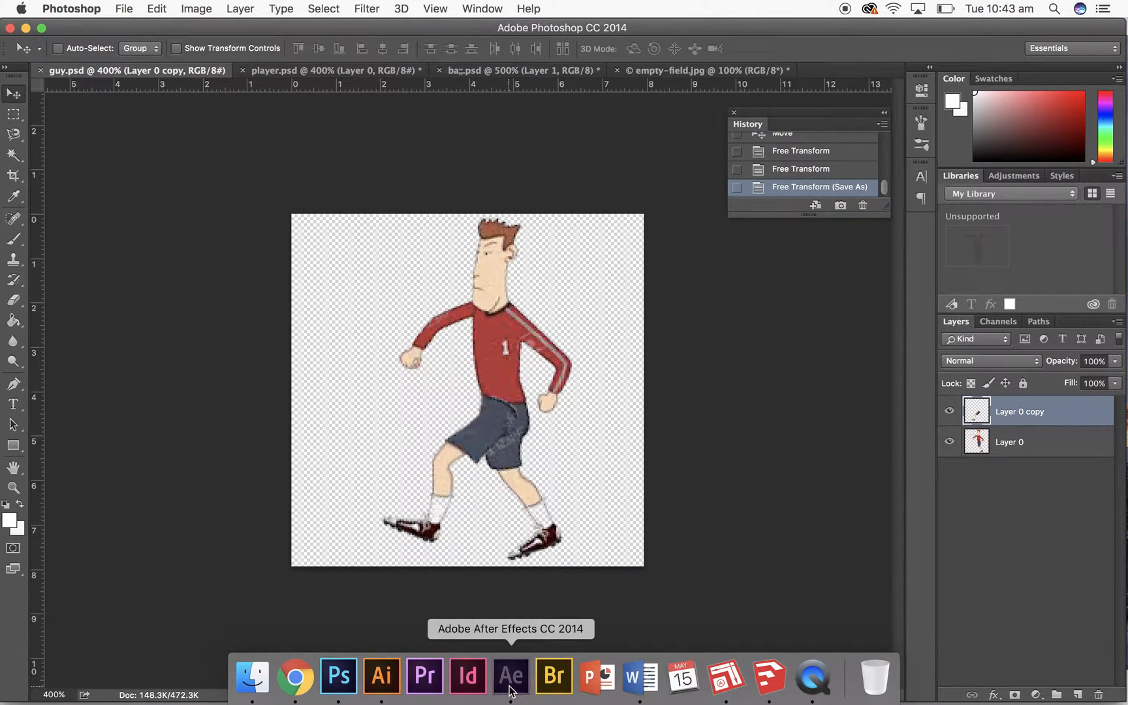
- Switch to After Effects and play back Comp 1 of the soccer player project
{"action": "left_click", "coordinate": [511, 687]}
{"action": "left_click", "coordinate": [134, 8]}
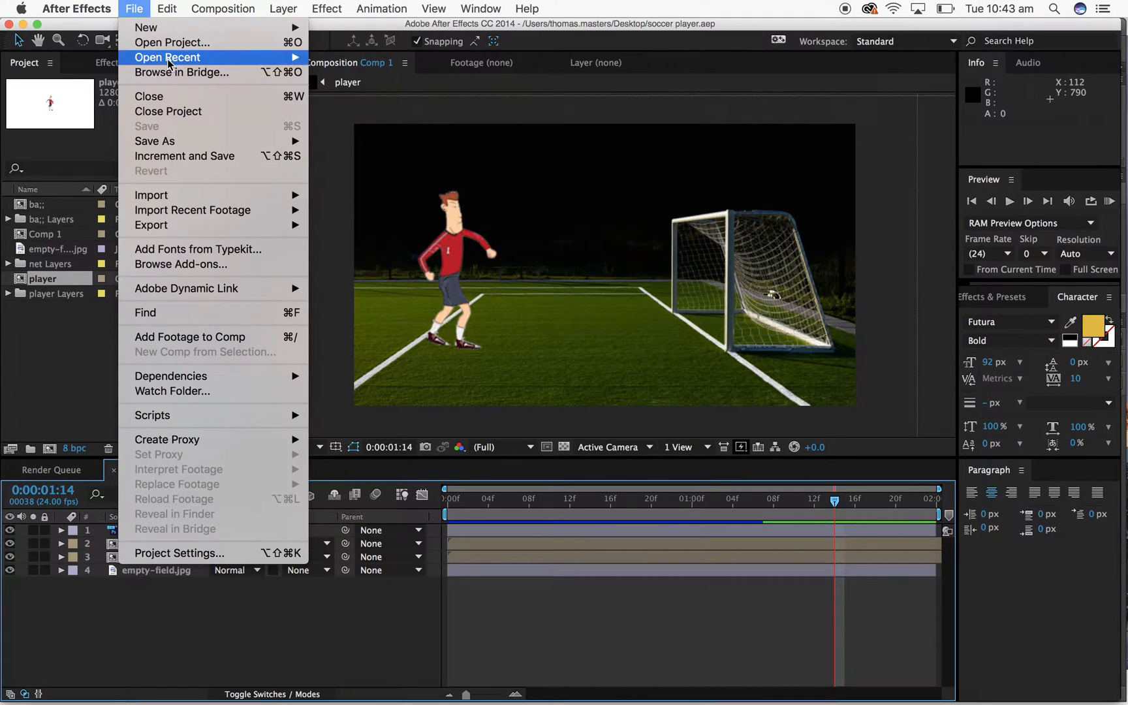
{"action": "left_click", "coordinate": [599, 277]}
{"action": "key", "text": "space"}
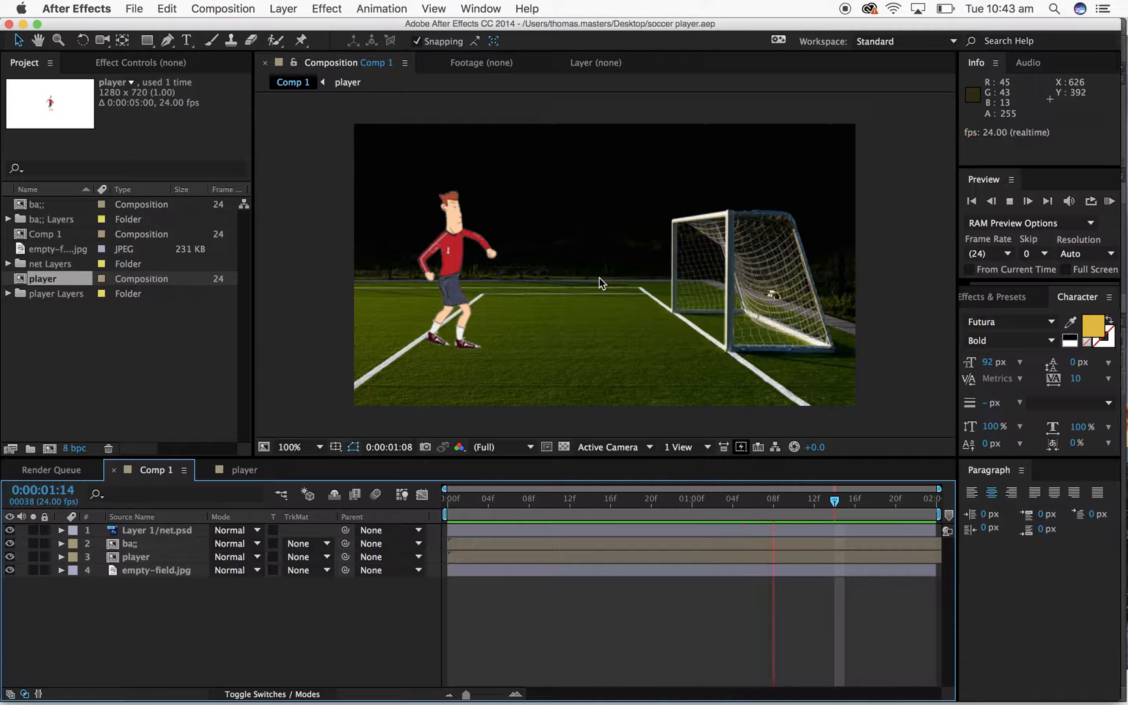
{"action": "key", "text": "space"}
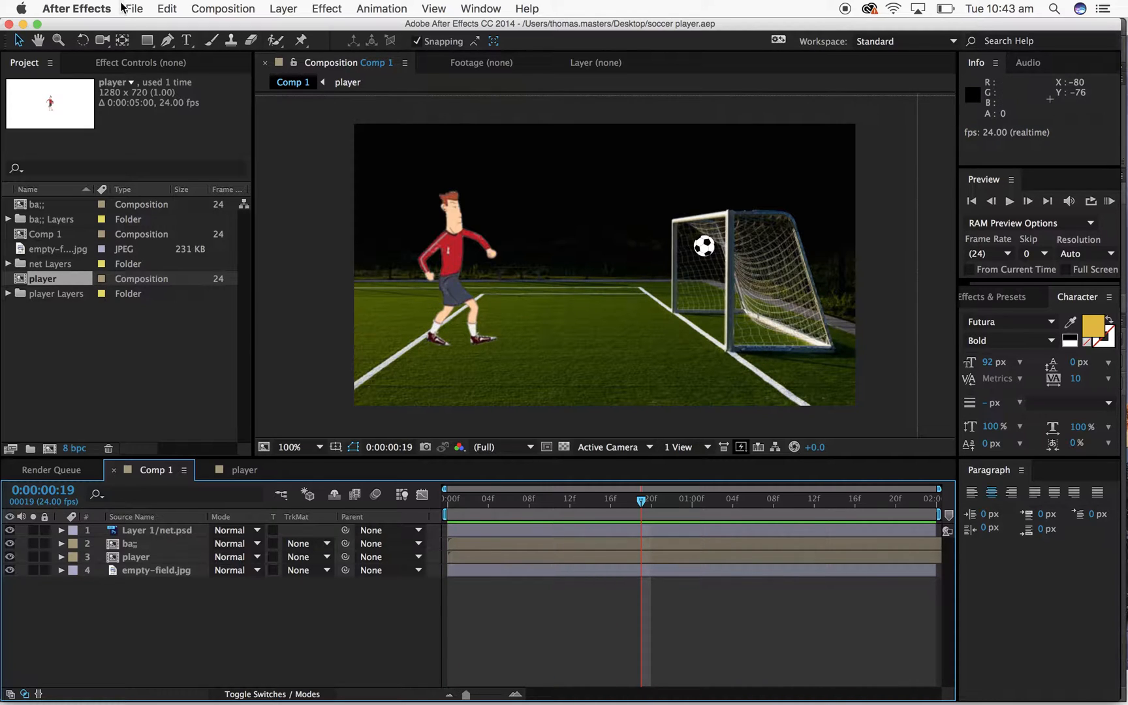
- Open the recent project v2.aep and play back its Comp 1 animation
{"action": "left_click", "coordinate": [124, 8]}
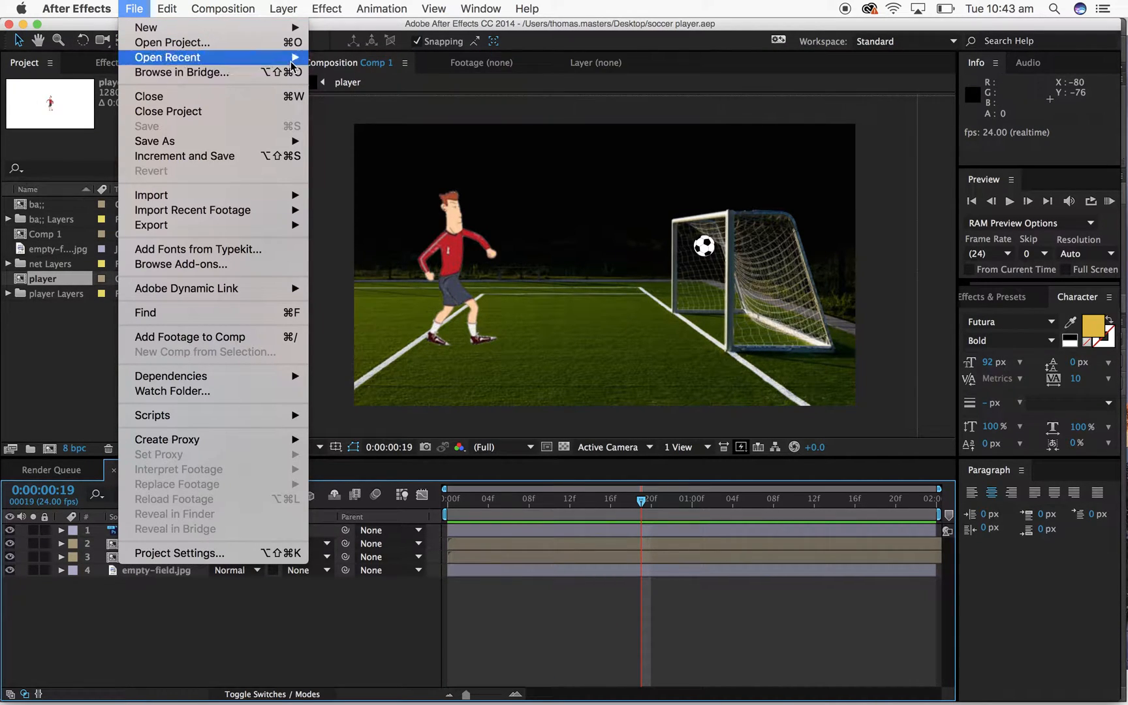
{"action": "mouse_move", "coordinate": [292, 65]}
{"action": "left_click", "coordinate": [464, 78]}
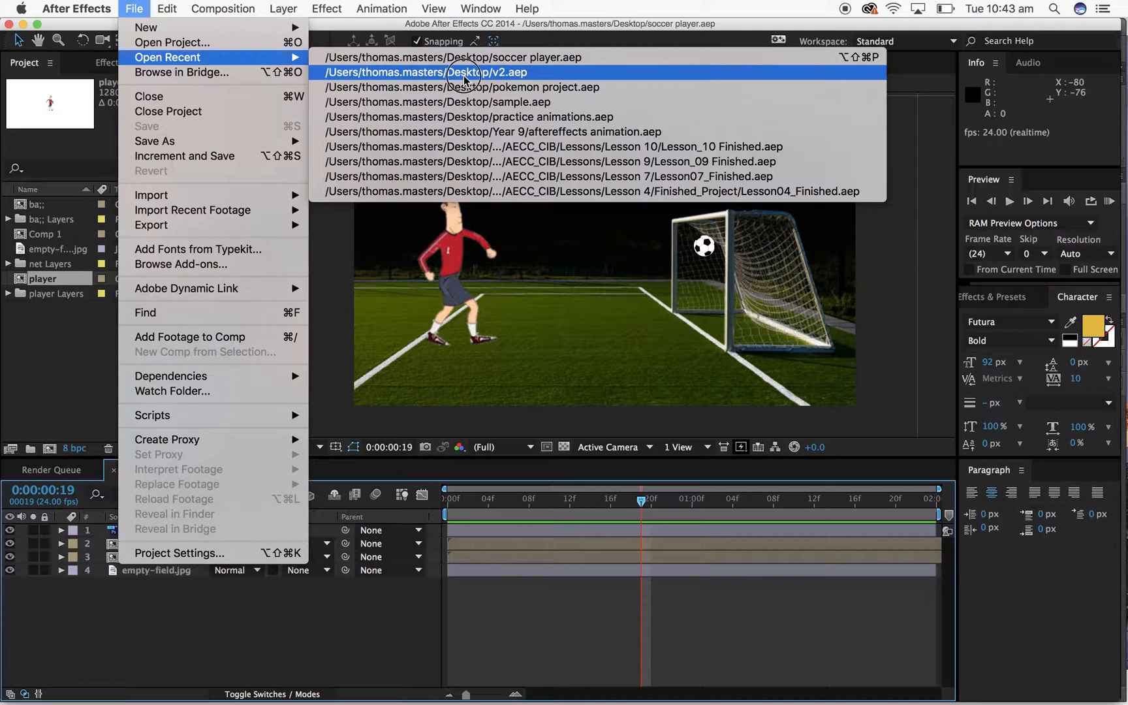
{"action": "key", "text": "space"}
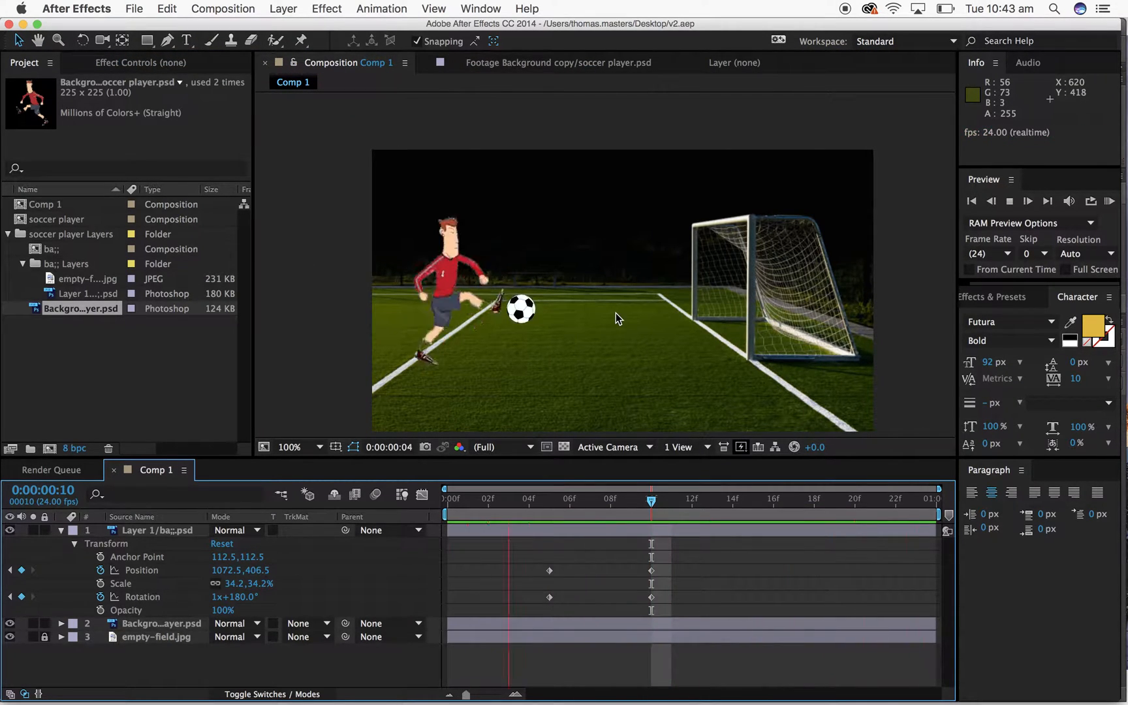
{"action": "key", "text": "space"}
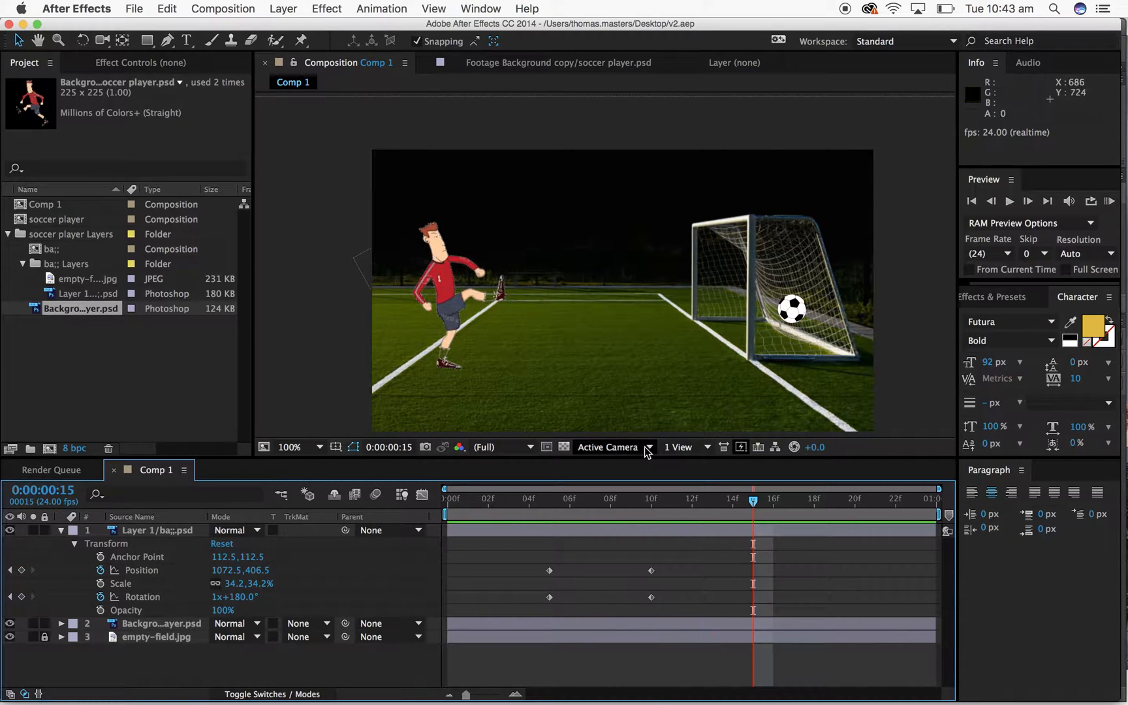
- Delete the old one-piece soccer player layer from Comp 1
{"action": "left_click", "coordinate": [107, 339]}
{"action": "left_click", "coordinate": [91, 234]}
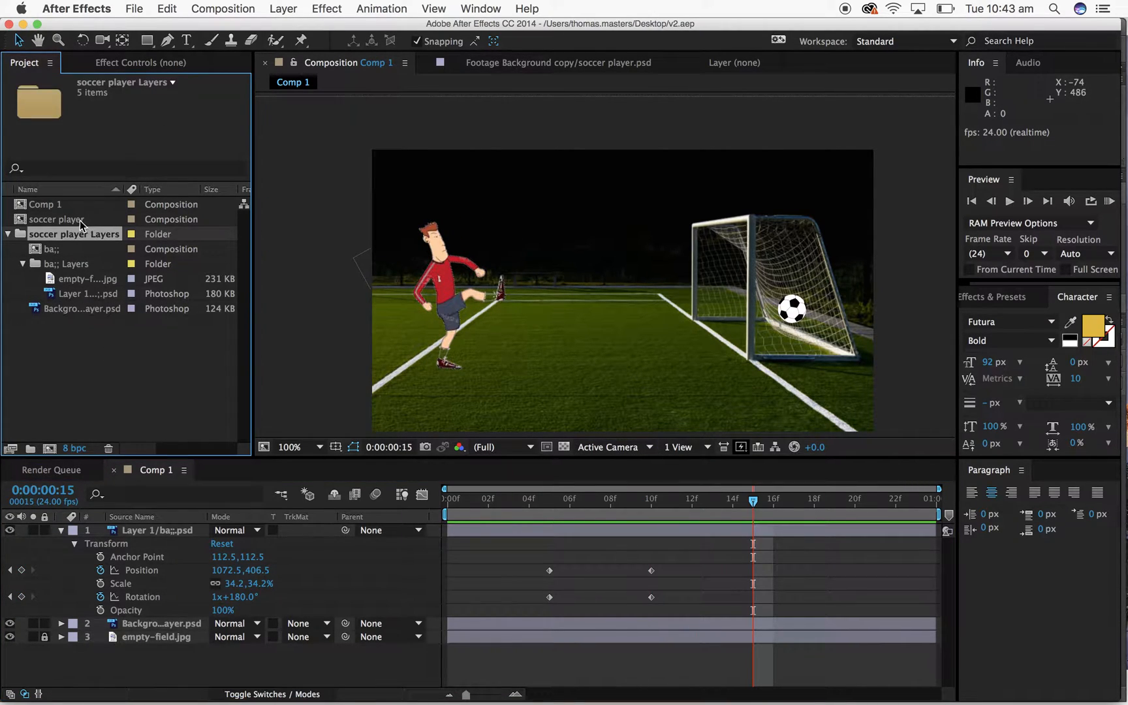
{"action": "left_click", "coordinate": [82, 224]}
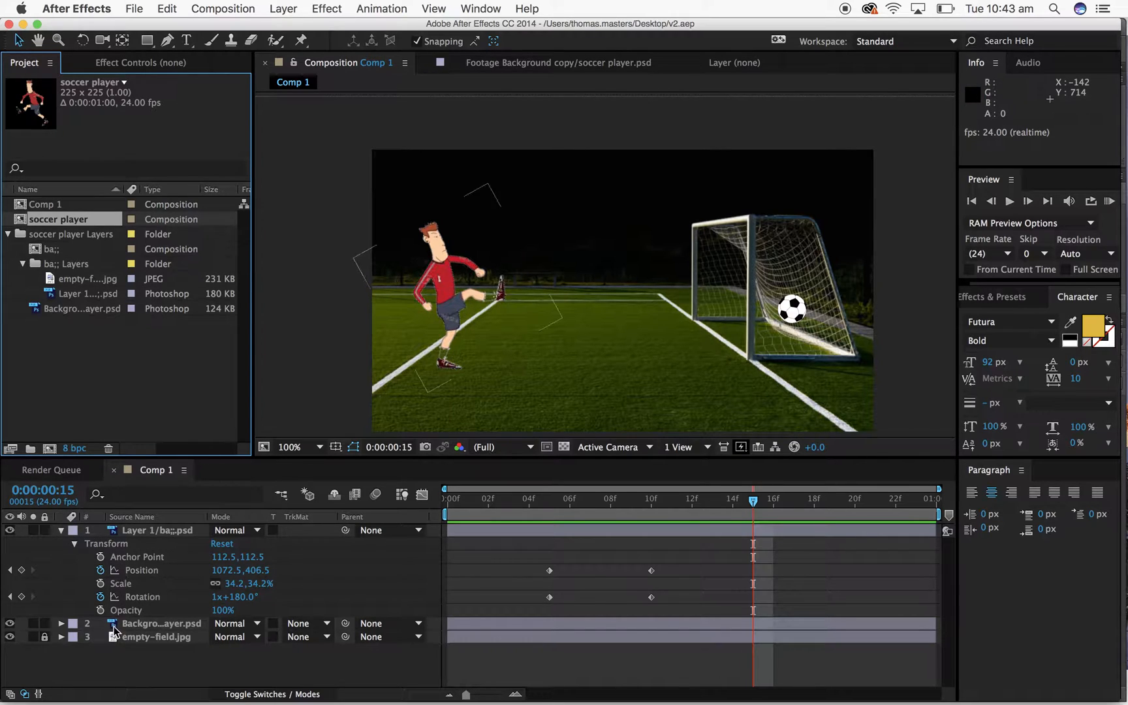
{"action": "left_click", "coordinate": [151, 539]}
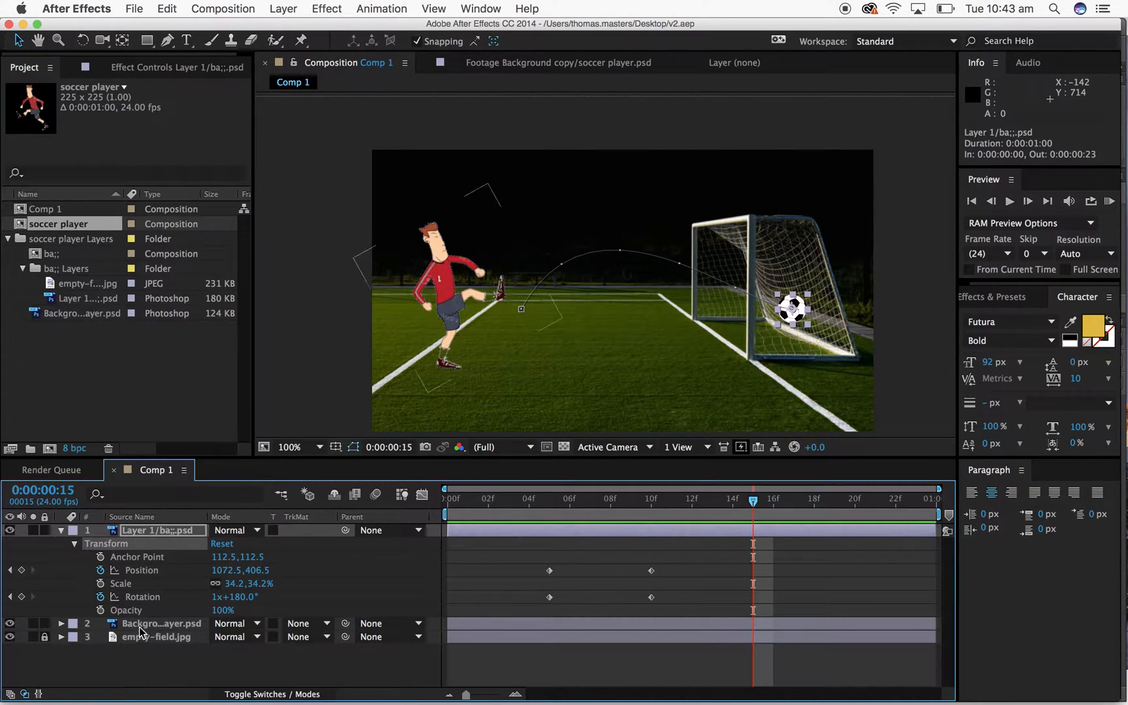
{"action": "left_click", "coordinate": [139, 625]}
{"action": "key", "text": "Delete"}
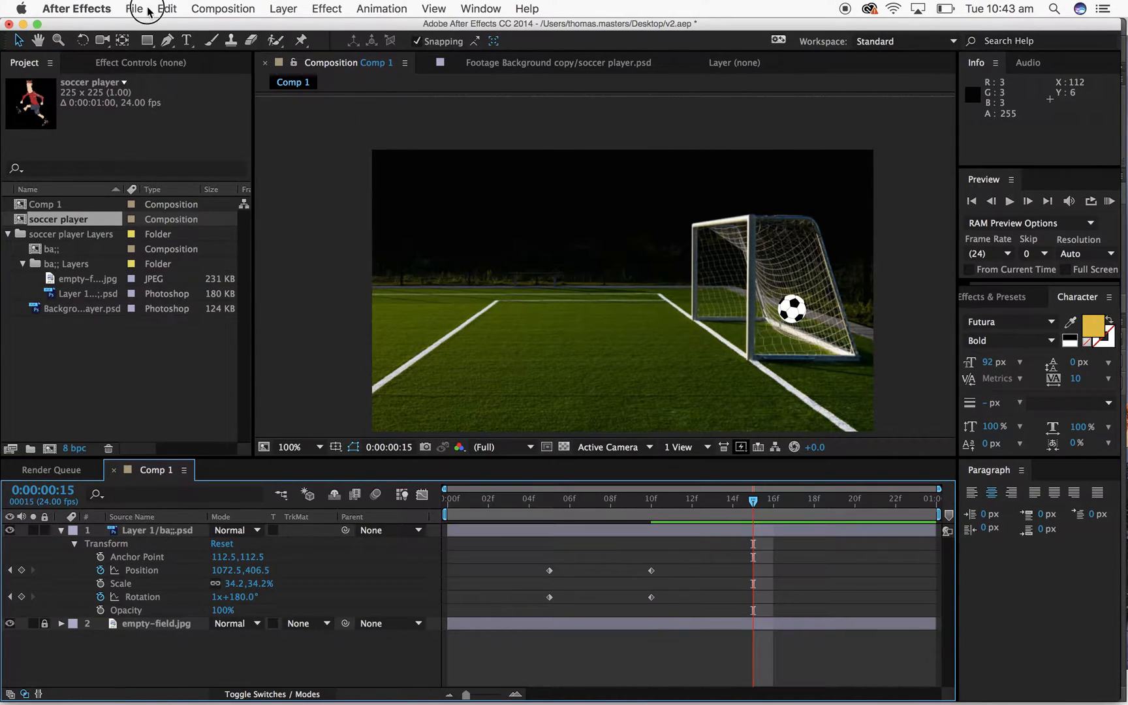
- Import guy.psd as a Composition with Editable Layer Styles
{"action": "left_click", "coordinate": [149, 11]}
{"action": "mouse_move", "coordinate": [190, 196]}
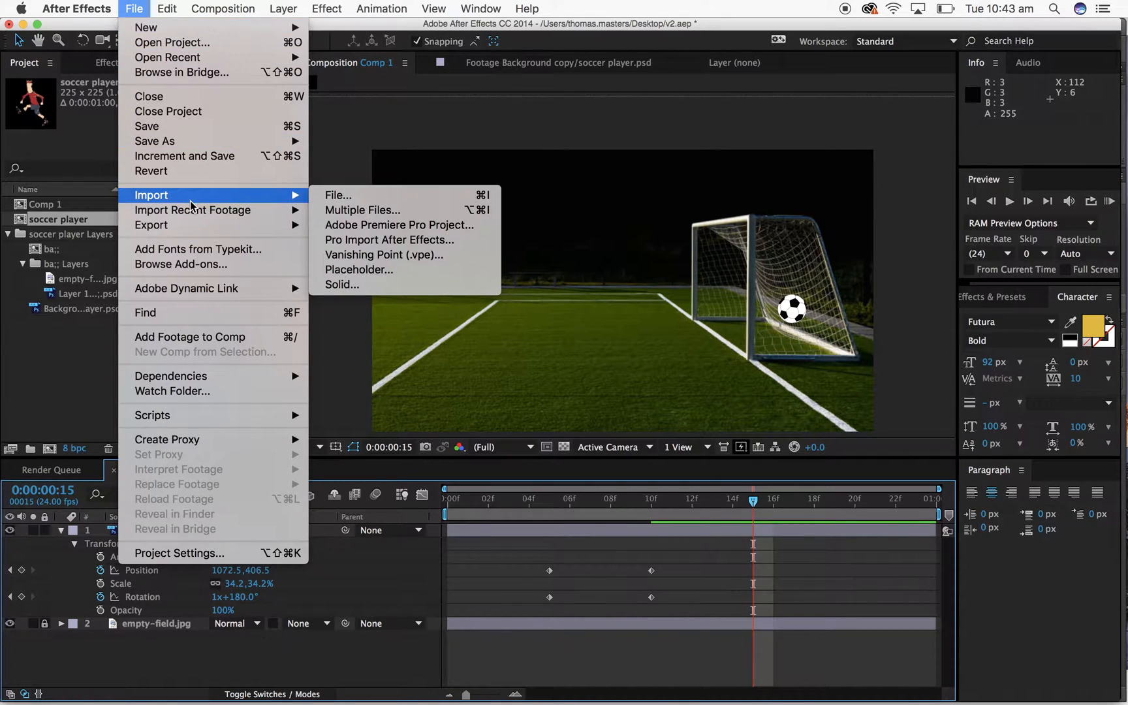
{"action": "left_click", "coordinate": [340, 196]}
{"action": "double_click", "coordinate": [483, 150]}
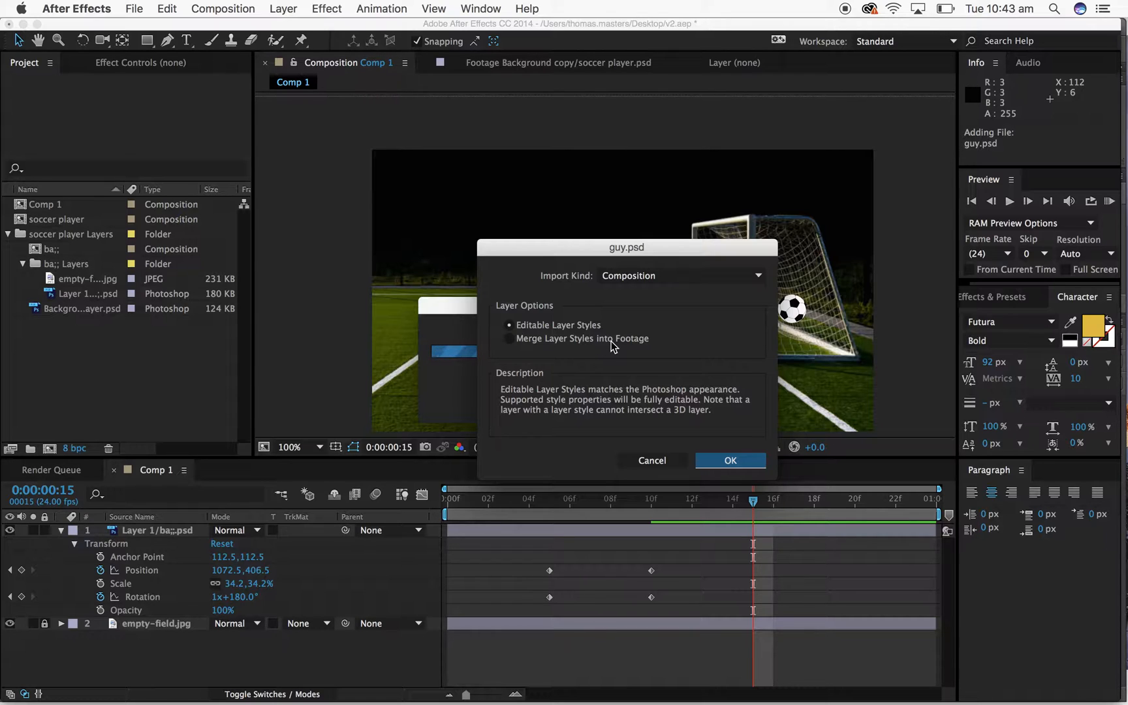
{"action": "left_click", "coordinate": [731, 460]}
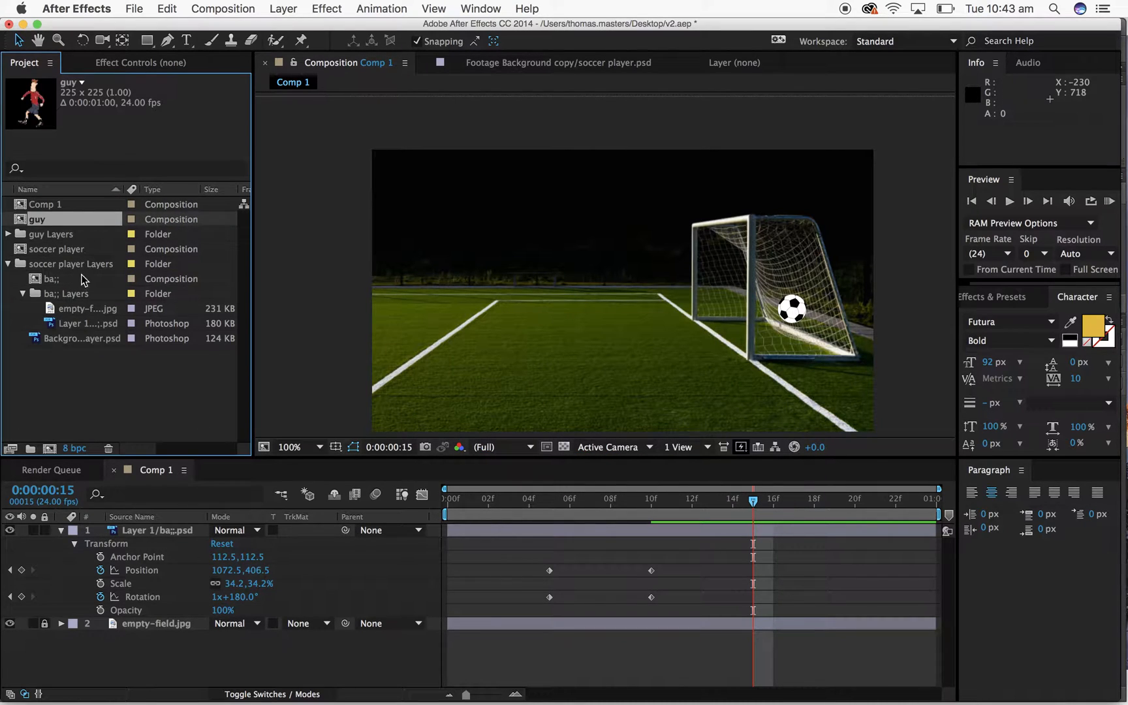
- Place the leg and body footage from the guy Layers folder in Comp 1 and collapse the ball layer's properties
{"action": "left_click", "coordinate": [9, 234]}
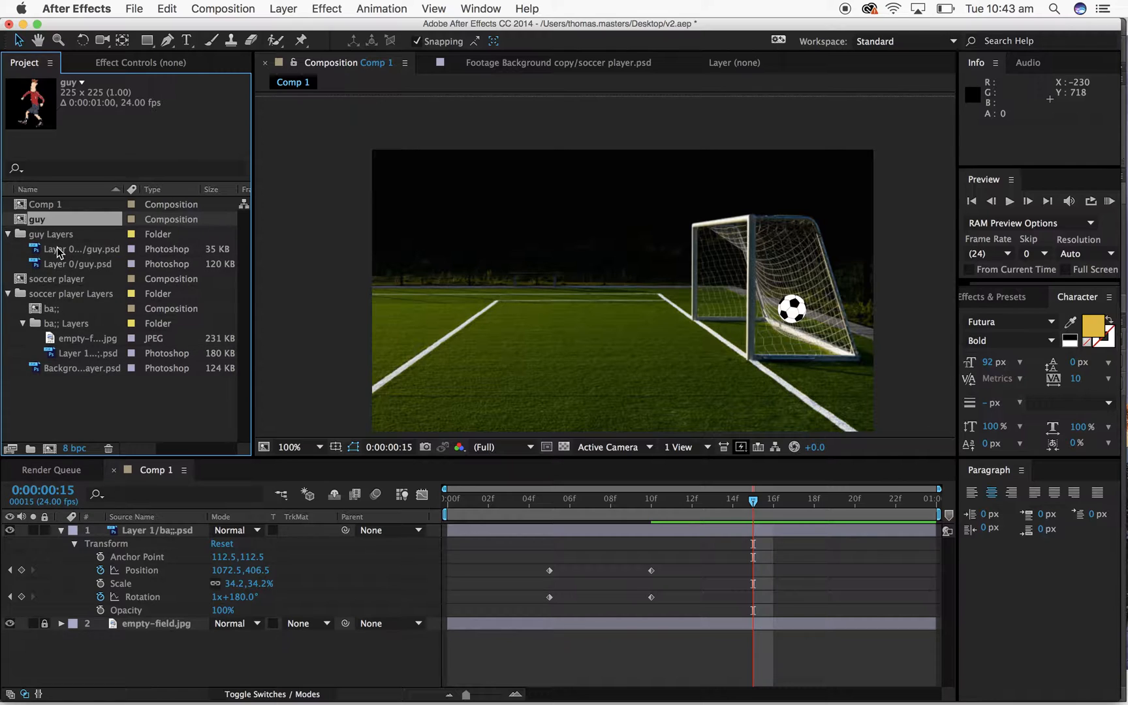
{"action": "left_click", "coordinate": [58, 250]}
{"action": "left_click_drag", "start_coordinate": [72, 258], "coordinate": [526, 321]}
{"action": "left_click_drag", "start_coordinate": [92, 268], "coordinate": [596, 294]}
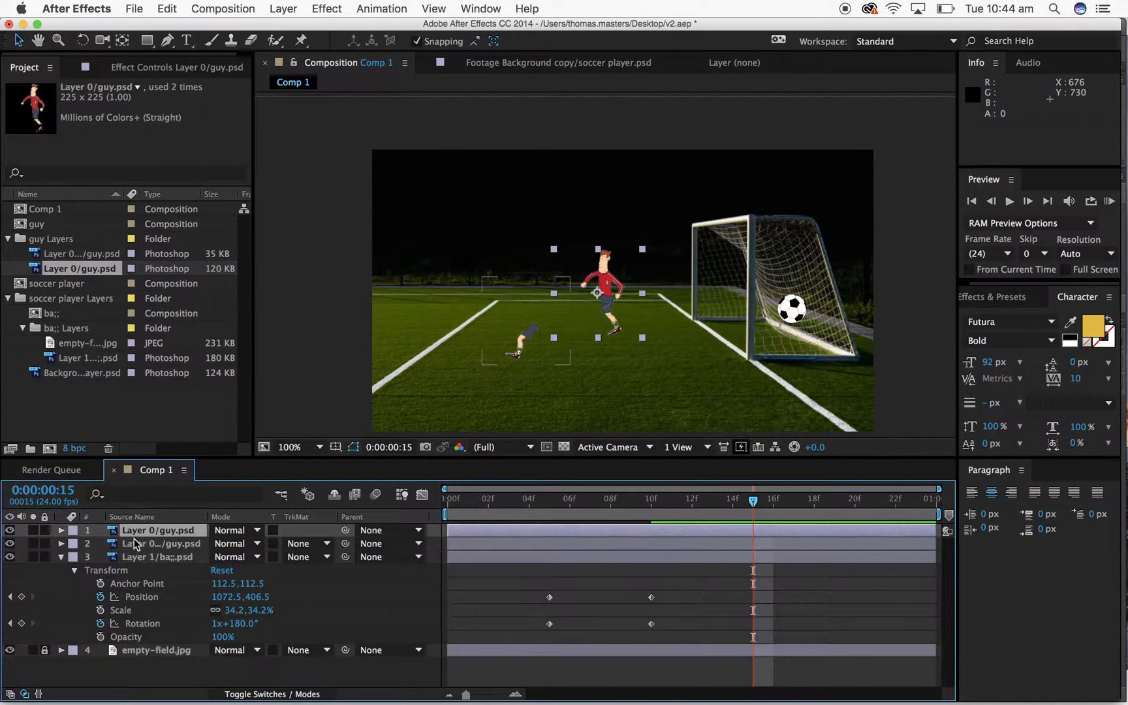
{"action": "left_click", "coordinate": [61, 558]}
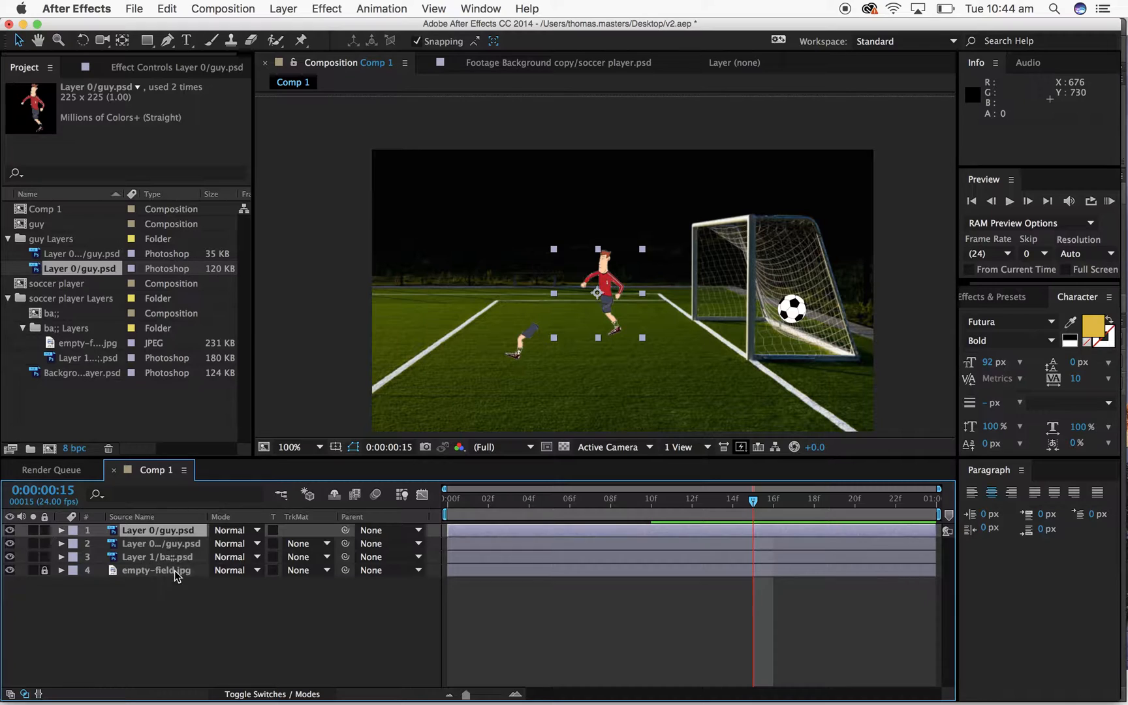
- Switch the ball, leg and body layers off and on one after another to check what each contains
{"action": "left_click", "coordinate": [171, 582]}
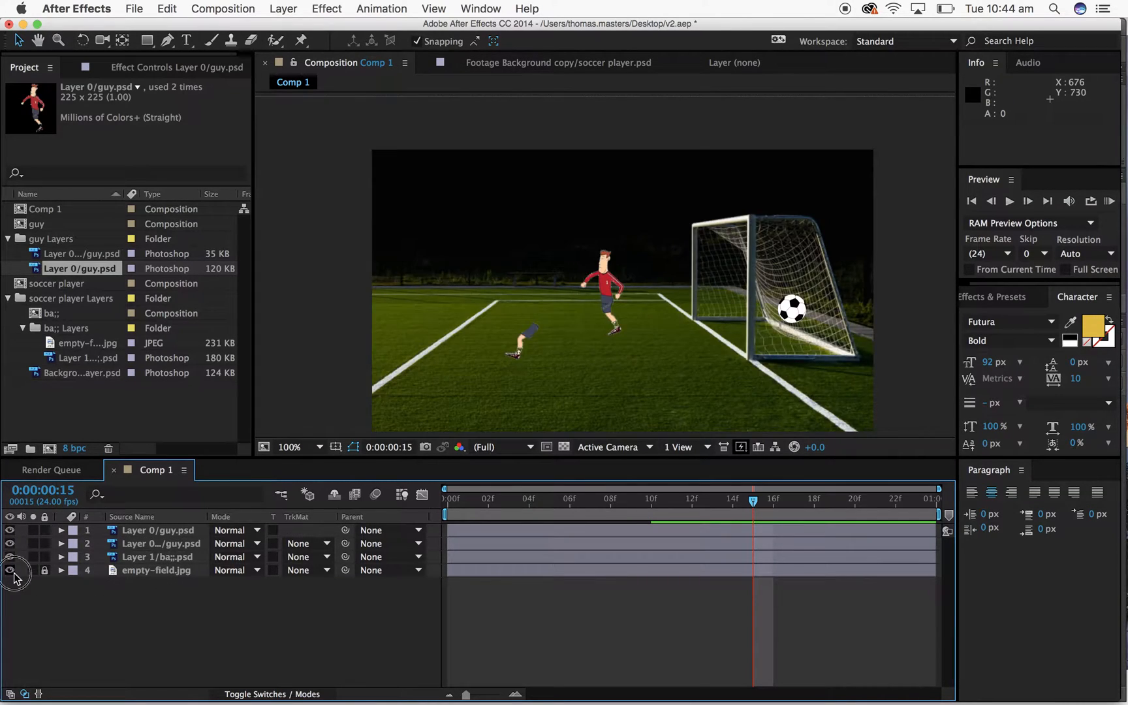
{"action": "left_click", "coordinate": [10, 557]}
{"action": "left_click", "coordinate": [10, 557]}
{"action": "left_click", "coordinate": [10, 557]}
{"action": "left_click", "coordinate": [10, 556]}
{"action": "left_click", "coordinate": [10, 546]}
{"action": "left_click", "coordinate": [10, 546]}
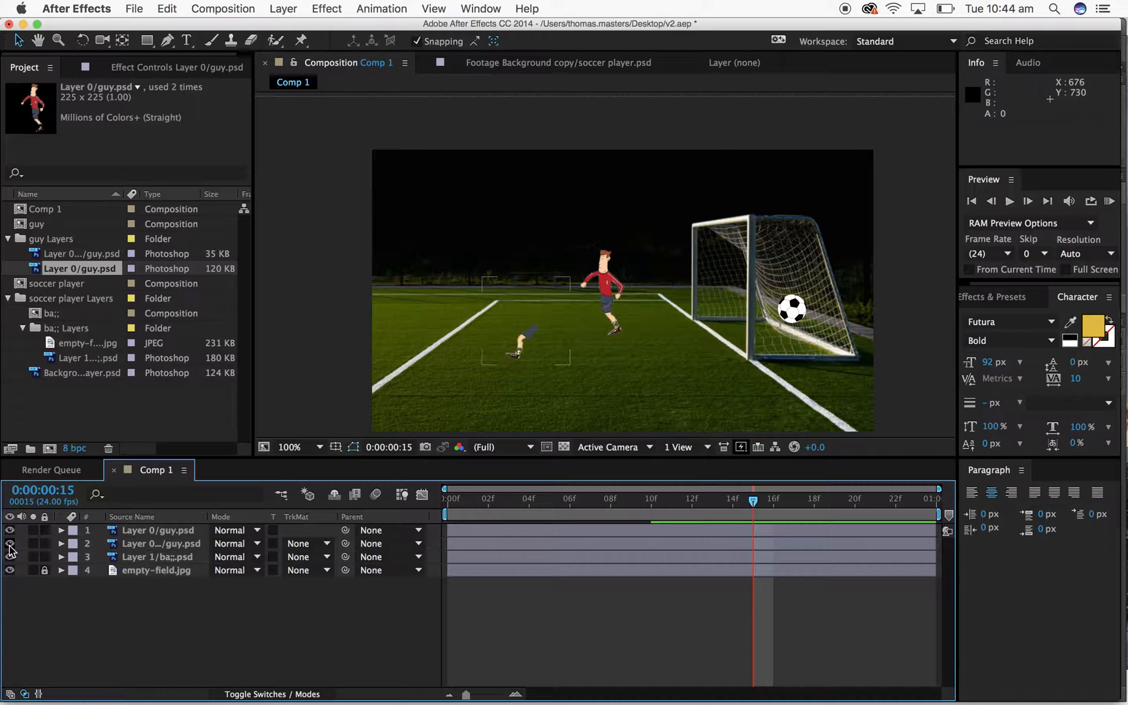
{"action": "left_click", "coordinate": [10, 530]}
{"action": "left_click", "coordinate": [9, 530]}
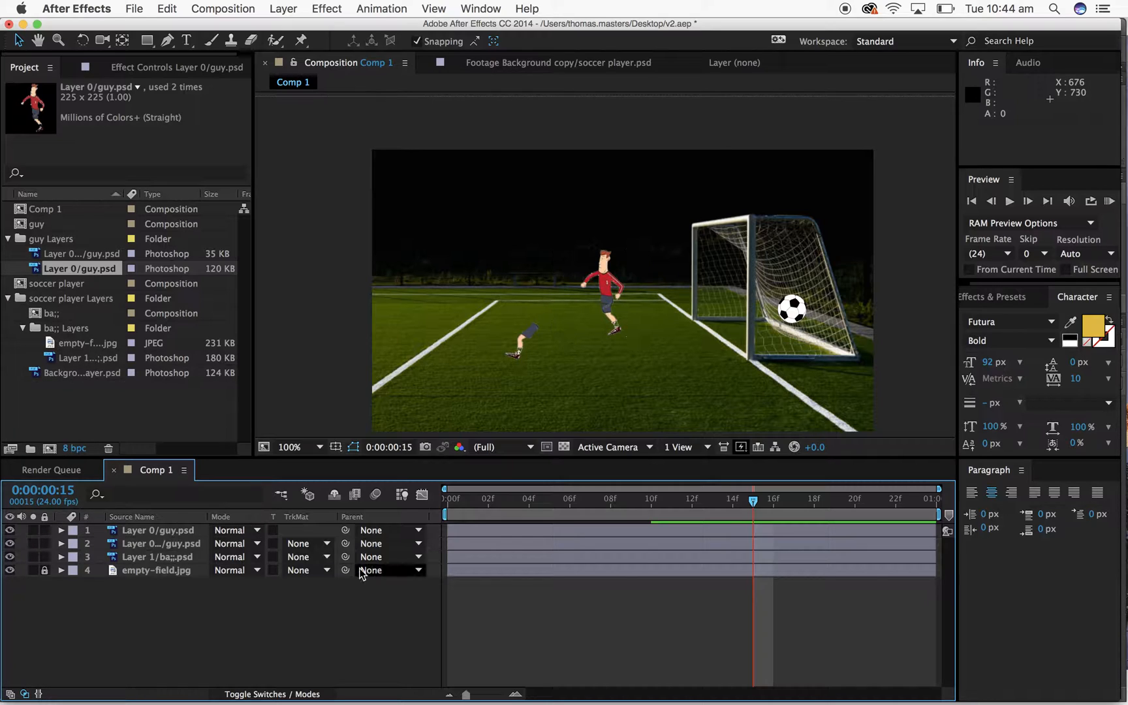
- Scale the player's body and leg layers together to 162%
{"action": "left_click", "coordinate": [105, 543]}
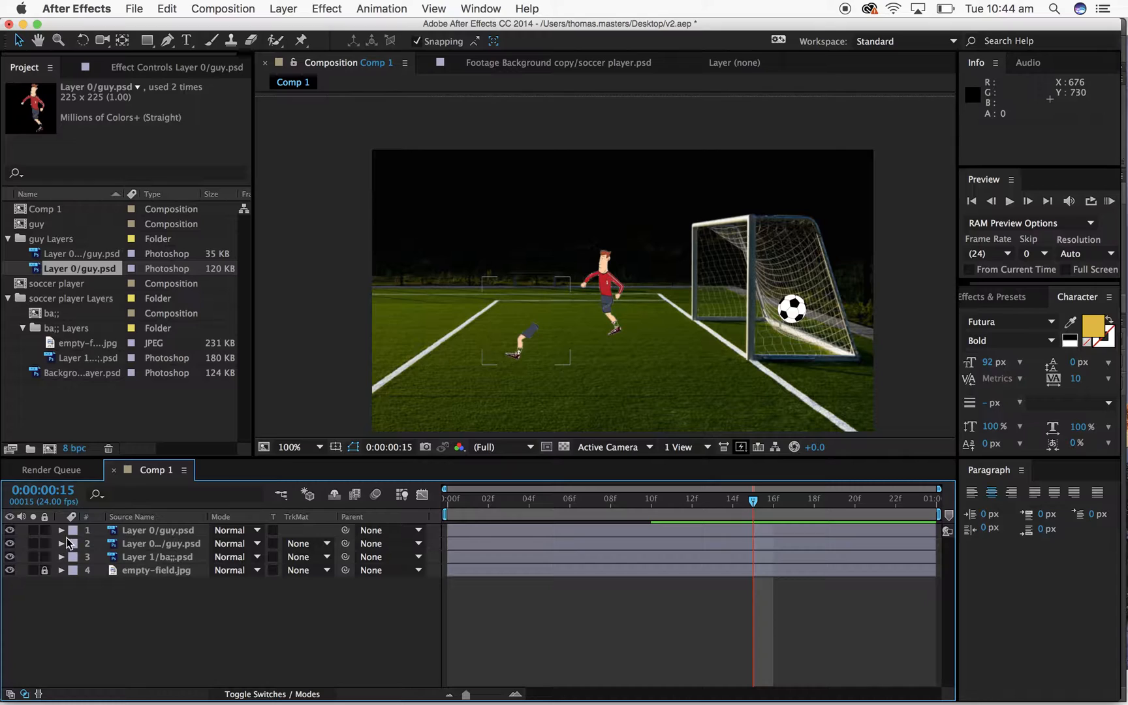
{"action": "left_click", "coordinate": [131, 531]}
{"action": "left_click", "coordinate": [156, 543], "text": "shift"}
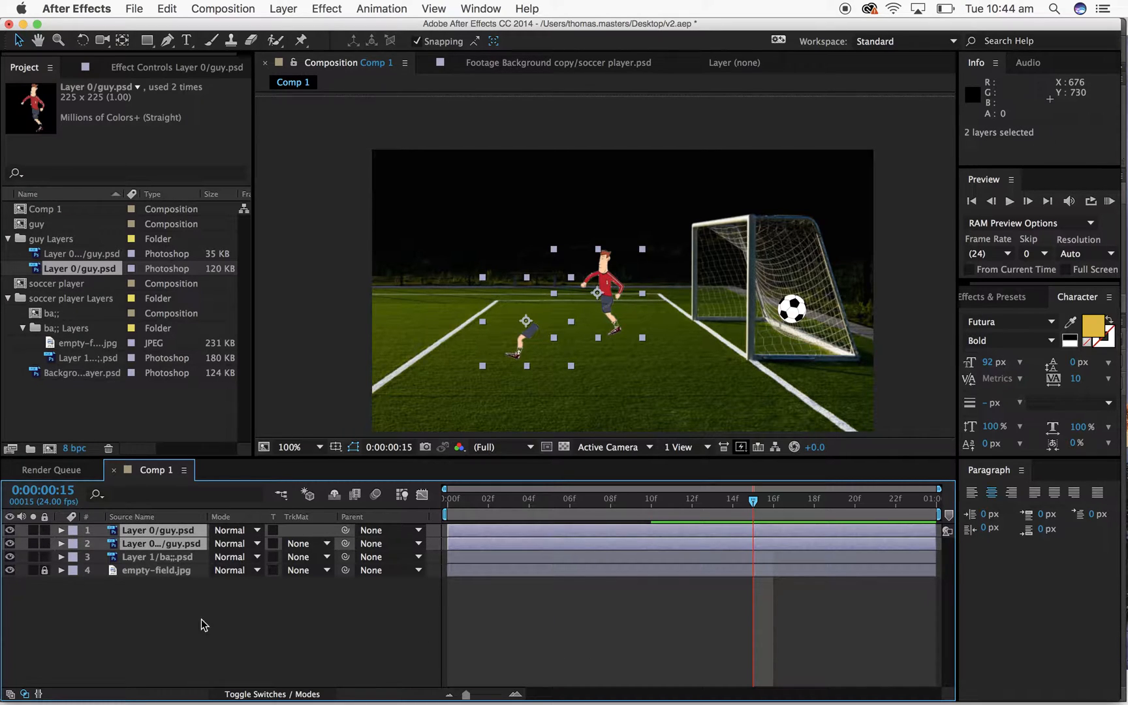
{"action": "key", "text": "s"}
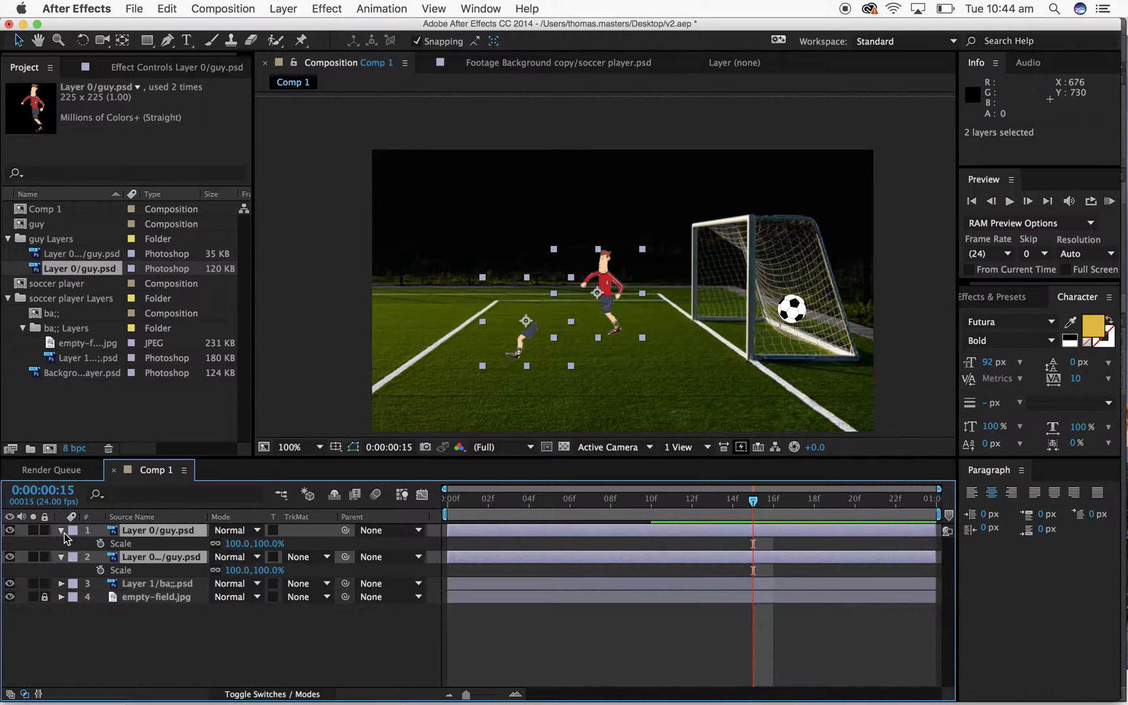
{"action": "left_click_drag", "start_coordinate": [270, 546], "coordinate": [315, 546]}
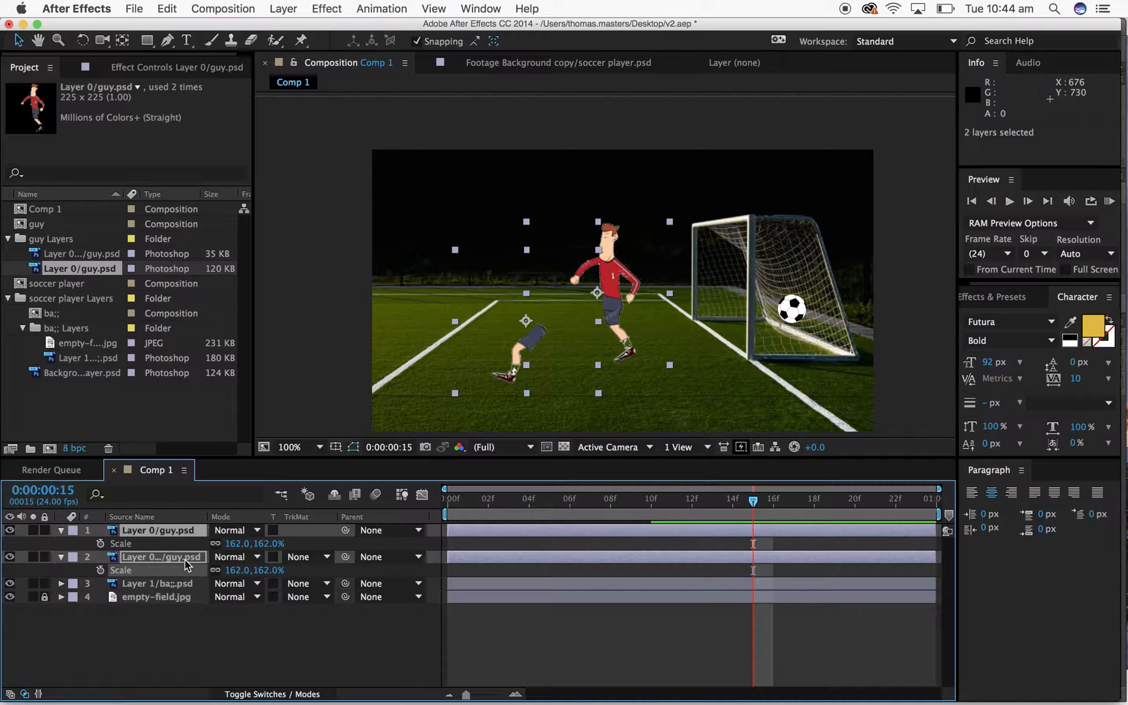
- Flip the body and leg layers horizontally by unlinking the scale proportions and setting the horizontal scale to -162%
{"action": "left_click", "coordinate": [242, 616]}
{"action": "left_click", "coordinate": [182, 534]}
{"action": "left_click", "coordinate": [187, 559], "text": "shift"}
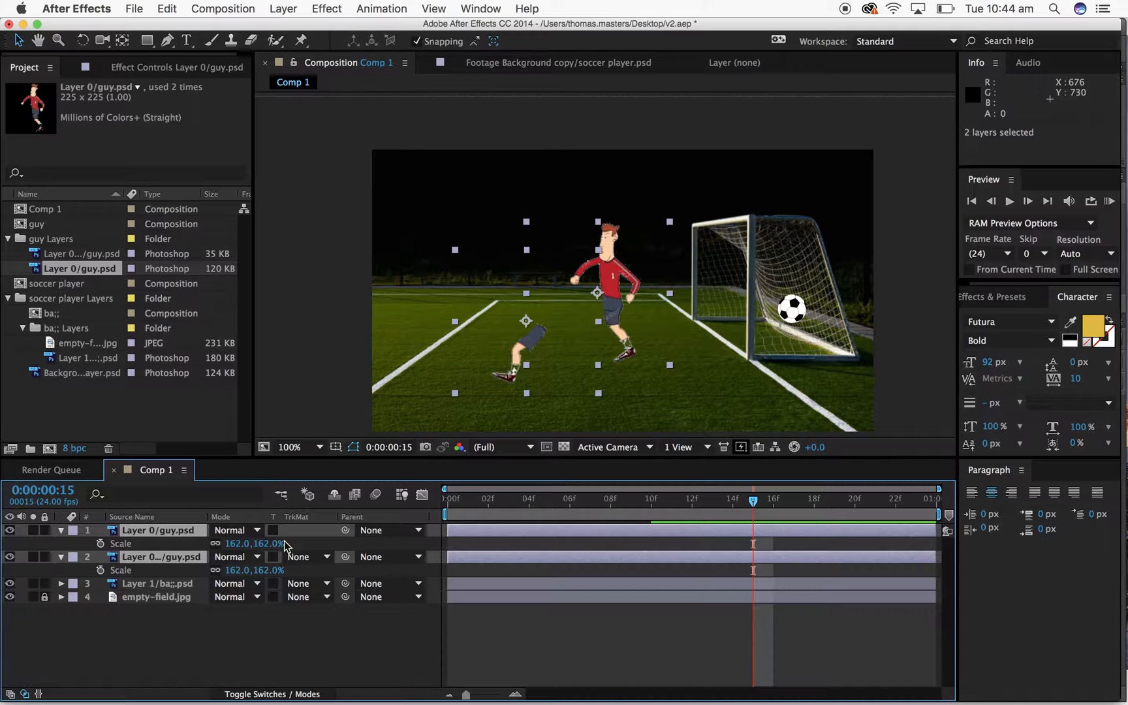
{"action": "left_click", "coordinate": [350, 633]}
{"action": "left_click", "coordinate": [523, 360]}
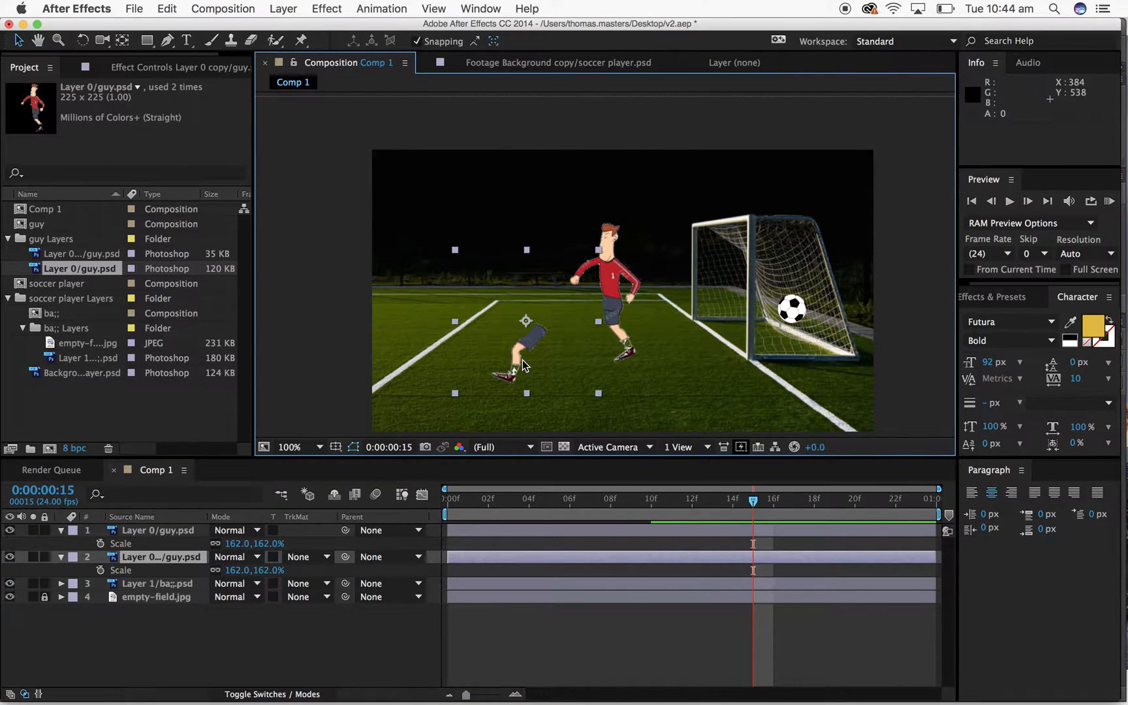
{"action": "left_click", "coordinate": [620, 297]}
{"action": "left_click", "coordinate": [523, 341], "text": "shift"}
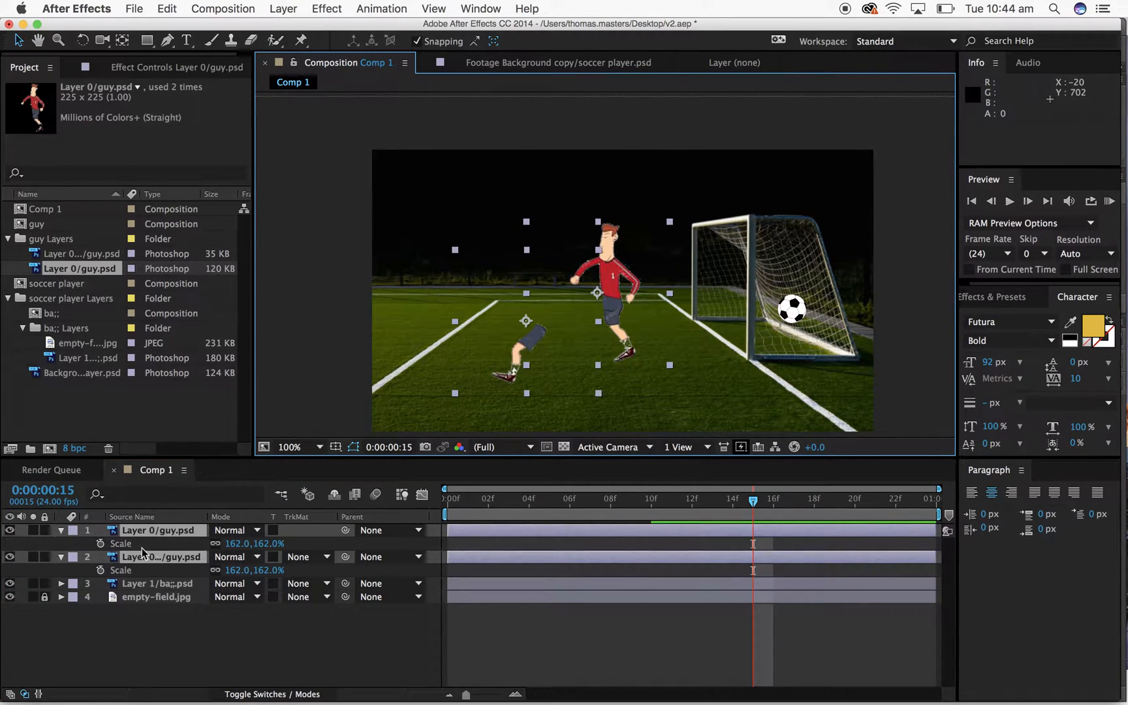
{"action": "left_click", "coordinate": [61, 530]}
{"action": "left_click", "coordinate": [61, 530]}
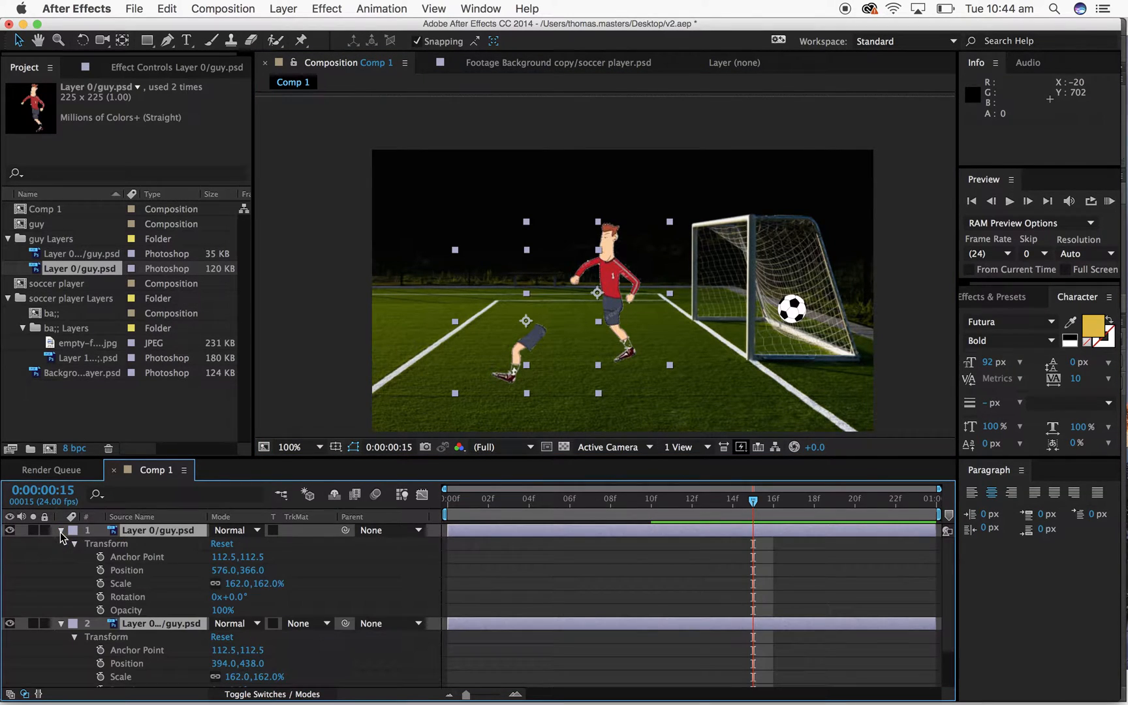
{"action": "left_click", "coordinate": [239, 583]}
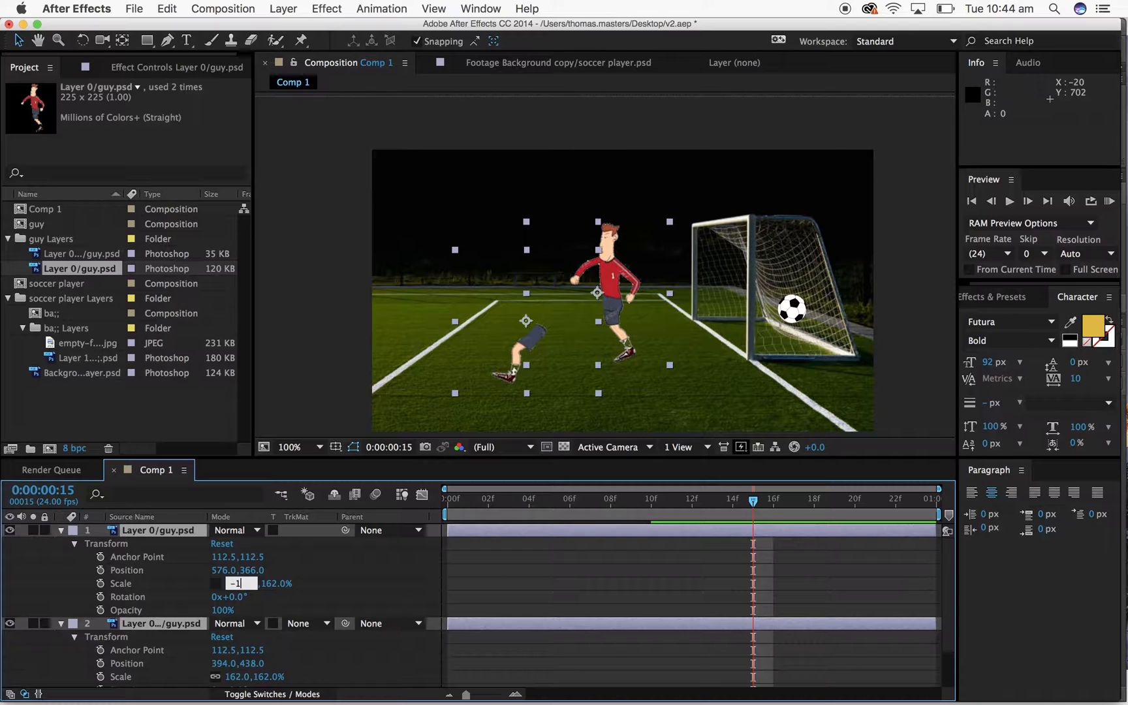
{"action": "type", "text": "-162"}
{"action": "key", "text": "Return"}
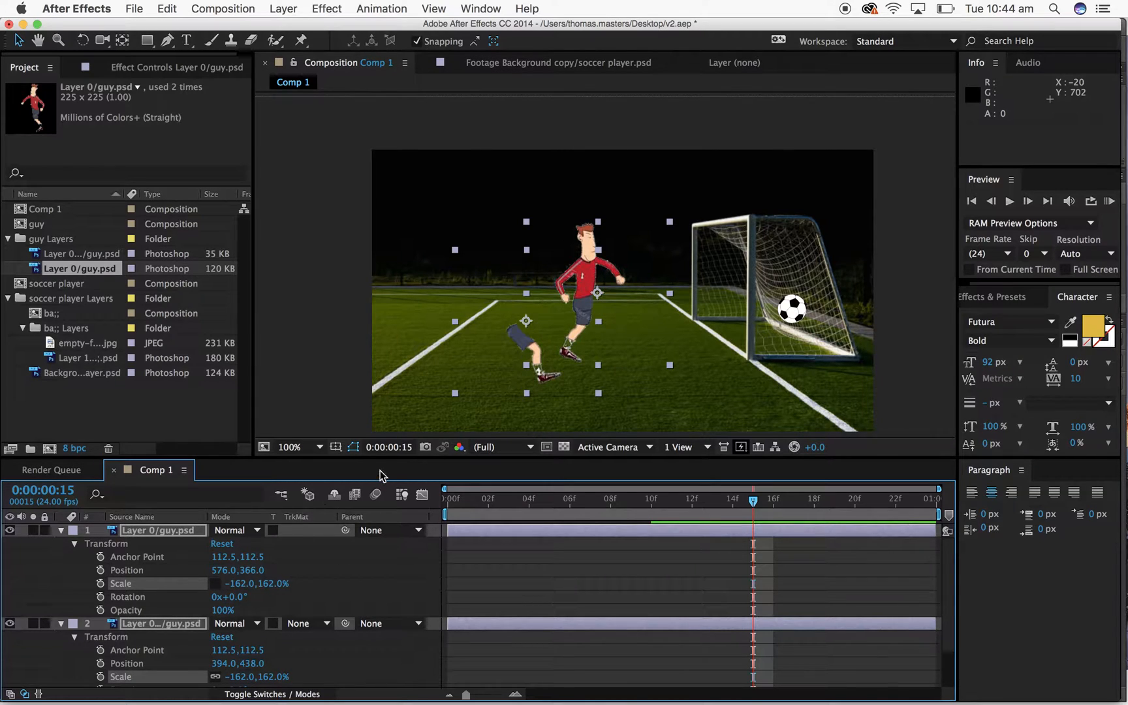
- Move the body to the left side of the field at about 211.8, 384 and the leg apart to about 616, 382
{"action": "left_click", "coordinate": [312, 396]}
{"action": "left_click_drag", "start_coordinate": [586, 269], "coordinate": [472, 286]}
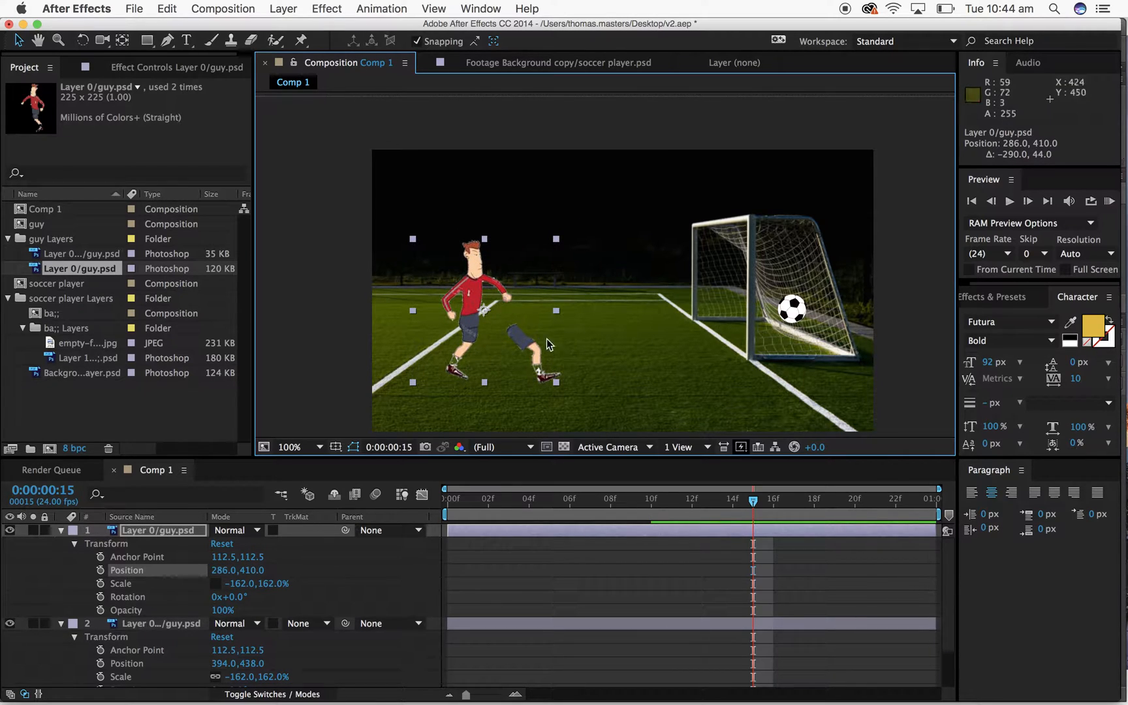
{"action": "left_click_drag", "start_coordinate": [520, 324], "coordinate": [472, 308]}
{"action": "left_click_drag", "start_coordinate": [542, 360], "coordinate": [628, 338]}
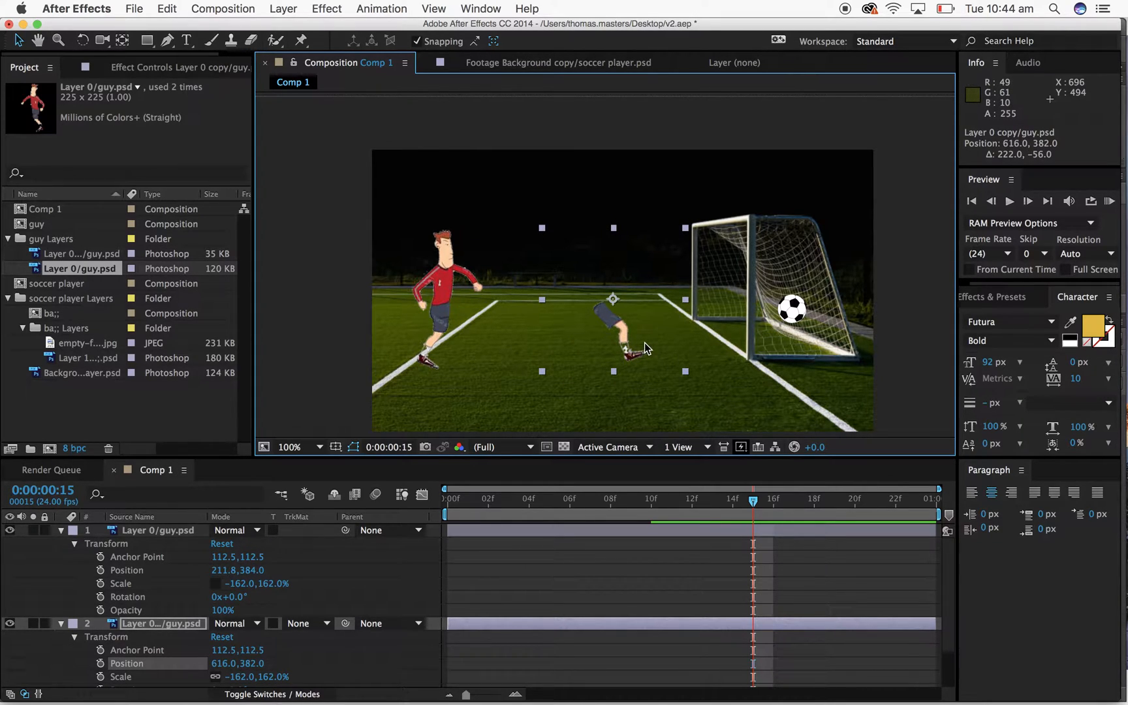
- Test rotating the leg layer about its current anchor point, up to 30°, and undo the rotation
{"action": "left_click_drag", "start_coordinate": [243, 601], "coordinate": [274, 594]}
{"action": "key", "text": "super+z"}
{"action": "scroll", "coordinate": [204, 647], "scroll_direction": "down", "scroll_amount": 2}
{"action": "scroll", "coordinate": [204, 647], "scroll_direction": "up", "scroll_amount": 2}
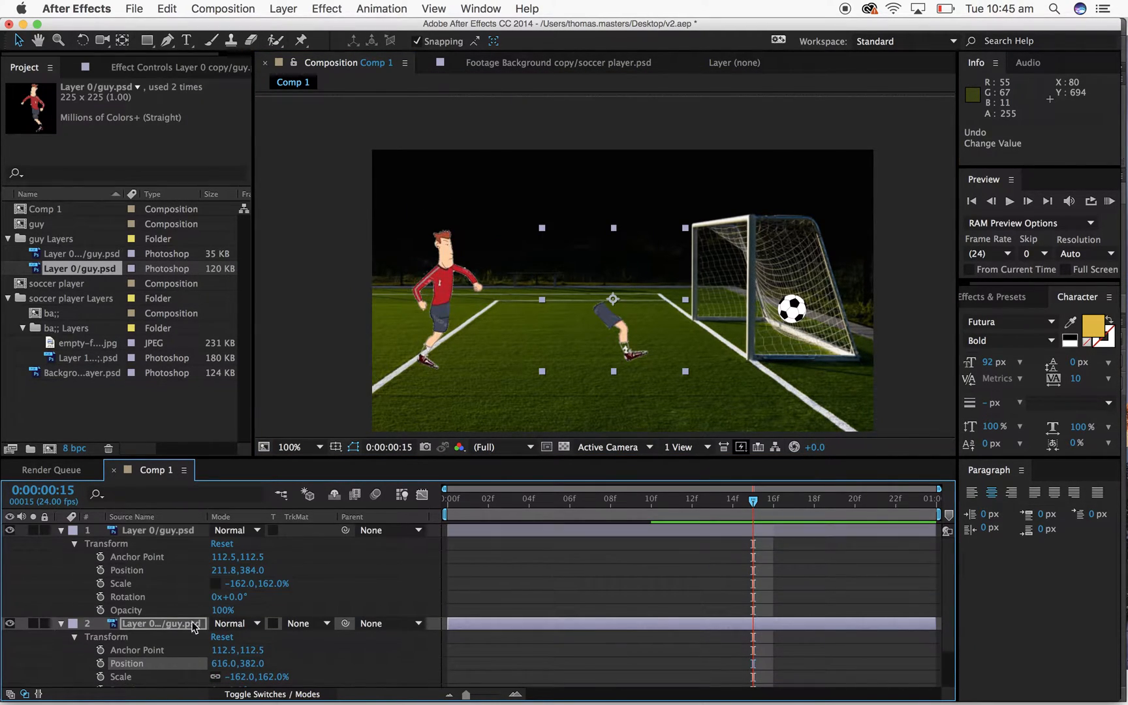
{"action": "left_click", "coordinate": [60, 530]}
{"action": "mouse_move", "coordinate": [244, 618]}
{"action": "left_mouse_down"}
{"action": "mouse_move", "coordinate": [219, 600]}
{"action": "mouse_move", "coordinate": [270, 606]}
{"action": "mouse_move", "coordinate": [215, 599]}
{"action": "mouse_move", "coordinate": [244, 602]}
{"action": "left_mouse_up"}
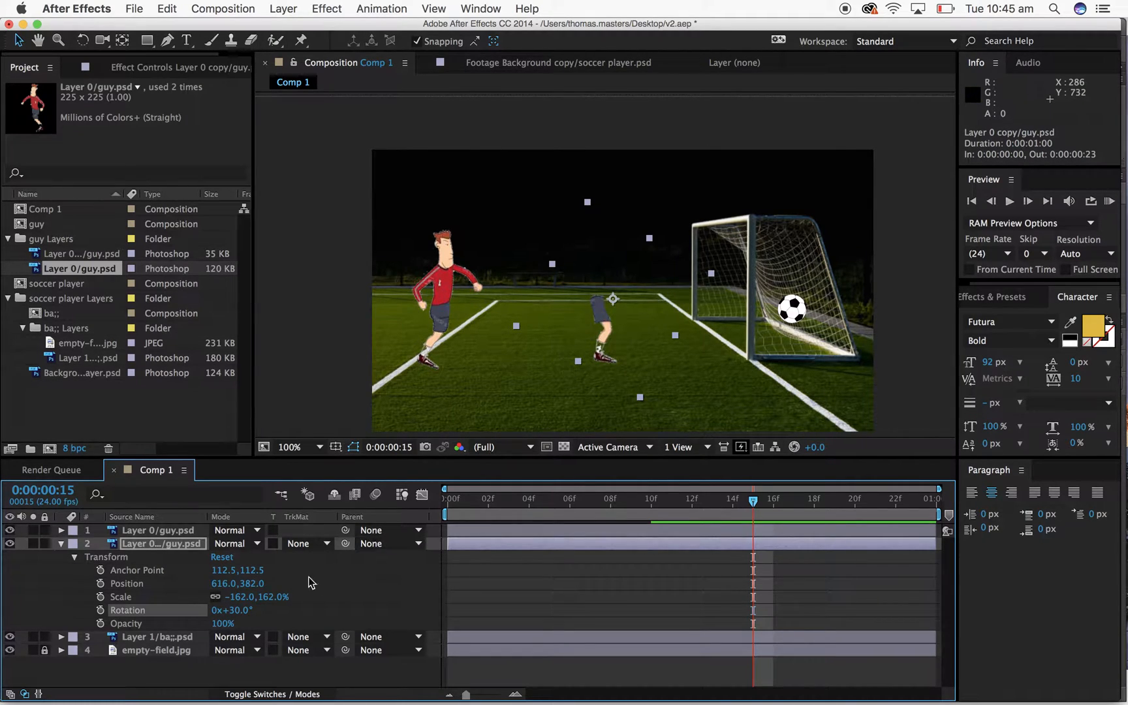
{"action": "key", "text": "super+z"}
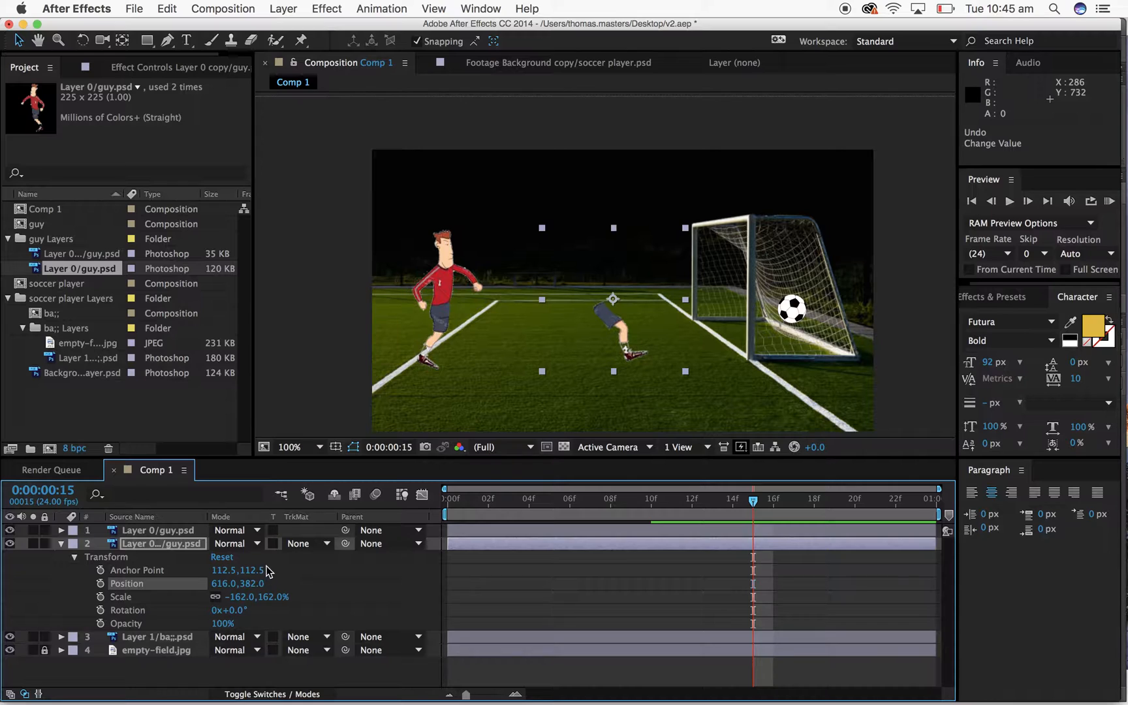
- Shift the leg layer's anchor point to the hip at 133.5, 126.5, test the rotation and undo the test
{"action": "mouse_move", "coordinate": [254, 575]}
{"action": "left_mouse_down"}
{"action": "mouse_move", "coordinate": [277, 574]}
{"action": "mouse_move", "coordinate": [232, 574]}
{"action": "mouse_move", "coordinate": [241, 571]}
{"action": "mouse_move", "coordinate": [238, 610]}
{"action": "mouse_move", "coordinate": [274, 606]}
{"action": "mouse_move", "coordinate": [189, 609]}
{"action": "mouse_move", "coordinate": [255, 588]}
{"action": "mouse_move", "coordinate": [183, 595]}
{"action": "mouse_move", "coordinate": [242, 588]}
{"action": "left_mouse_up"}
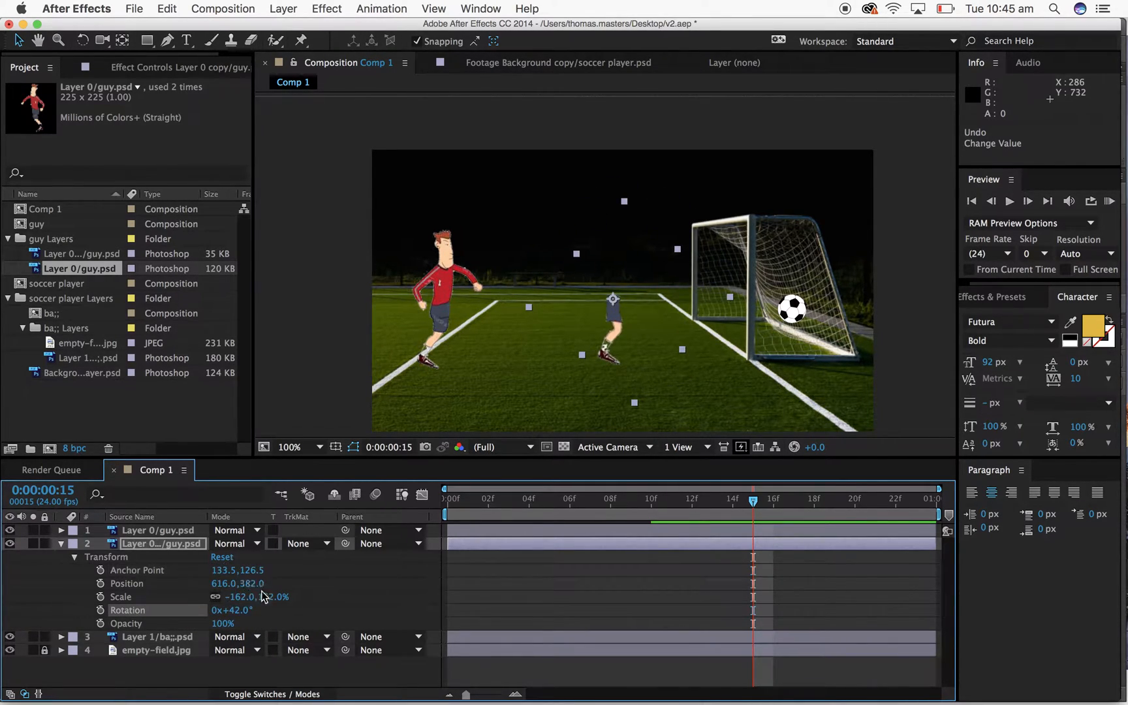
{"action": "key", "text": "super+z"}
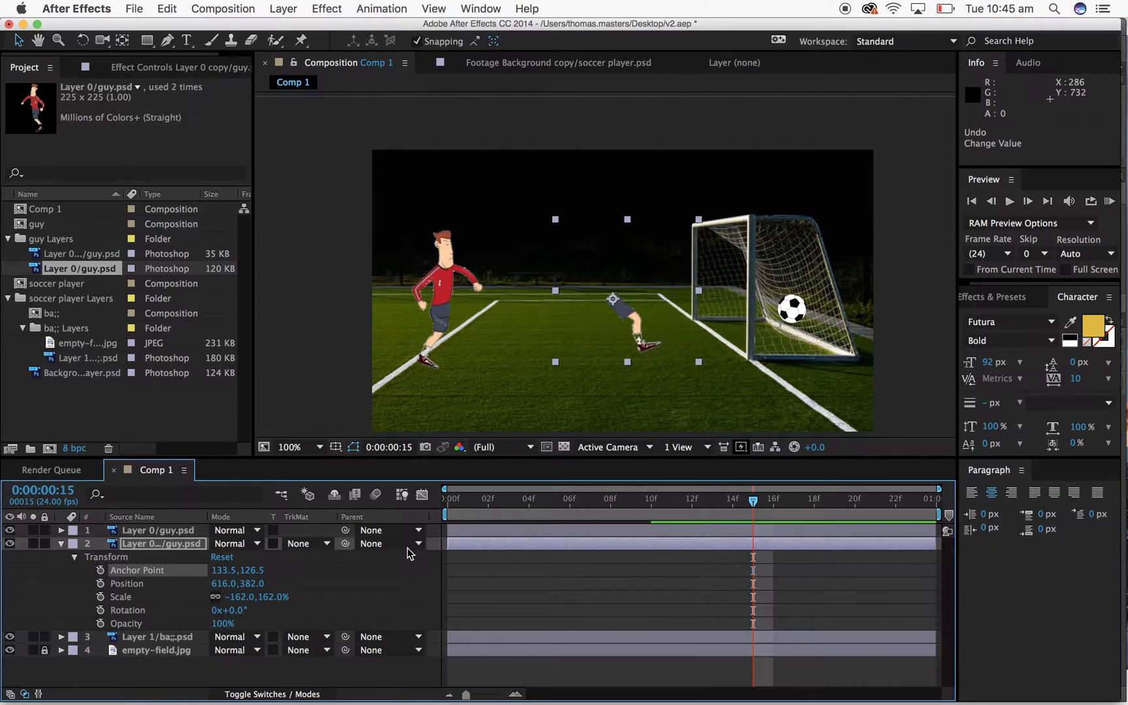
- Attach the leg to the player's hip at about 194, 406.7 and nudge the body to about 228, 384
{"action": "left_click_drag", "start_coordinate": [611, 340], "coordinate": [448, 348]}
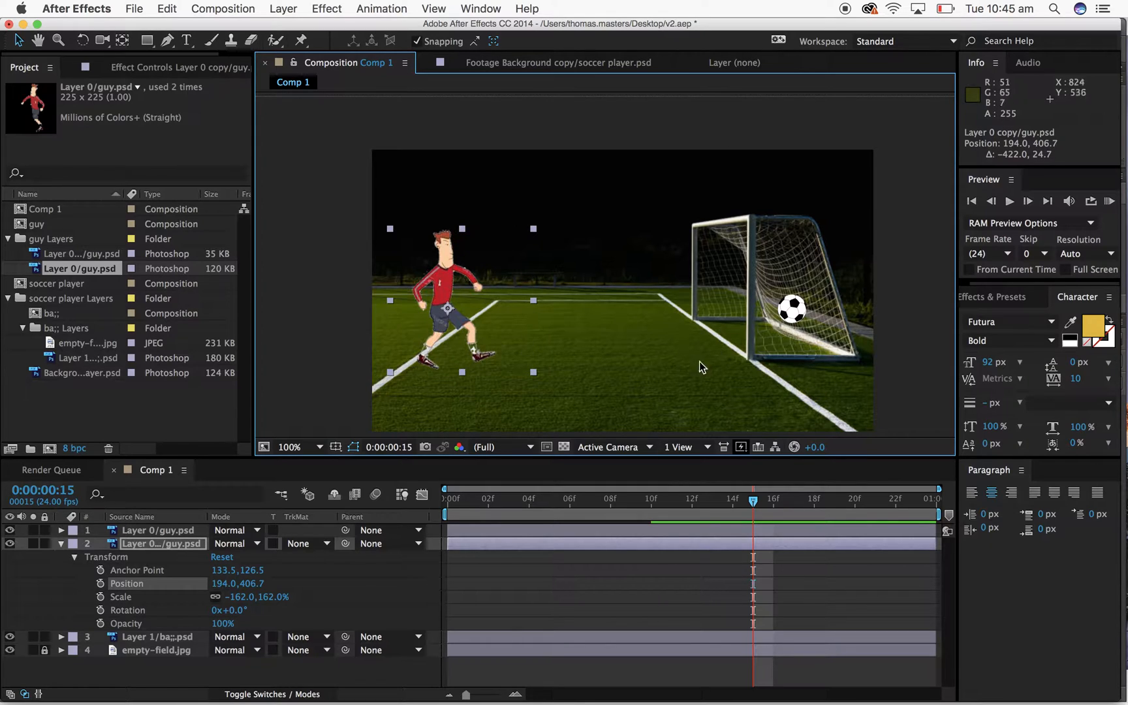
{"action": "left_click", "coordinate": [675, 358]}
{"action": "left_click_drag", "start_coordinate": [477, 348], "coordinate": [488, 348]}
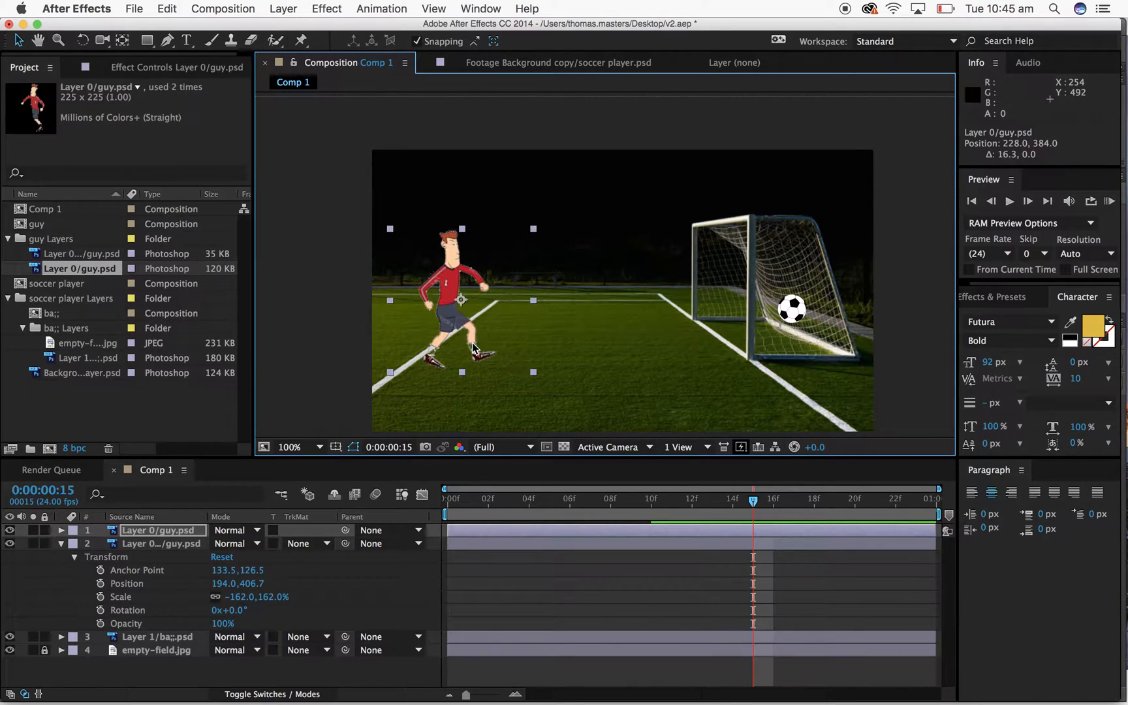
{"action": "left_click", "coordinate": [61, 543]}
- Try the leg layer in front of the body, inspect the legs at 200% magnification, and put the body layer back on top
{"action": "left_click_drag", "start_coordinate": [151, 544], "coordinate": [153, 529]}
{"action": "key", "text": "period"}
{"action": "key", "text": "period"}
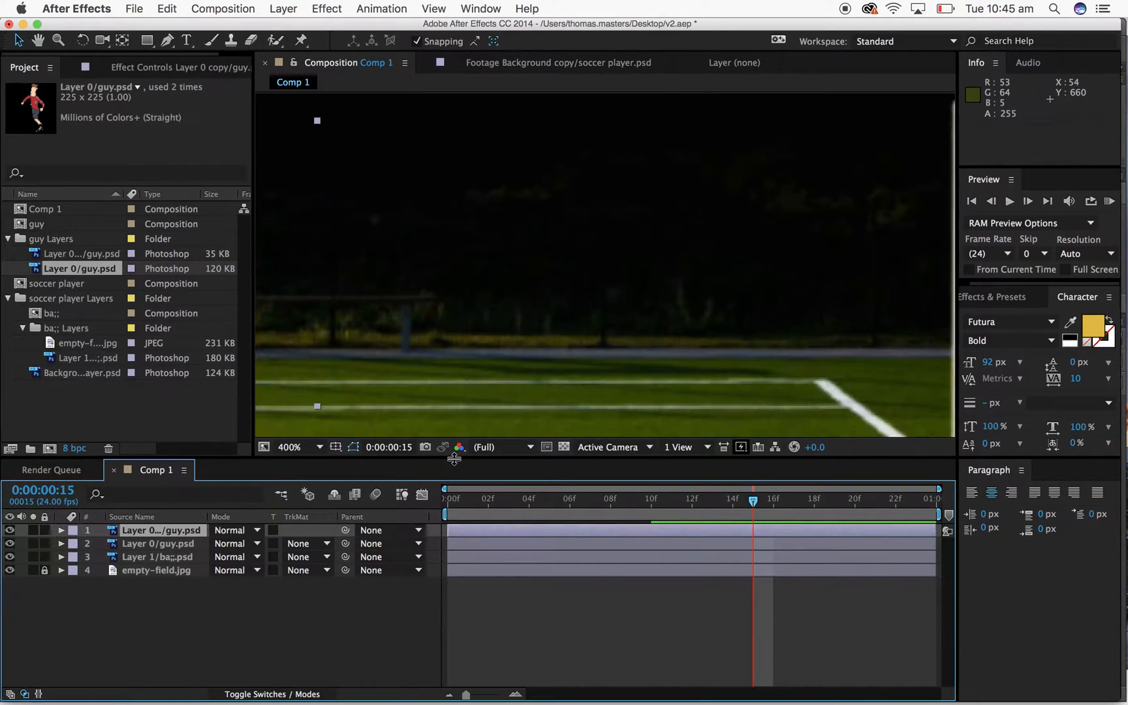
{"action": "key", "text": "comma"}
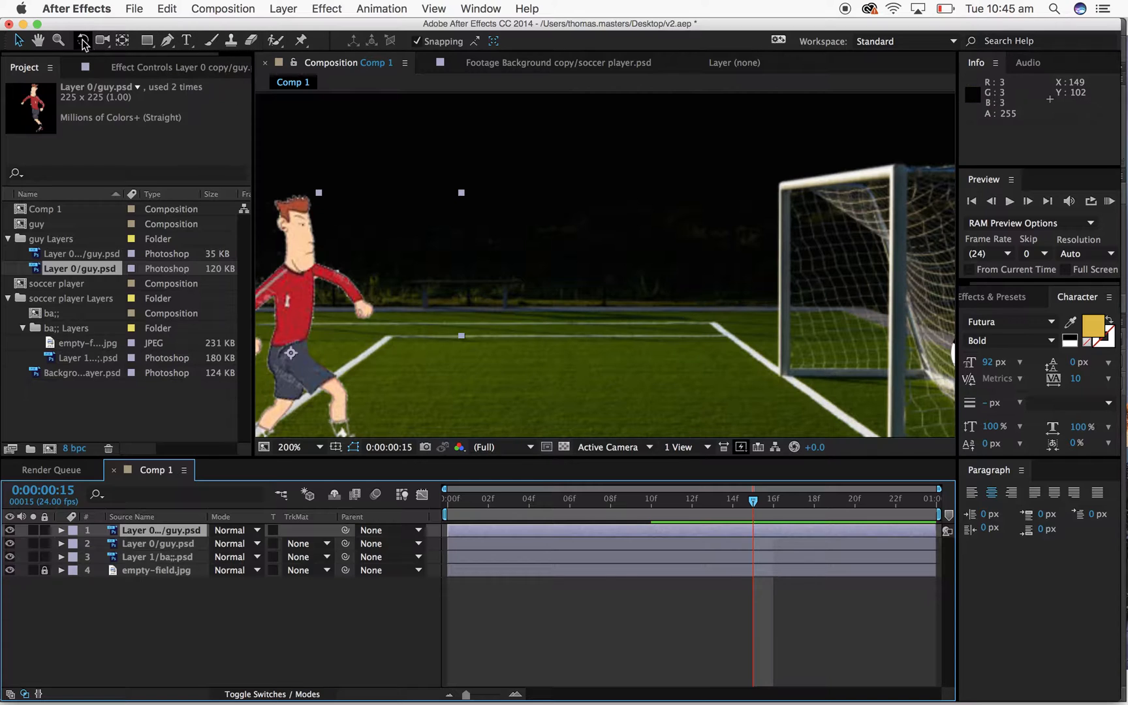
{"action": "left_click", "coordinate": [38, 40]}
{"action": "left_click_drag", "start_coordinate": [366, 273], "coordinate": [564, 180]}
{"action": "left_click", "coordinate": [157, 535]}
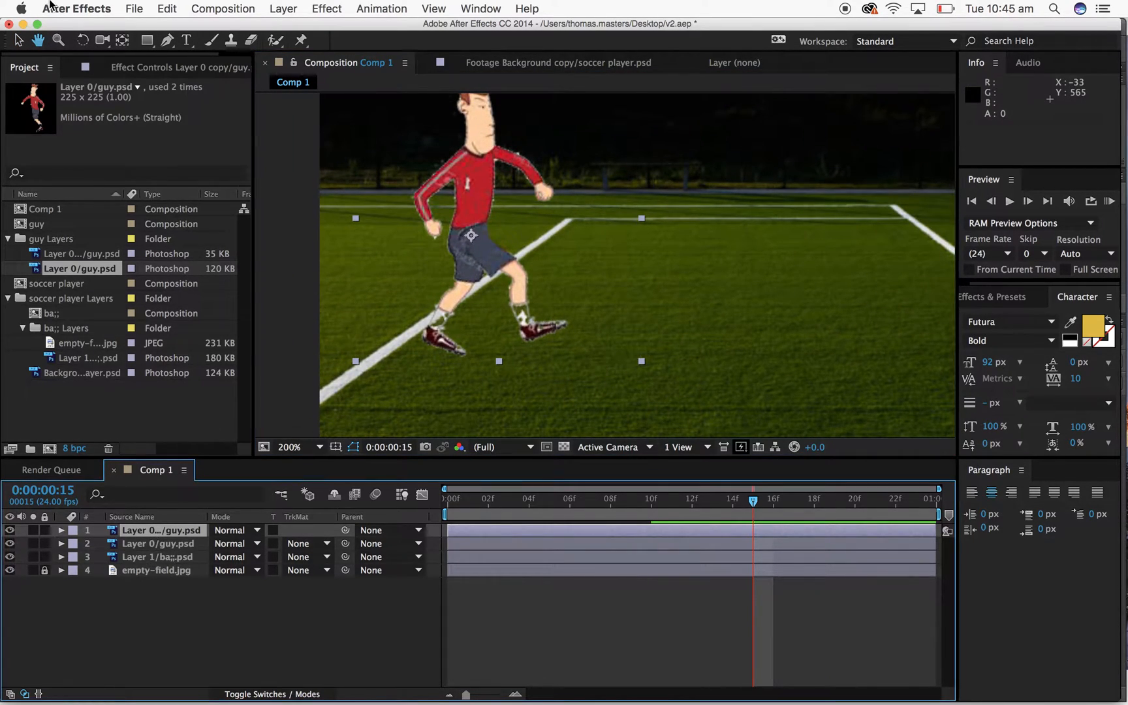
{"action": "left_click", "coordinate": [24, 40]}
{"action": "left_click", "coordinate": [177, 544]}
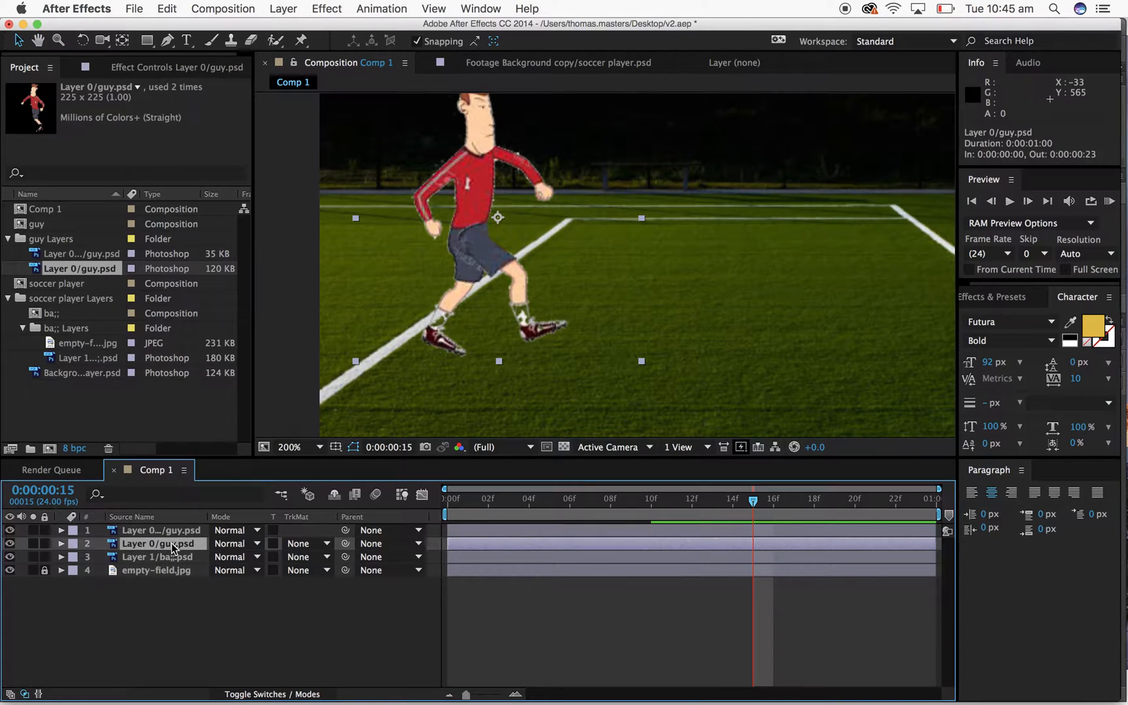
{"action": "left_click_drag", "start_coordinate": [175, 523], "coordinate": [174, 526]}
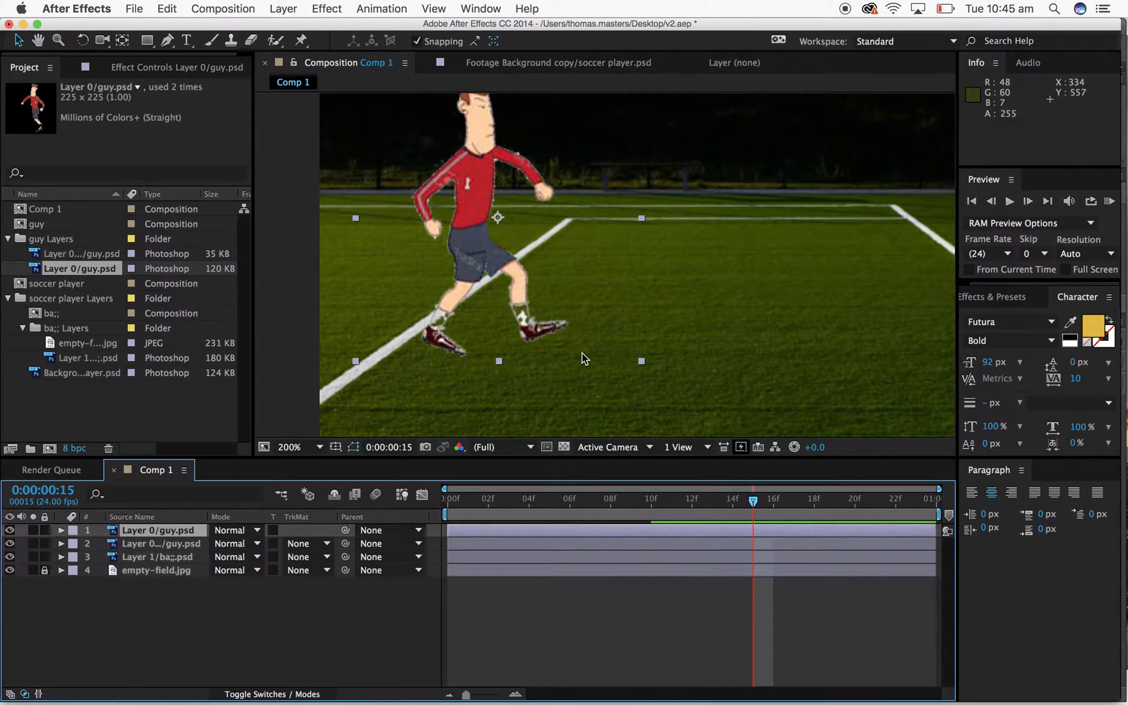
{"action": "left_click", "coordinate": [714, 300]}
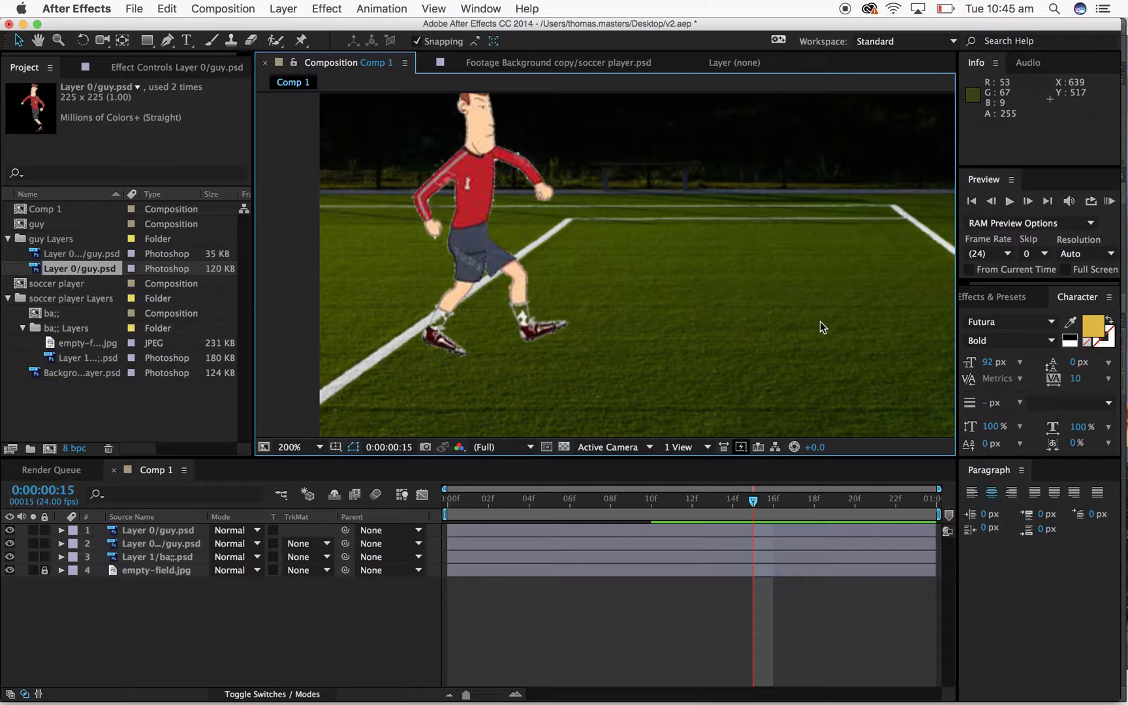
- Return the playhead to frame 0 and reveal the ball layer's transform properties
{"action": "left_click", "coordinate": [177, 528]}
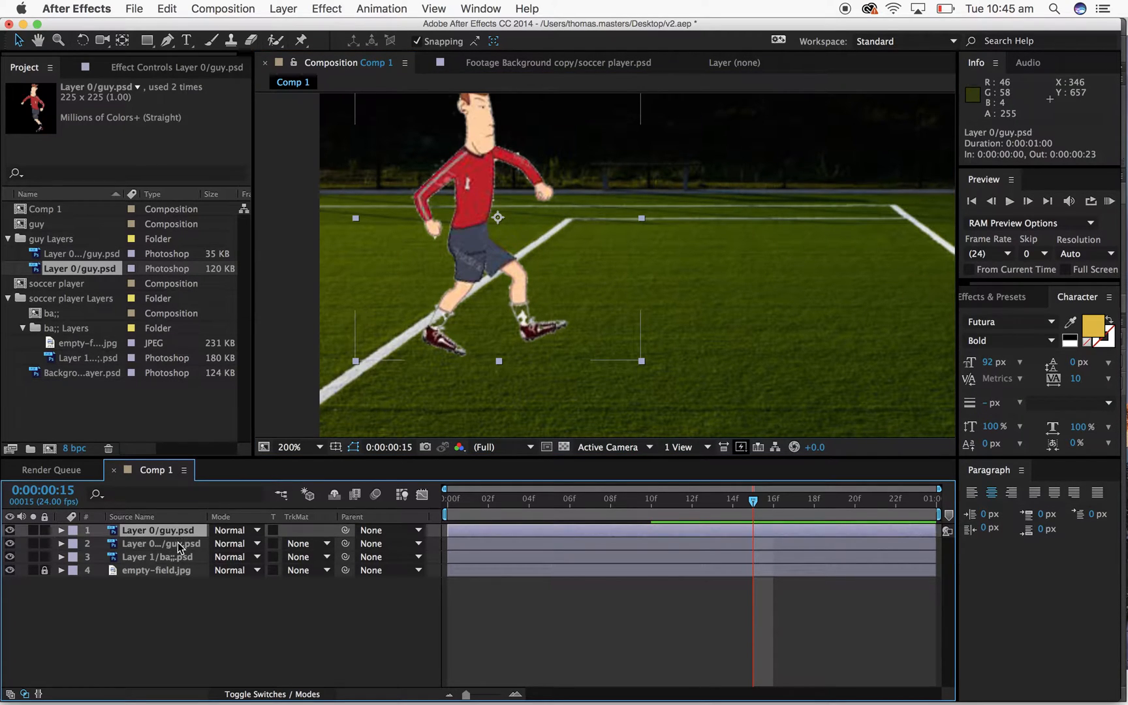
{"action": "left_click", "coordinate": [178, 544]}
{"action": "left_click_drag", "start_coordinate": [754, 506], "coordinate": [459, 509]}
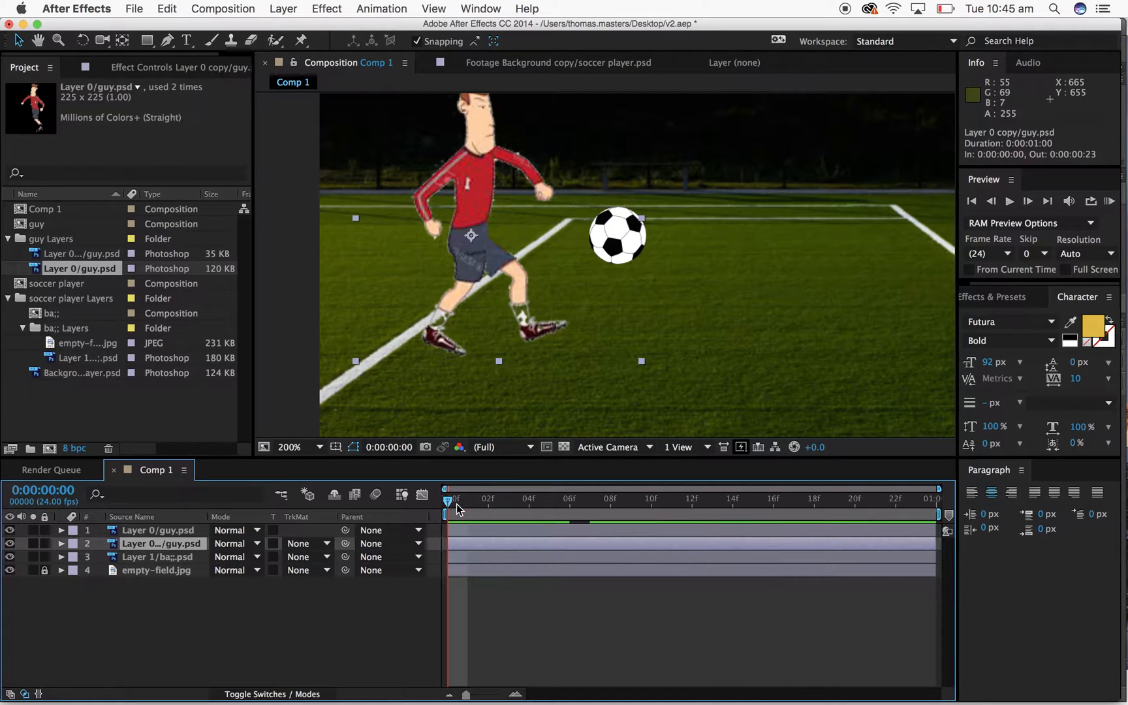
{"action": "left_click", "coordinate": [62, 544]}
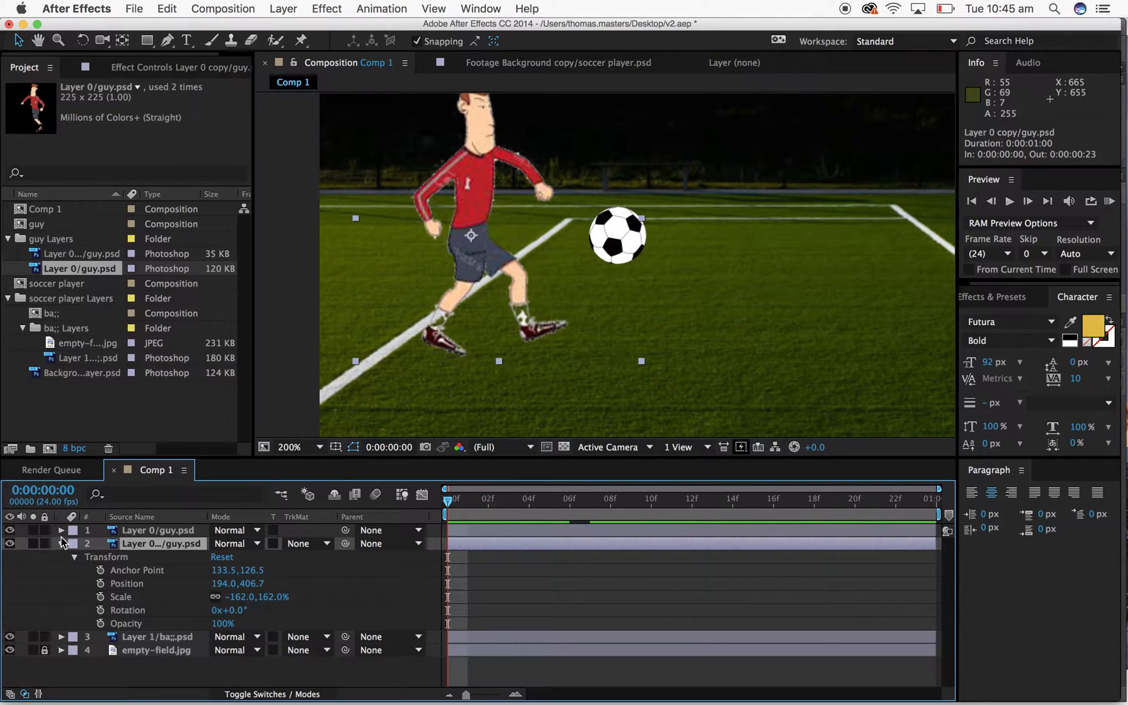
{"action": "left_click", "coordinate": [61, 543]}
{"action": "left_click", "coordinate": [62, 557]}
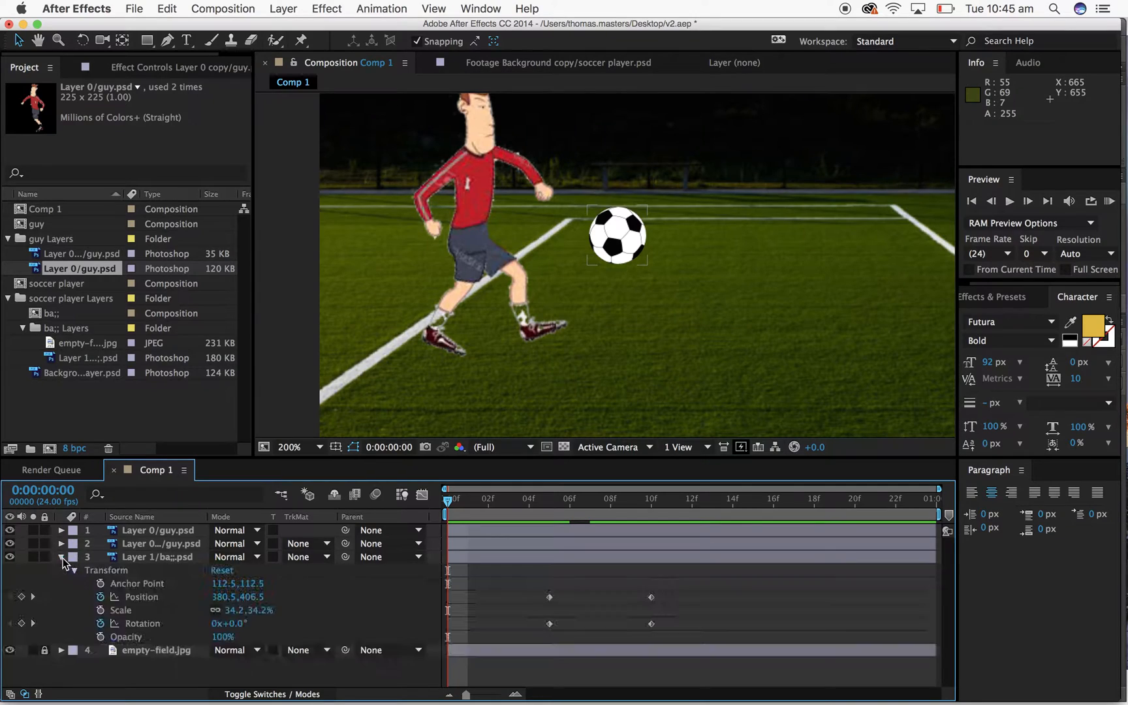
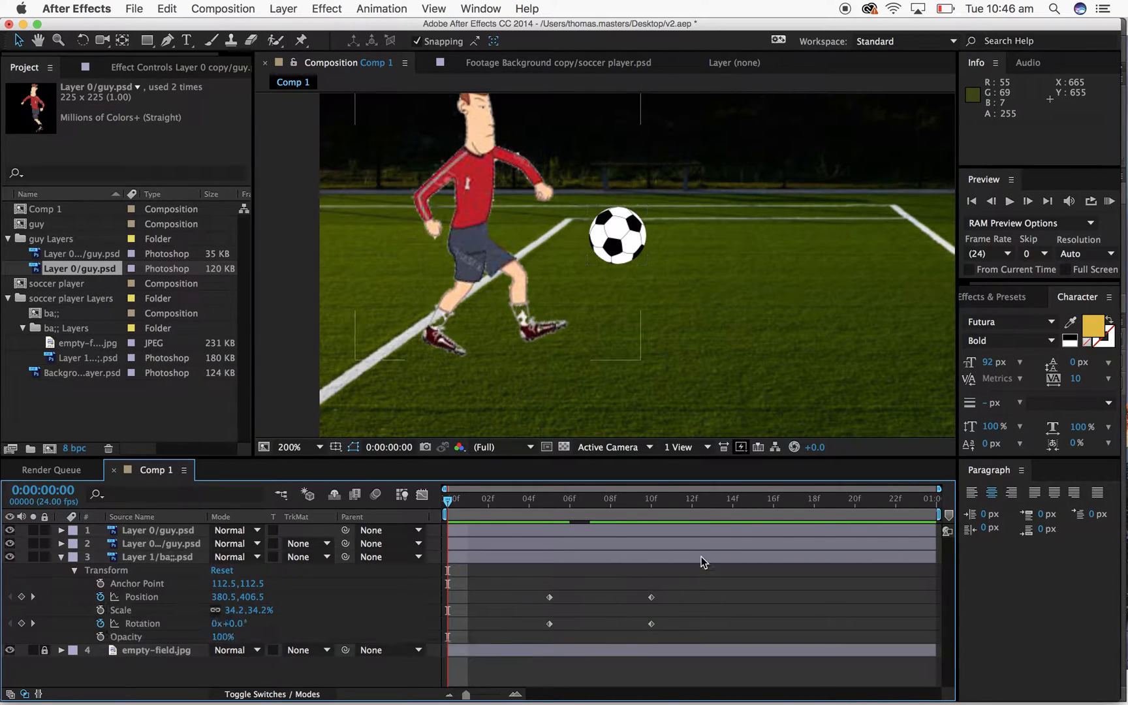
{"action": "left_click_drag", "start_coordinate": [532, 583], "coordinate": [685, 599]}
{"action": "key", "text": "Delete"}
{"action": "key", "text": "super+z"}
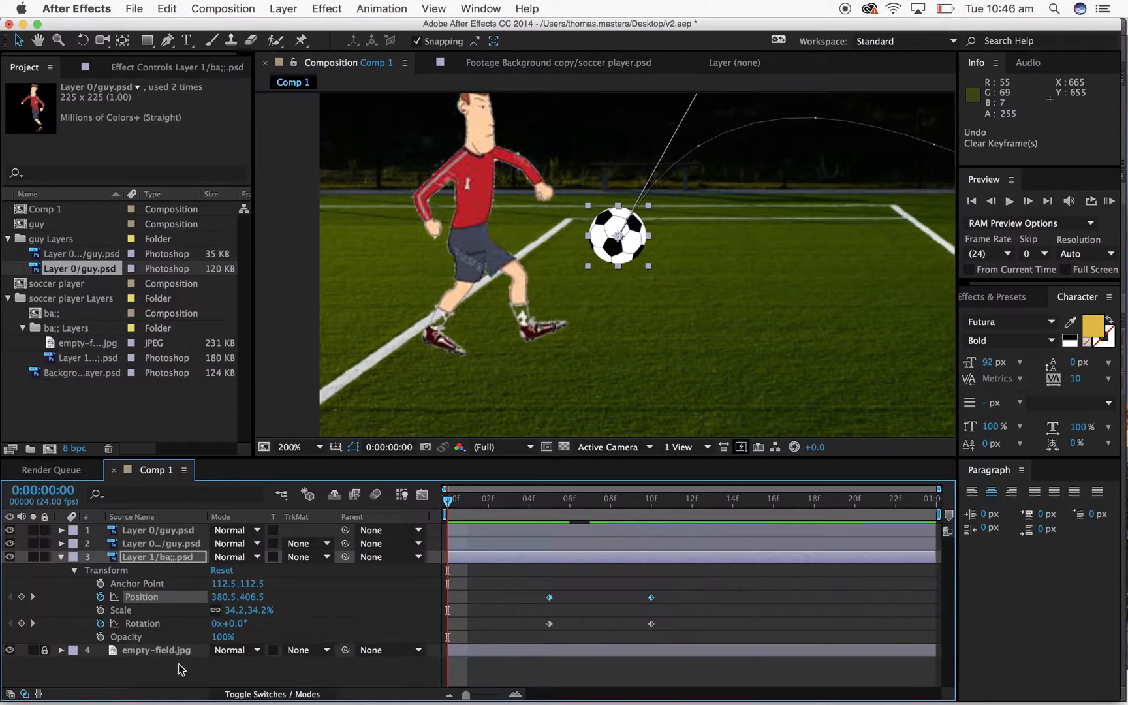
- Remove the ball's position animation and move the ball to the player's front foot at about 323.5, 506.5
{"action": "left_click", "coordinate": [101, 597]}
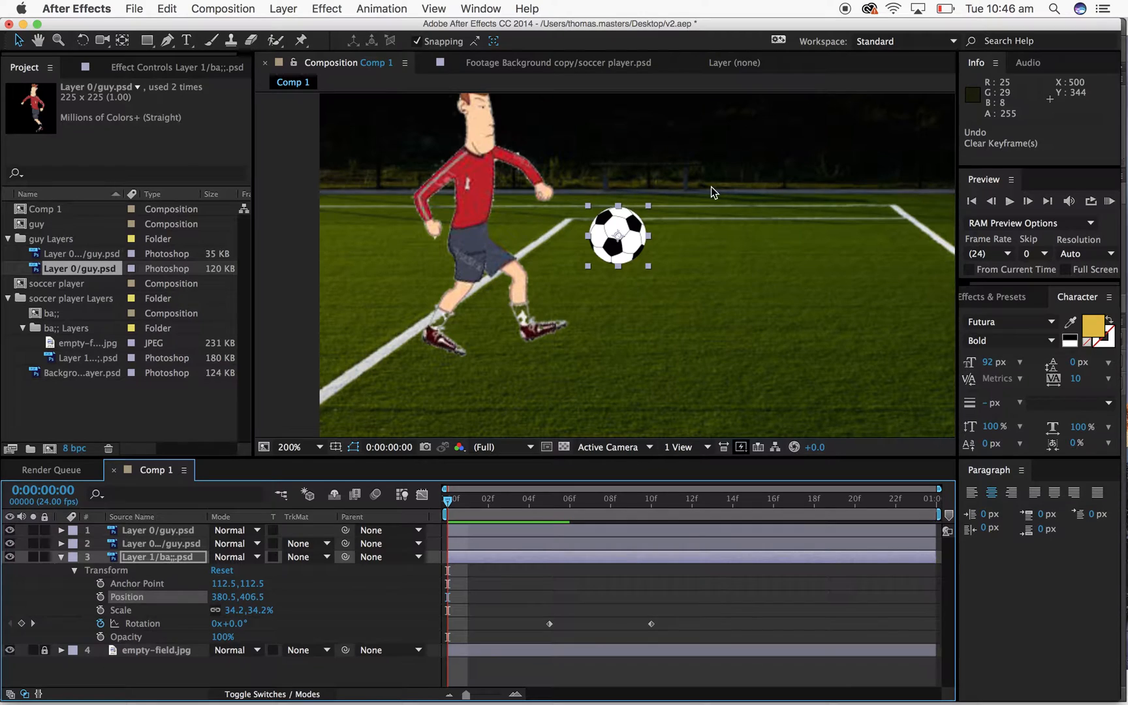
{"action": "left_click_drag", "start_coordinate": [640, 245], "coordinate": [592, 325]}
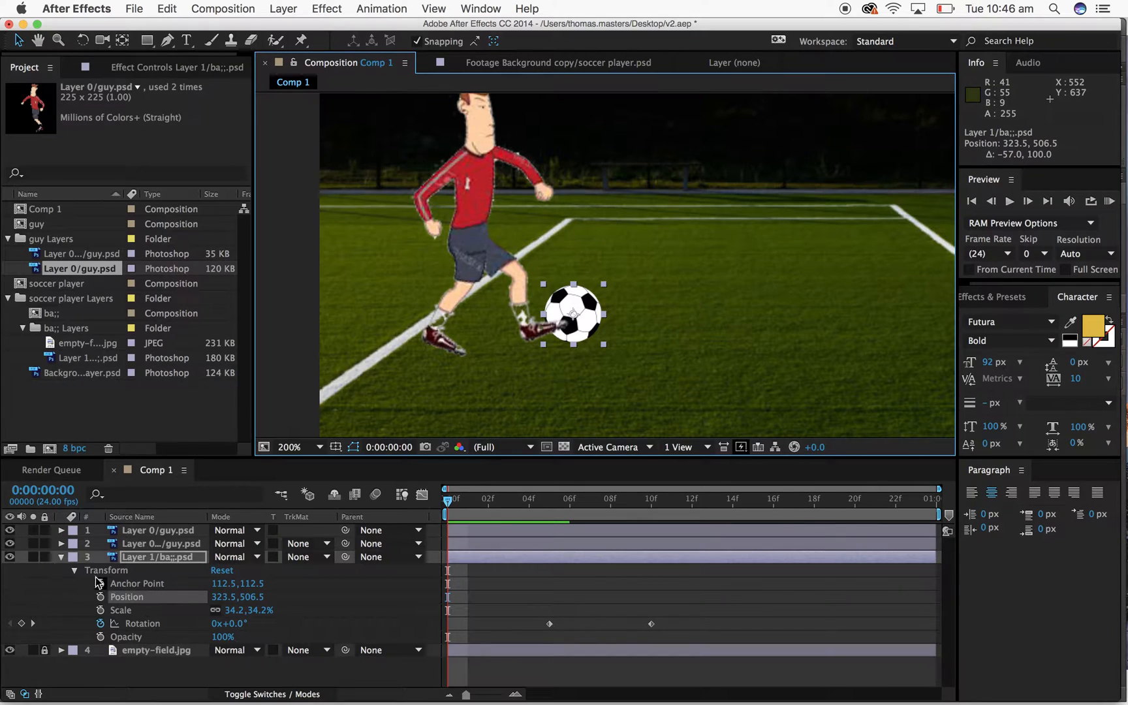
{"action": "left_click", "coordinate": [62, 557]}
- Start rotation keyframing on the kicking leg layer at frame 0, try a 34° rotation, and undo it
{"action": "left_click", "coordinate": [126, 543]}
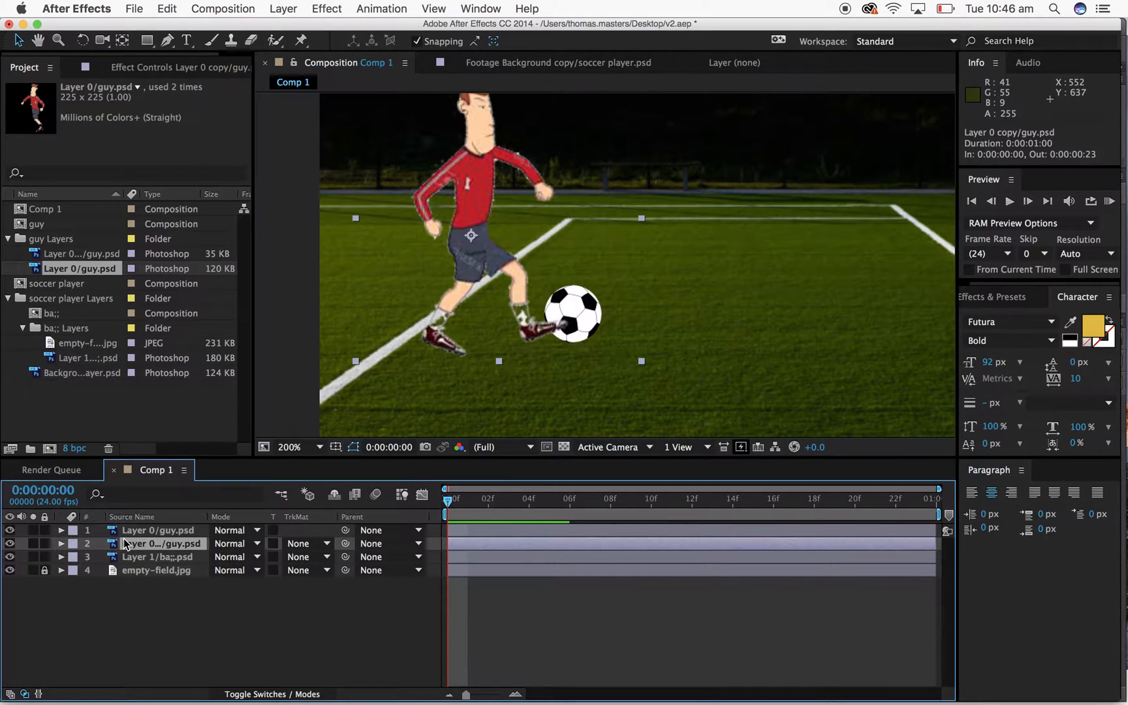
{"action": "left_click", "coordinate": [61, 544]}
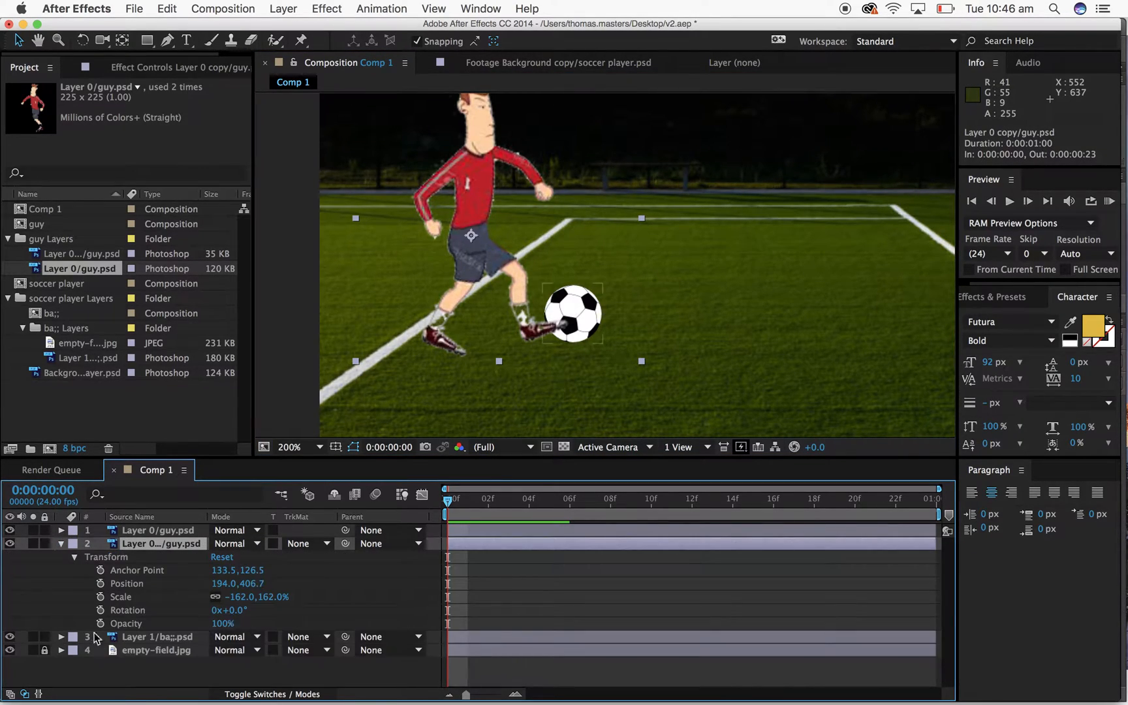
{"action": "left_click", "coordinate": [100, 610]}
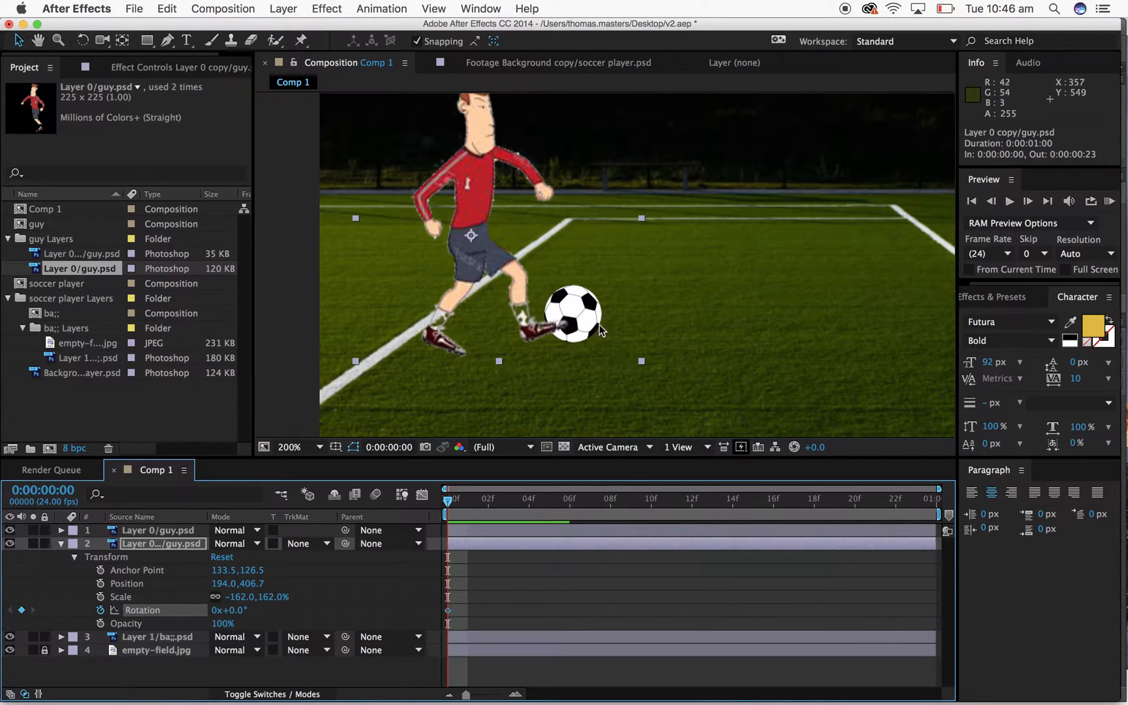
{"action": "mouse_move", "coordinate": [239, 613]}
{"action": "left_mouse_down"}
{"action": "mouse_move", "coordinate": [225, 607]}
{"action": "mouse_move", "coordinate": [259, 607]}
{"action": "left_mouse_up"}
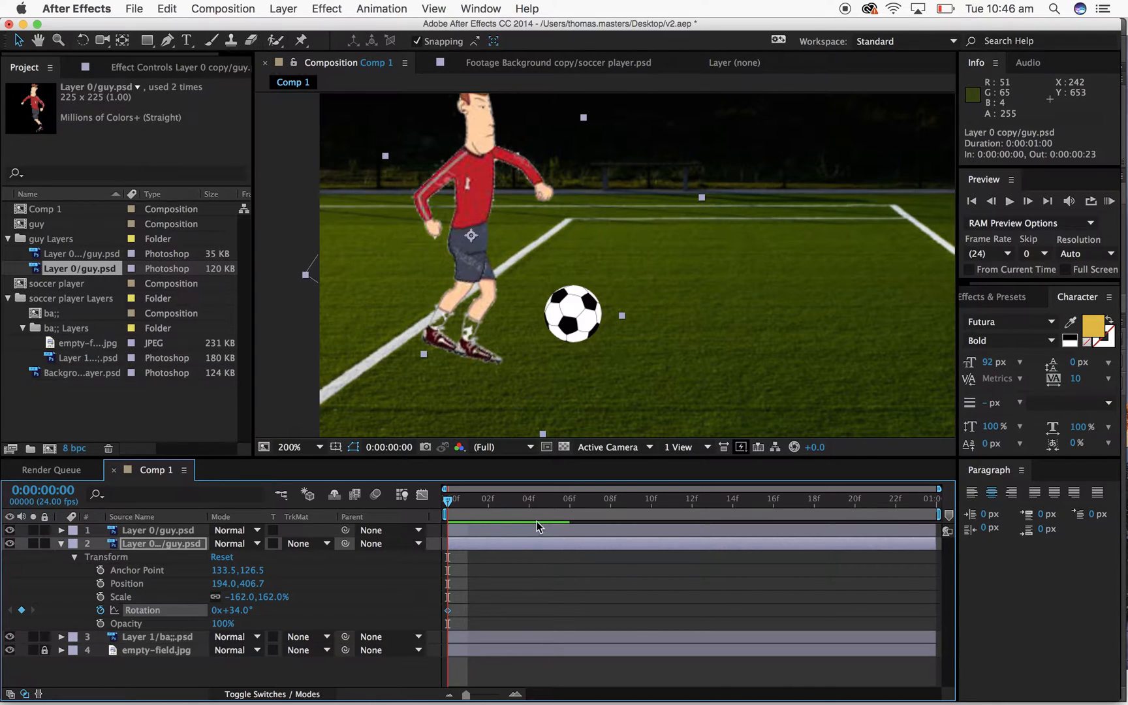
{"action": "key", "text": "super+z"}
- Keyframe the leg's rotation at 32° on frame 6 and at -45° on frame 12
{"action": "left_click_drag", "start_coordinate": [448, 502], "coordinate": [569, 500]}
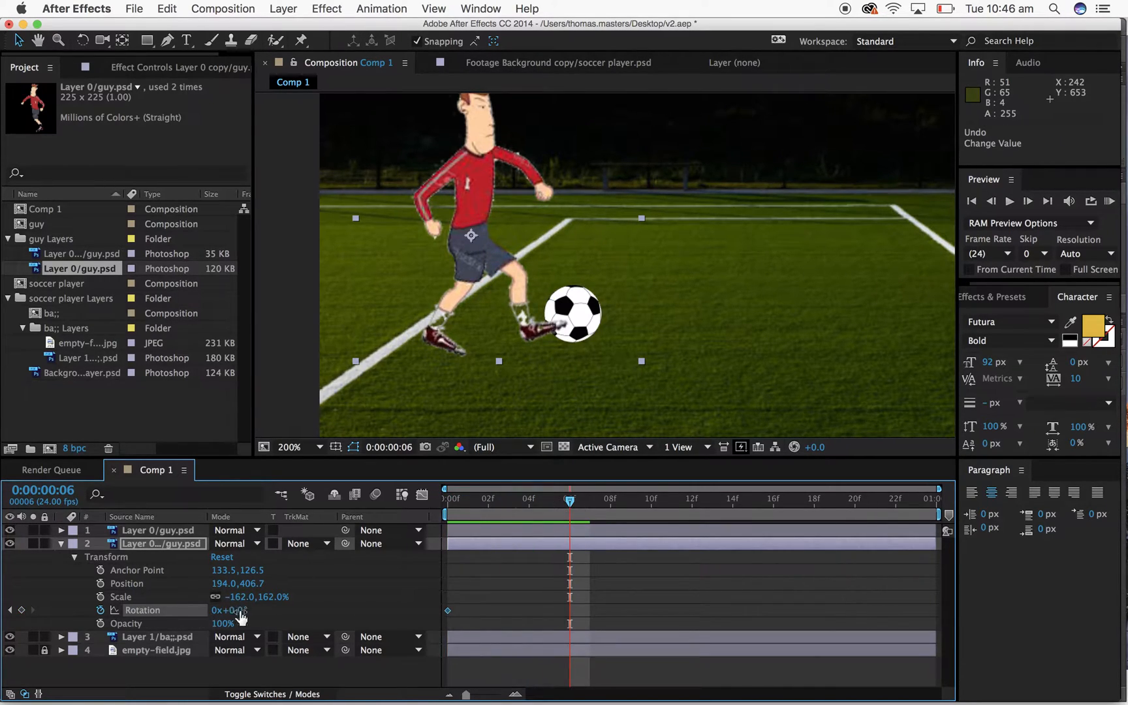
{"action": "mouse_move", "coordinate": [234, 616]}
{"action": "left_mouse_down"}
{"action": "mouse_move", "coordinate": [222, 612]}
{"action": "mouse_move", "coordinate": [251, 607]}
{"action": "left_mouse_up"}
{"action": "key", "text": "space"}
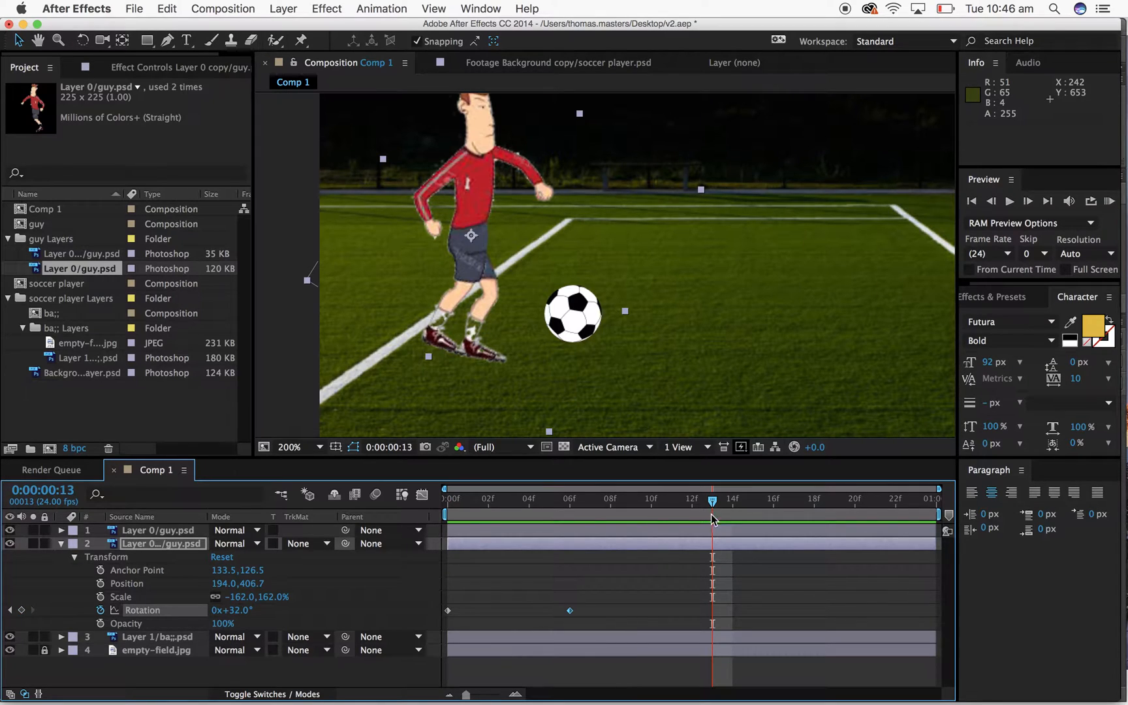
{"action": "mouse_move", "coordinate": [712, 504]}
{"action": "left_mouse_down"}
{"action": "mouse_move", "coordinate": [649, 501]}
{"action": "mouse_move", "coordinate": [692, 501]}
{"action": "left_mouse_up"}
{"action": "left_click_drag", "start_coordinate": [239, 623], "coordinate": [193, 632]}
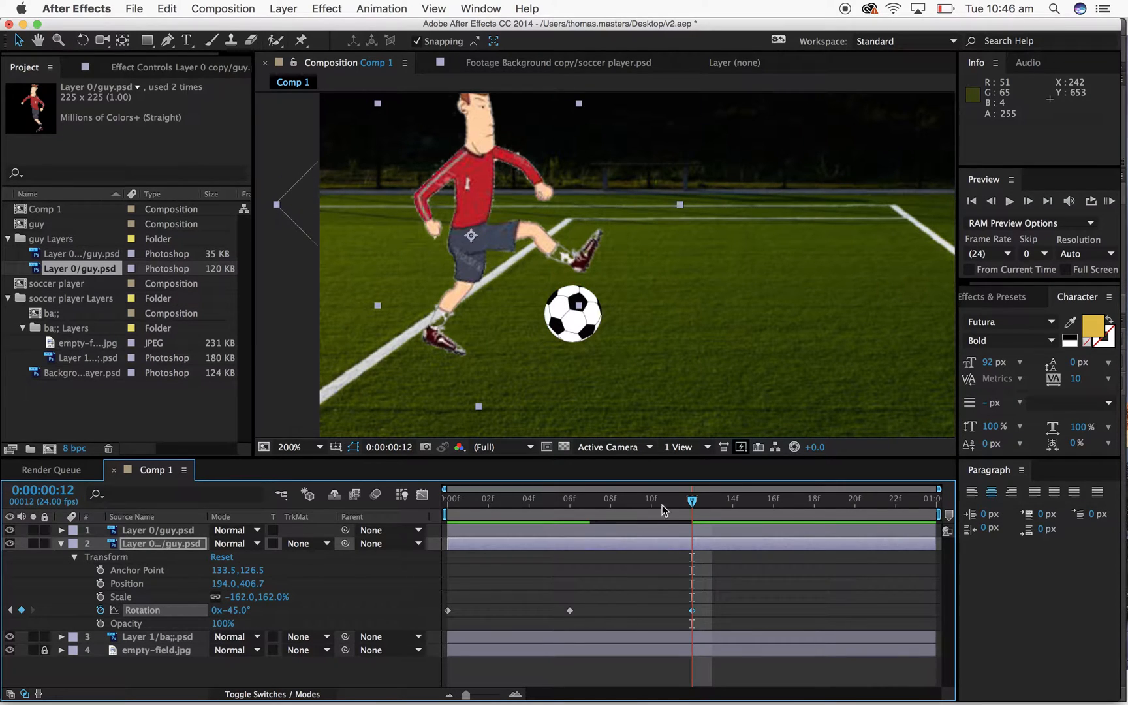
- Increase the leg's backward rotation at frame 6 and preview the kick, ending at 100% magnification
{"action": "left_click_drag", "start_coordinate": [654, 501], "coordinate": [569, 541]}
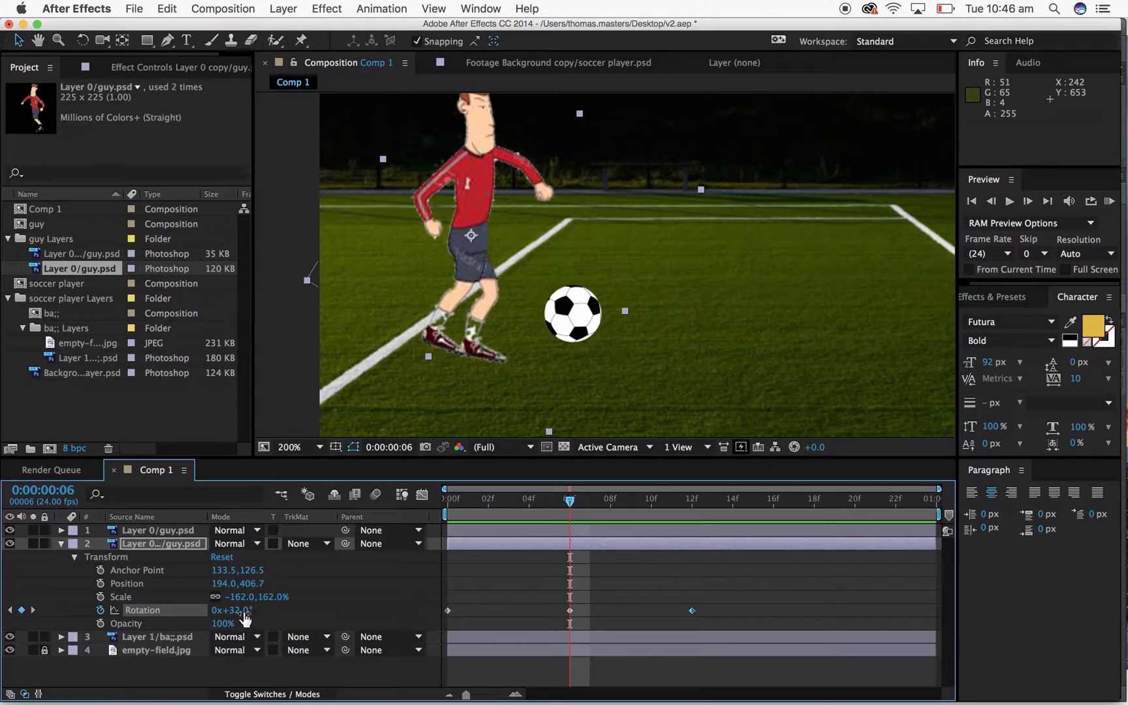
{"action": "left_click_drag", "start_coordinate": [244, 615], "coordinate": [295, 611]}
{"action": "left_click_drag", "start_coordinate": [584, 508], "coordinate": [391, 524]}
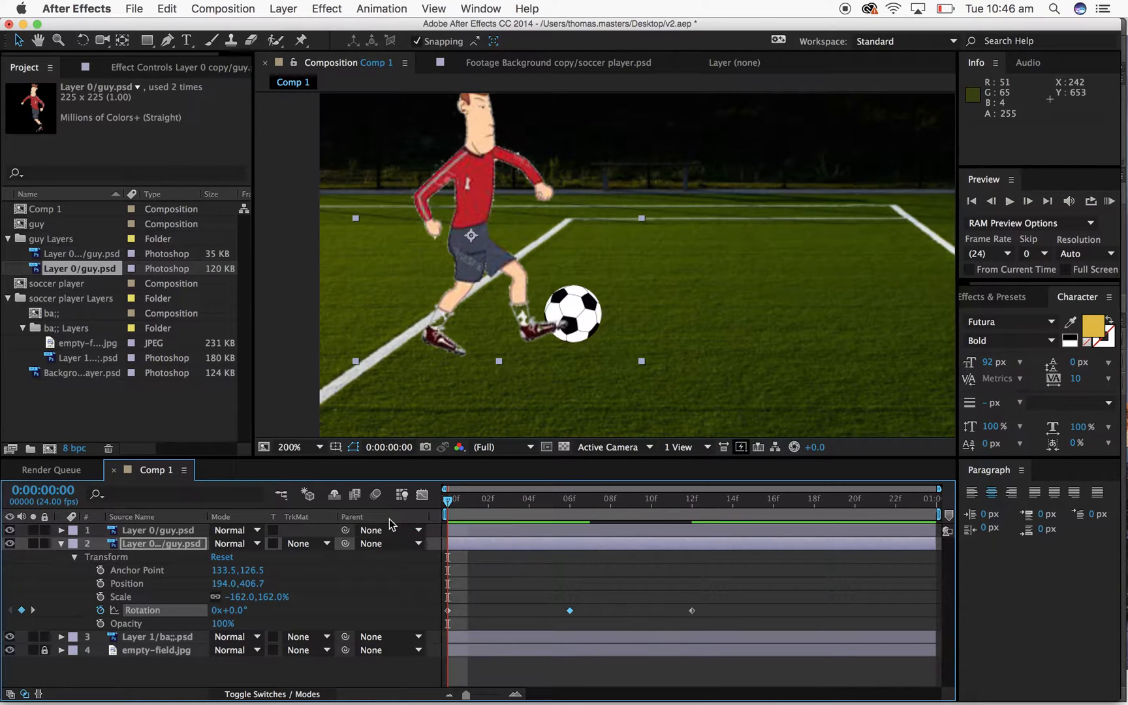
{"action": "key", "text": "space"}
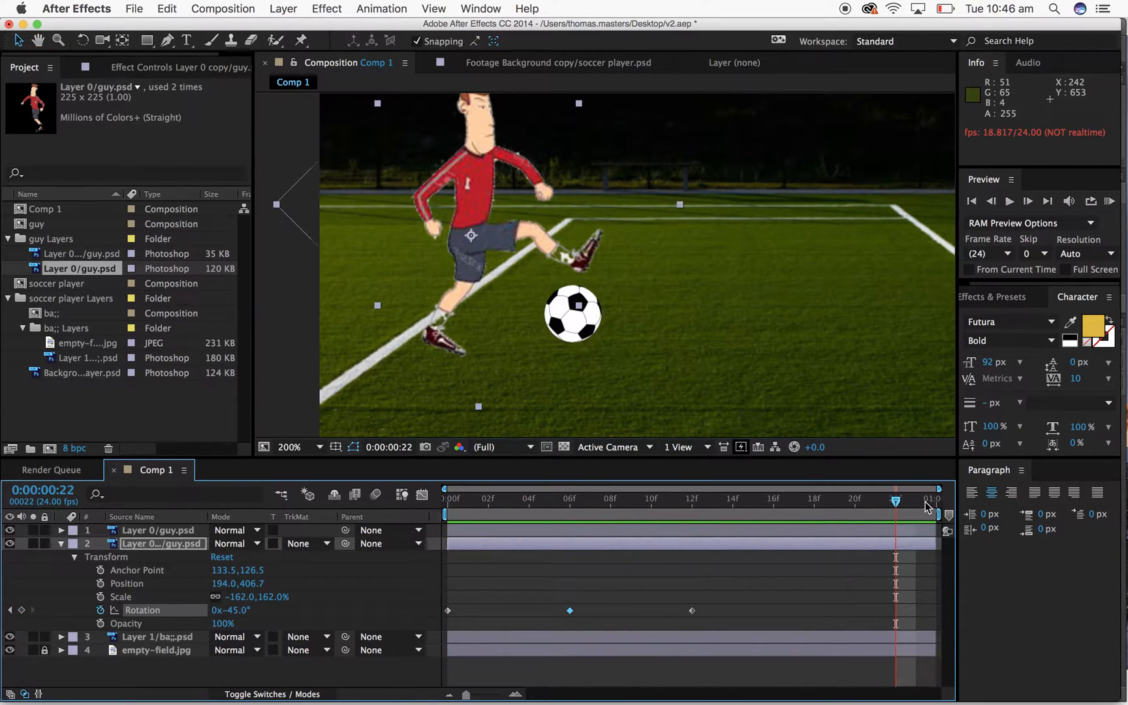
{"action": "left_click_drag", "start_coordinate": [894, 503], "coordinate": [643, 554]}
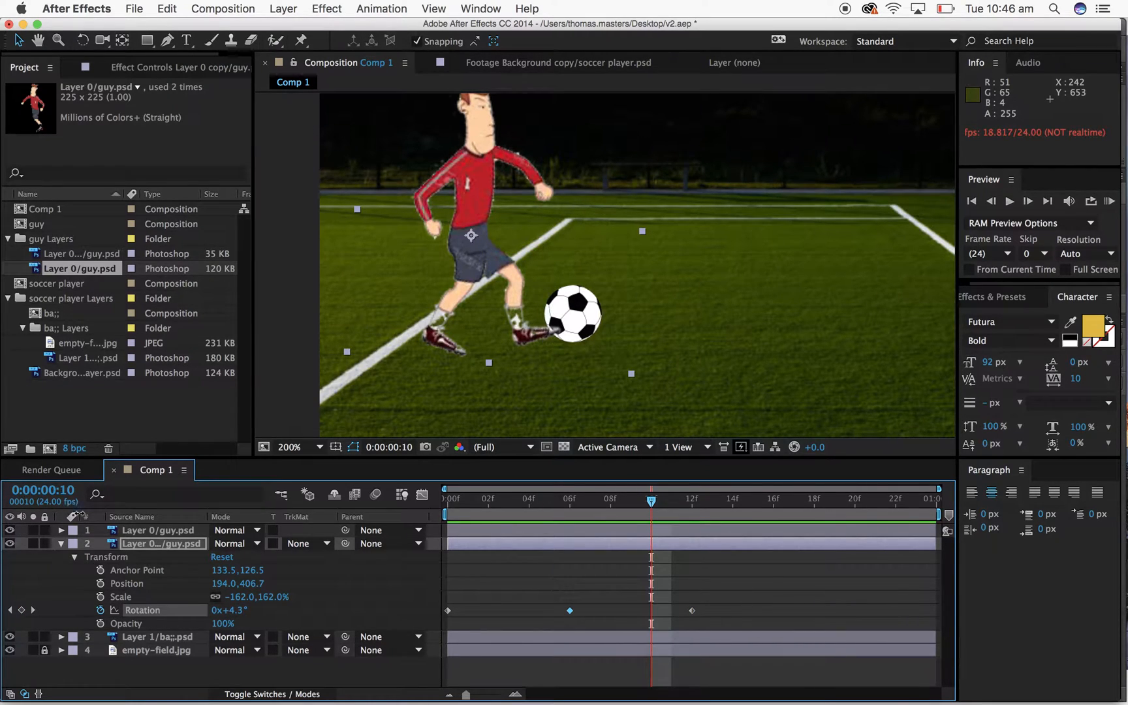
{"action": "left_click", "coordinate": [61, 544]}
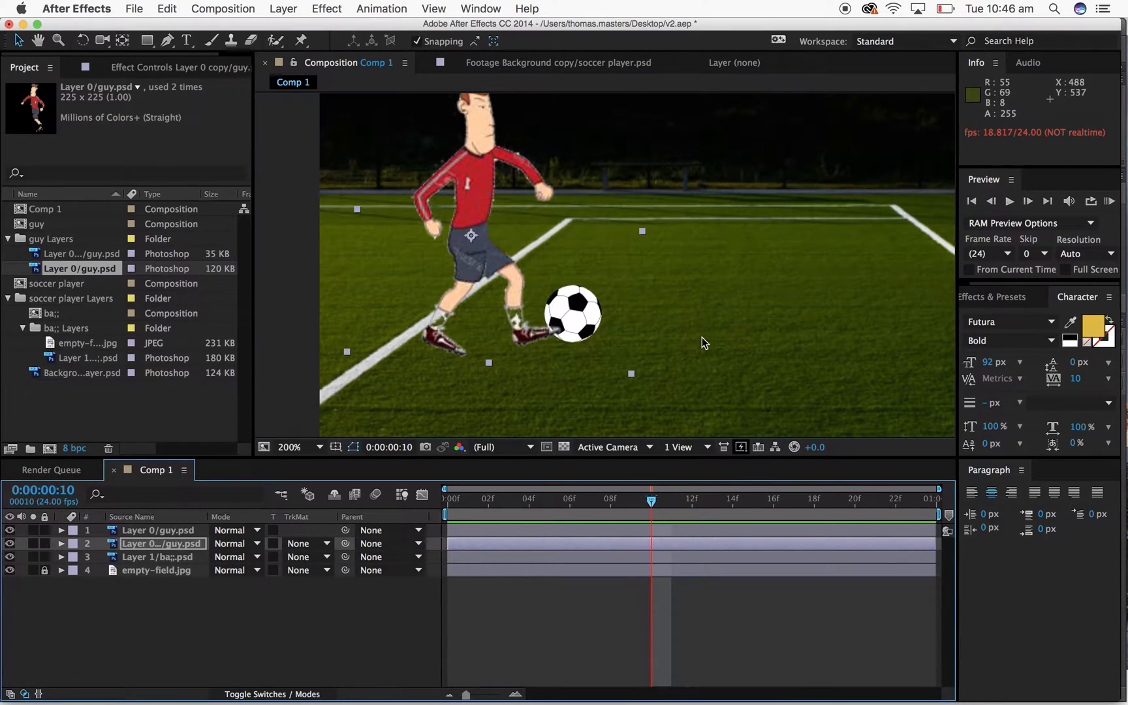
{"action": "key", "text": "space"}
{"action": "key", "text": "comma"}
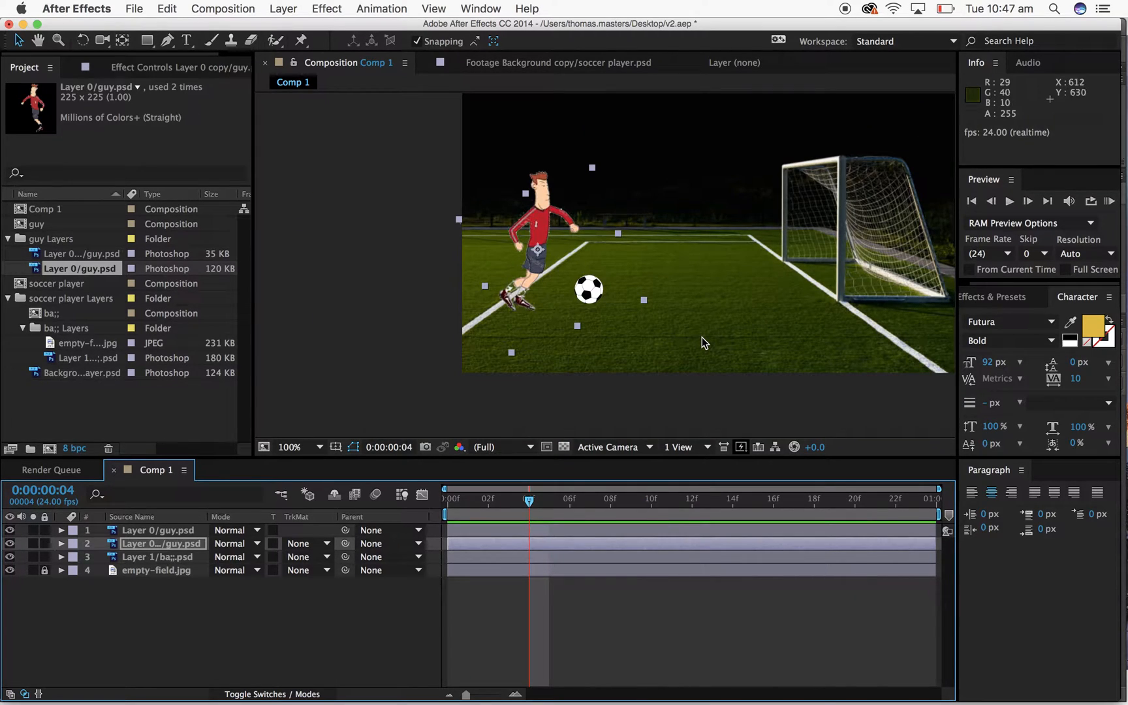
- Start the ball's position keyframes at frame 10 and move it into the goal at about 1065.5, 366.5 on frame 18
{"action": "left_click_drag", "start_coordinate": [532, 506], "coordinate": [651, 502]}
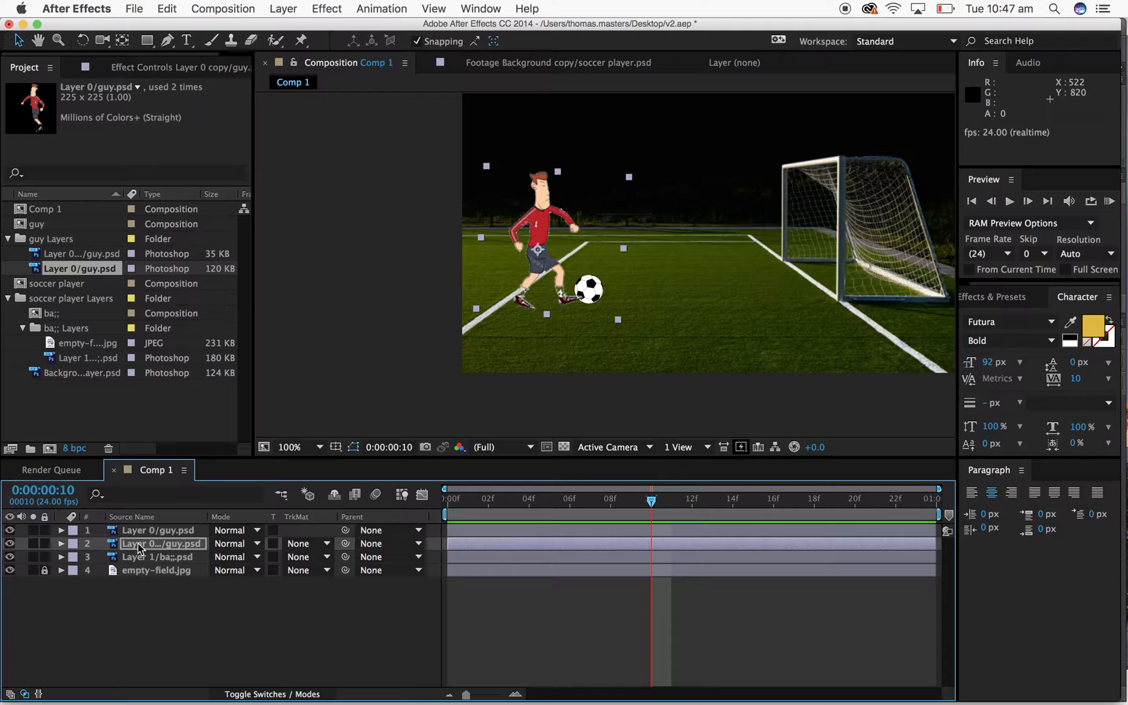
{"action": "left_click", "coordinate": [62, 557]}
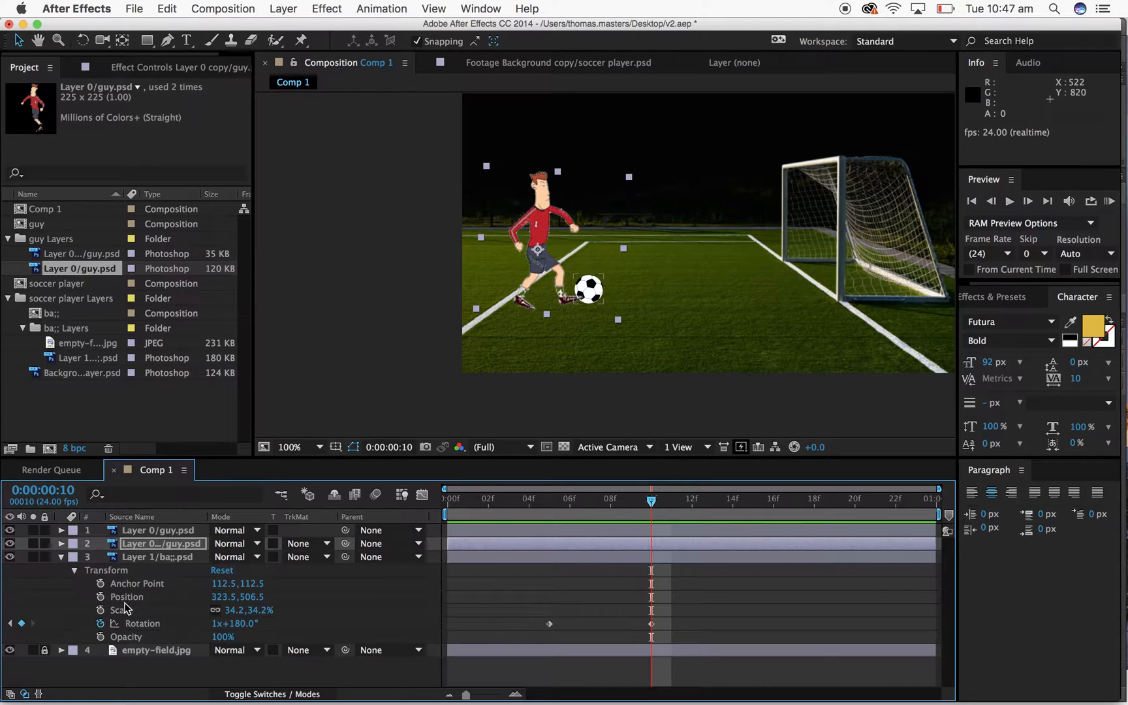
{"action": "left_click", "coordinate": [101, 597]}
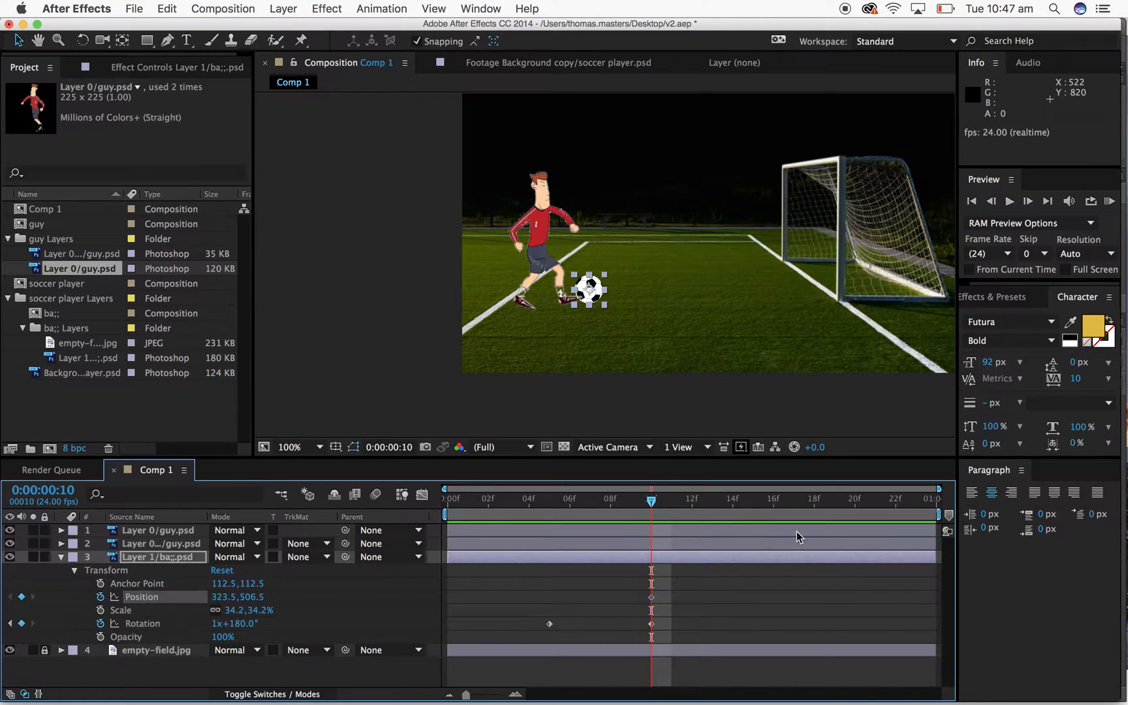
{"action": "left_click_drag", "start_coordinate": [668, 506], "coordinate": [814, 501]}
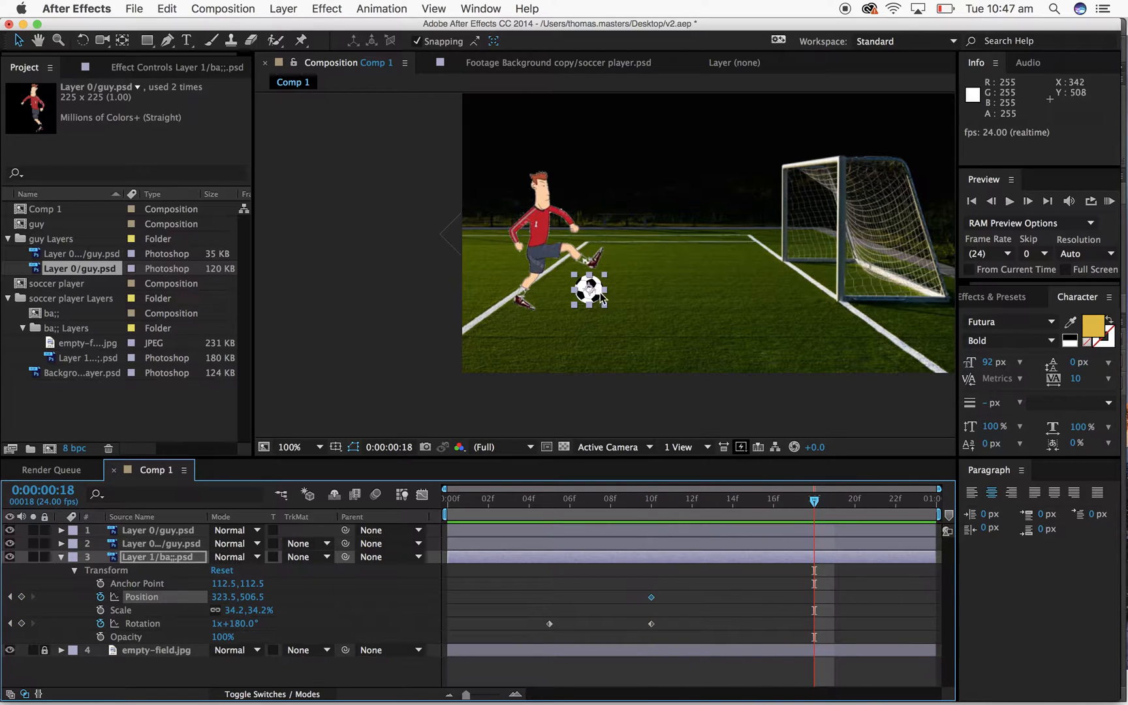
{"action": "left_click_drag", "start_coordinate": [607, 295], "coordinate": [908, 236]}
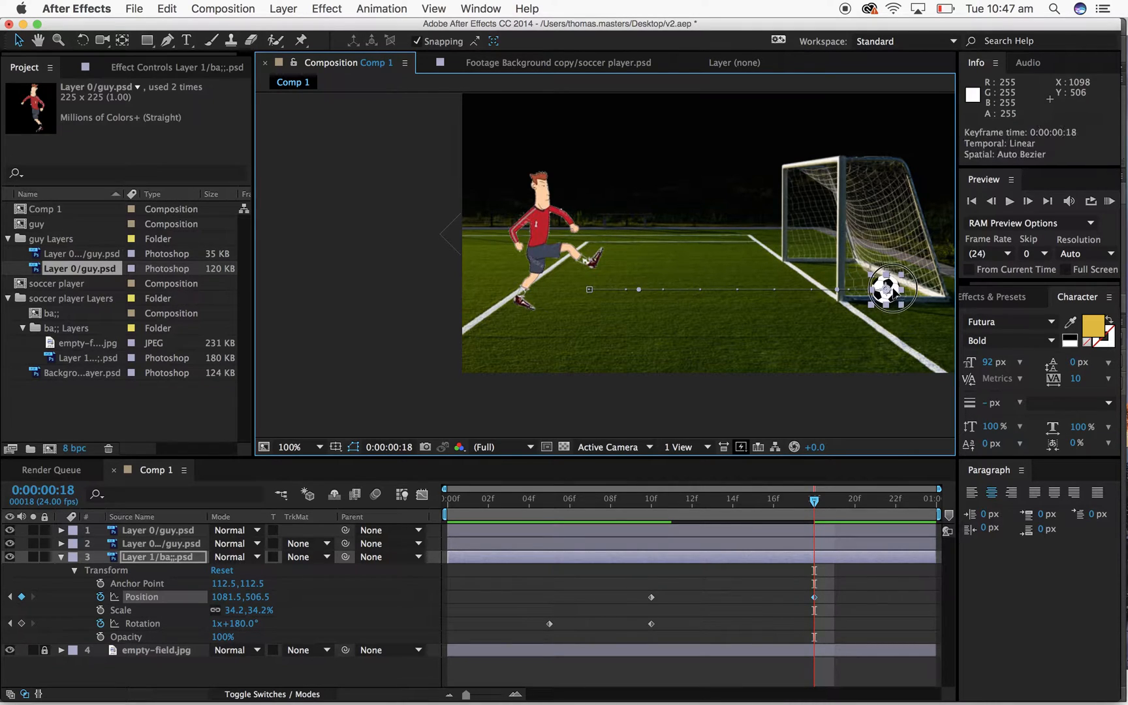
{"action": "left_click_drag", "start_coordinate": [892, 289], "coordinate": [885, 233]}
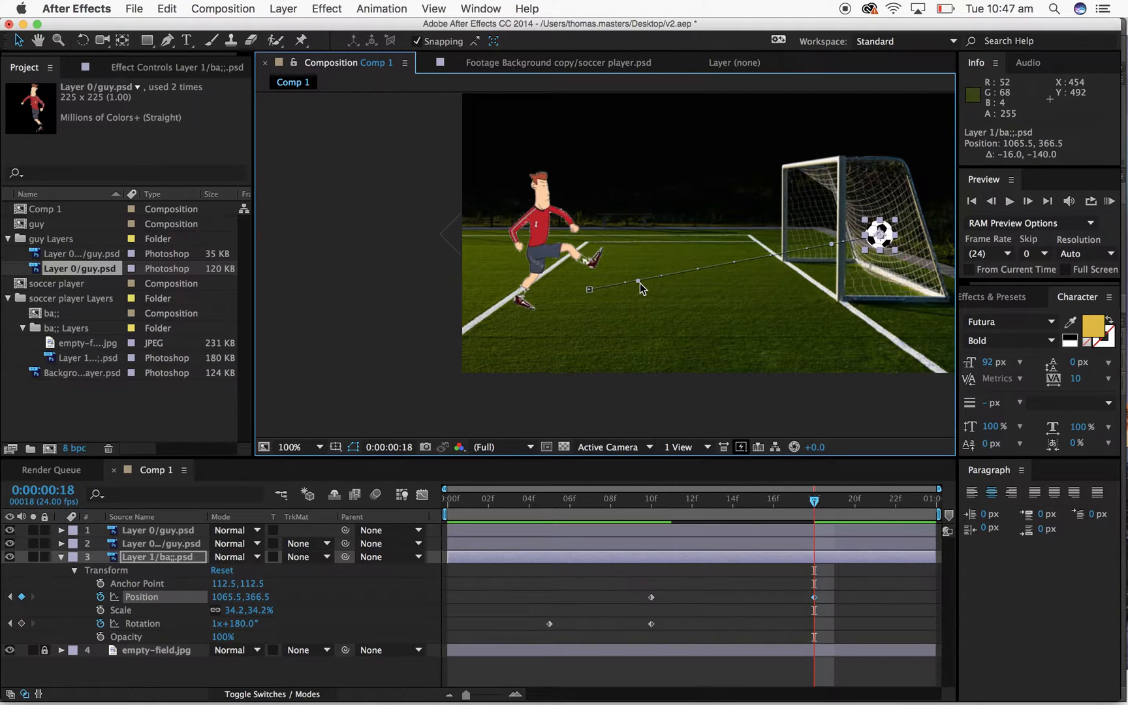
- Bend the ball's motion path into a high arc with its starting handle at about 585.2, 121.2, and preview the flight
{"action": "left_click_drag", "start_coordinate": [640, 283], "coordinate": [693, 141]}
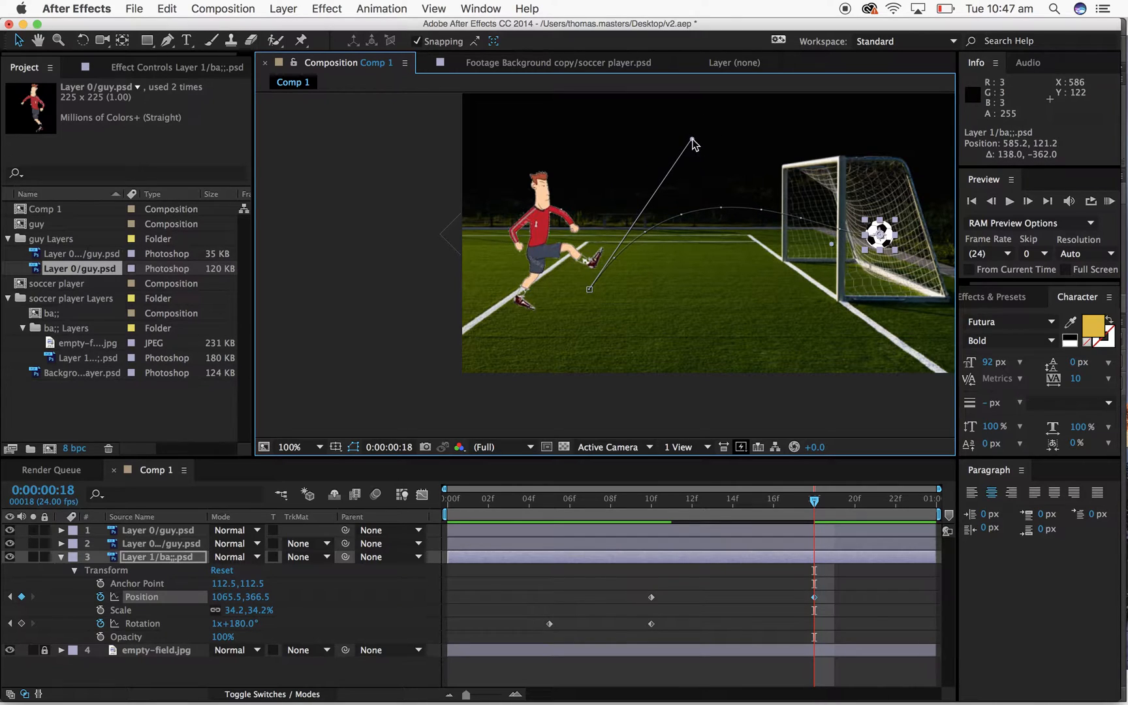
{"action": "key", "text": "space"}
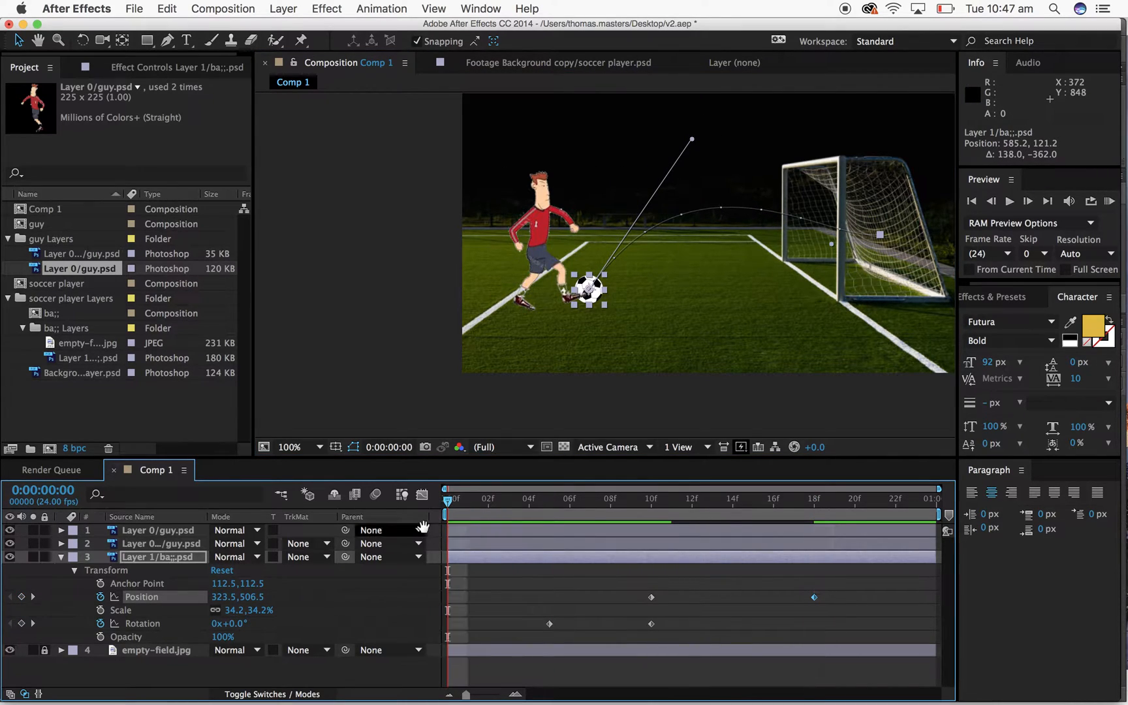
{"action": "key", "text": "space"}
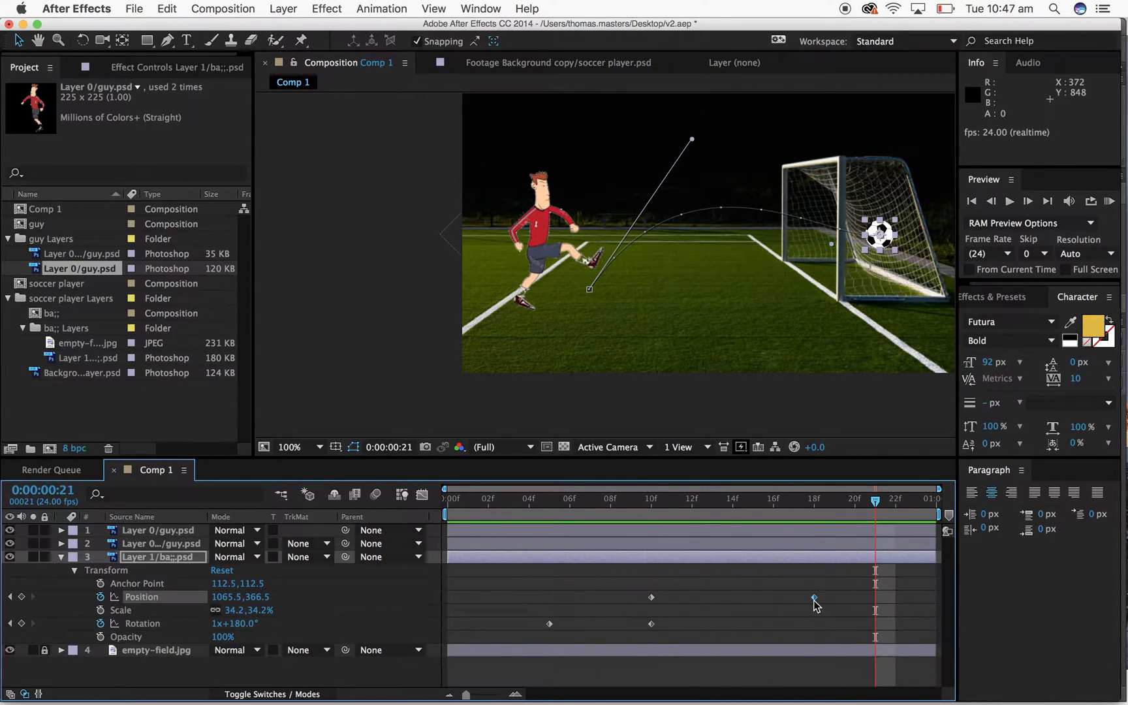
- Speed up the ball's flight by moving its goal position keyframe to frame 14, and preview the animation
{"action": "left_click_drag", "start_coordinate": [814, 598], "coordinate": [733, 598]}
{"action": "key", "text": "space"}
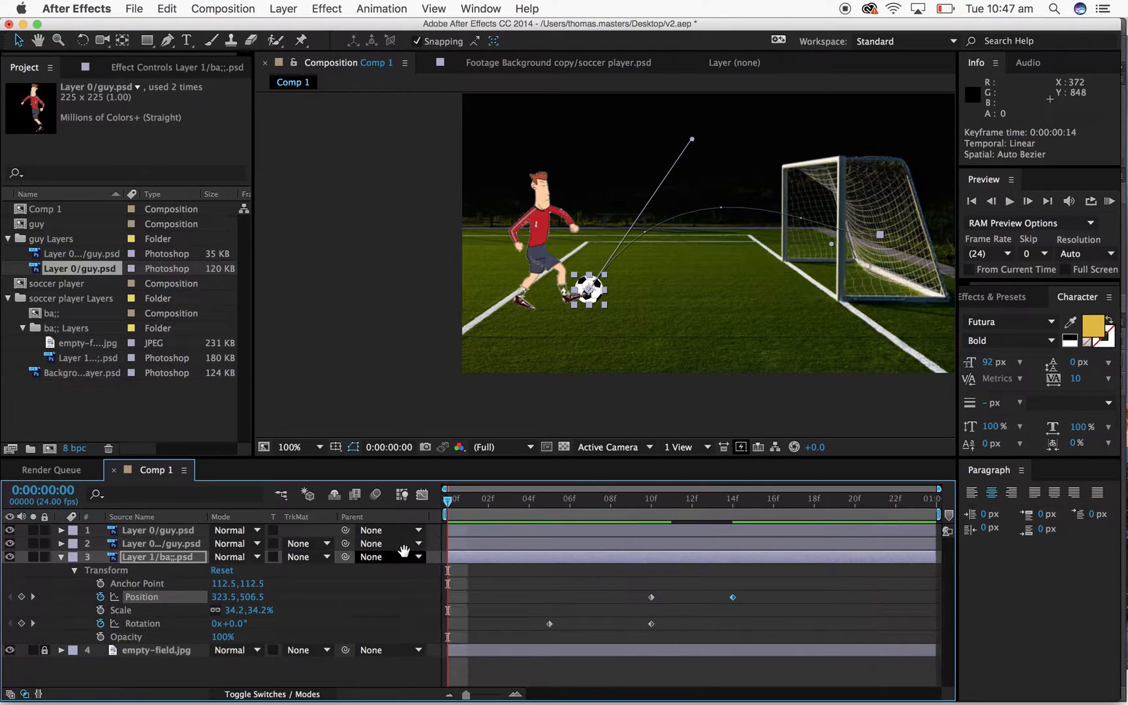
{"action": "key", "text": "space"}
- Retime the ball's two rotation keyframes to frames 10 and 14 and preview the kick
{"action": "left_click_drag", "start_coordinate": [527, 619], "coordinate": [681, 643]}
{"action": "left_click_drag", "start_coordinate": [545, 625], "coordinate": [733, 626]}
{"action": "left_click", "coordinate": [773, 617]}
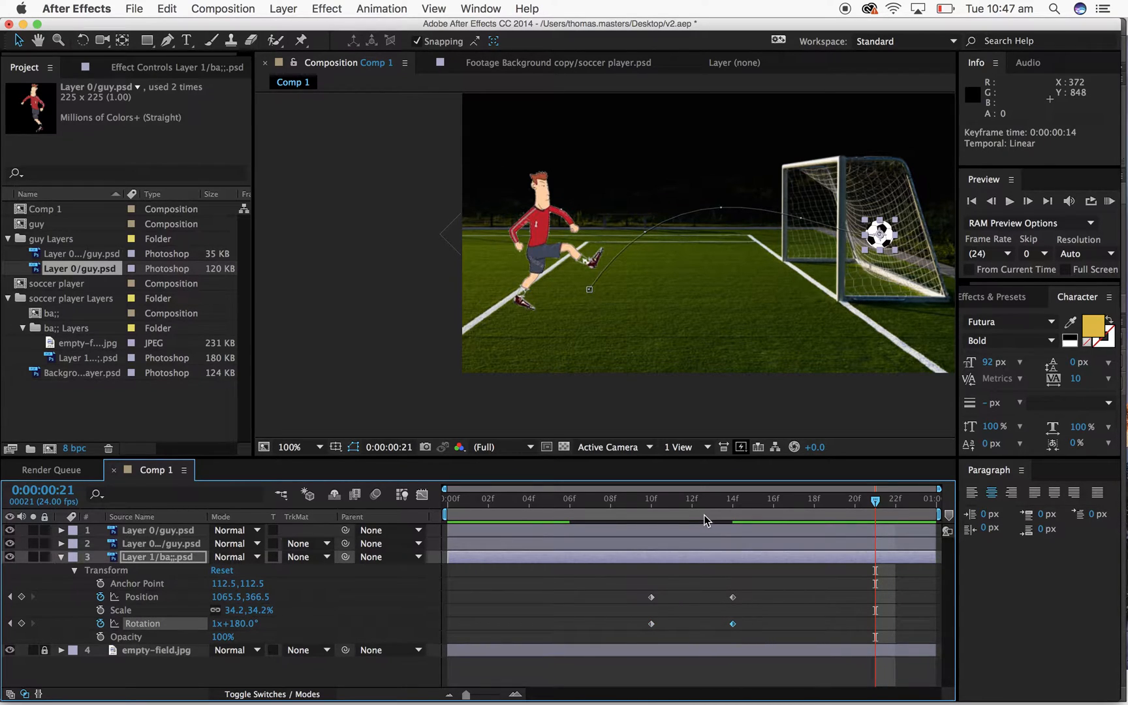
{"action": "key", "text": "space"}
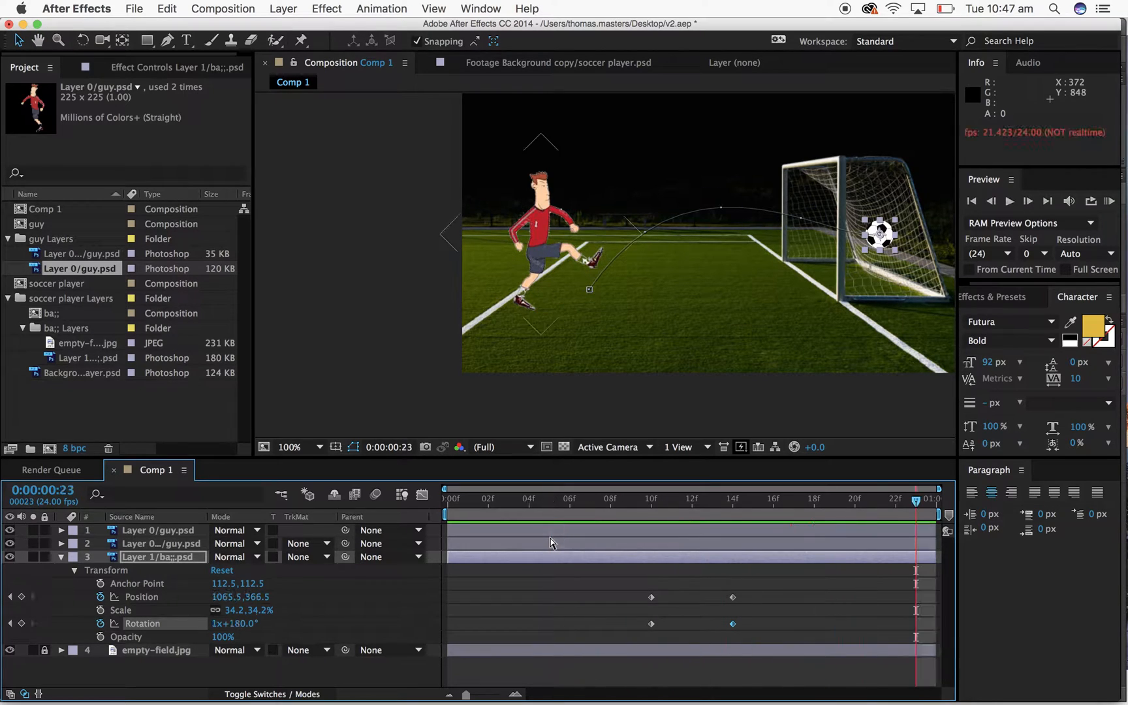
{"action": "left_click_drag", "start_coordinate": [916, 508], "coordinate": [528, 565]}
{"action": "key", "text": "space"}
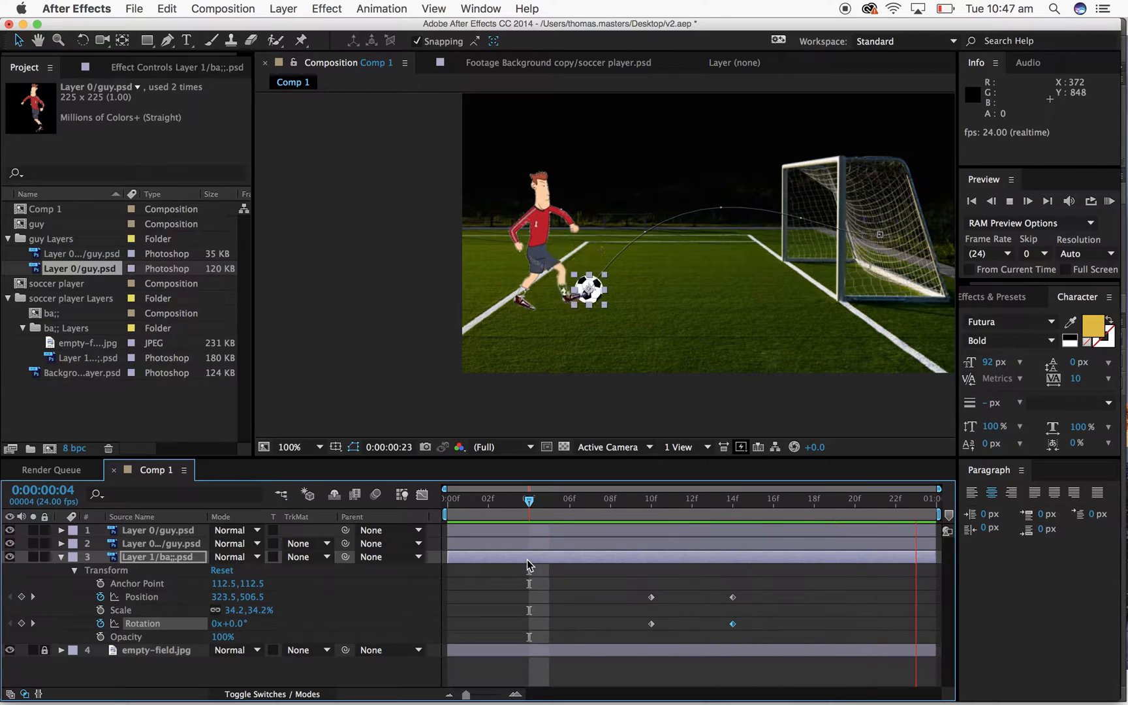
{"action": "key", "text": "space"}
- At frame 16, lower the ball inside the goal to about 1065.5, 476.5, adjust the motion path handle, and preview the drop
{"action": "left_click_drag", "start_coordinate": [528, 507], "coordinate": [765, 534]}
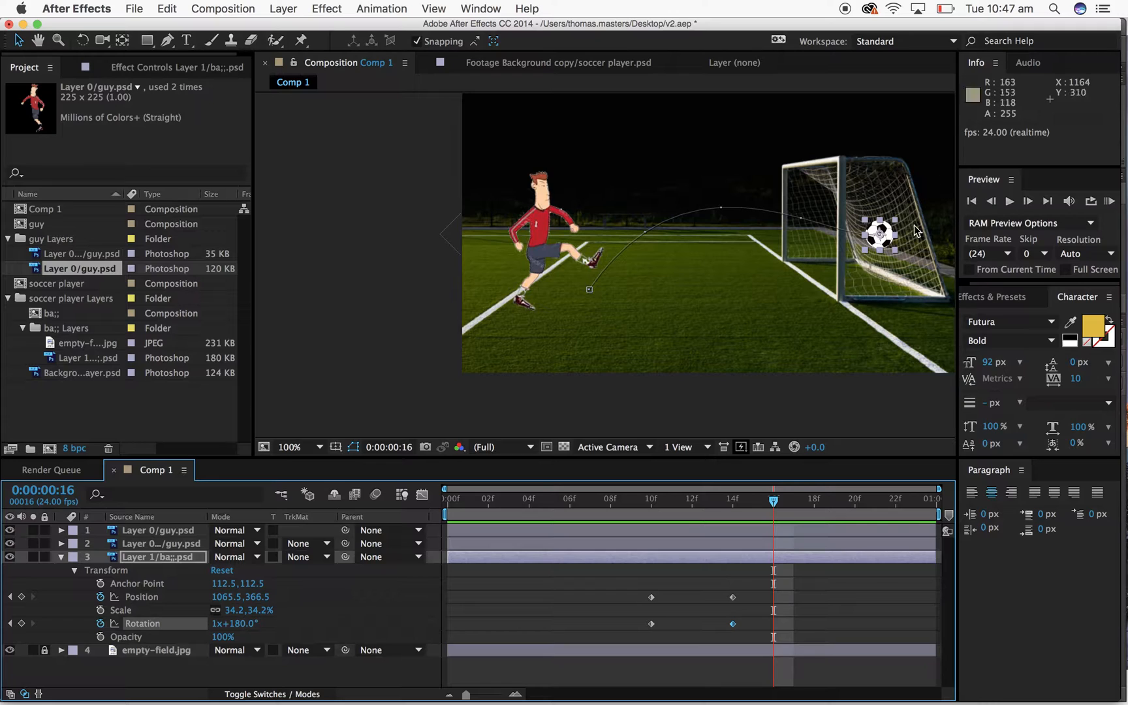
{"action": "left_click_drag", "start_coordinate": [887, 247], "coordinate": [894, 291]}
{"action": "left_click_drag", "start_coordinate": [929, 236], "coordinate": [887, 244]}
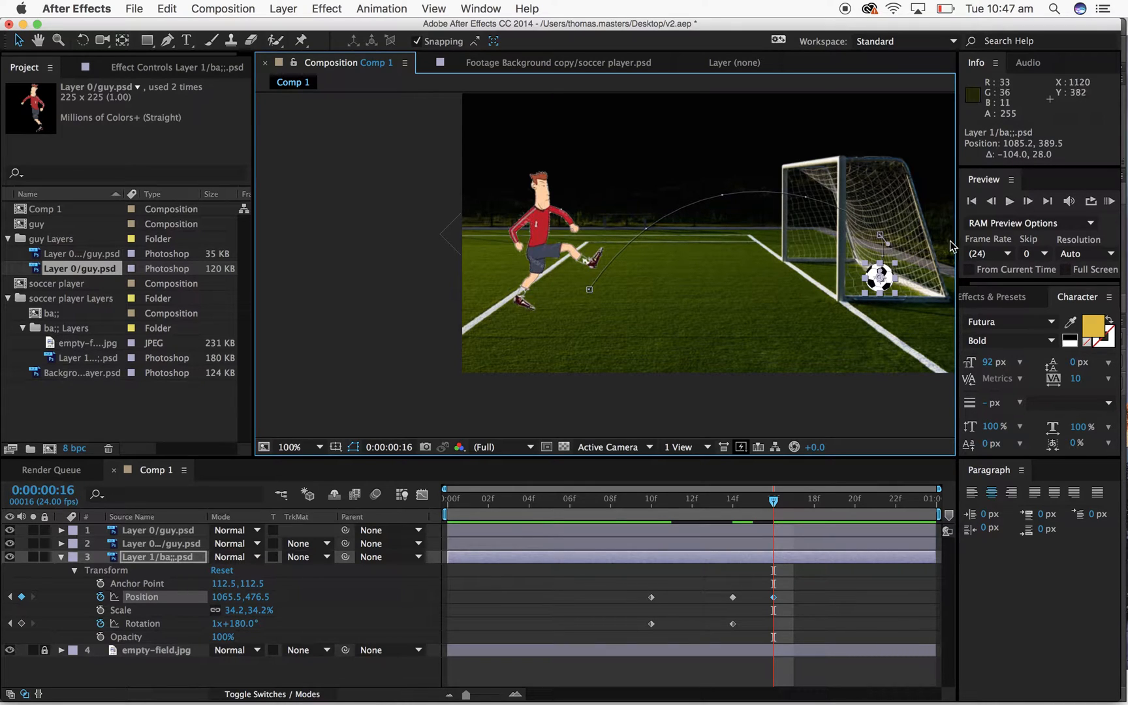
{"action": "left_click", "coordinate": [770, 504]}
{"action": "key", "text": "space"}
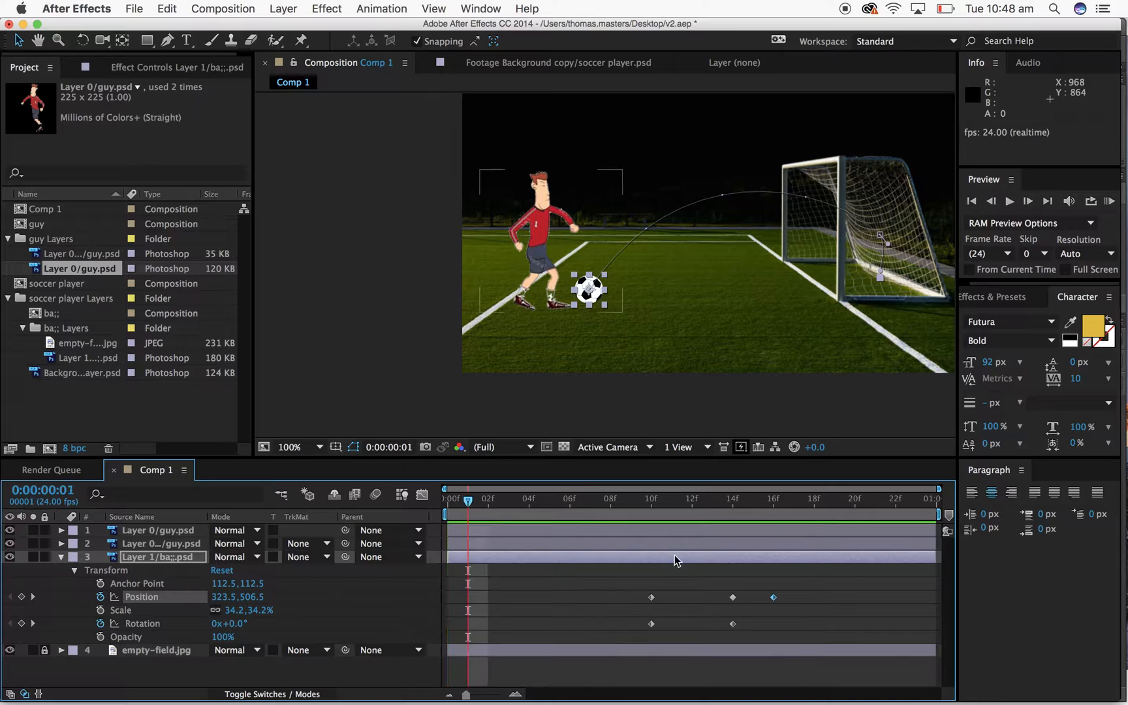
- Slow the ball's drop by moving its last position keyframe to frame 19, and preview from frame 0
{"action": "left_click_drag", "start_coordinate": [774, 597], "coordinate": [834, 597]}
{"action": "left_click_drag", "start_coordinate": [777, 503], "coordinate": [433, 513]}
{"action": "key", "text": "space"}
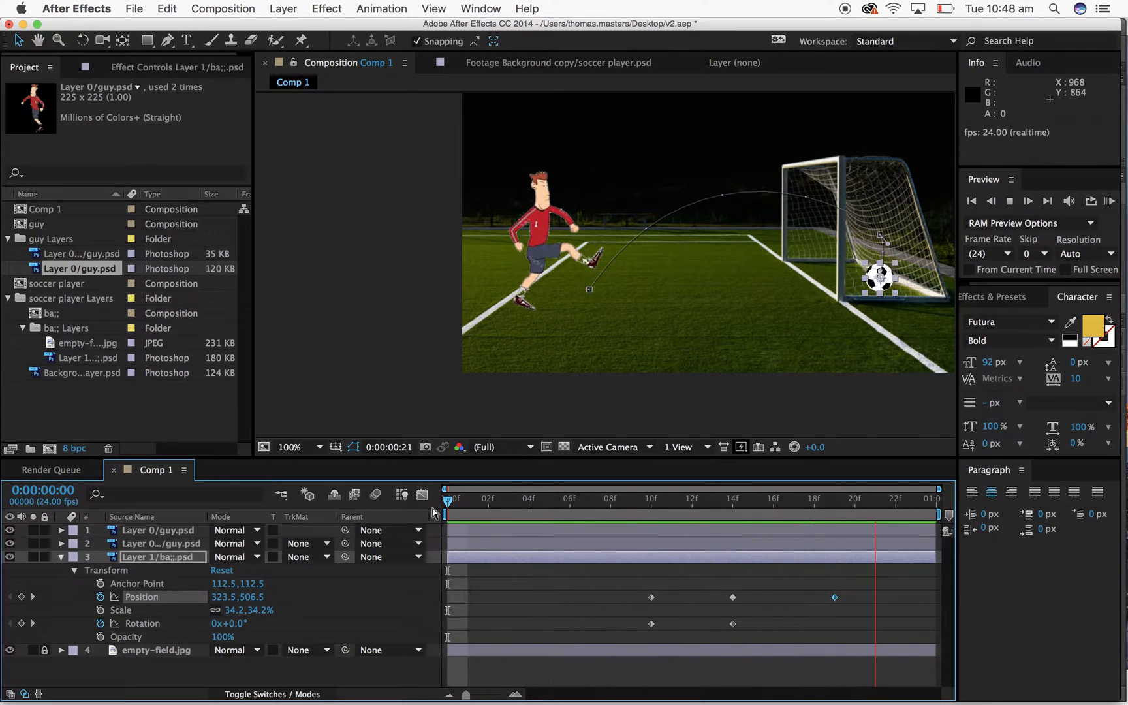
- At frame 19, keyframe the ball's rotation at about -143° so it spins backward while dropping
{"action": "left_click_drag", "start_coordinate": [549, 504], "coordinate": [835, 519]}
{"action": "left_click_drag", "start_coordinate": [241, 630], "coordinate": [3, 643]}
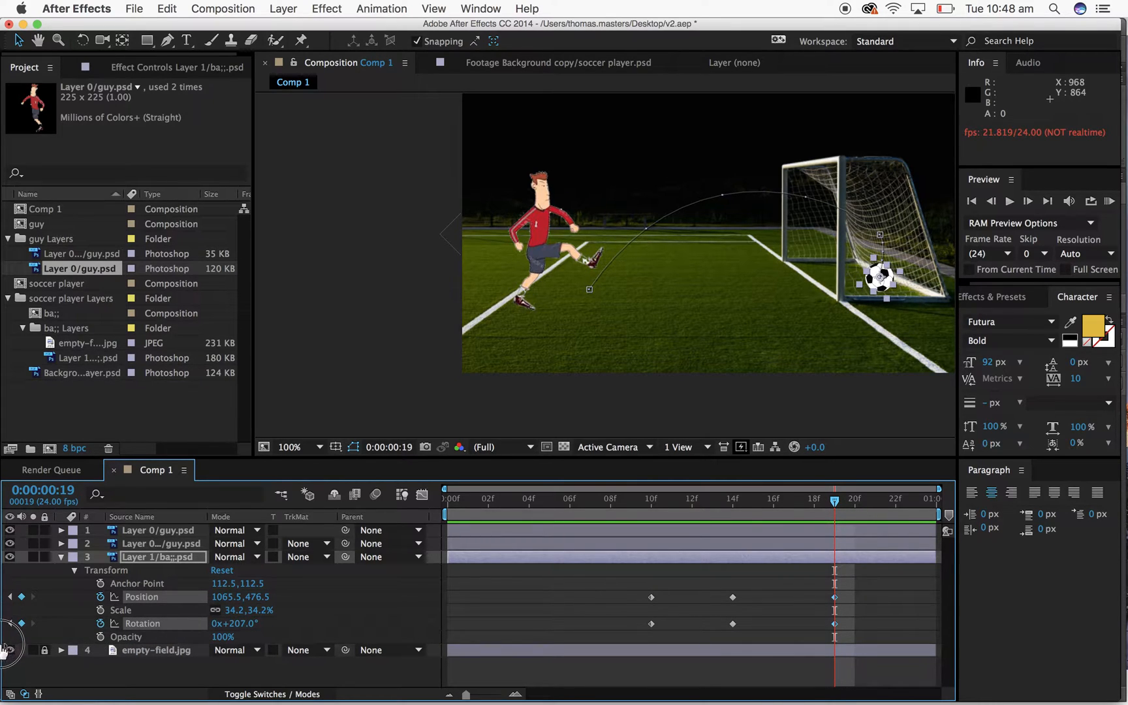
{"action": "left_click_drag", "start_coordinate": [245, 634], "coordinate": [2, 663]}
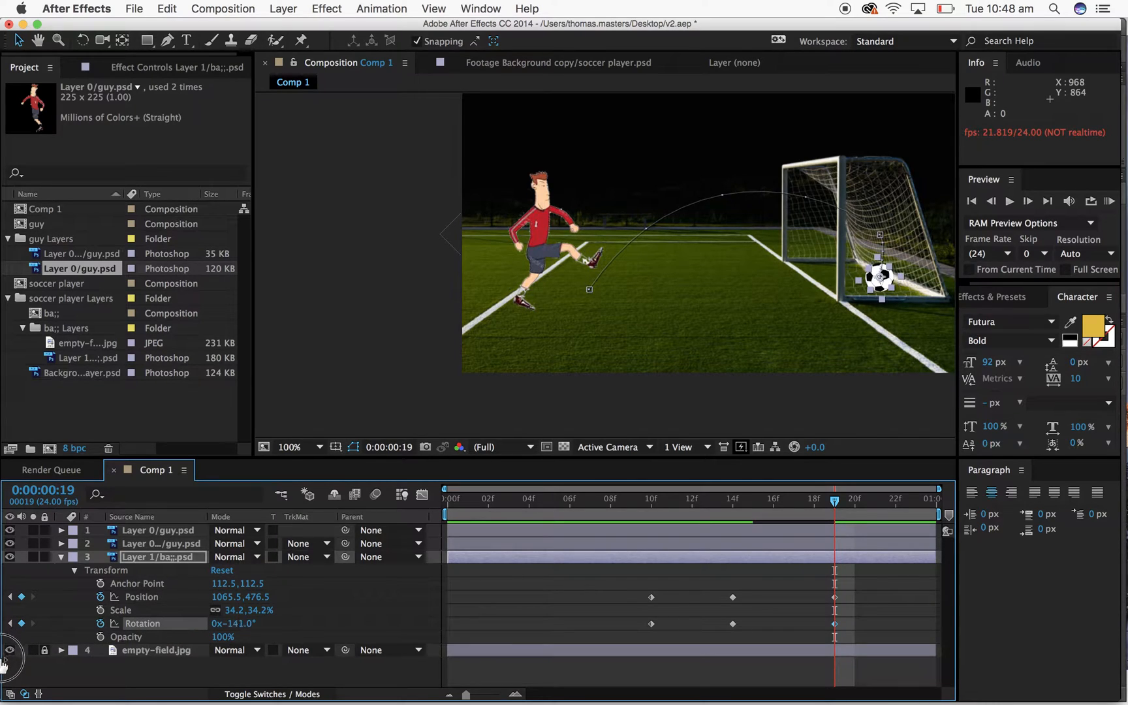
- Deselect the ball layer and play the whole kick animation from frame 0
{"action": "left_click_drag", "start_coordinate": [773, 506], "coordinate": [877, 509]}
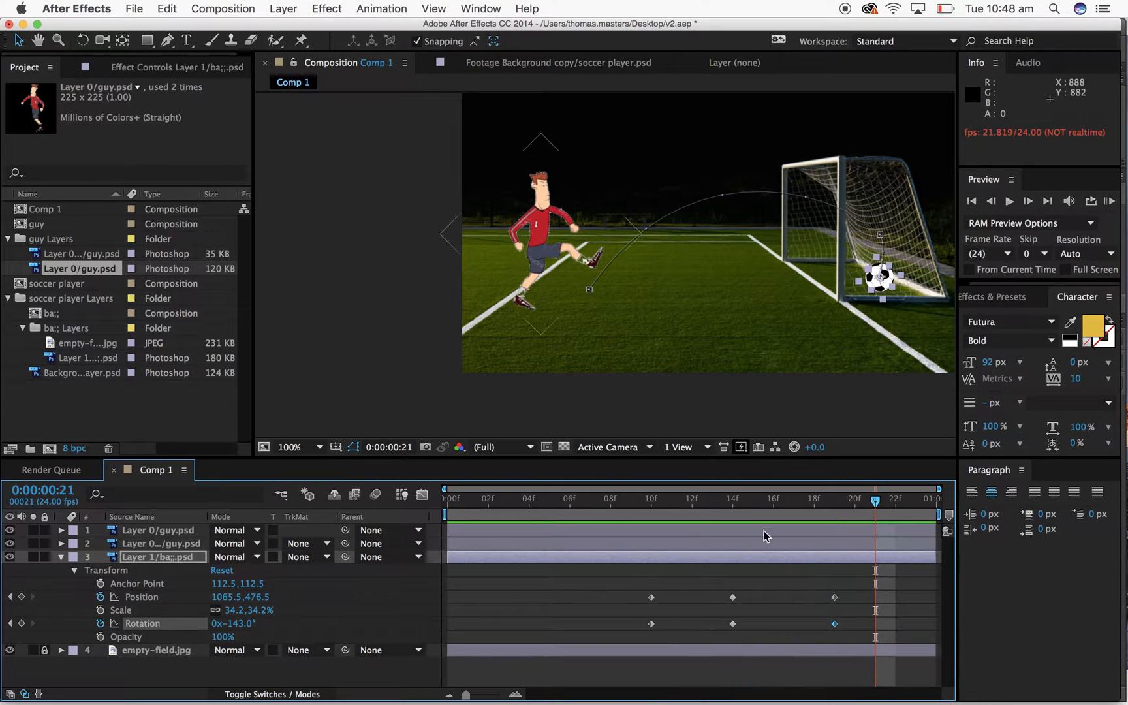
{"action": "left_click", "coordinate": [699, 341]}
{"action": "left_click_drag", "start_coordinate": [569, 507], "coordinate": [376, 509]}
{"action": "key", "text": "space"}
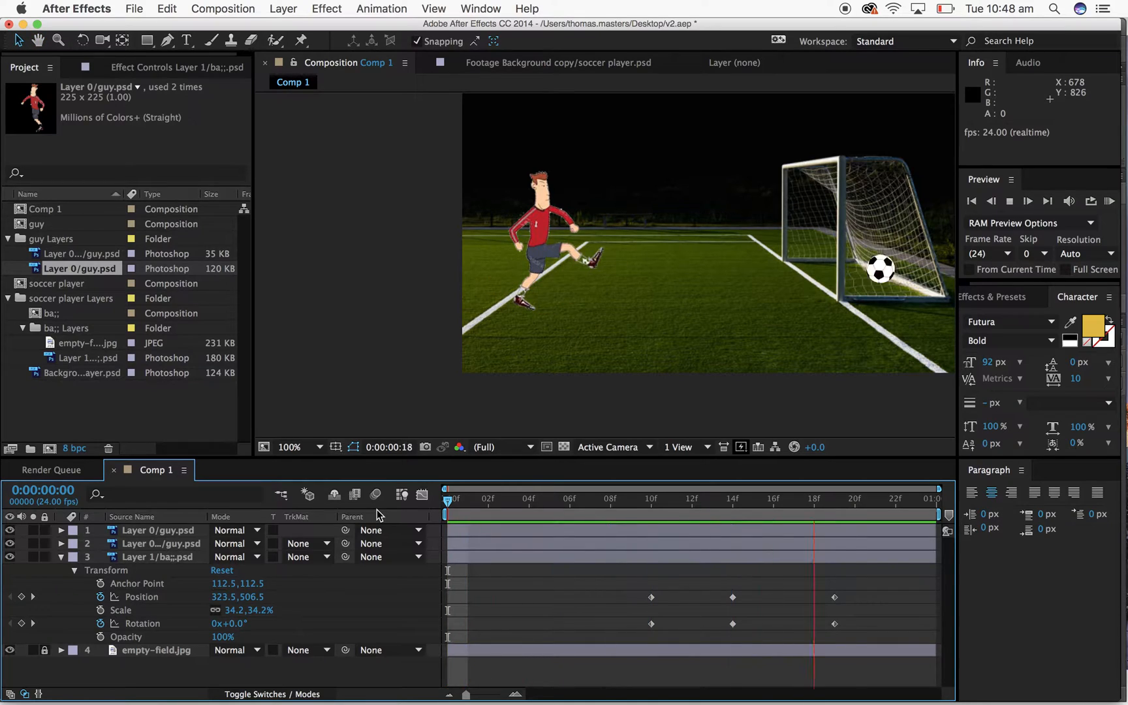
{"action": "left_click", "coordinate": [467, 506]}
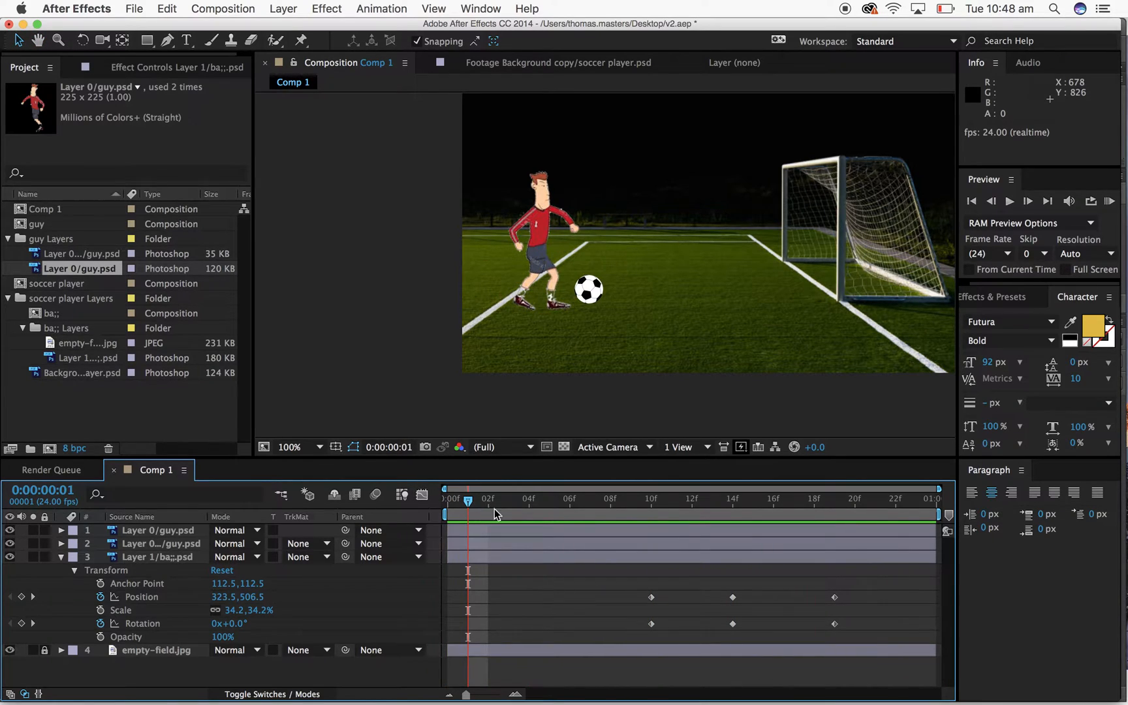
- Scrub the kick animation to frame 19 and switch to the empty-field.jpg document in Photoshop
{"action": "left_click_drag", "start_coordinate": [788, 503], "coordinate": [835, 508]}
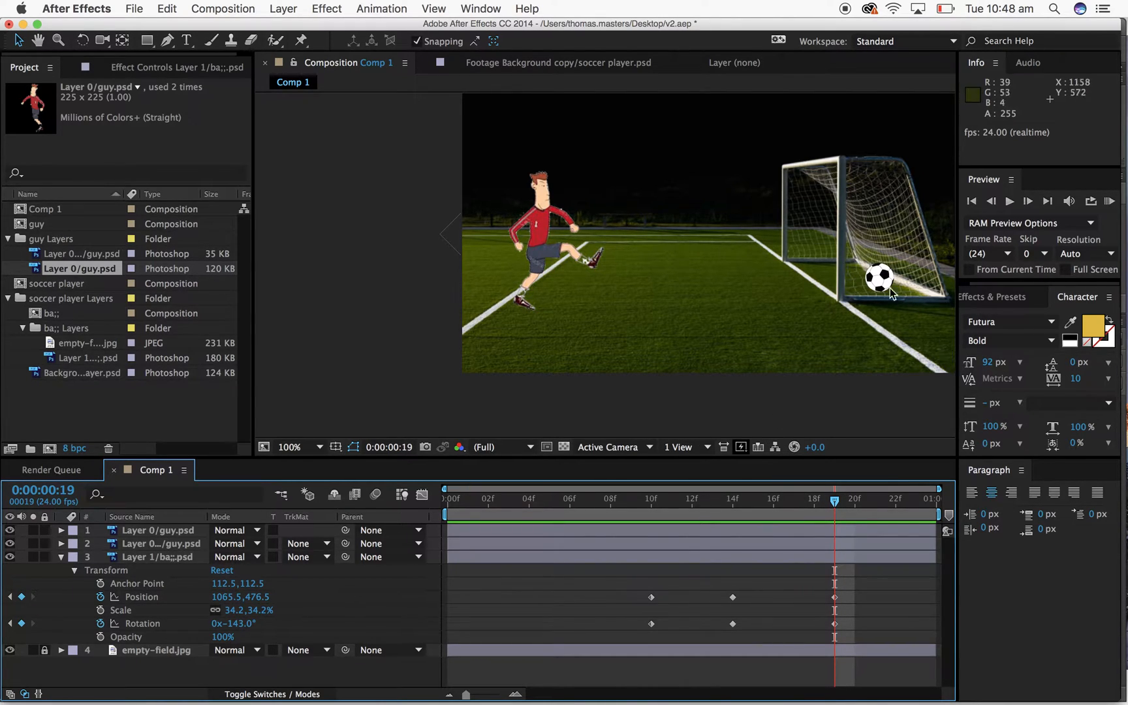
{"action": "mouse_move", "coordinate": [614, 701]}
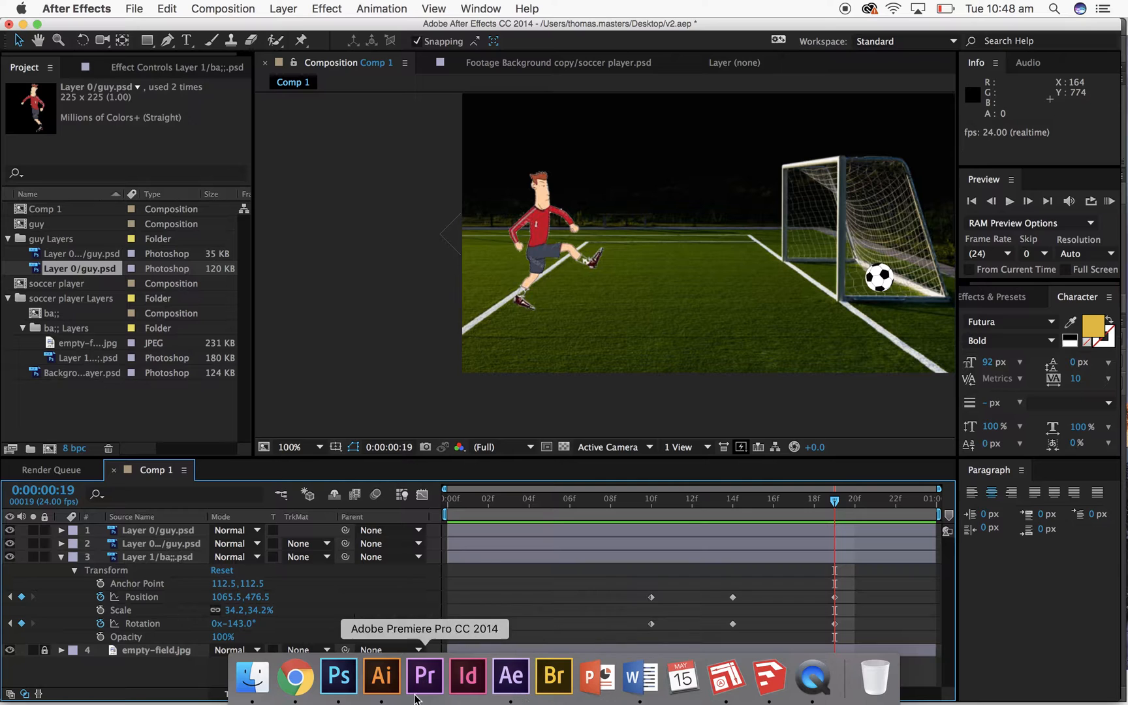
{"action": "left_click", "coordinate": [338, 697]}
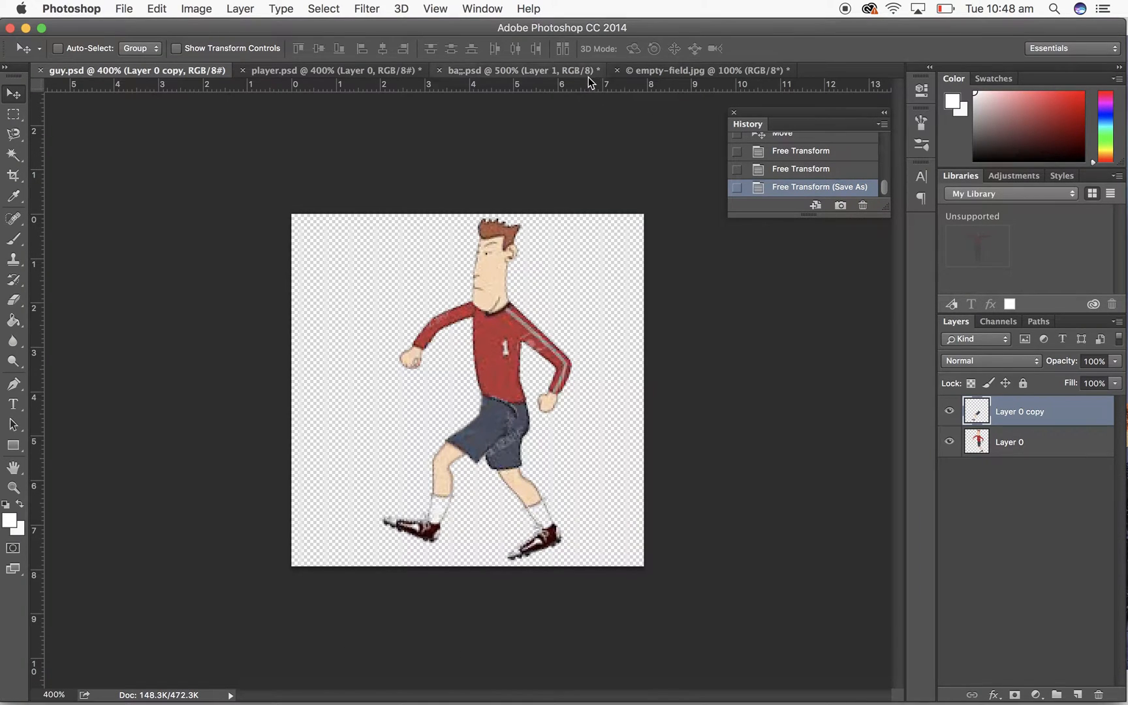
{"action": "left_click", "coordinate": [681, 70]}
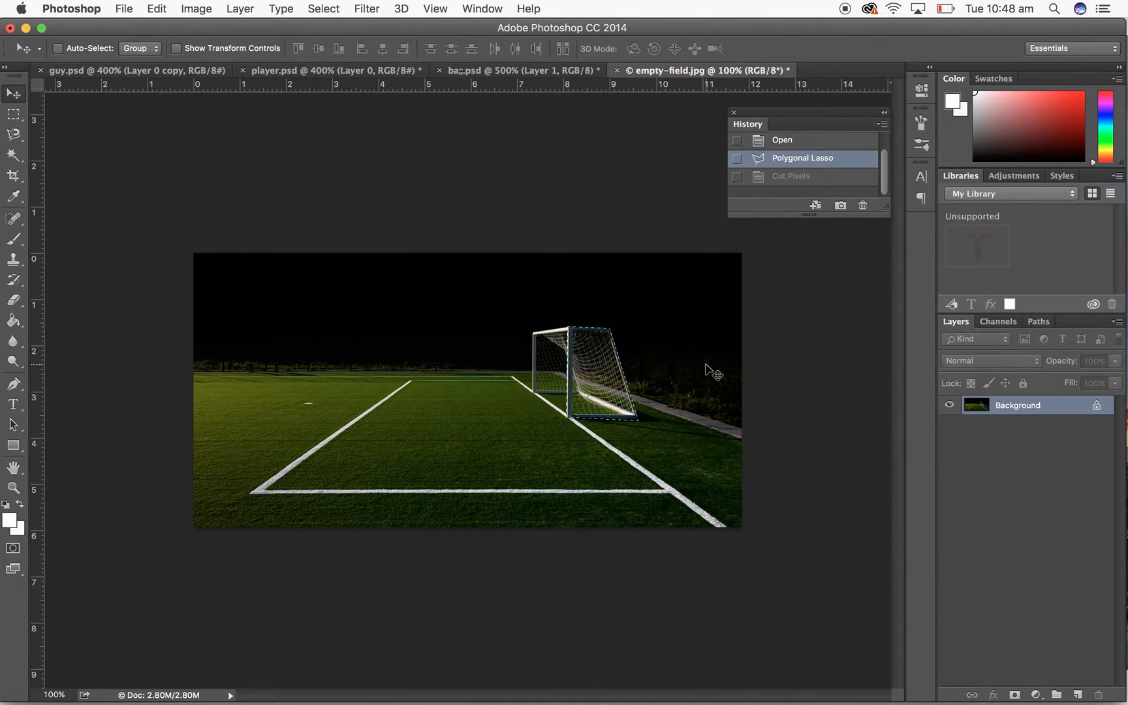
- Clear the existing selection around the side of the goal in the field photo
{"action": "key", "text": "super+equal"}
{"action": "key", "text": "super+equal"}
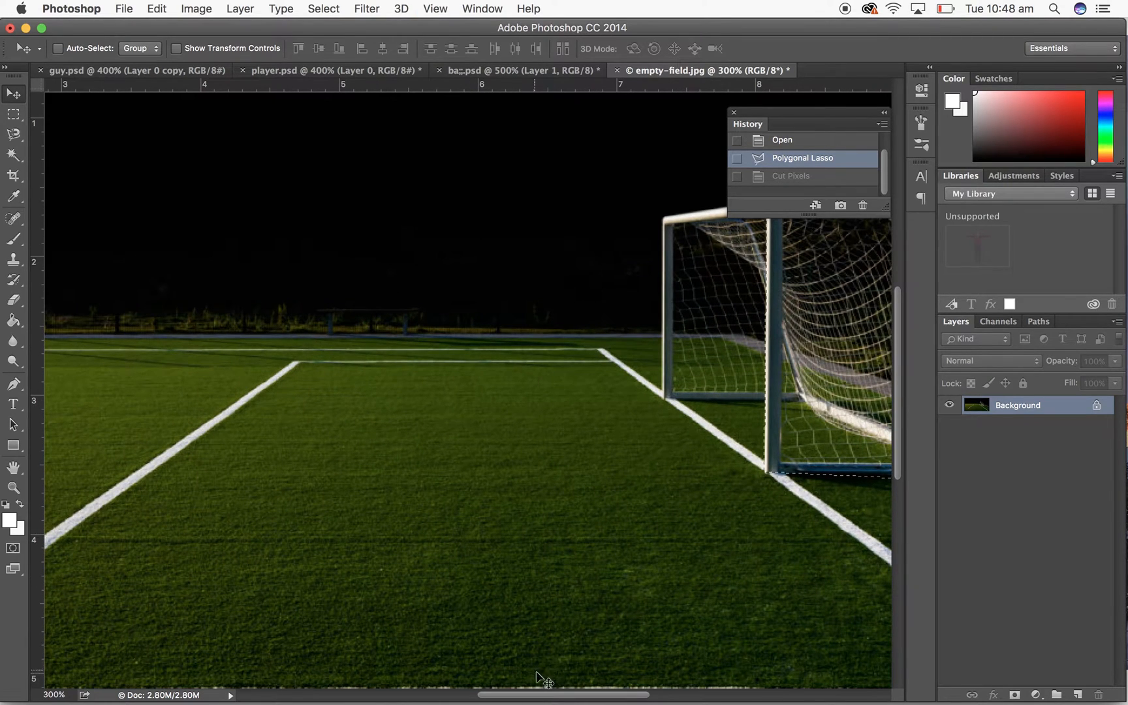
{"action": "left_click_drag", "start_coordinate": [553, 699], "coordinate": [612, 696]}
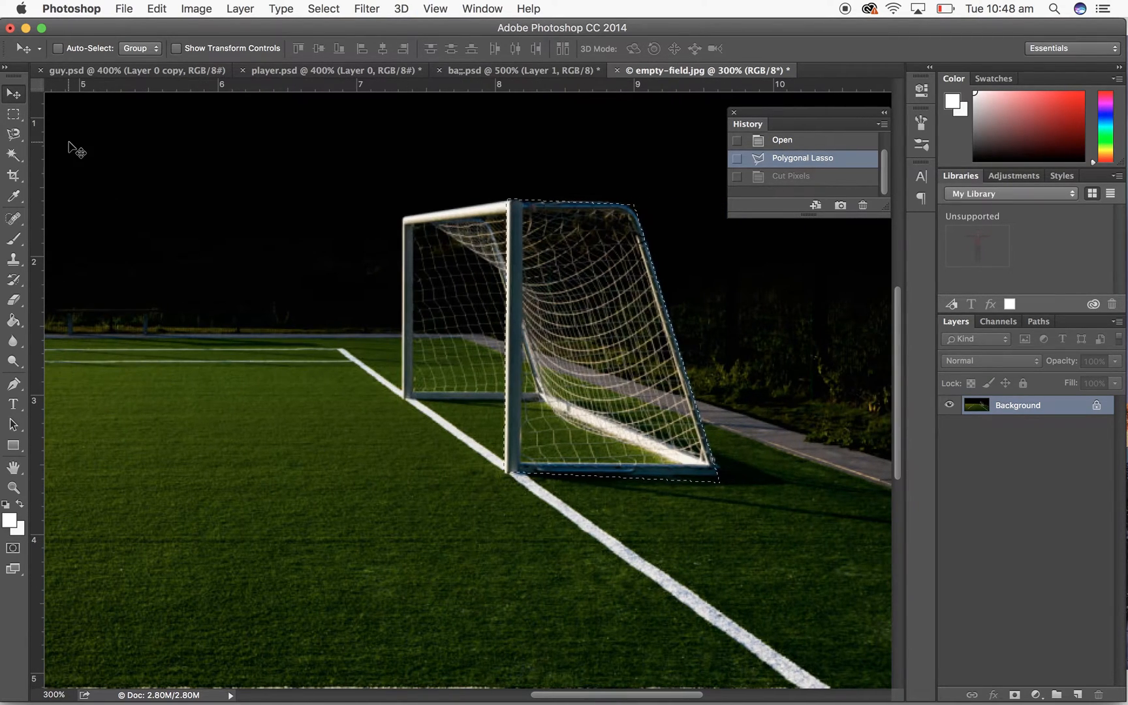
{"action": "left_click", "coordinate": [12, 114]}
{"action": "left_click", "coordinate": [231, 201]}
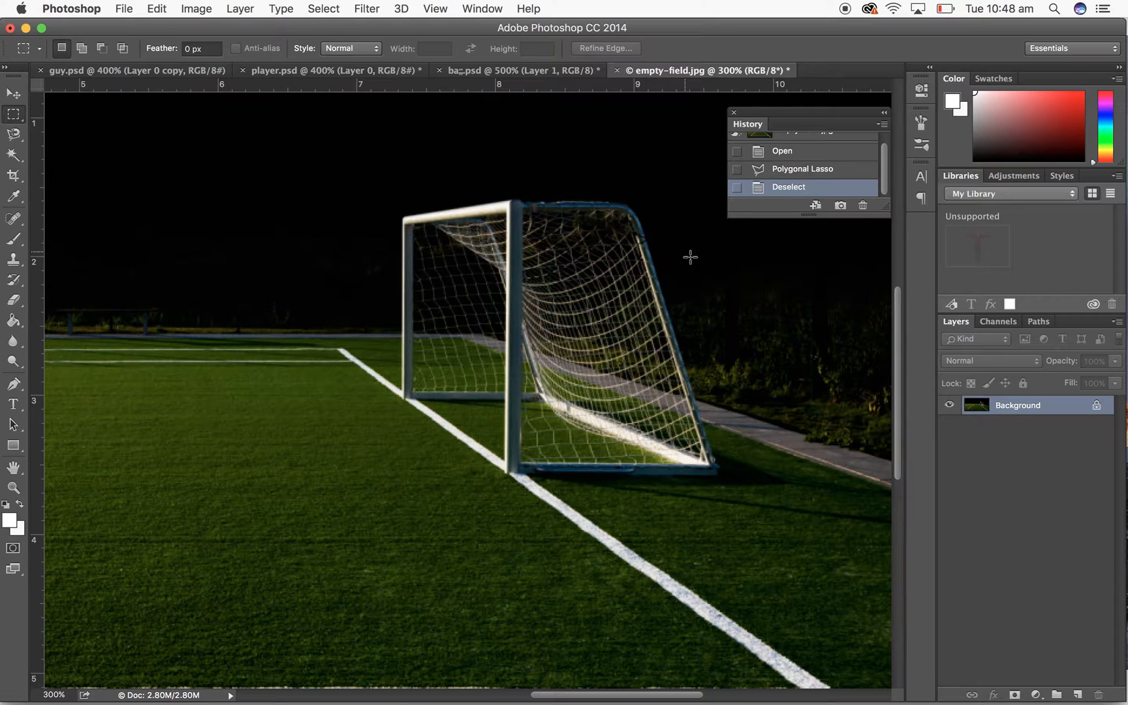
- Outline the side net of the goal with the Polygonal Lasso, from the front post around the base, rear bar and upper edge
{"action": "left_click", "coordinate": [17, 120]}
{"action": "left_click", "coordinate": [19, 142]}
{"action": "left_click", "coordinate": [17, 134]}
{"action": "left_click_drag", "start_coordinate": [17, 136], "coordinate": [73, 141]}
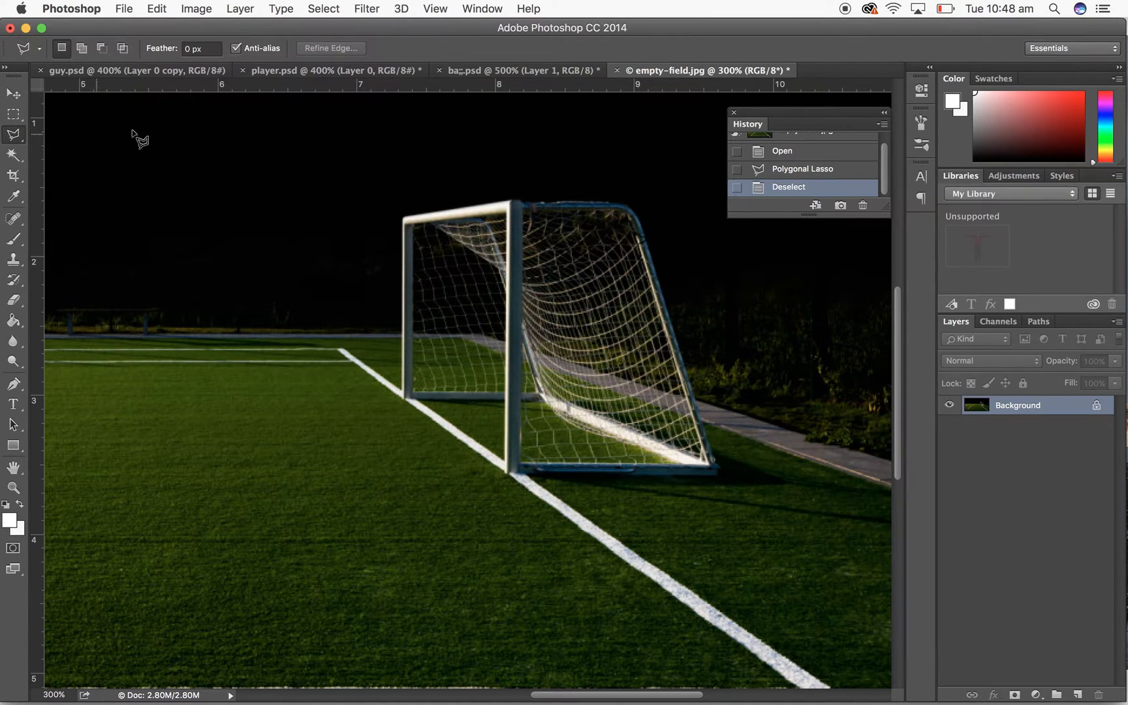
{"action": "left_click", "coordinate": [511, 202]}
{"action": "left_click", "coordinate": [513, 474]}
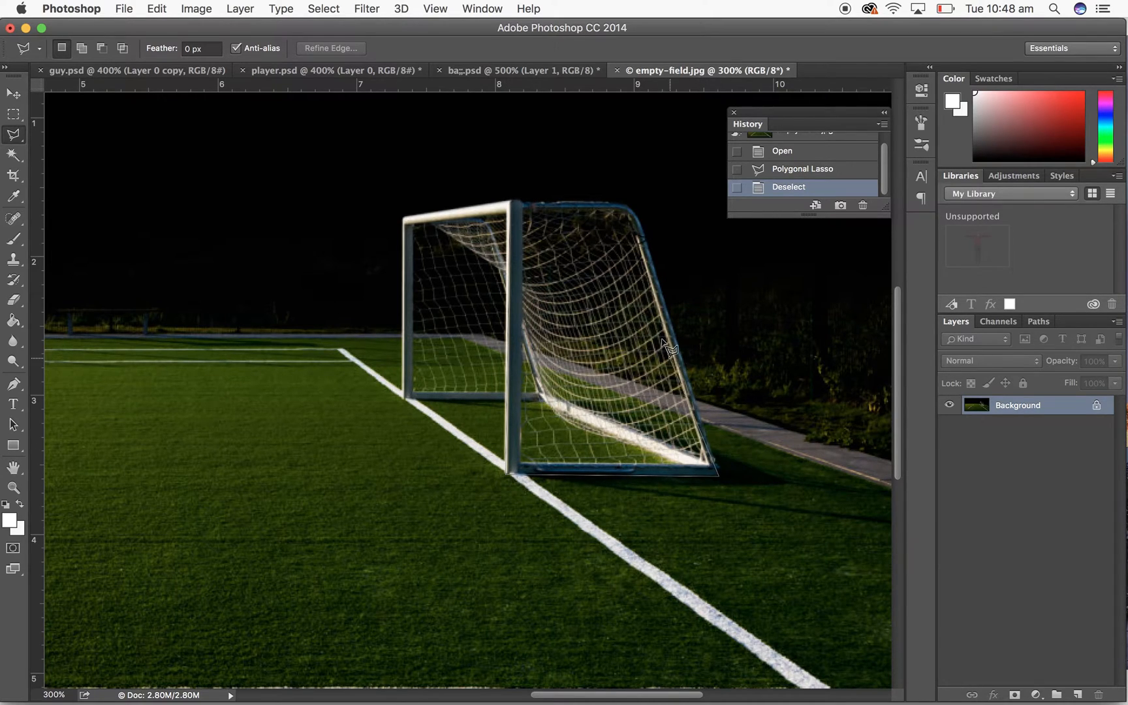
{"action": "left_click", "coordinate": [633, 205]}
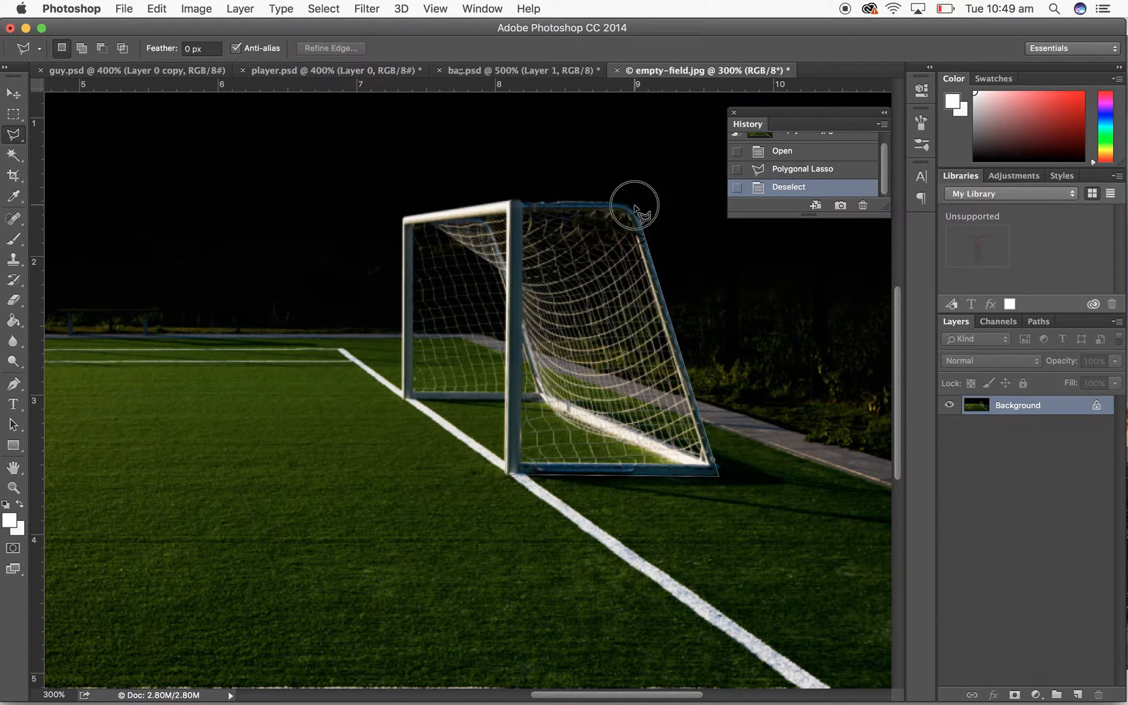
{"action": "left_click", "coordinate": [513, 204]}
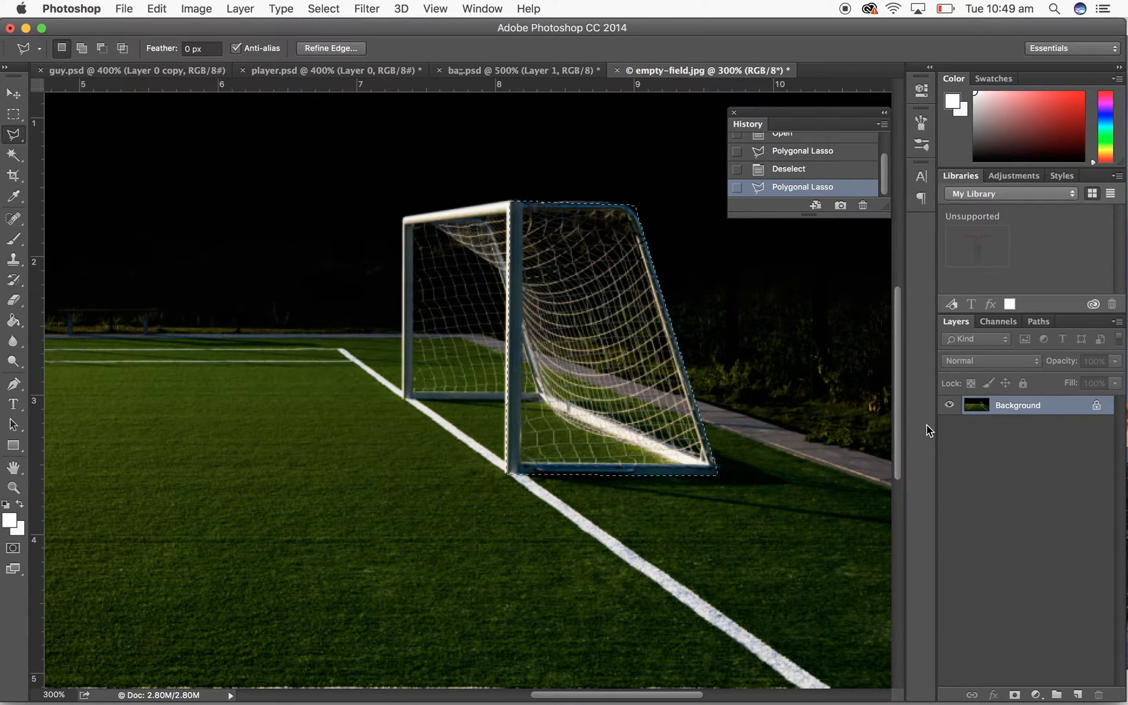
- Copy the selected side net into a new 183 × 236 pixel document at 300 pixels/inch
{"action": "left_click", "coordinate": [134, 8]}
{"action": "left_click", "coordinate": [152, 28]}
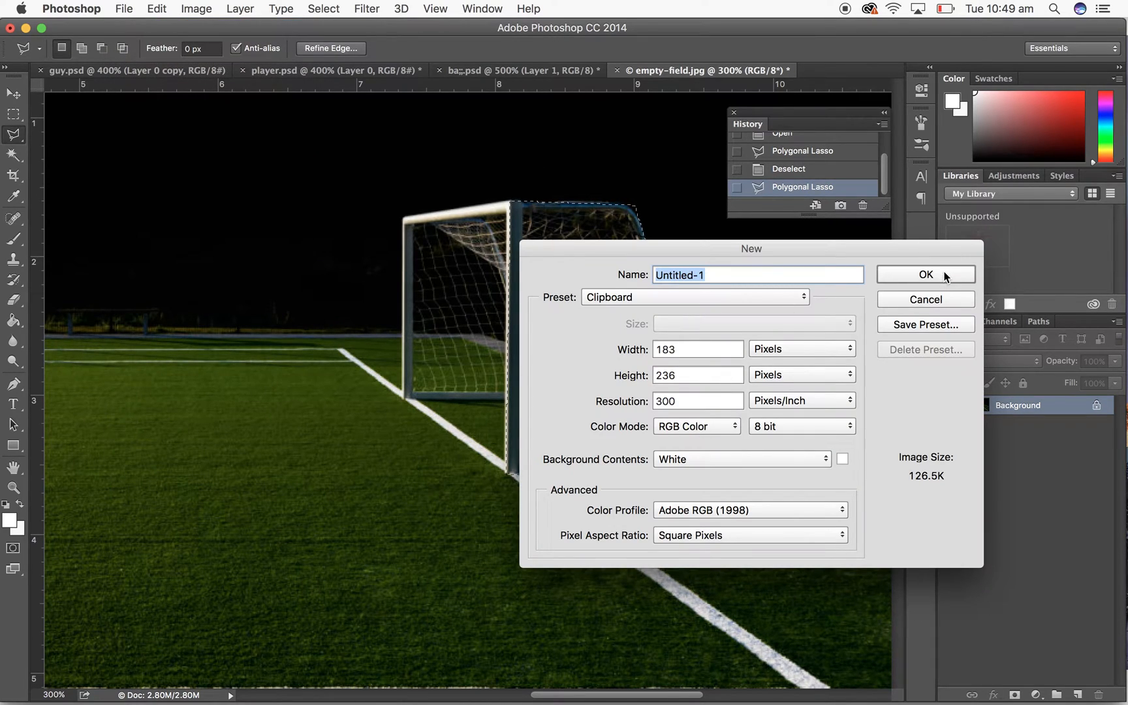
{"action": "left_click", "coordinate": [926, 274]}
{"action": "key", "text": "super+v"}
{"action": "key", "text": "super+equal"}
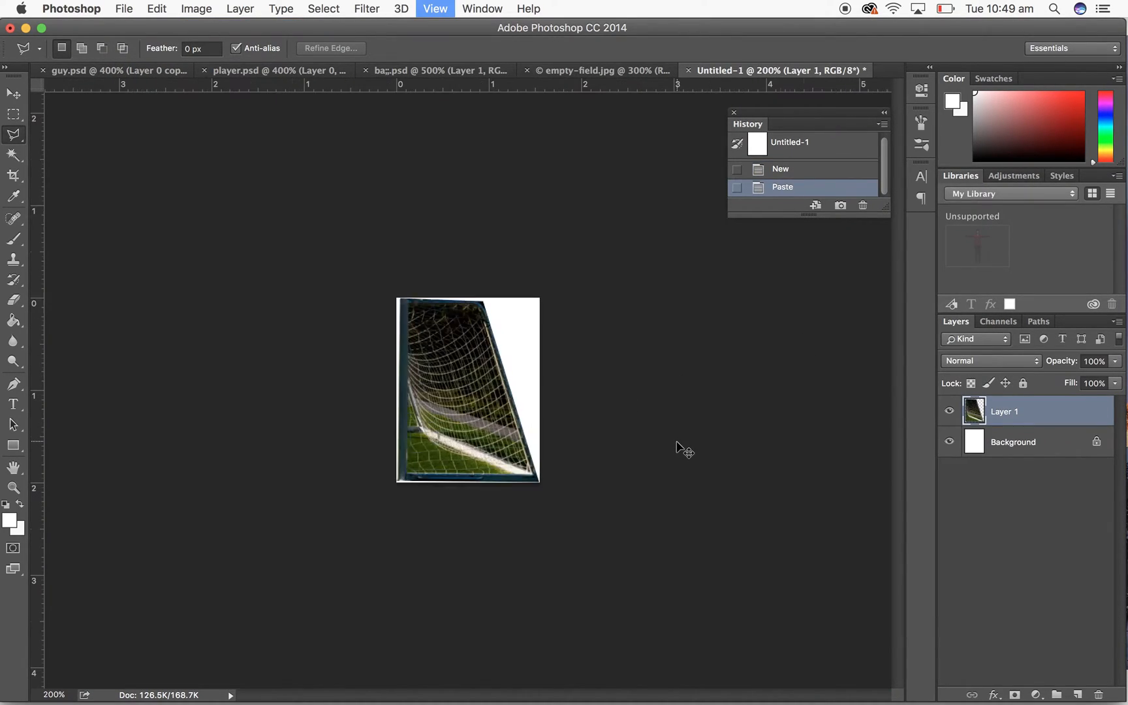
{"action": "key", "text": "super+equal"}
{"action": "key", "text": "super+equal"}
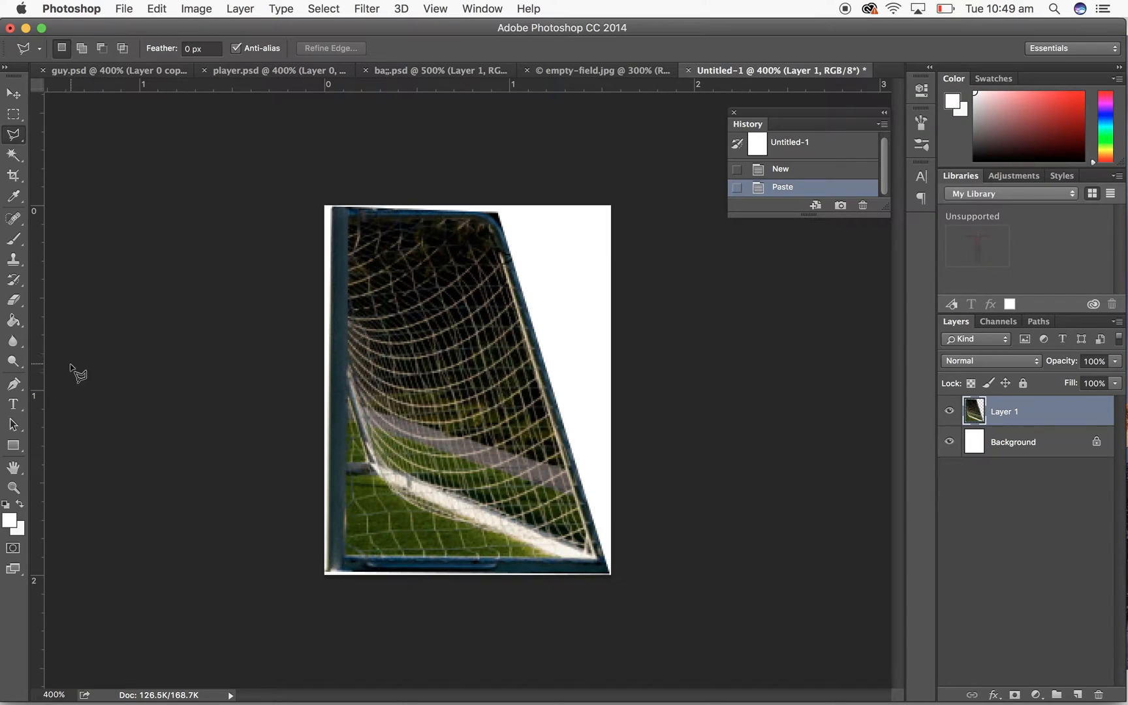
- Remove the dark background behind the netting using the Magic Wand with tolerance 30 and Contiguous off
{"action": "left_click", "coordinate": [13, 154]}
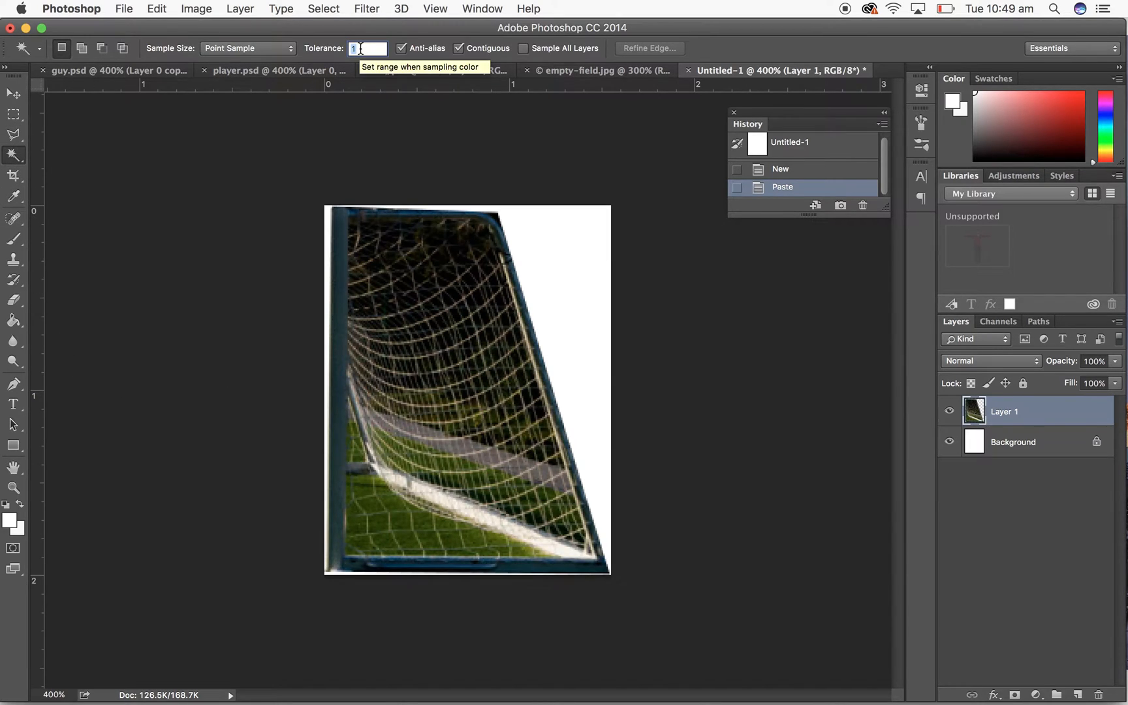
{"action": "type", "text": "30"}
{"action": "left_click", "coordinate": [458, 49]}
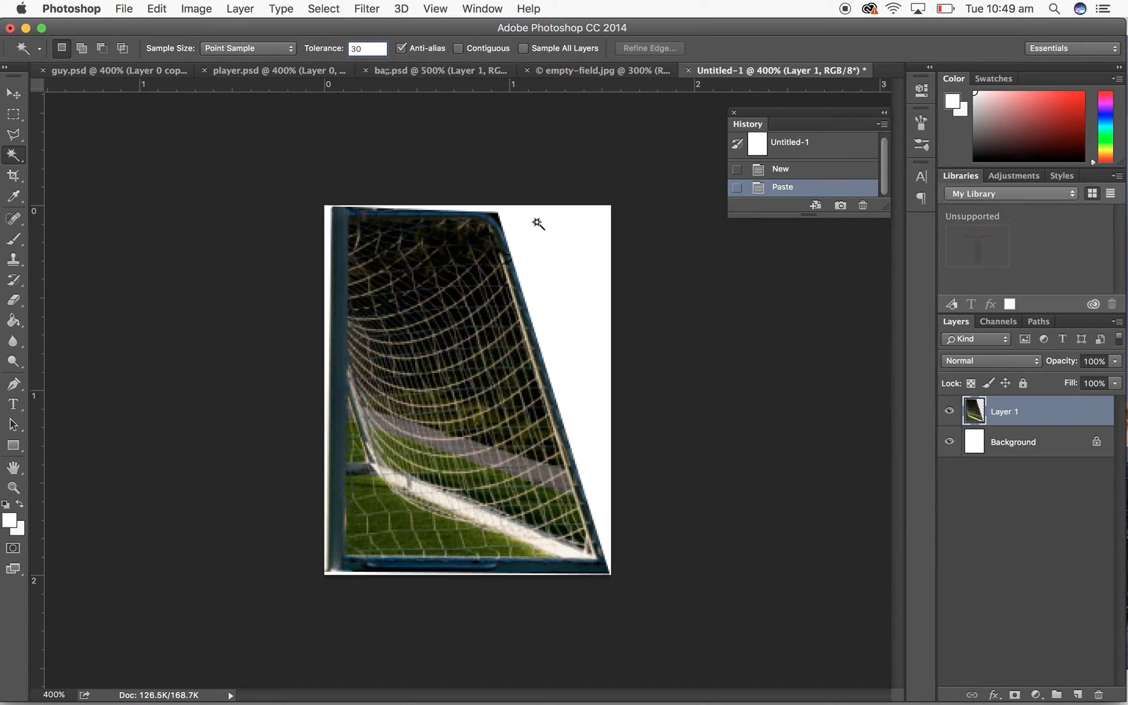
{"action": "left_click", "coordinate": [473, 275]}
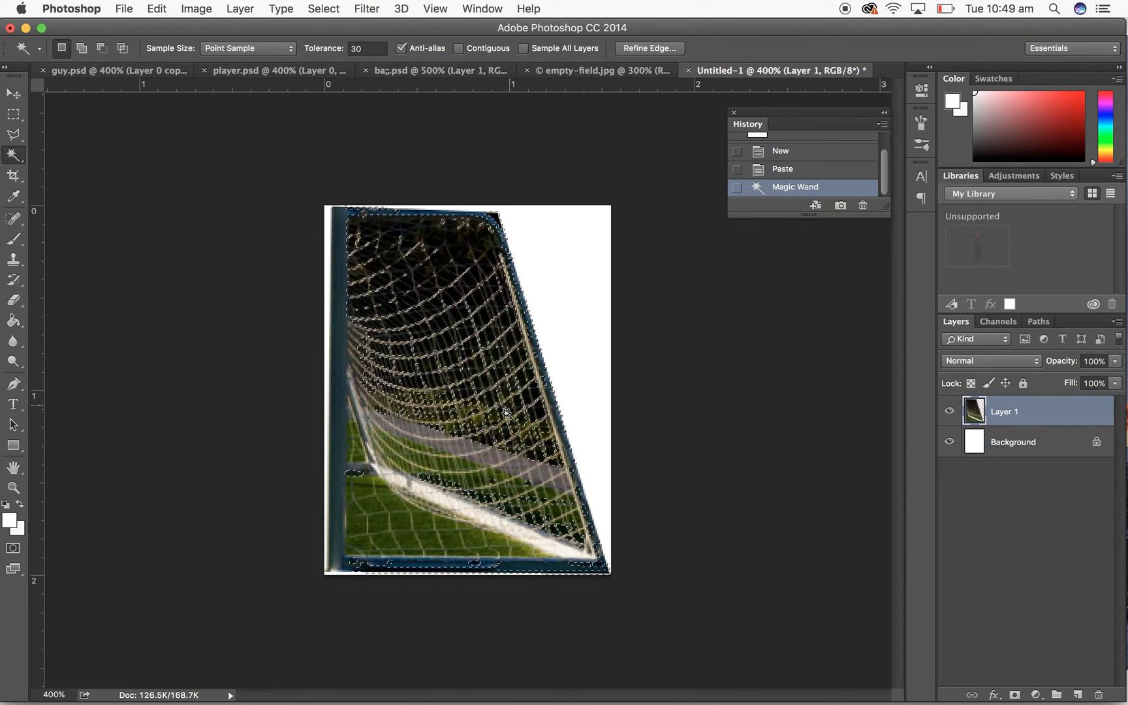
{"action": "key", "text": "Delete"}
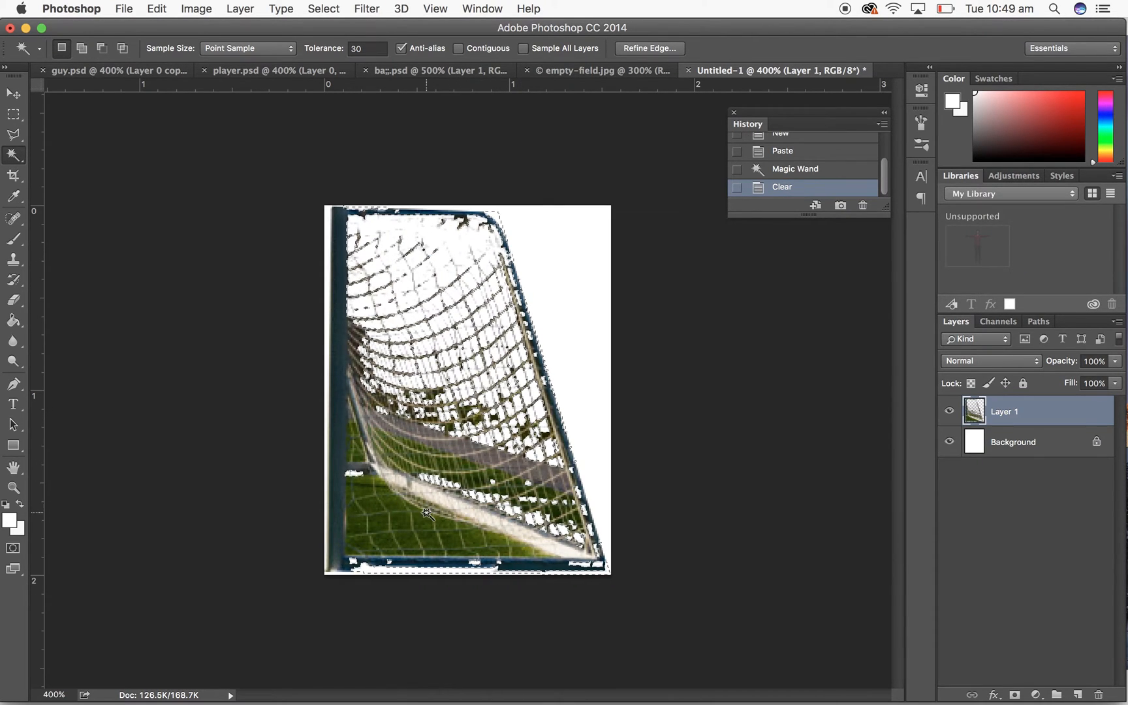
- Select the green grass behind the net with the Magic Wand, delete it and clear the selection
{"action": "left_click", "coordinate": [408, 540]}
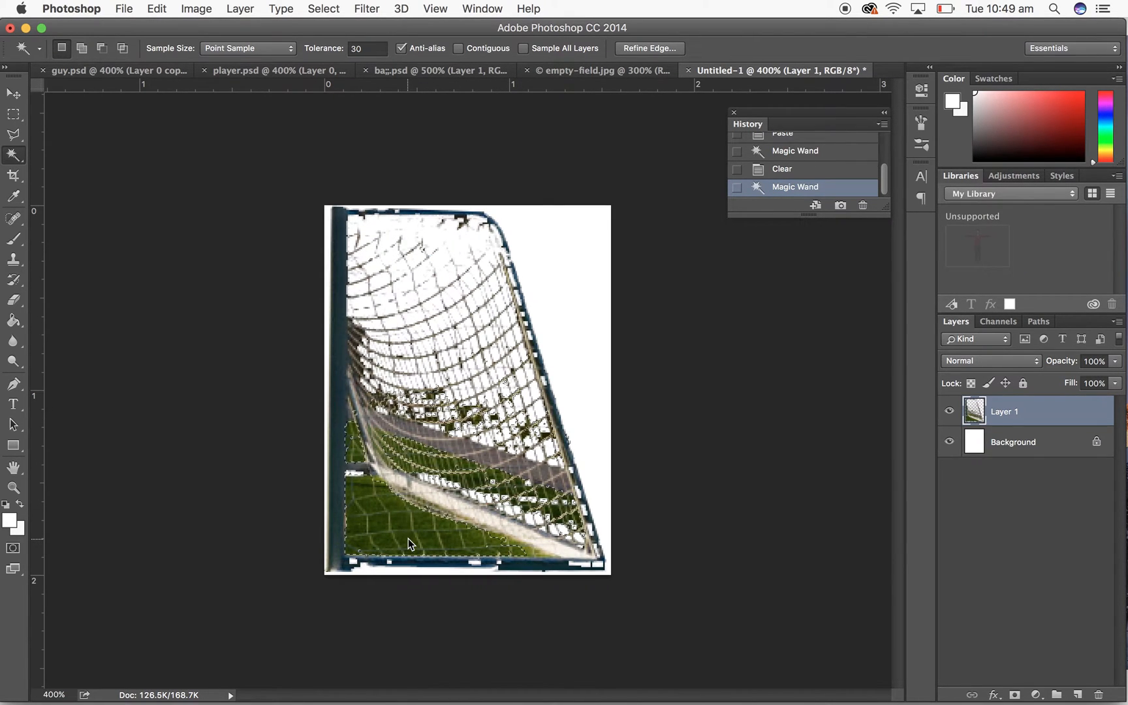
{"action": "left_click", "coordinate": [13, 115]}
{"action": "left_click", "coordinate": [146, 222]}
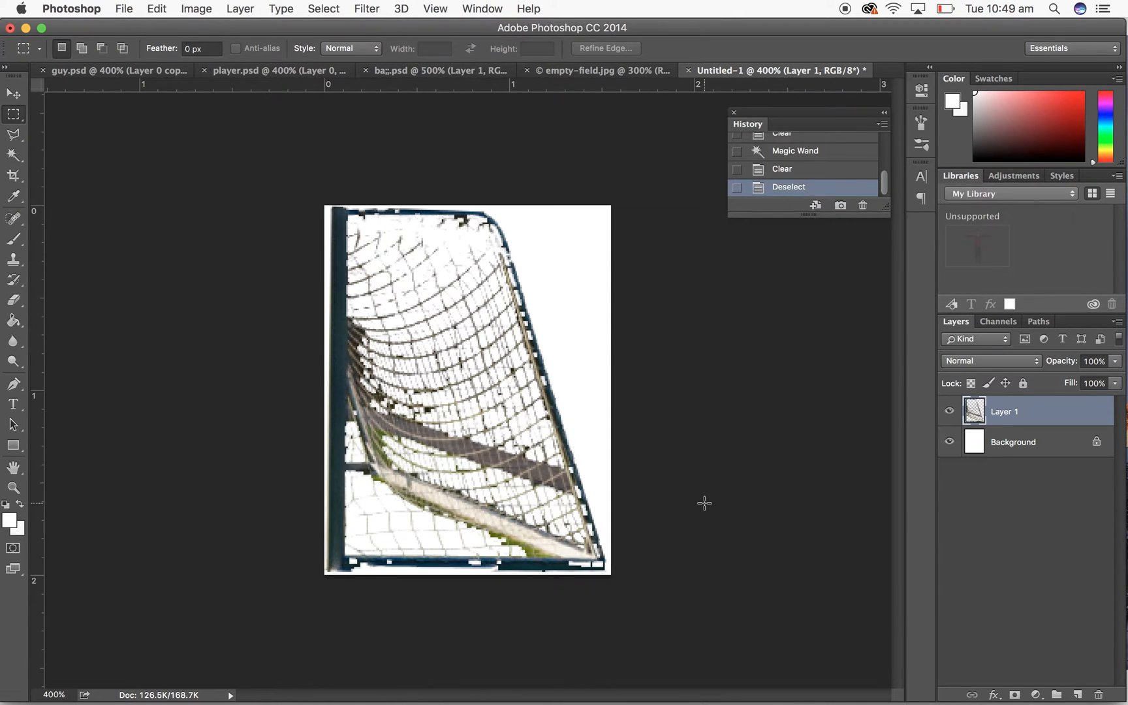
- Delete the white Background layer so the net cutout is on transparency
{"action": "left_click", "coordinate": [1056, 455]}
{"action": "left_click", "coordinate": [1098, 693]}
{"action": "left_click", "coordinate": [690, 259]}
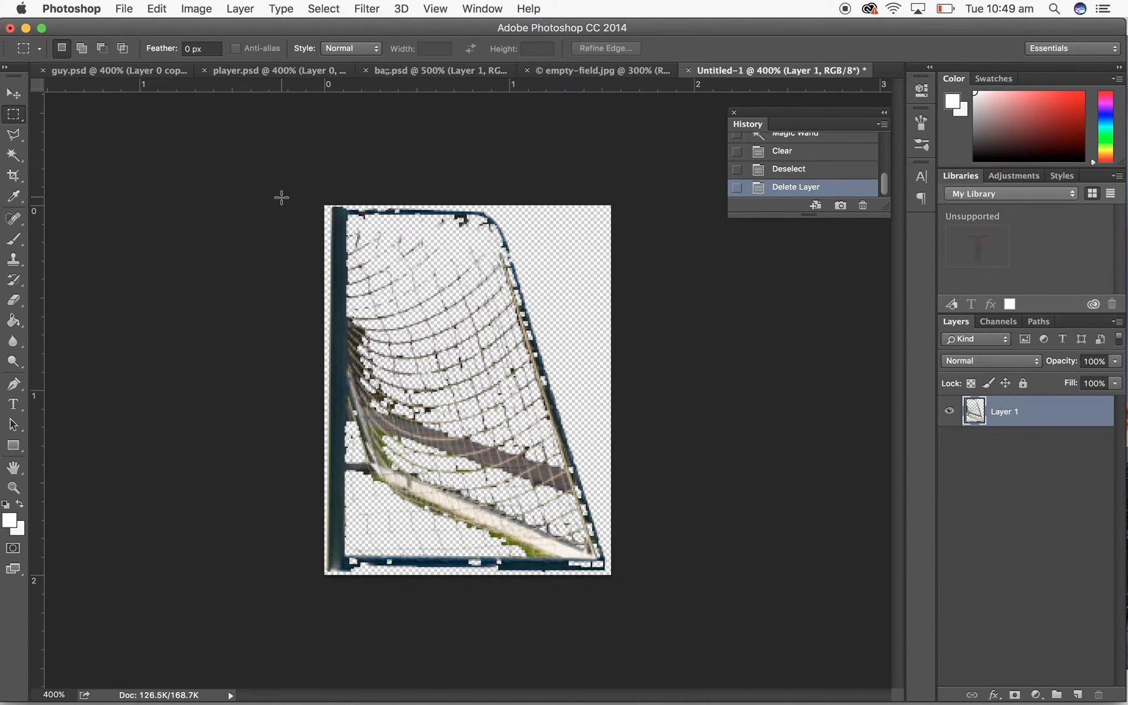
- Save the net cutout to the Desktop in Photoshop format as net1.psd, without replacing the existing net.psd
{"action": "left_click", "coordinate": [131, 13]}
{"action": "left_click", "coordinate": [184, 171]}
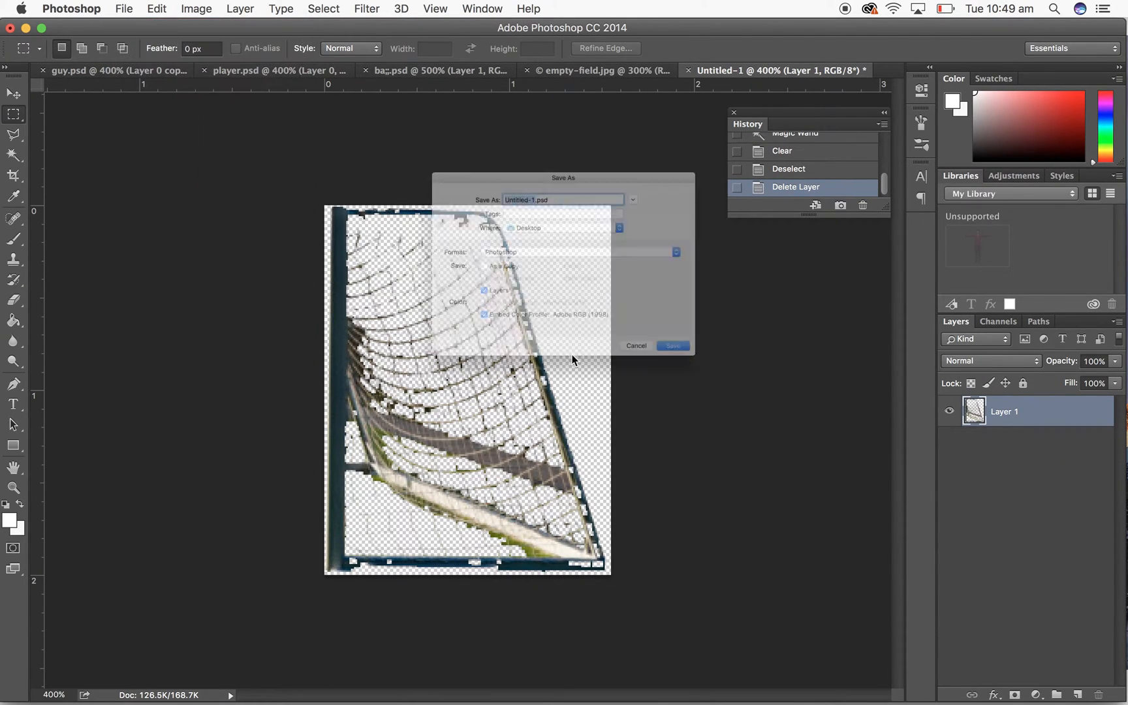
{"action": "type", "text": "net"}
{"action": "key", "text": "Return"}
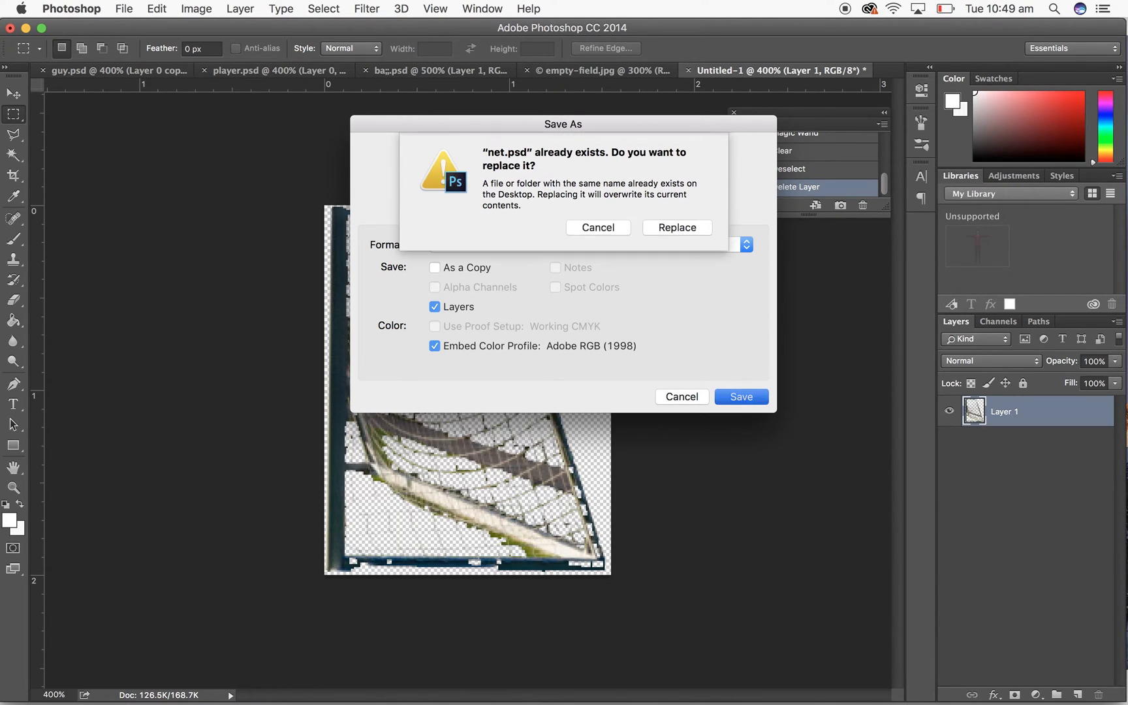
{"action": "left_click", "coordinate": [598, 228]}
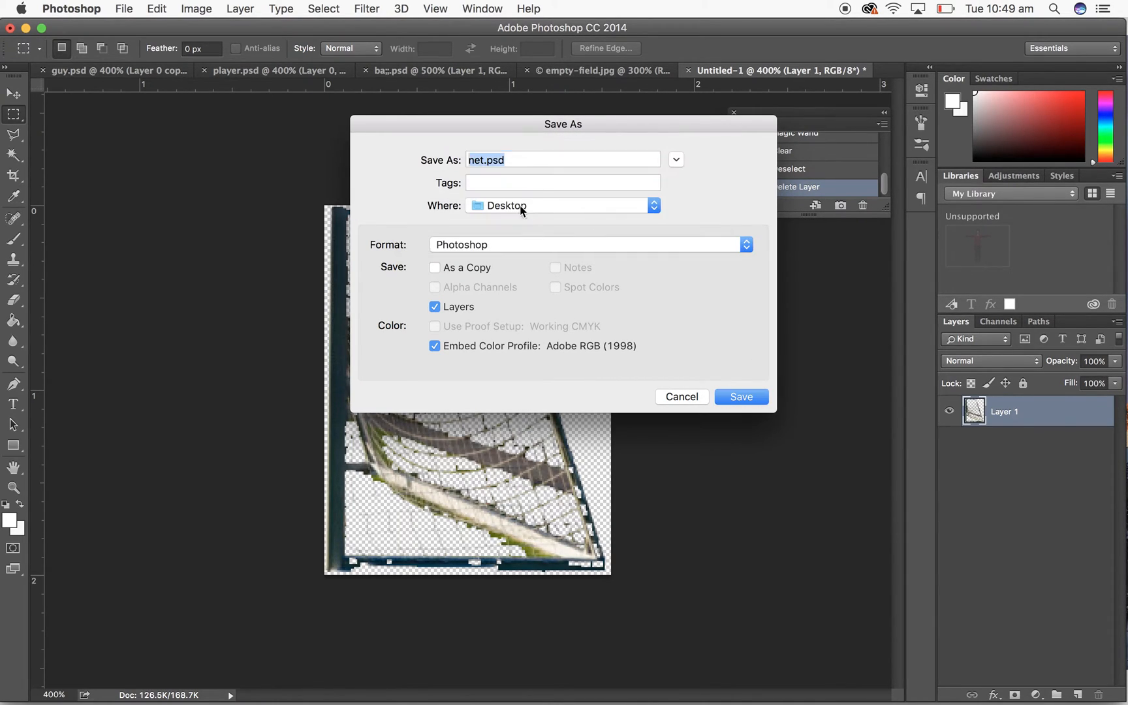
{"action": "left_click", "coordinate": [482, 160]}
{"action": "type", "text": "1"}
{"action": "key", "text": "Return"}
{"action": "left_click", "coordinate": [752, 294]}
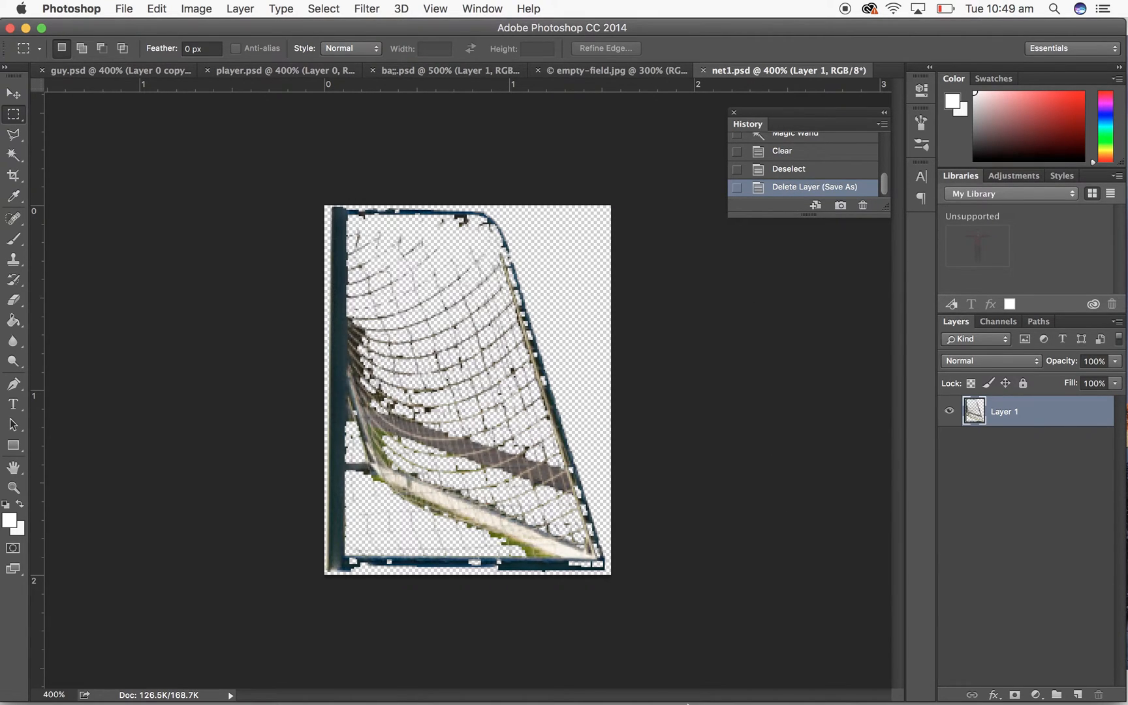
- Switch to After Effects, import net1.psd as a composition, and place it over the goal at about 1065.5, 358.5
{"action": "left_click", "coordinate": [501, 676]}
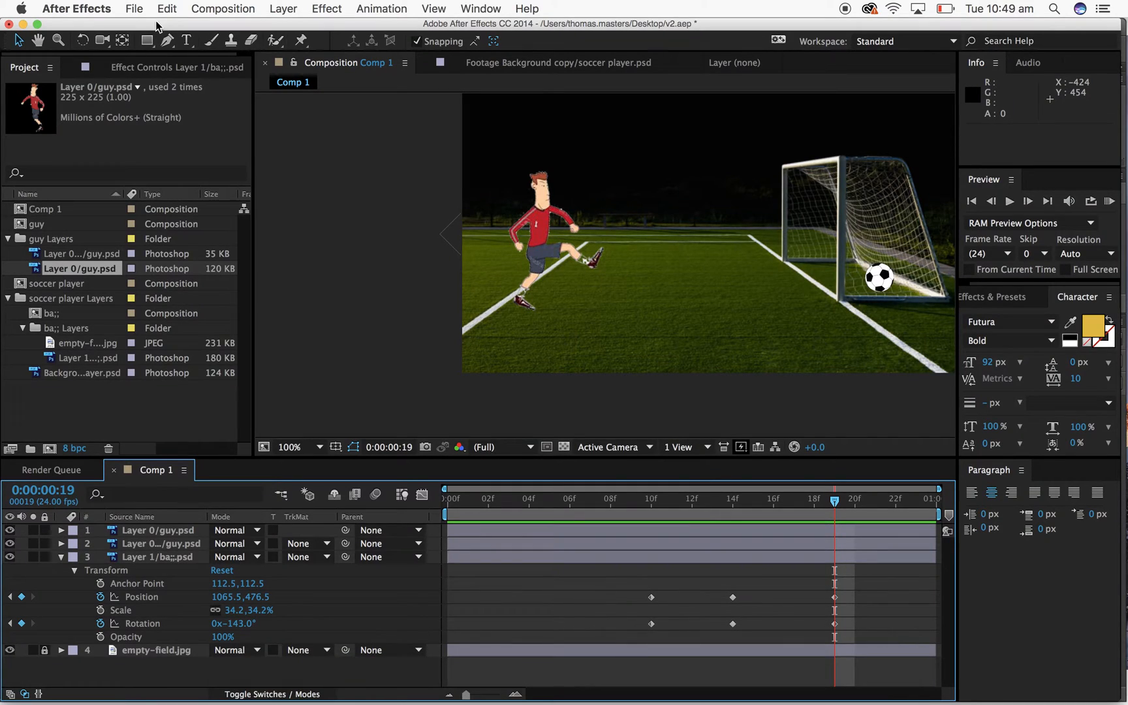
{"action": "left_click", "coordinate": [77, 8]}
{"action": "mouse_move", "coordinate": [134, 8]}
{"action": "mouse_move", "coordinate": [202, 196]}
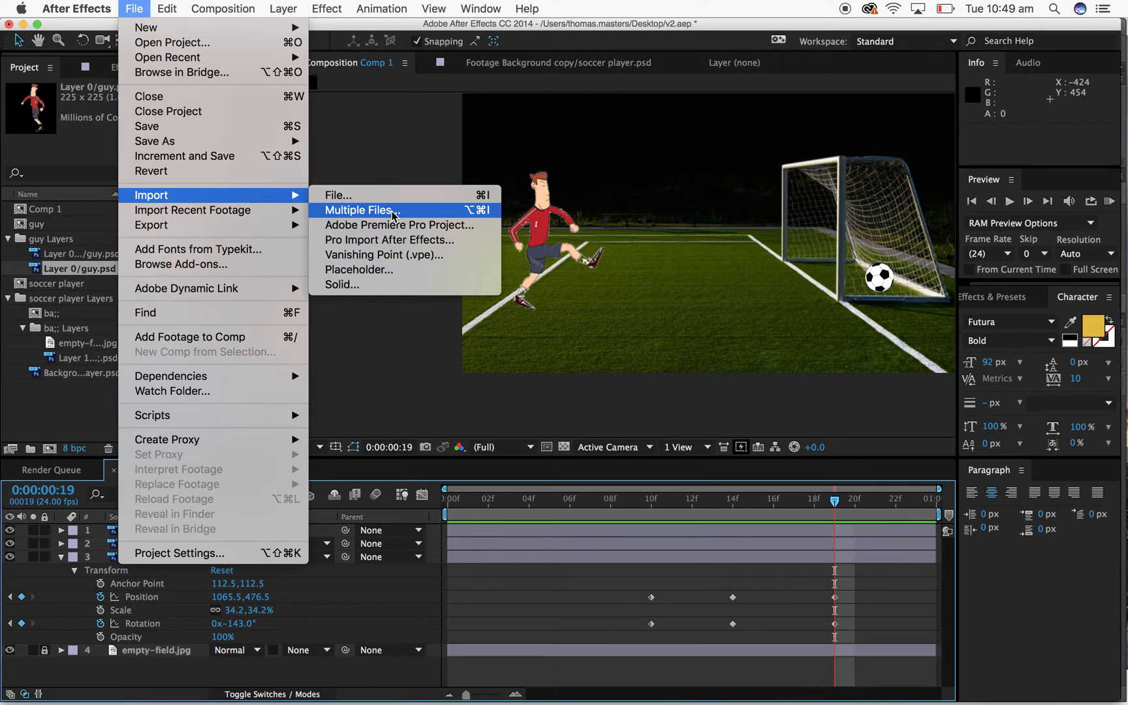
{"action": "left_click", "coordinate": [431, 195]}
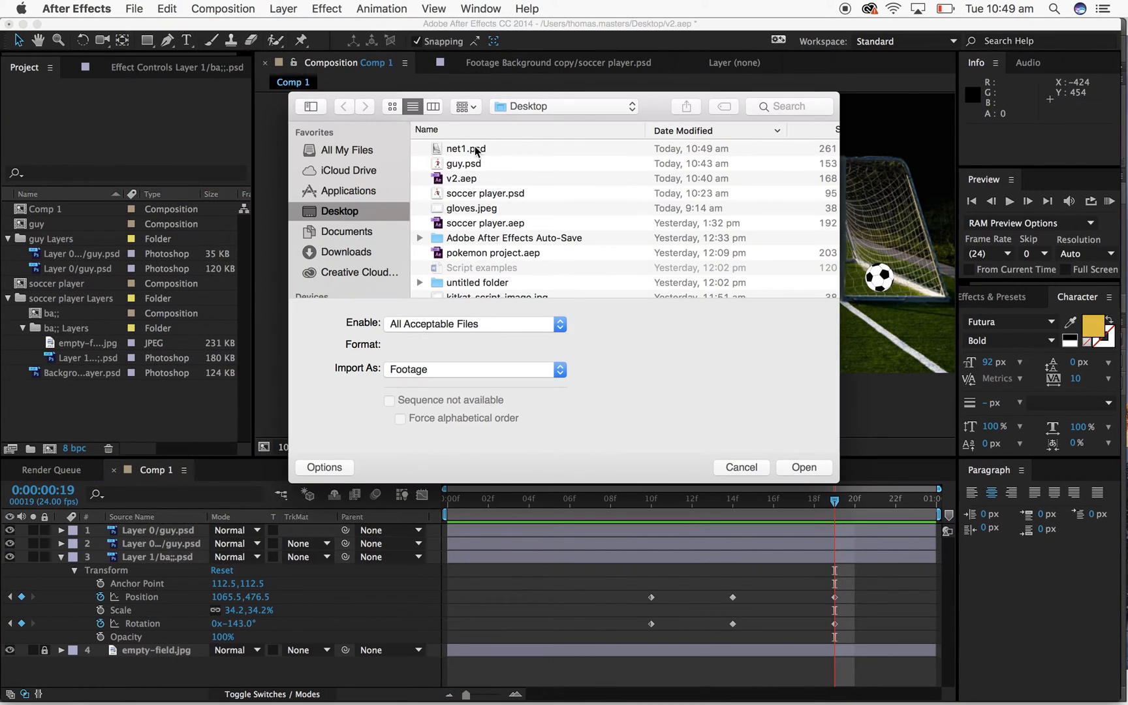
{"action": "double_click", "coordinate": [475, 149]}
{"action": "left_click", "coordinate": [729, 465]}
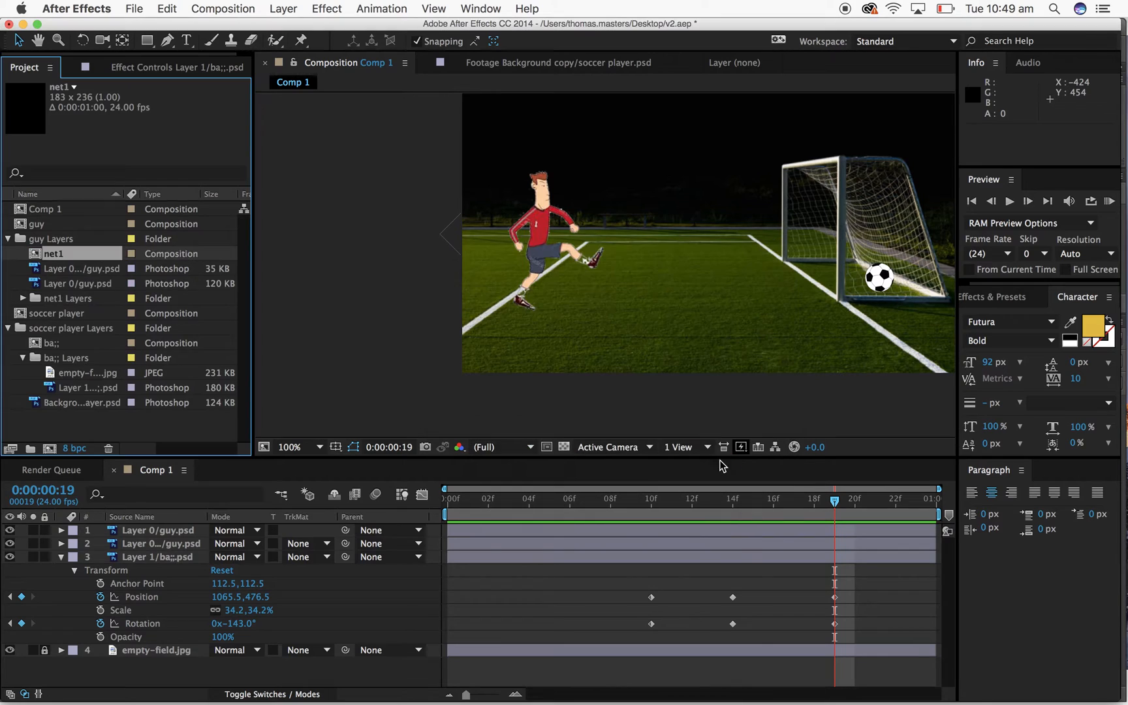
{"action": "left_click_drag", "start_coordinate": [52, 279], "coordinate": [902, 269]}
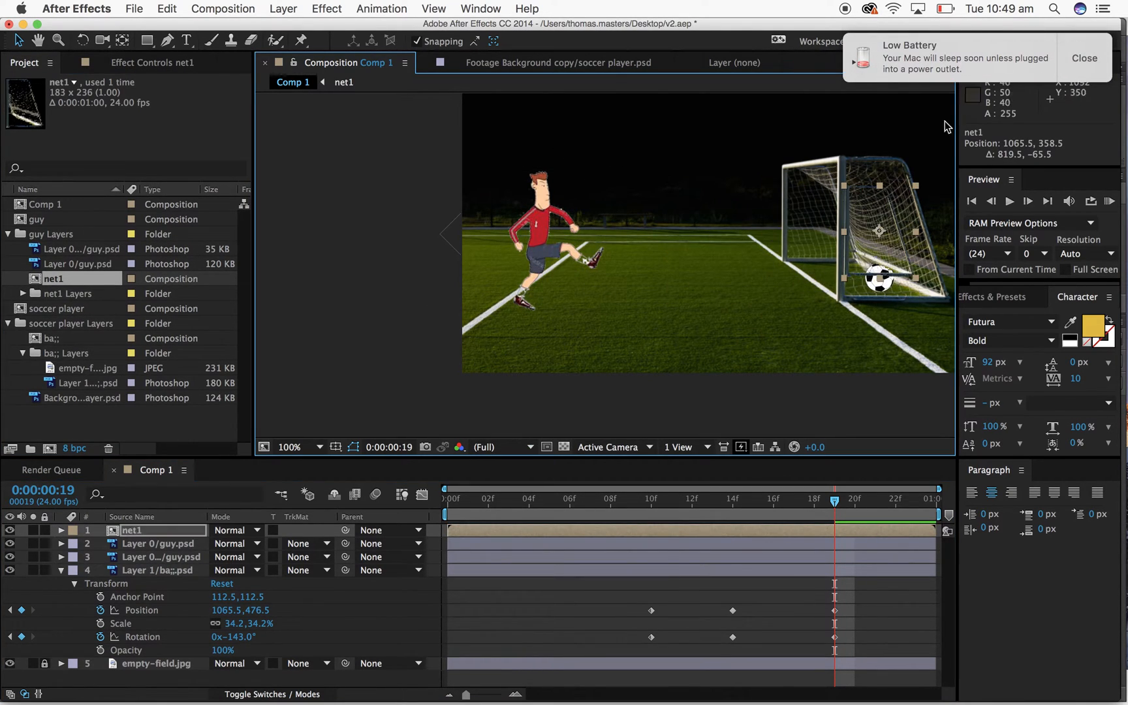
{"action": "left_click", "coordinate": [1082, 57]}
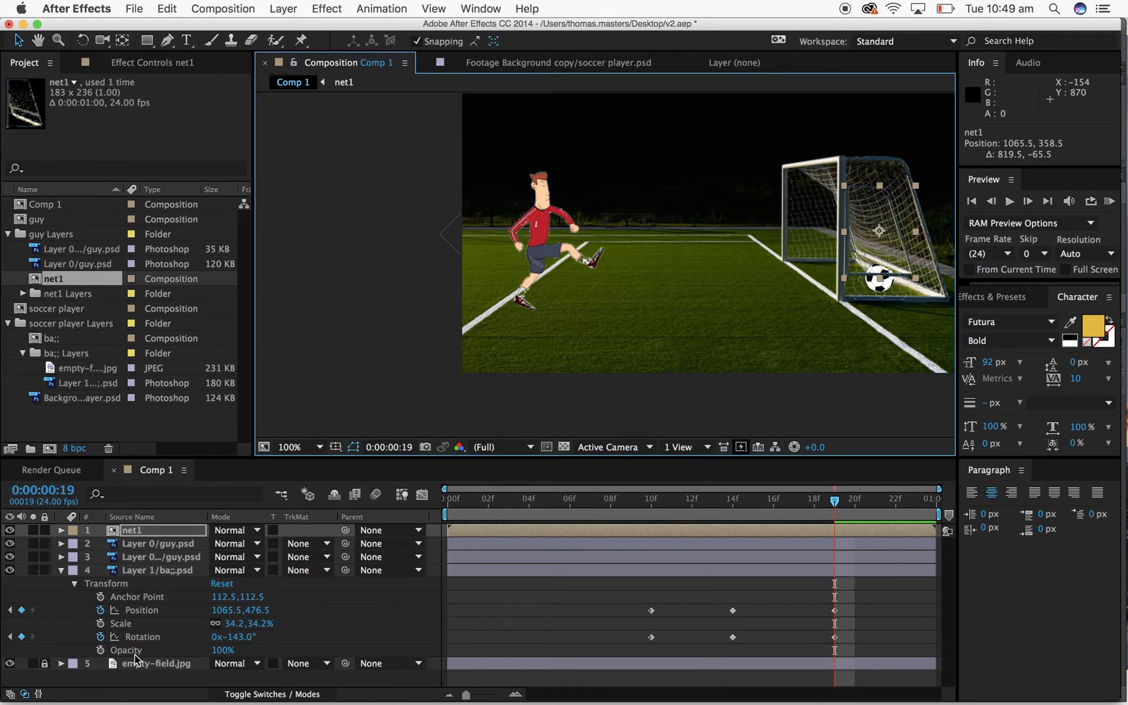
- Look up the scale of the empty-field.jpg layer and set the net1 layer's scale to the same 159.7%
{"action": "left_click", "coordinate": [60, 674]}
{"action": "left_click", "coordinate": [61, 663]}
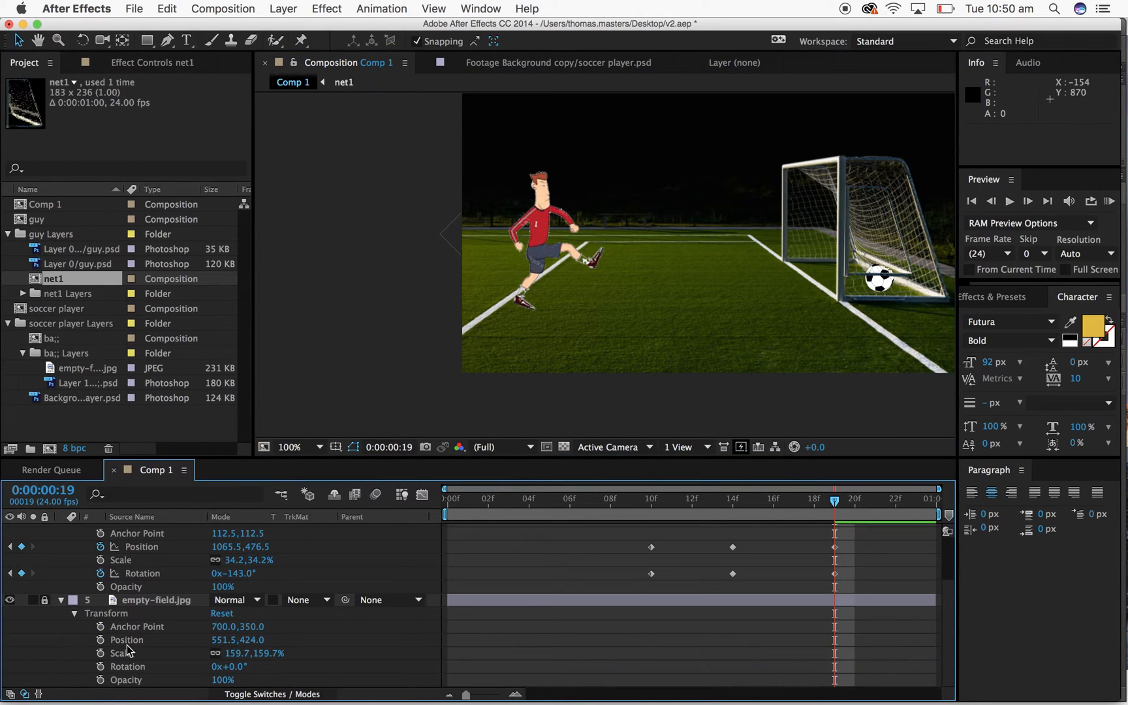
{"action": "scroll", "coordinate": [83, 578], "scroll_direction": "up", "scroll_amount": 3}
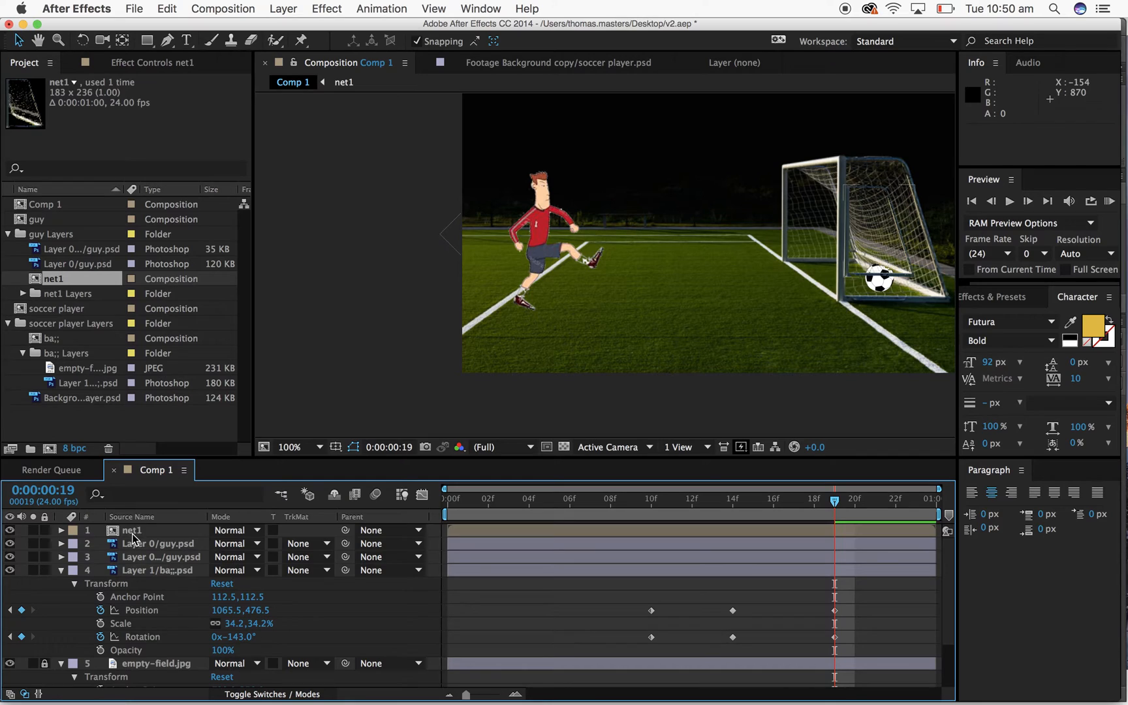
{"action": "left_click", "coordinate": [133, 532]}
{"action": "left_click", "coordinate": [61, 530]}
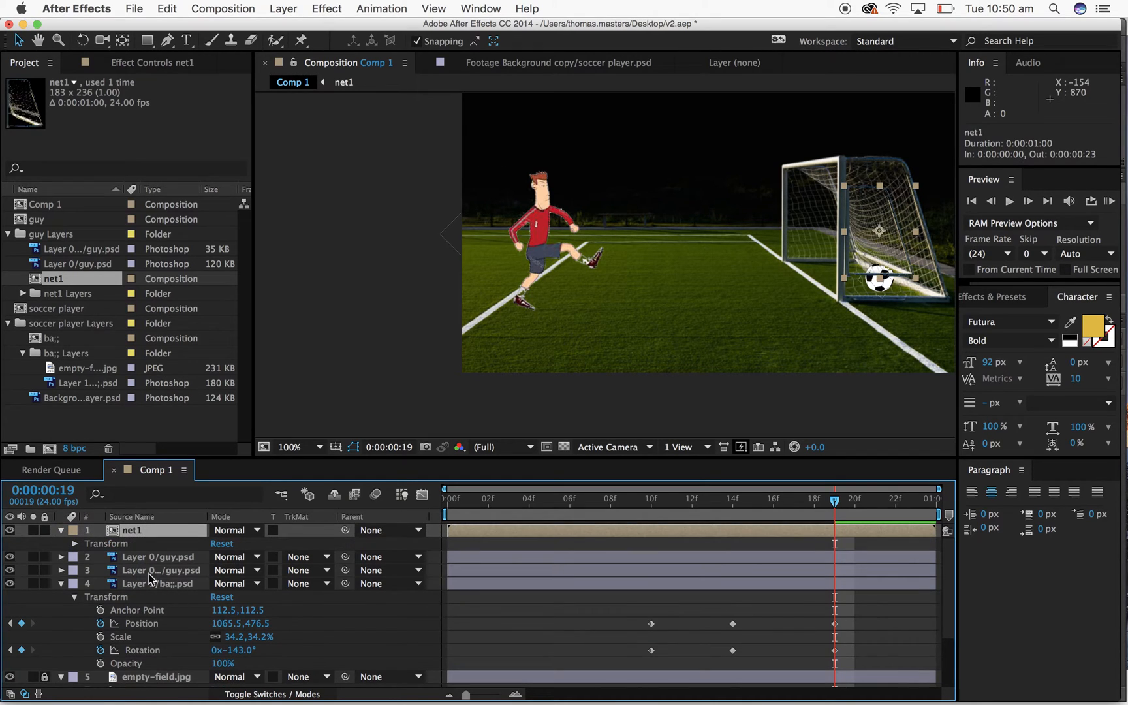
{"action": "left_click", "coordinate": [74, 544]}
{"action": "left_click", "coordinate": [266, 584]}
{"action": "type", "text": "159."}
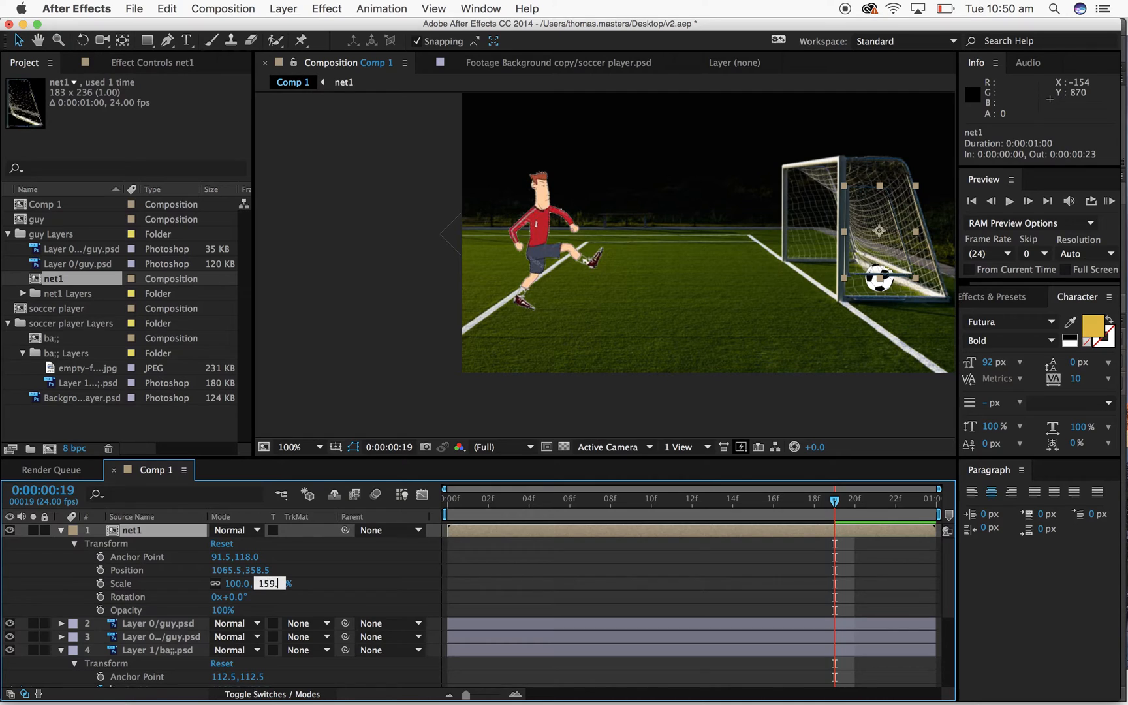
{"action": "type", "text": "7"}
{"action": "key", "text": "Return"}
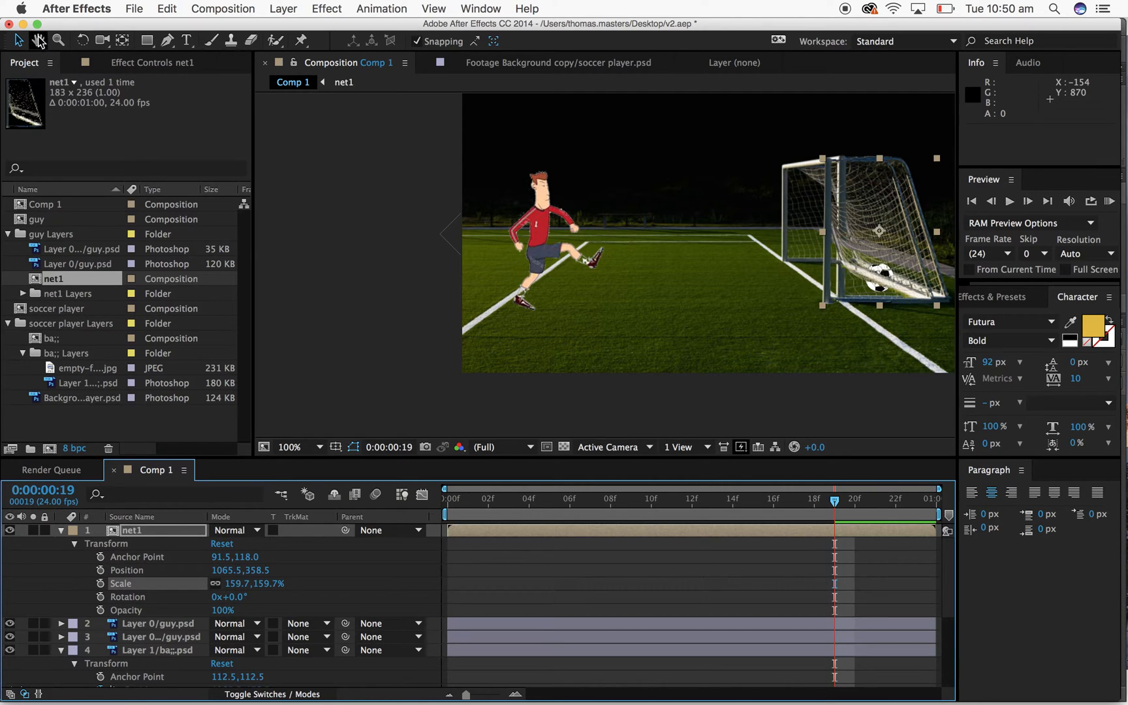
- Move the net1 layer to 1101.5, 352.5 so it lines up with the goal, and check the overlap at frame 17
{"action": "left_click", "coordinate": [831, 199]}
{"action": "left_click_drag", "start_coordinate": [831, 199], "coordinate": [844, 195]}
{"action": "left_click_drag", "start_coordinate": [825, 506], "coordinate": [794, 499]}
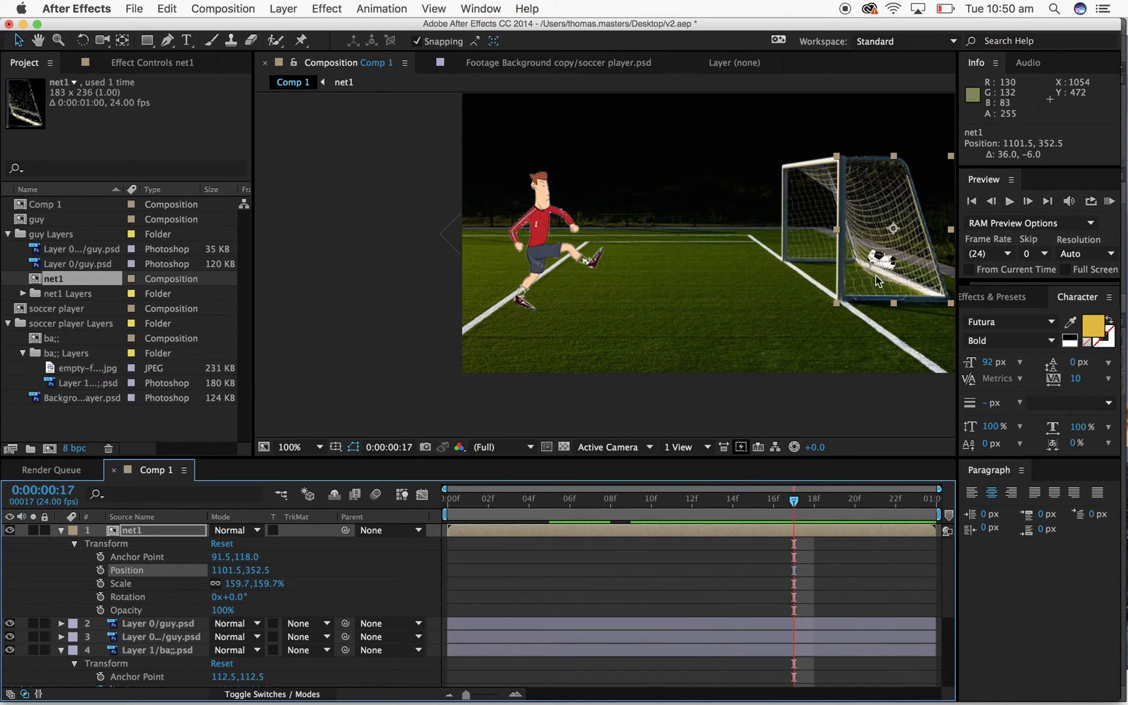
- Play the animation from frame 0 to review the ball going behind the net, and save the project
{"action": "left_click_drag", "start_coordinate": [804, 498], "coordinate": [421, 553]}
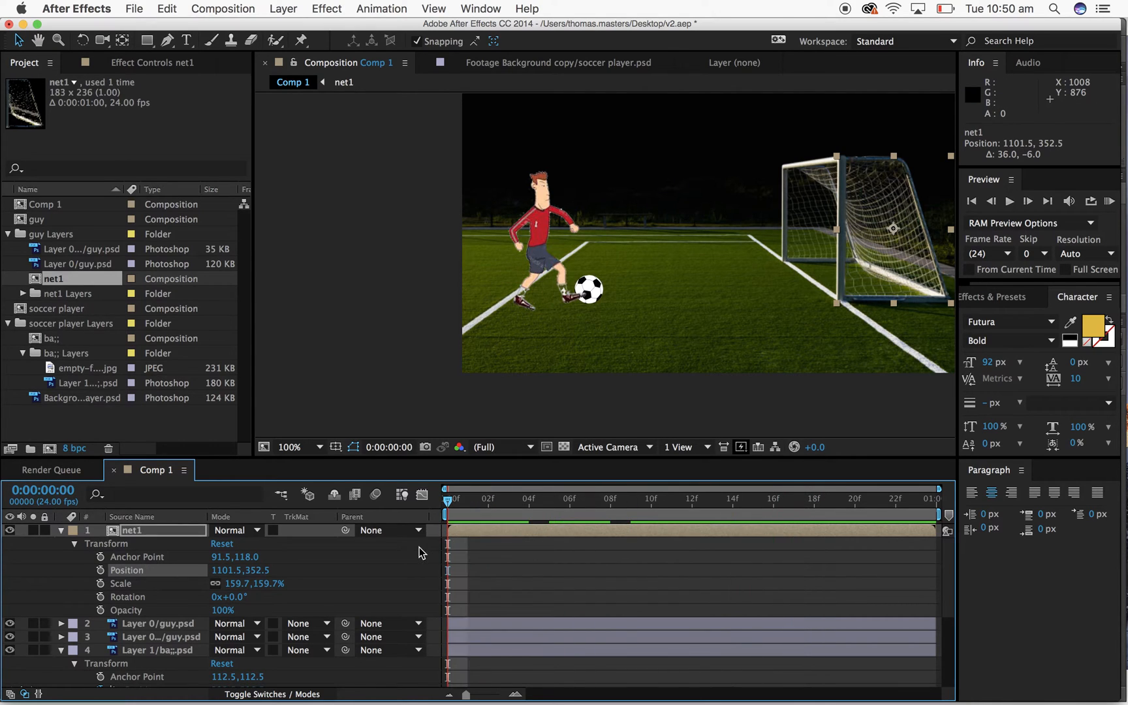
{"action": "key", "text": "space"}
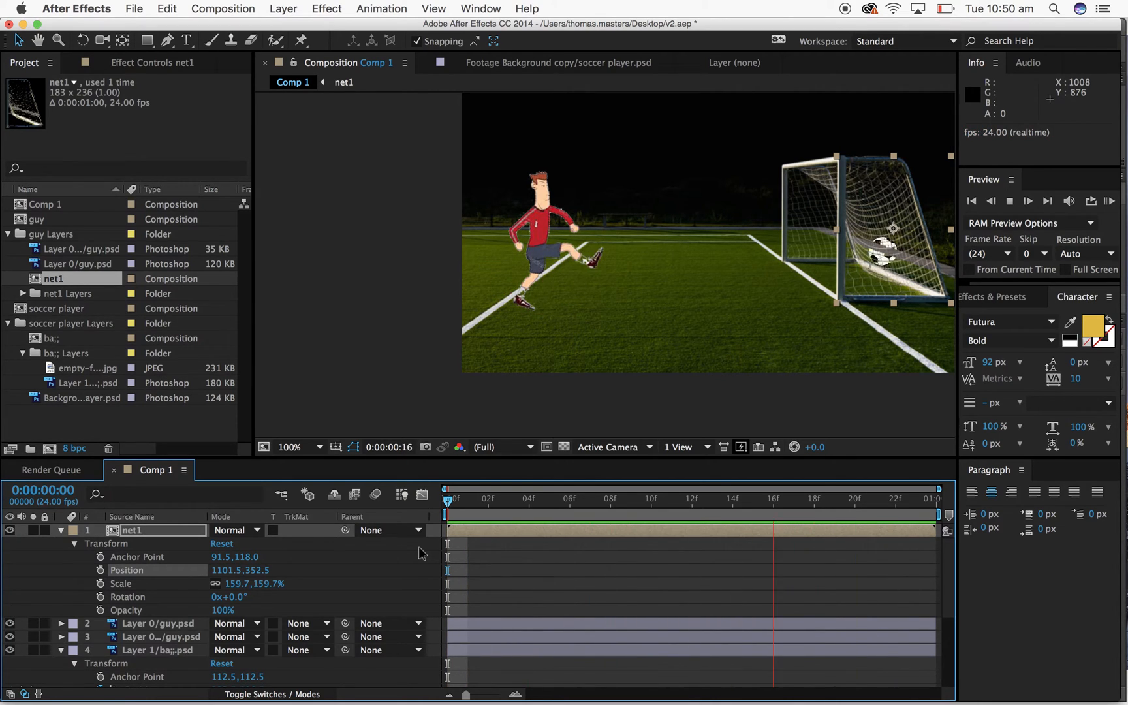
{"action": "key", "text": "space"}
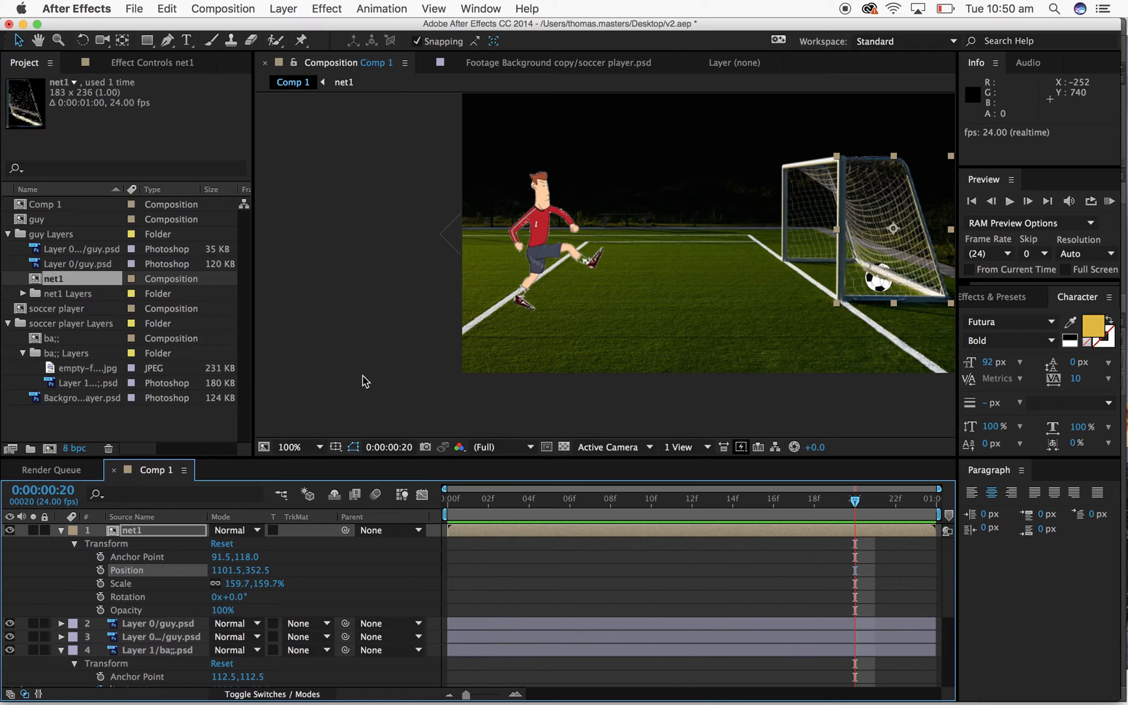
{"action": "left_click", "coordinate": [142, 9]}
{"action": "left_click", "coordinate": [151, 124]}
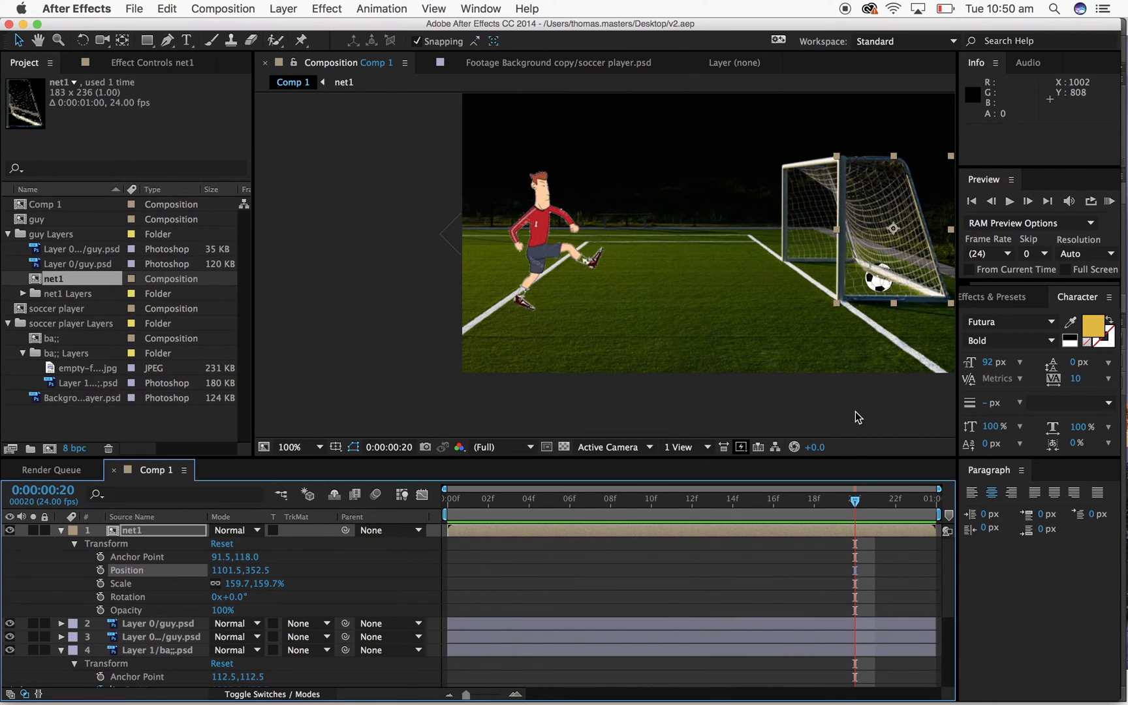